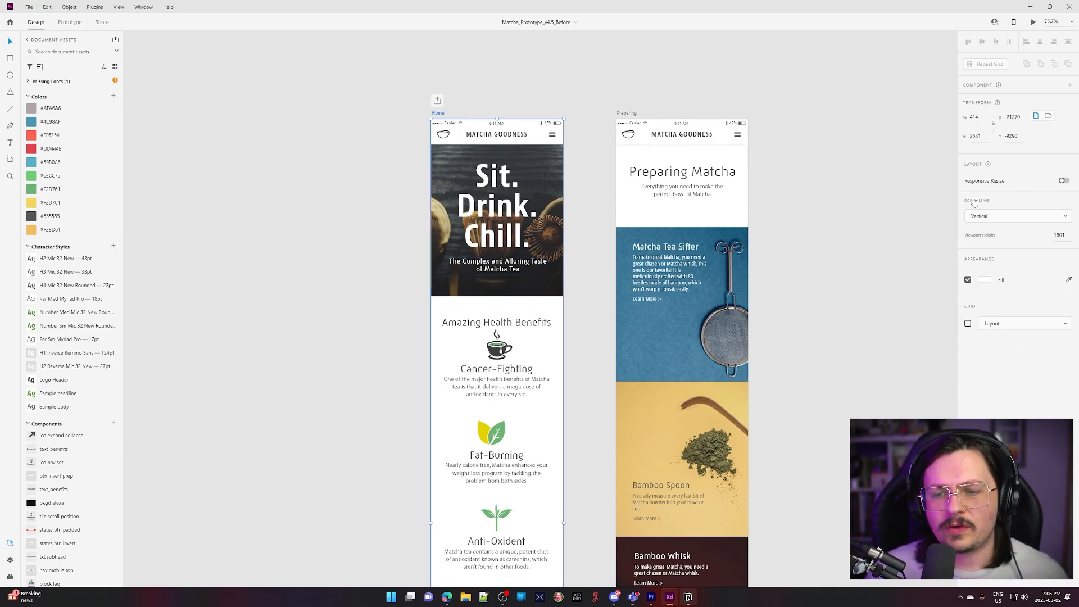
Keep the Home artboard's scrolling set to Vertical and match its viewport height to the Preparing artboard's by entering 896
click(1018, 215)
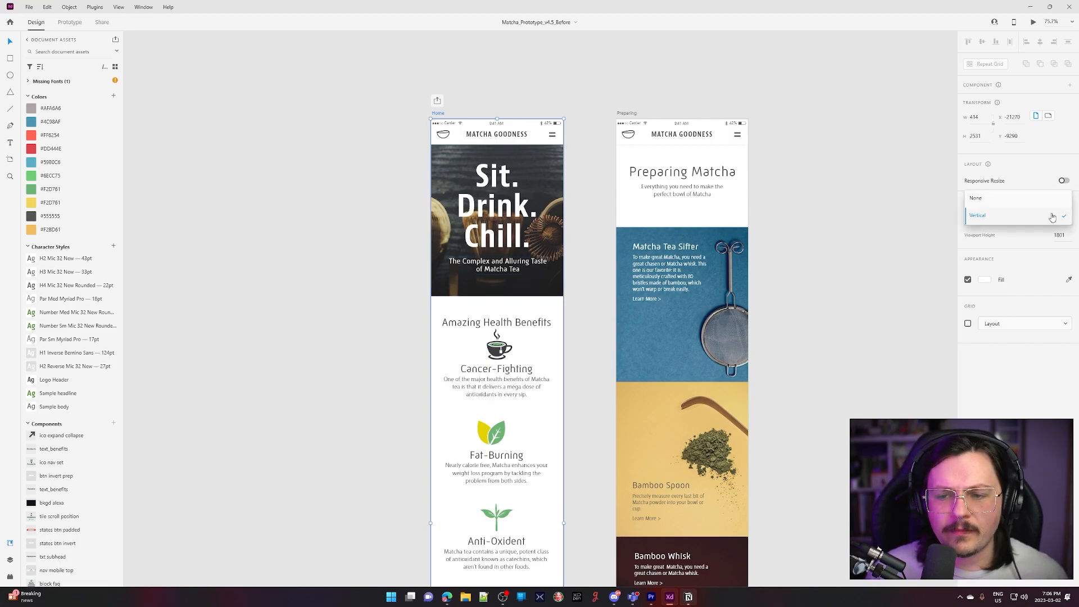
click(1009, 223)
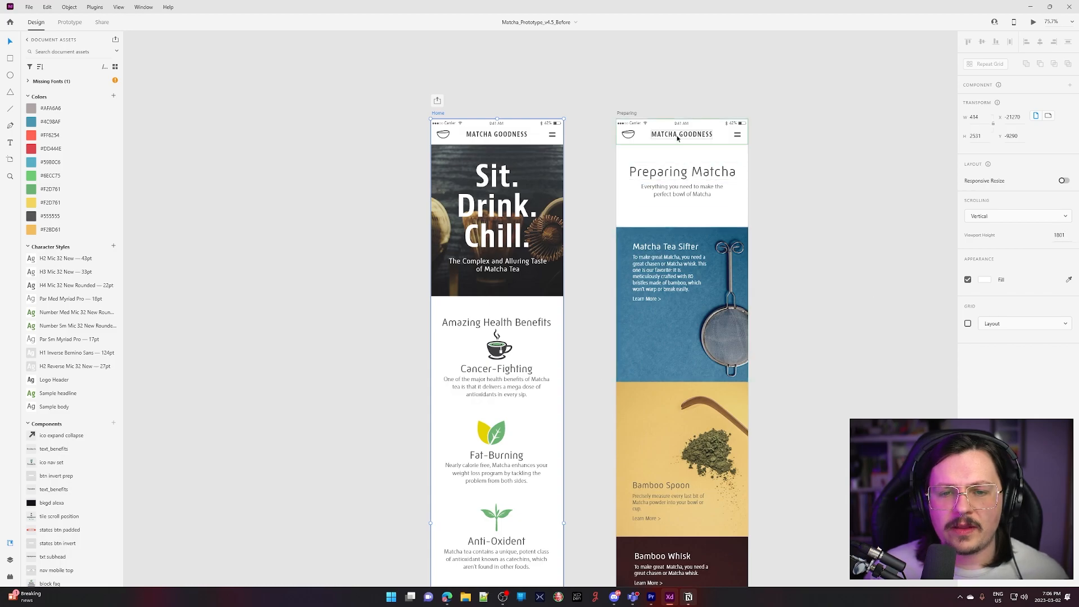
click(635, 143)
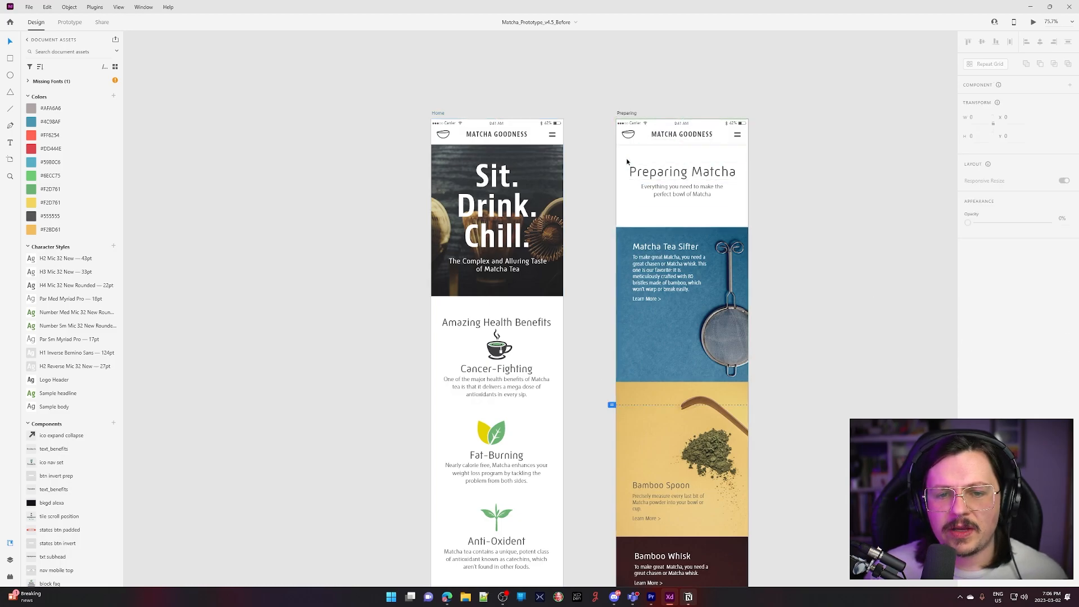
click(630, 112)
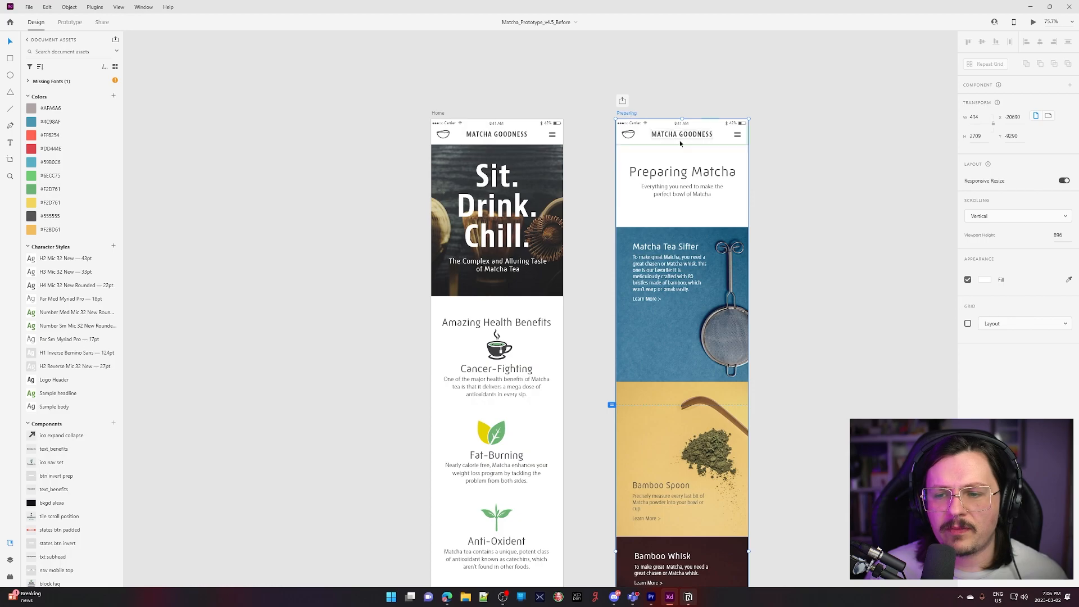
click(1050, 237)
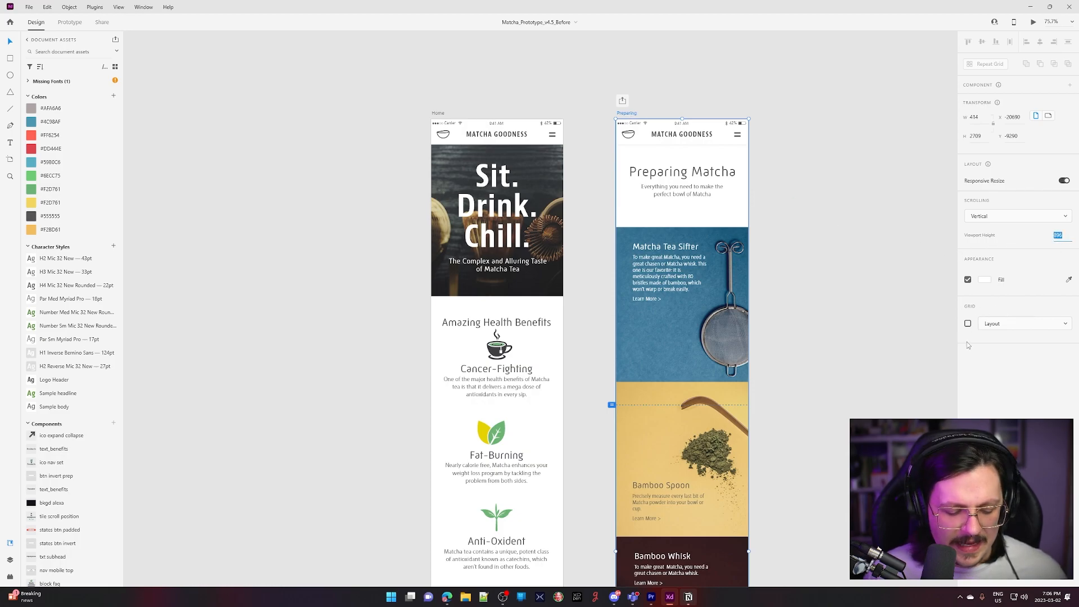
click(439, 113)
click(1059, 235)
text(896)
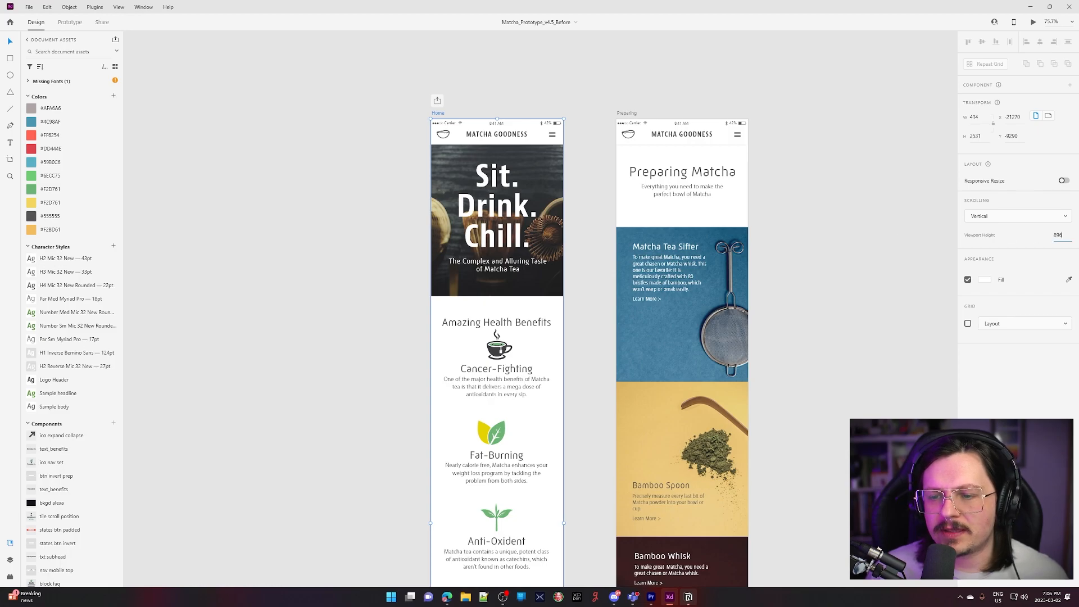
key(Return)
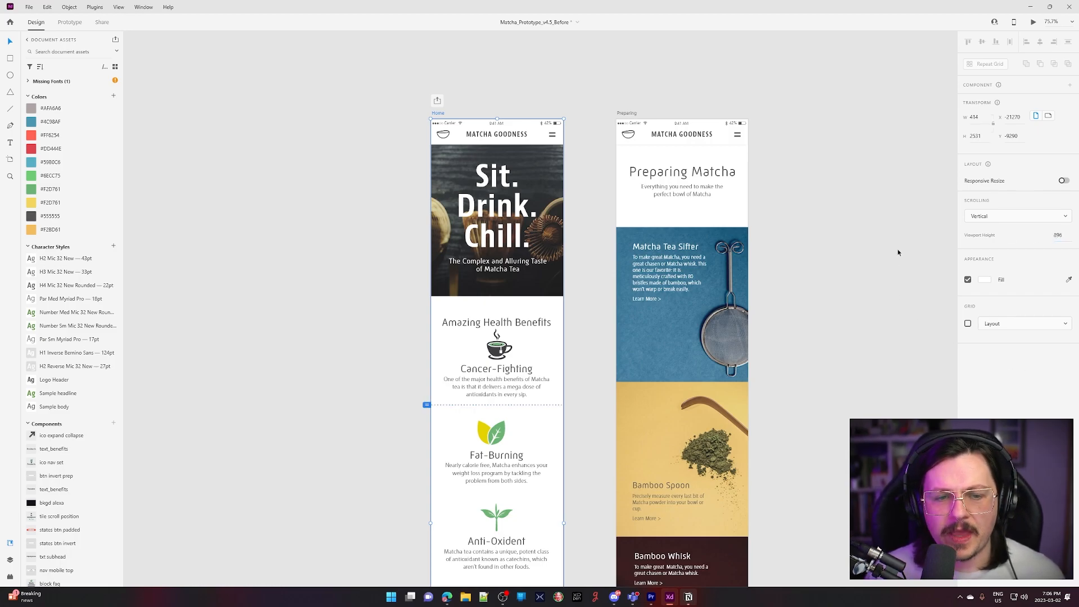
Preview the Home artboard and scroll down and back up the page to test its vertical scrolling
click(1032, 22)
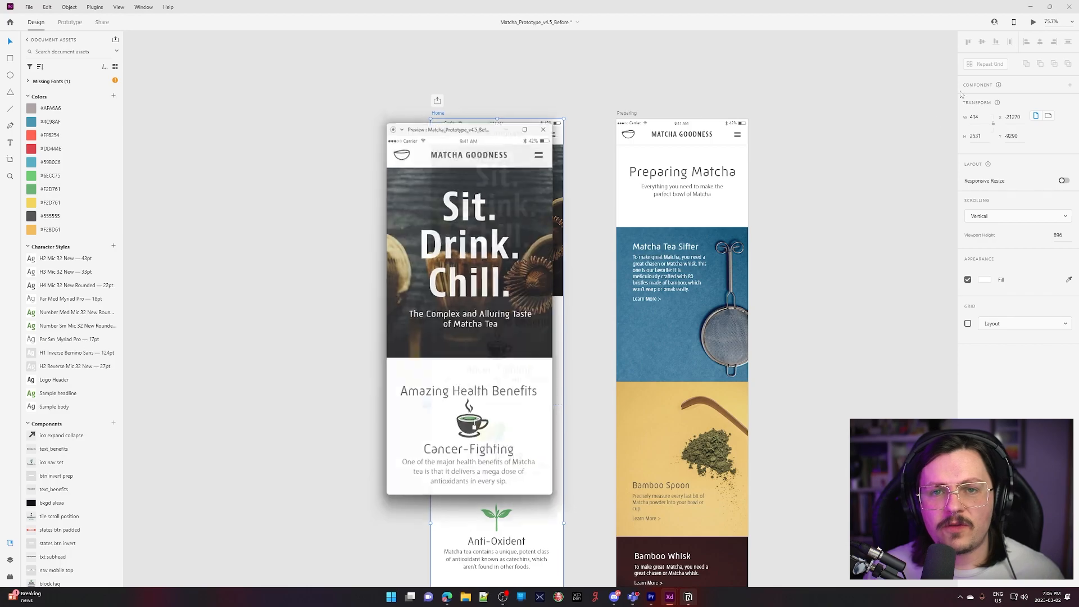
scroll(450, 394, down, 5)
scroll(449, 403, up, 2)
scroll(449, 403, down, 10)
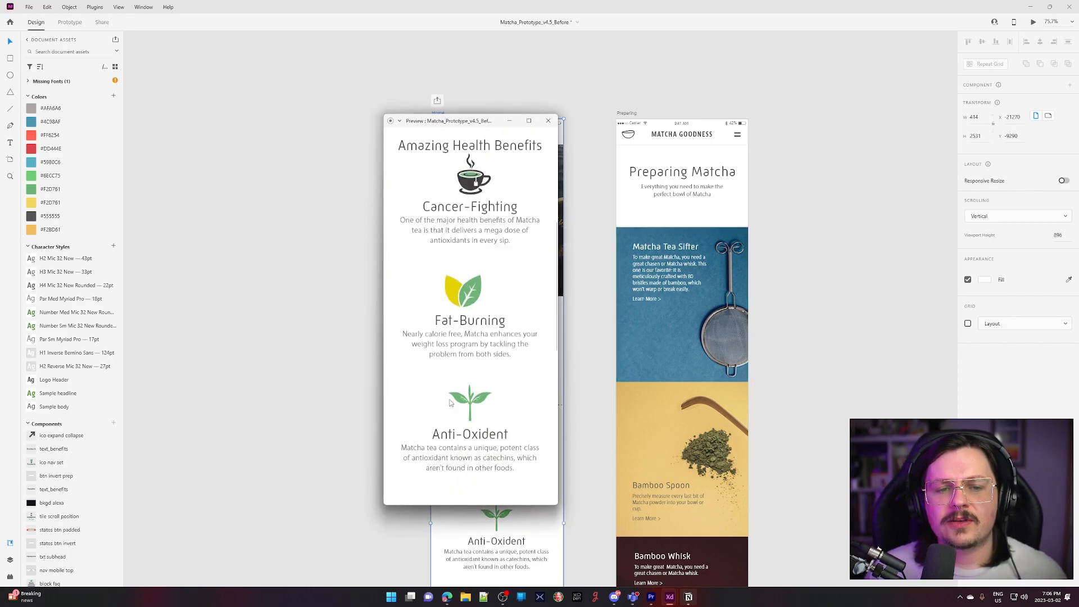
scroll(448, 407, up, 15)
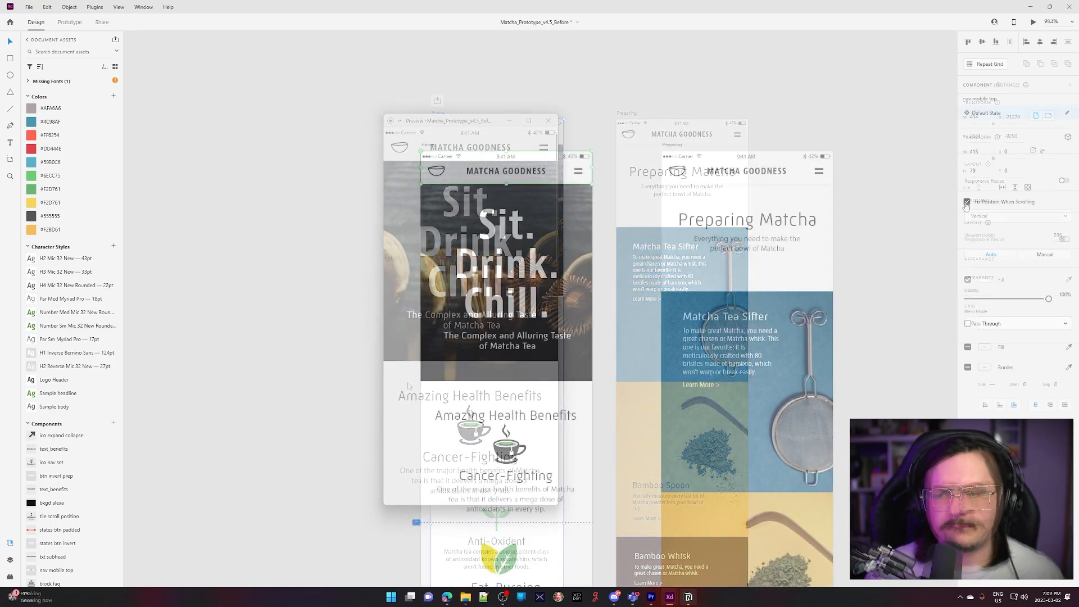
Preview the Home artboard again, check how the header behaves while scrolling, and close the preview
click(629, 173)
click(503, 153)
click(1033, 21)
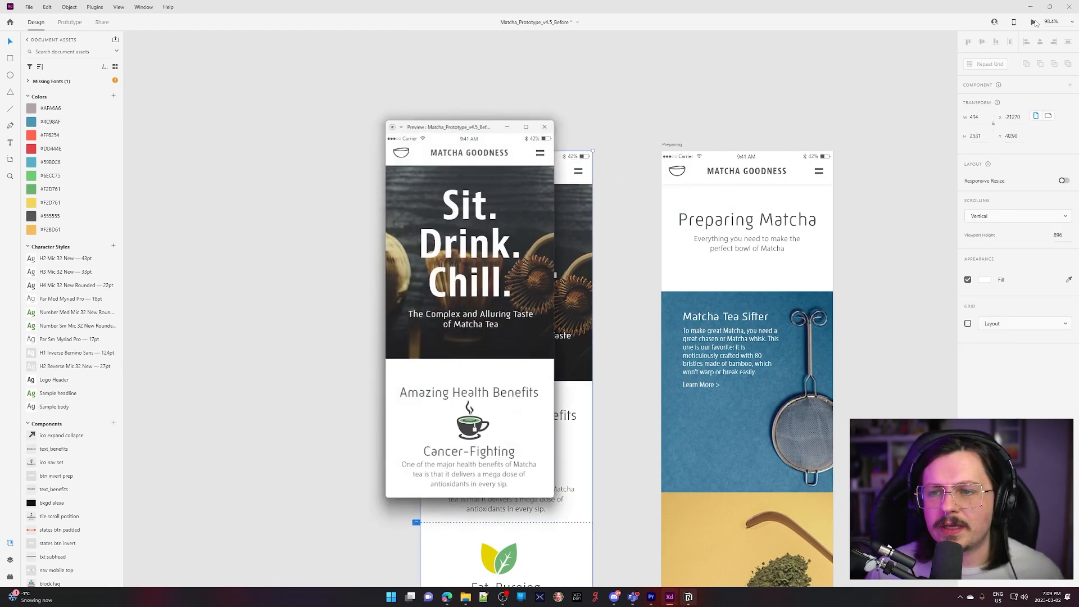
scroll(522, 292, down, 15)
scroll(522, 292, up, 15)
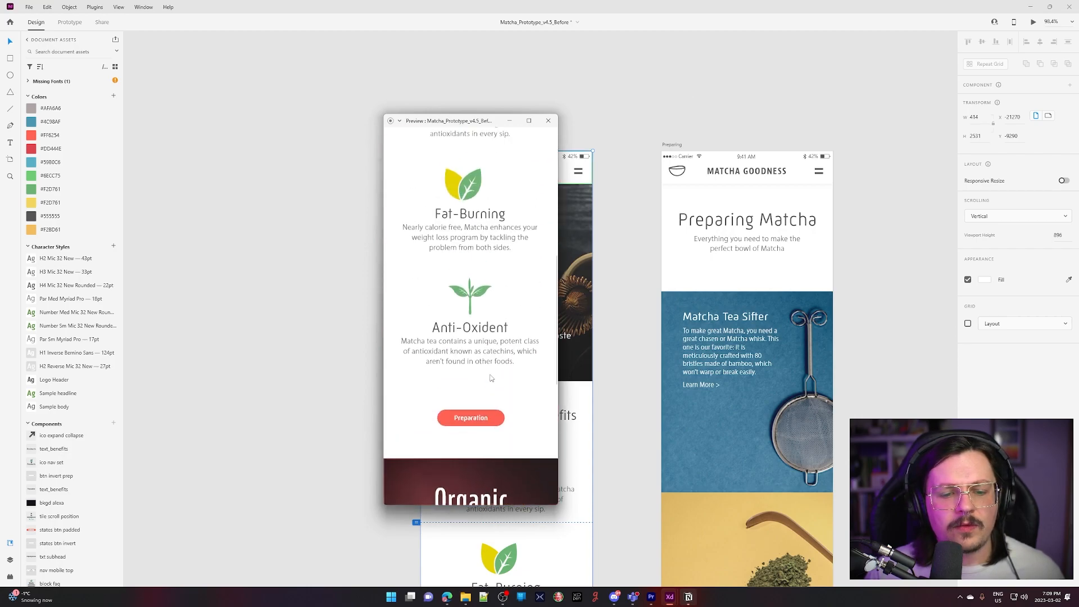
scroll(479, 383, down, 2)
scroll(479, 383, up, 2)
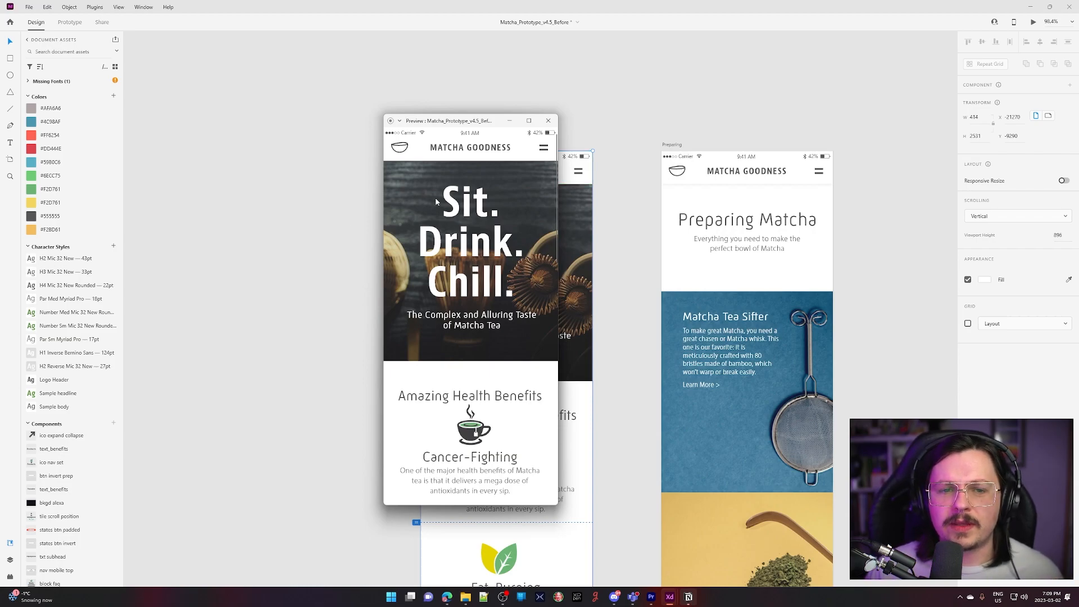
click(552, 125)
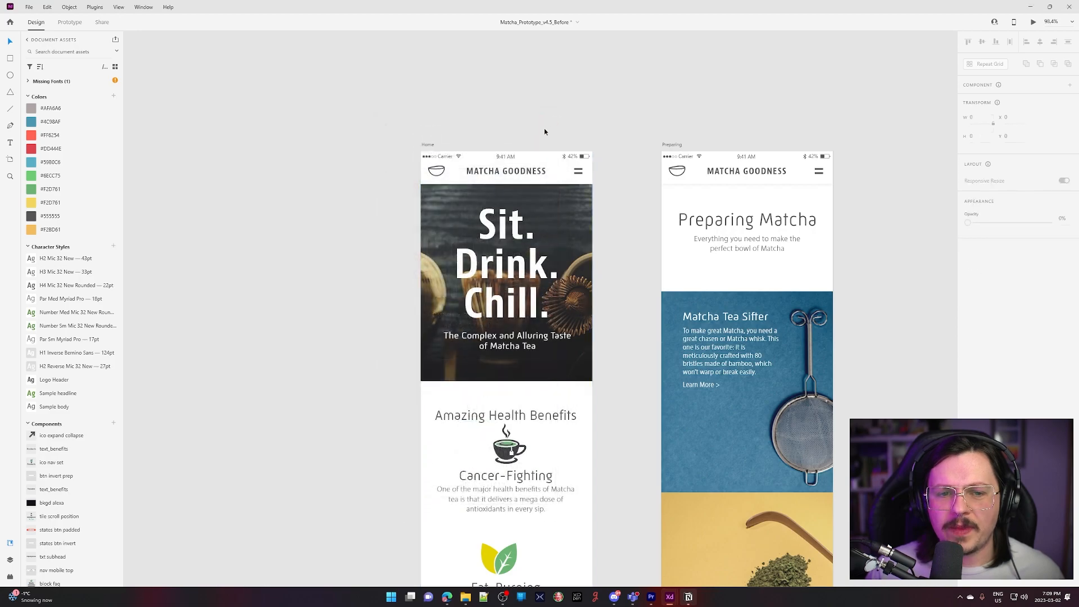
Fix the position of the Home artboard's top navigation bar when scrolling
scroll(549, 127, up, 3)
click(550, 164)
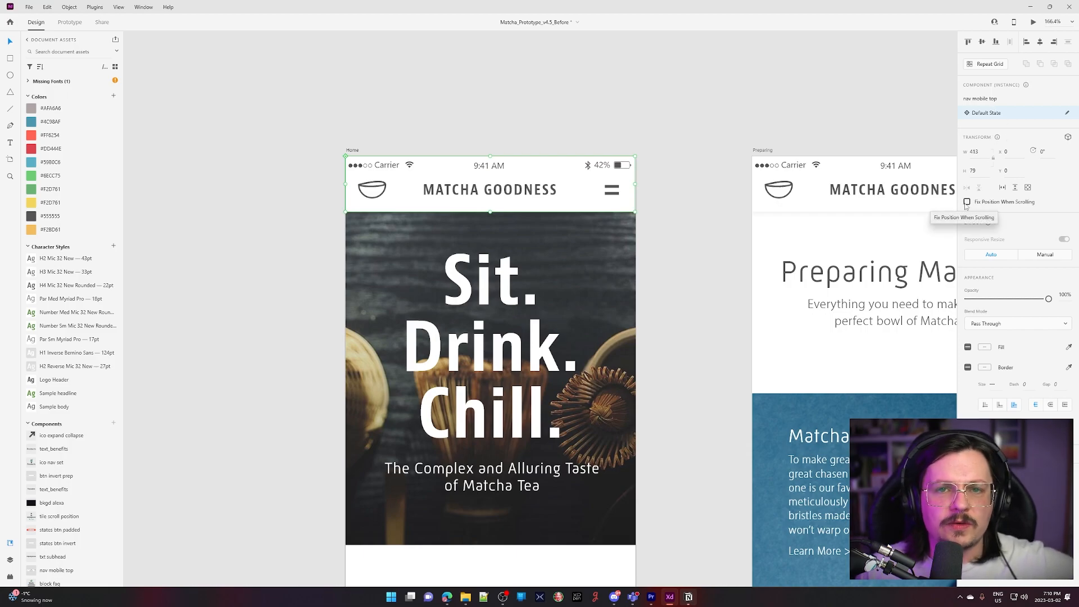
click(966, 201)
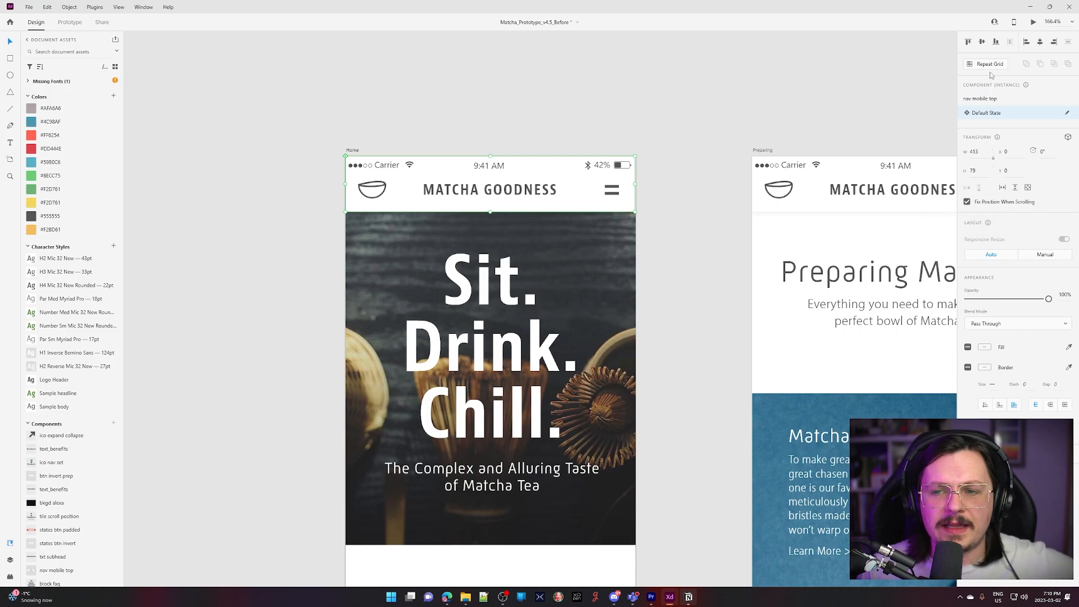
Preview the Home artboard and scroll through the page repeatedly to test the fixed navigation bar
click(1032, 22)
scroll(463, 256, down, 15)
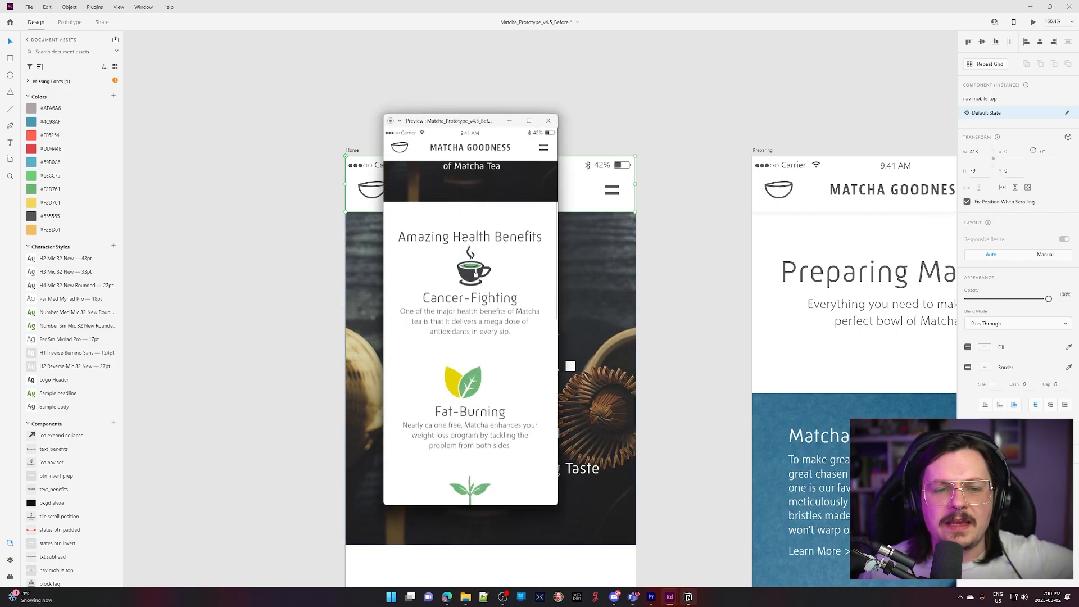
scroll(462, 256, up, 15)
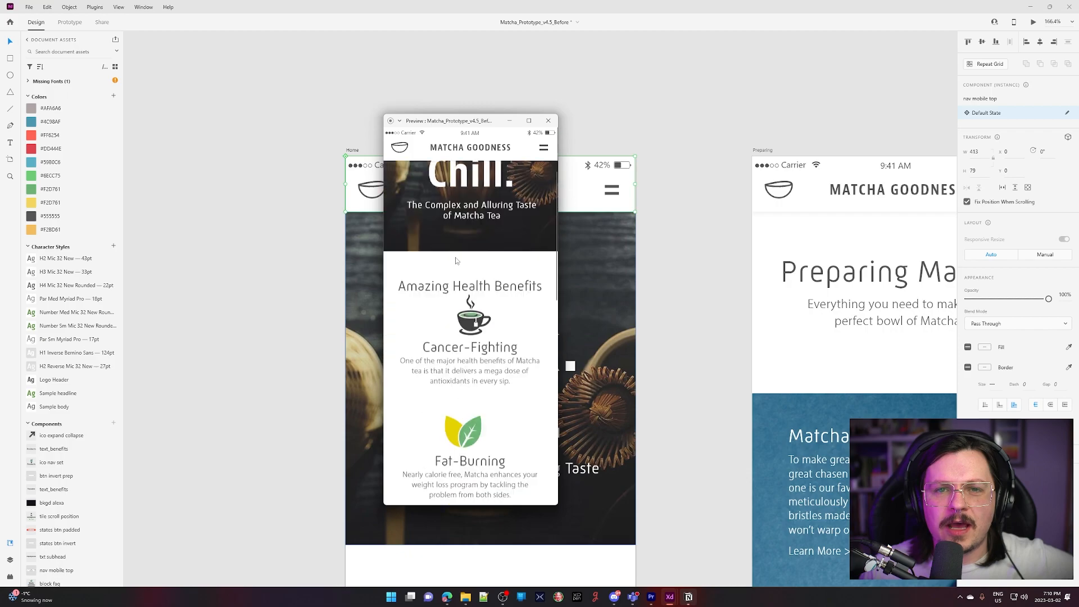
scroll(458, 258, down, 1)
scroll(457, 258, up, 2)
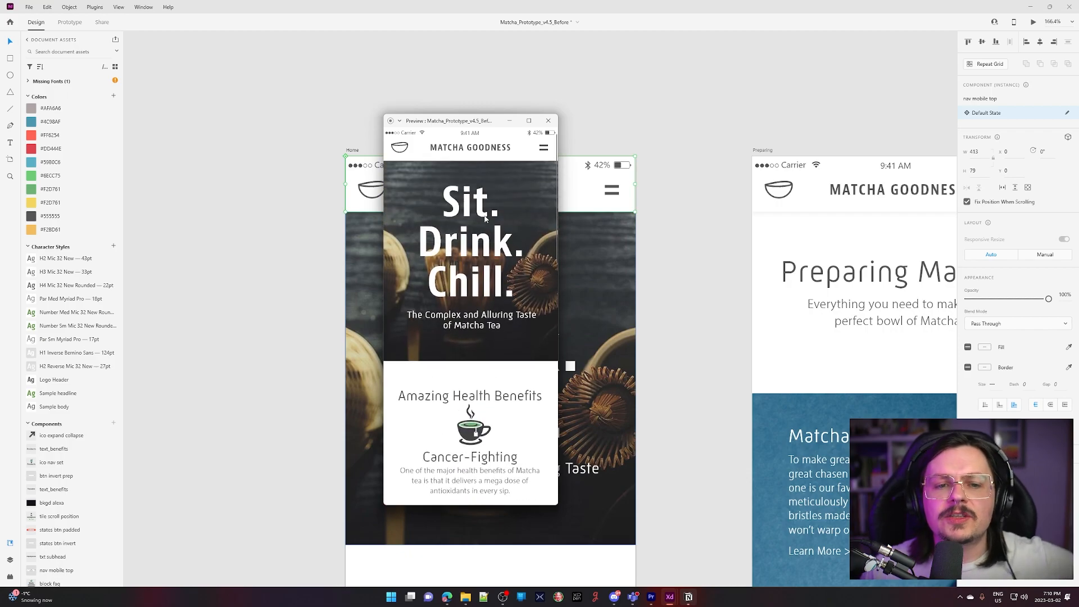
scroll(488, 220, down, 6)
scroll(489, 225, up, 6)
scroll(489, 224, down, 5)
scroll(489, 222, up, 6)
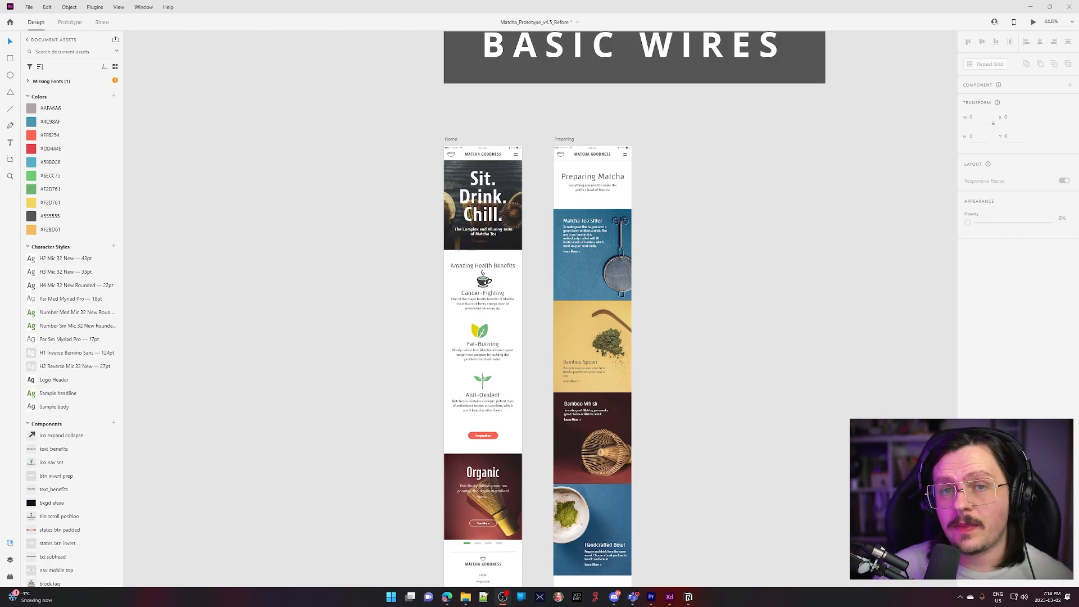
Select the Preparation button below the Anti-Oxident section of the Home artboard
scroll(341, 355, down, 5)
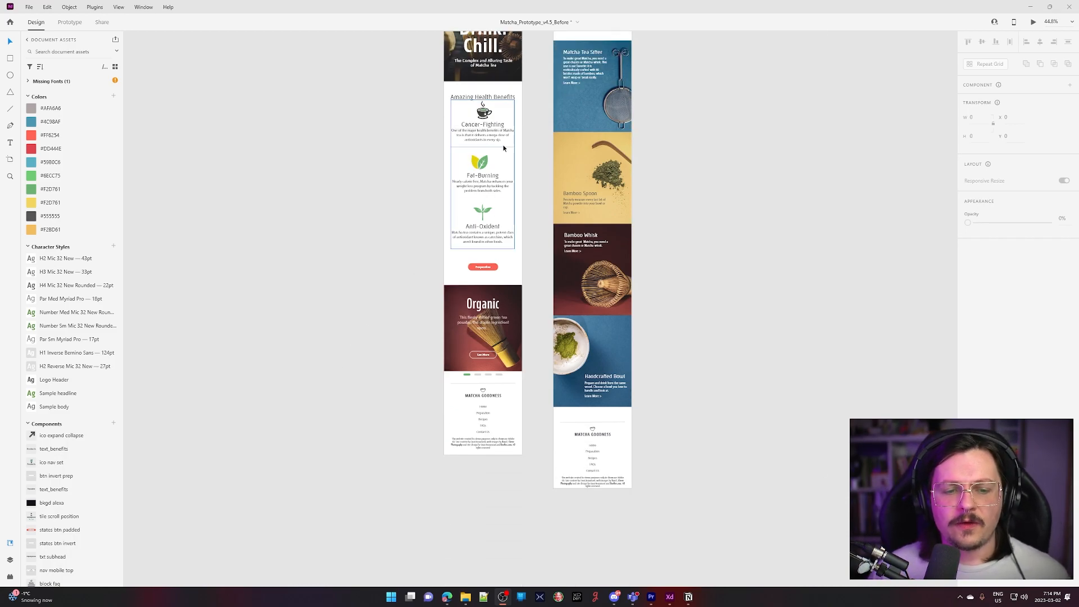
scroll(506, 171, up, 8)
drag(502, 348, 559, 207)
scroll(606, 320, down, 5)
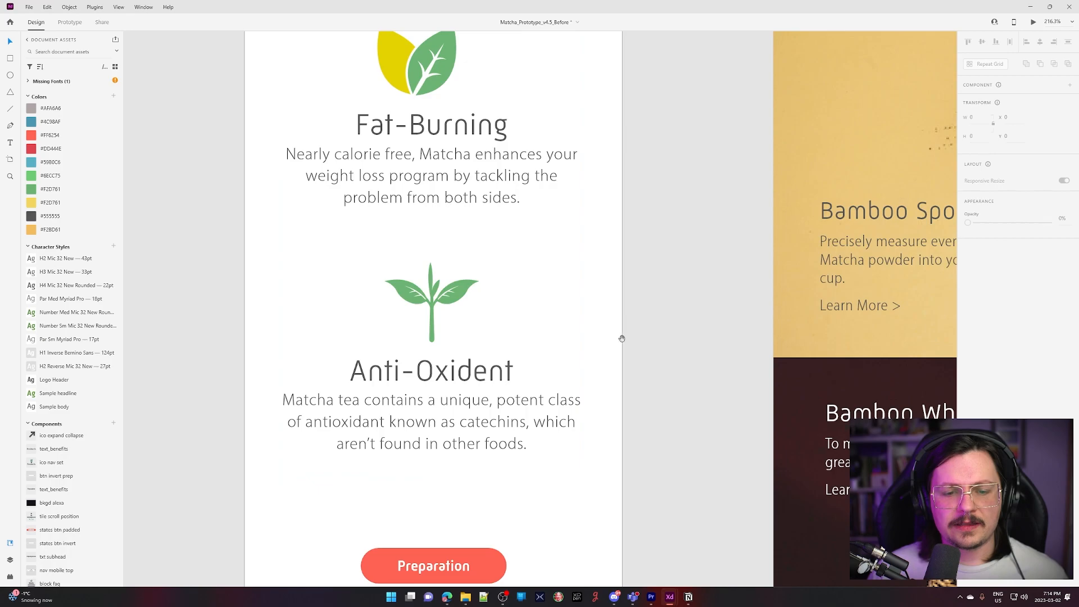
click(508, 303)
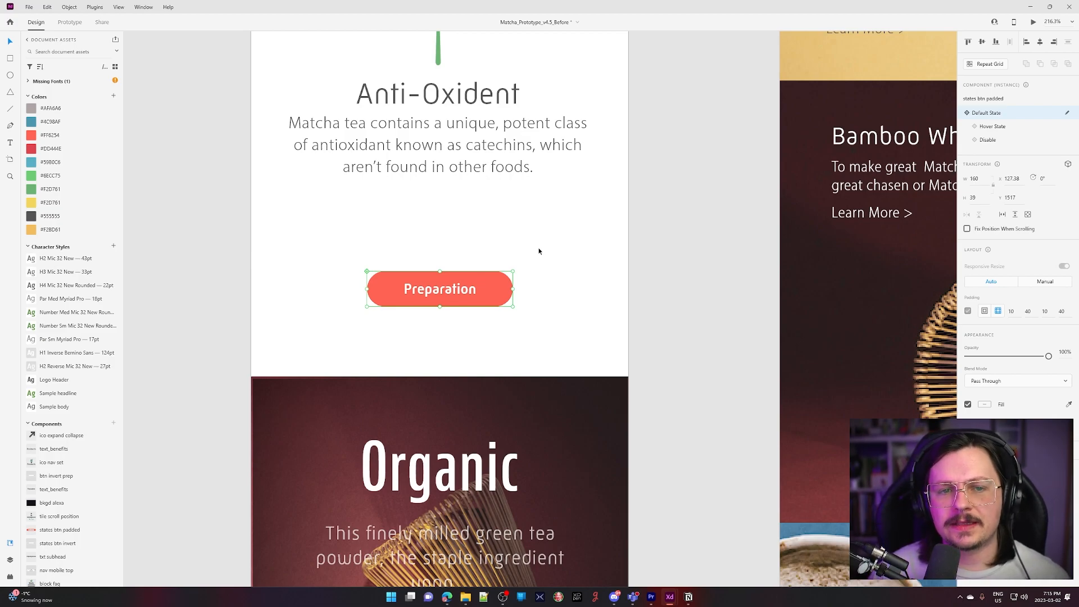
Examine the Preparing artboard and its placement relative to the Preparation button on the Home artboard
scroll(605, 201, down, 5)
scroll(609, 137, up, 4)
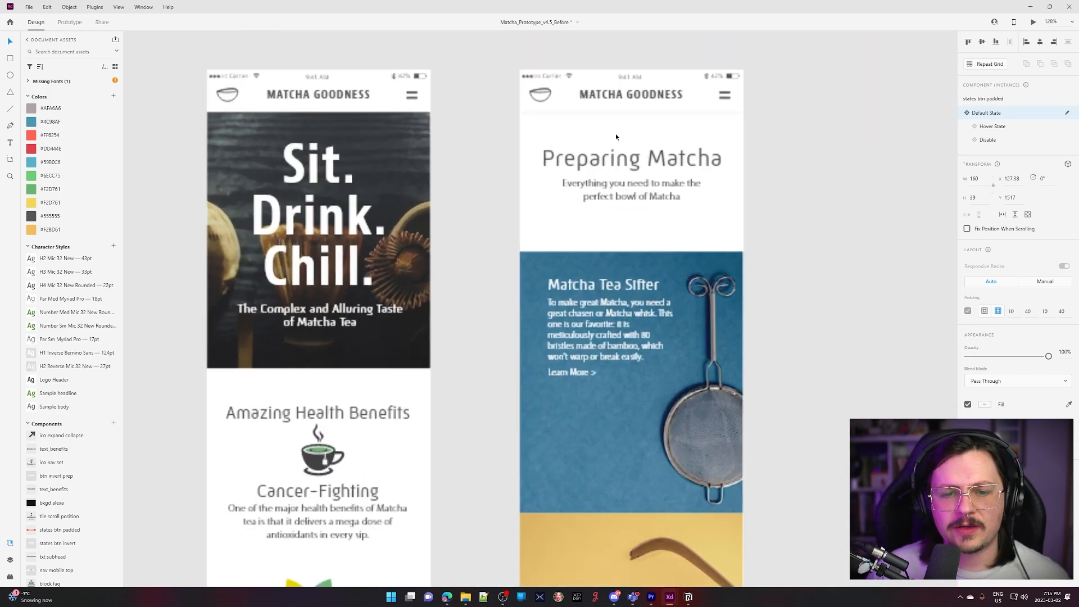
scroll(550, 313, down, 3)
scroll(505, 393, down, 5)
scroll(450, 467, up, 3)
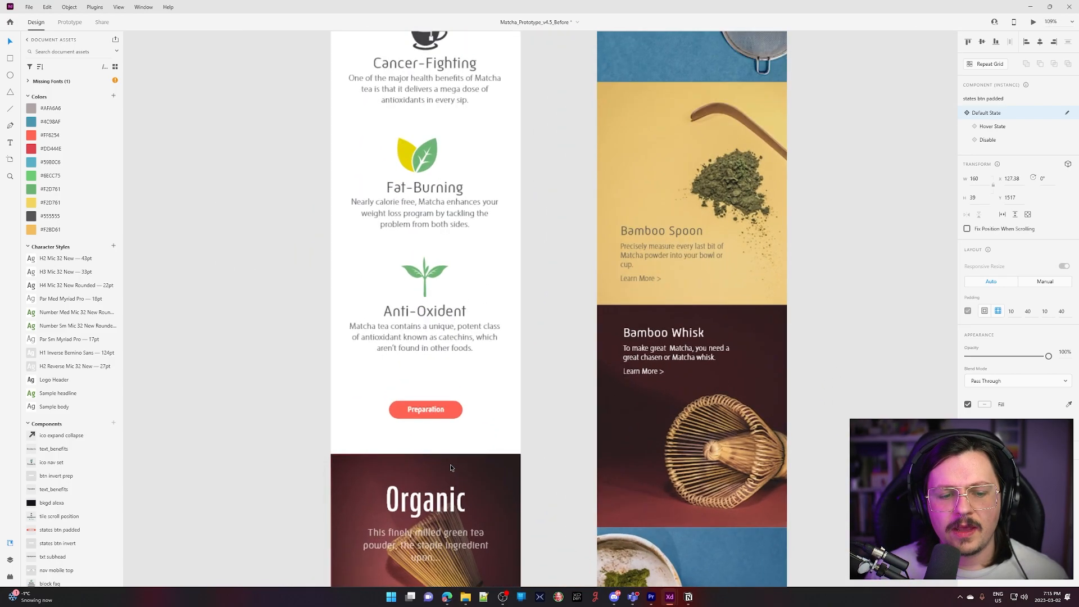
scroll(450, 467, up, 3)
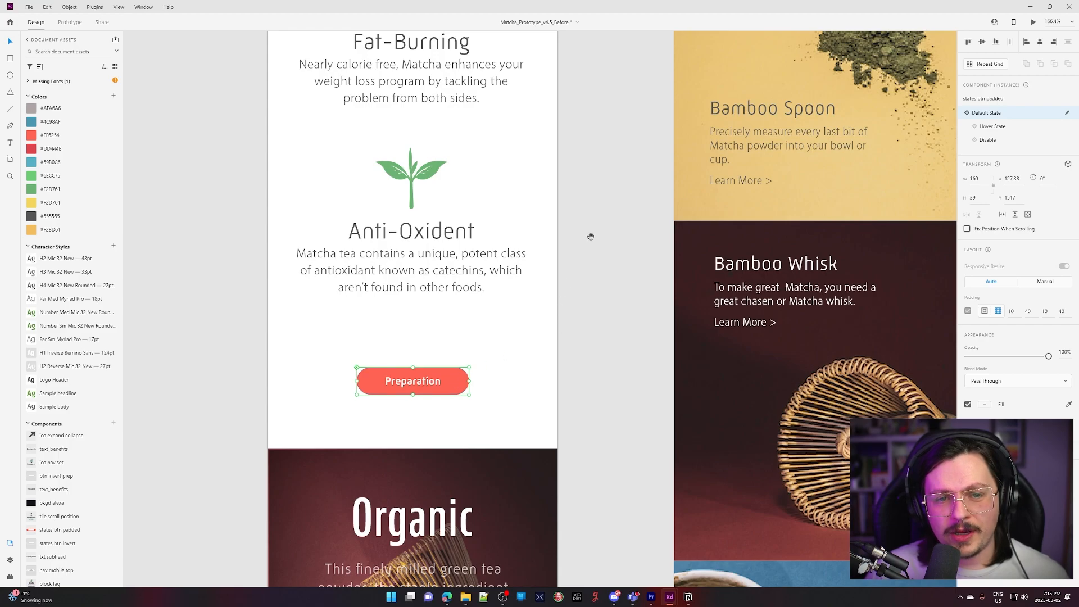
drag(588, 233, 511, 325)
scroll(486, 353, down, 1)
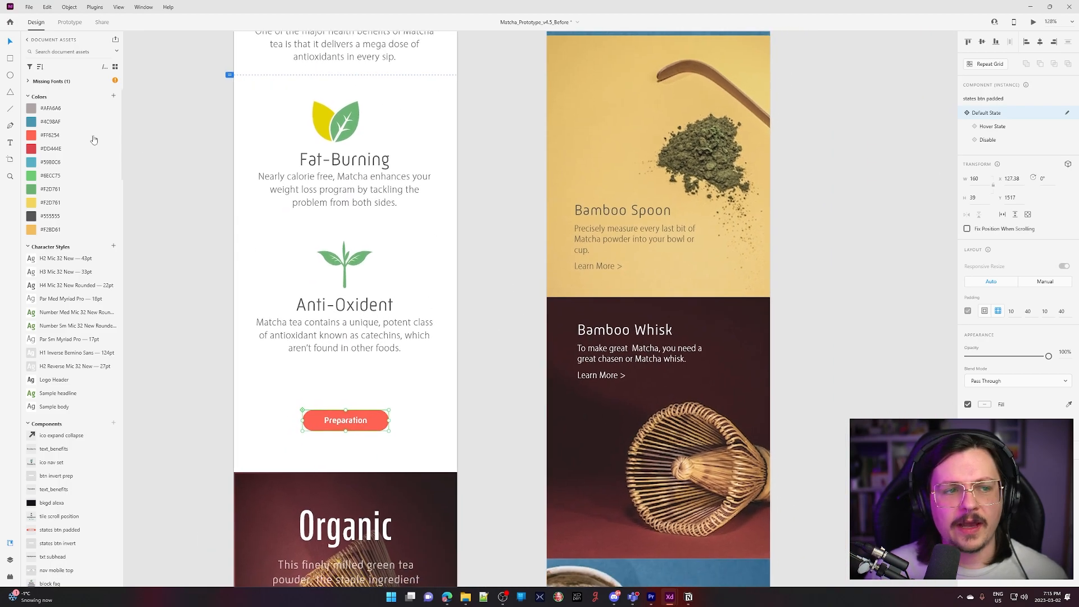
Switch to prototype mode and connect the Preparation button to the Preparing artboard with a Tap transition
key(ctrl+Tab)
scroll(543, 383, down, 2)
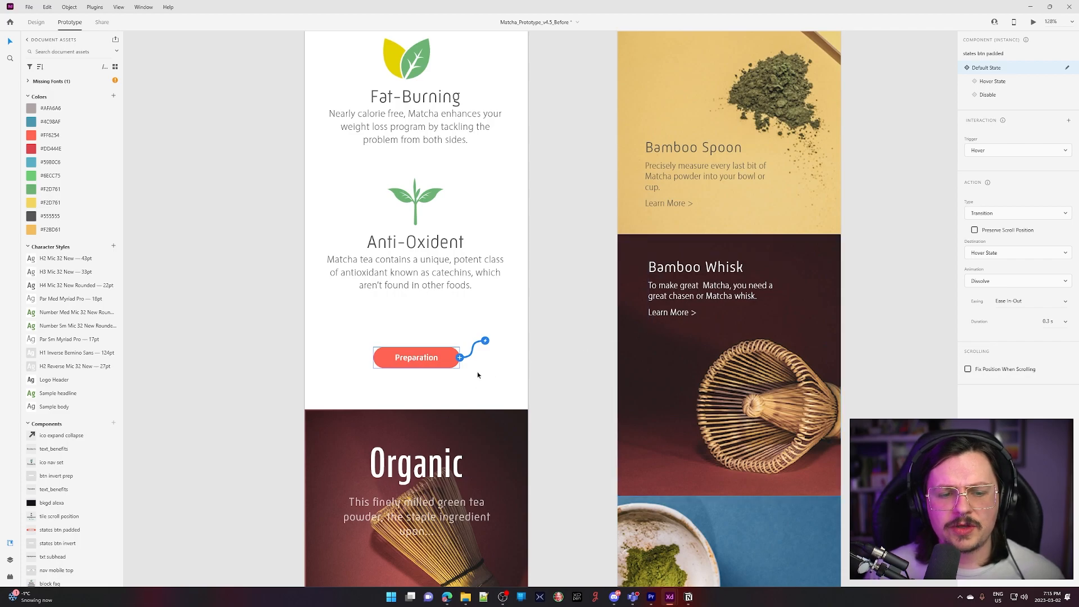
scroll(517, 364, up, 3)
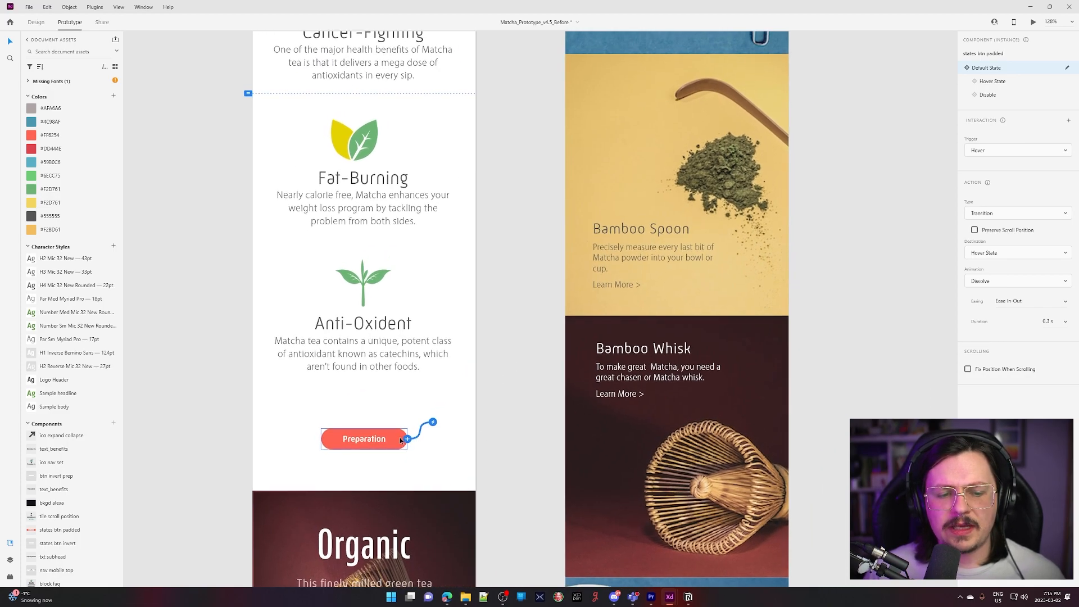
click(408, 441)
drag(411, 442, 570, 337)
Examine the connection running from the Home artboard's Preparation button to the Preparing artboard
scroll(522, 392, down, 8)
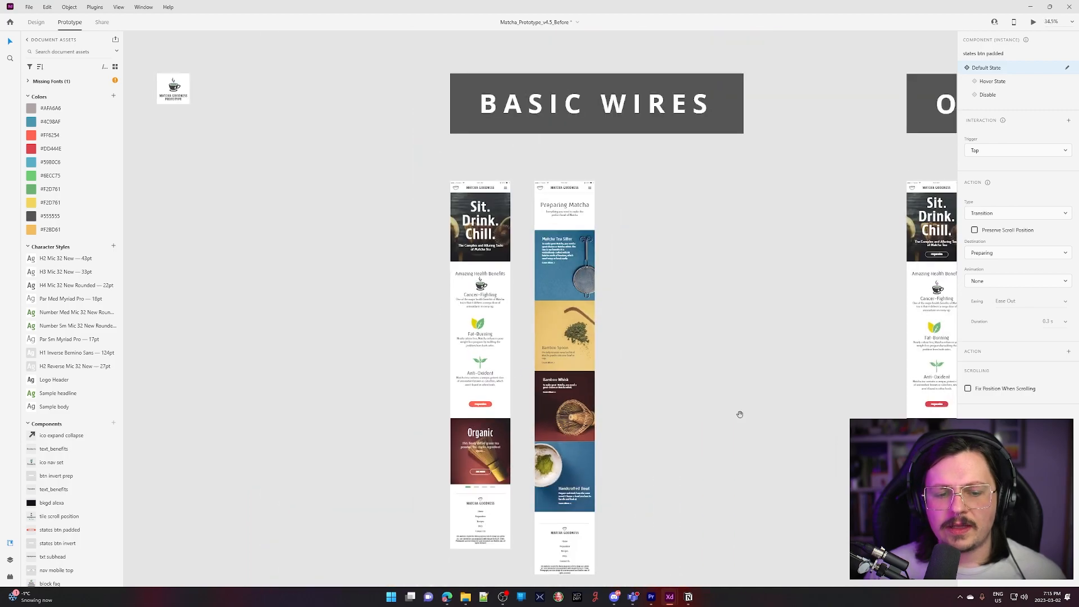
scroll(441, 427, up, 10)
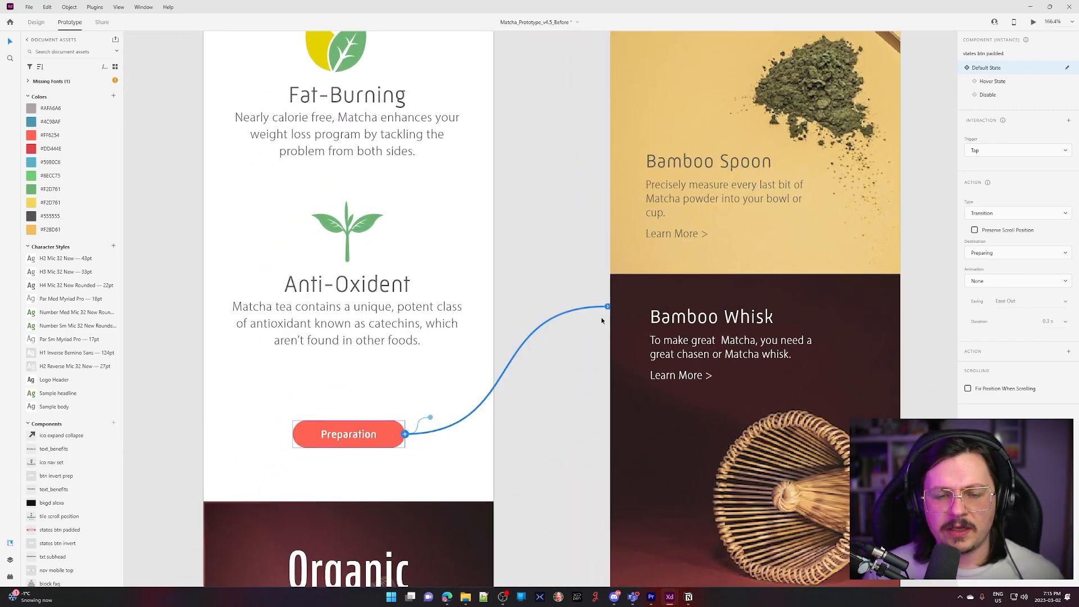
key(alt)
scroll(591, 326, down, 5)
scroll(590, 348, up, 3)
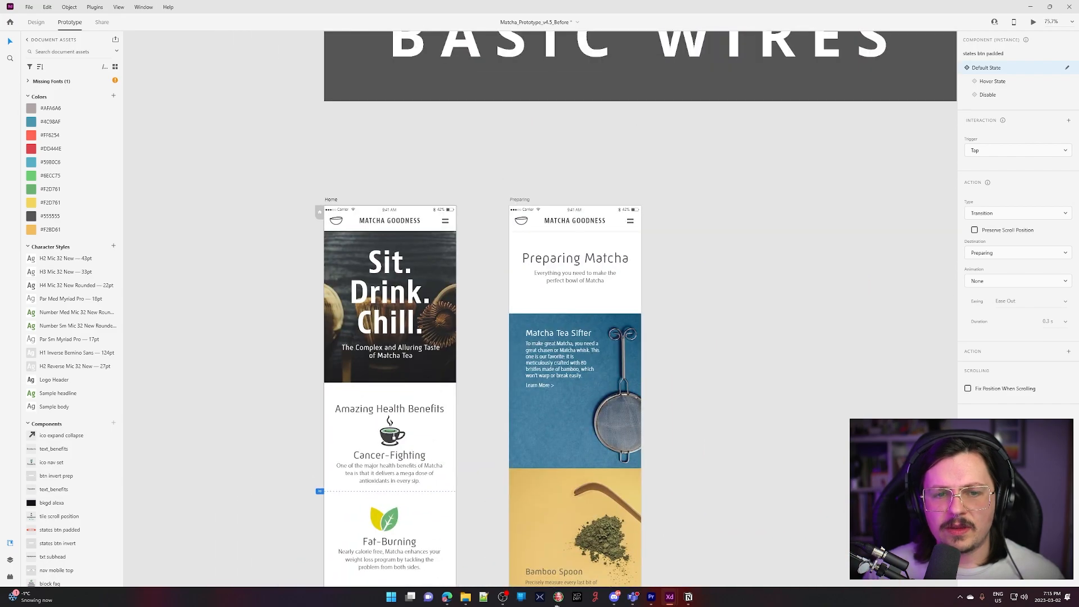
scroll(588, 380, down, 5)
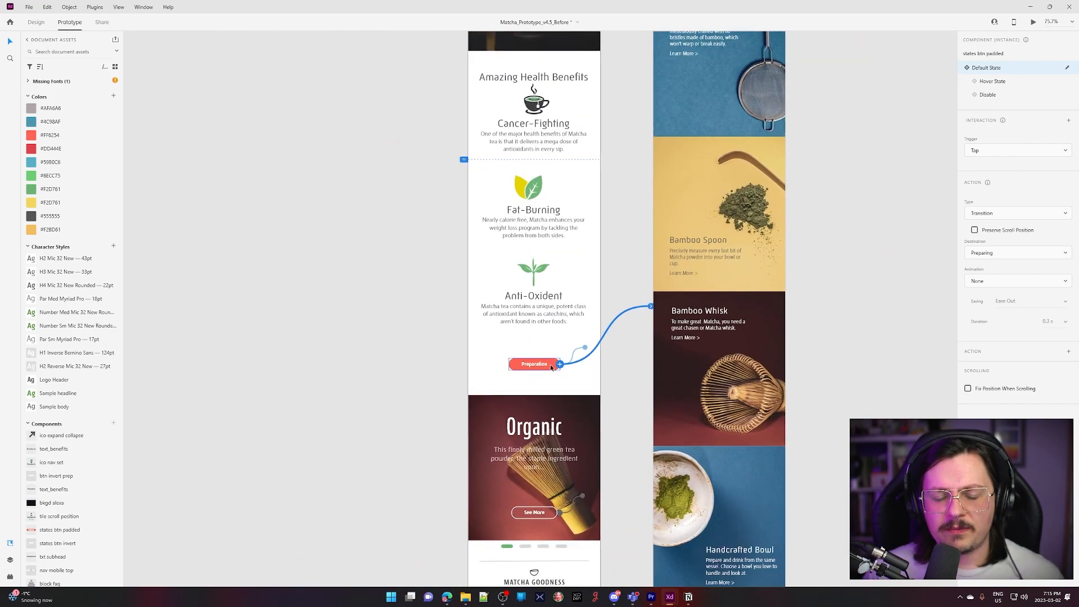
scroll(551, 366, up, 5)
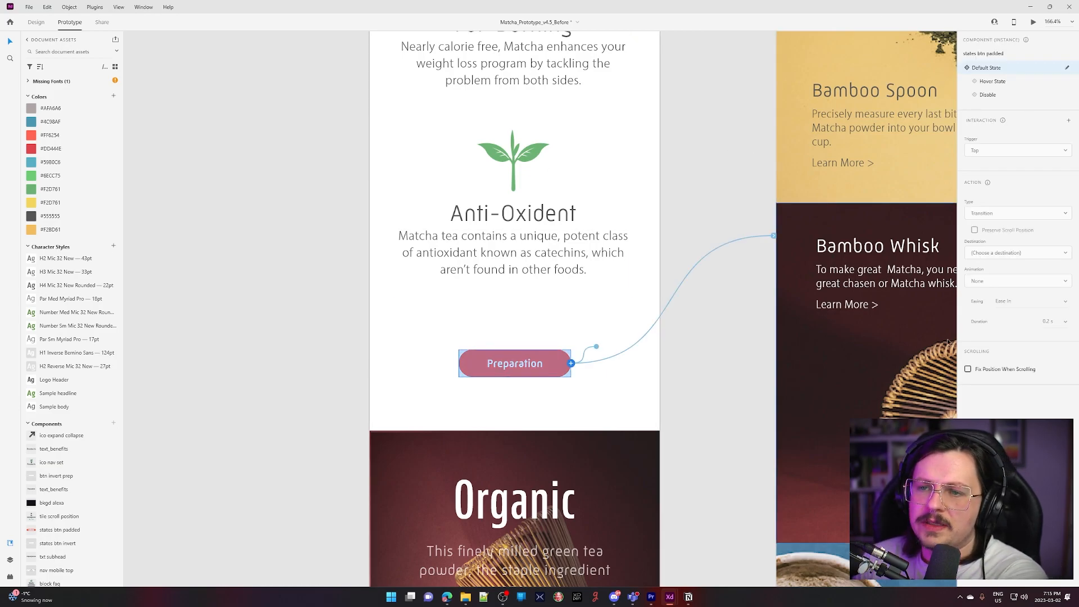
Test the Home screen's Preparation button in the prototype preview and scroll through the Preparing screen before closing it
click(1032, 21)
scroll(486, 378, down, 5)
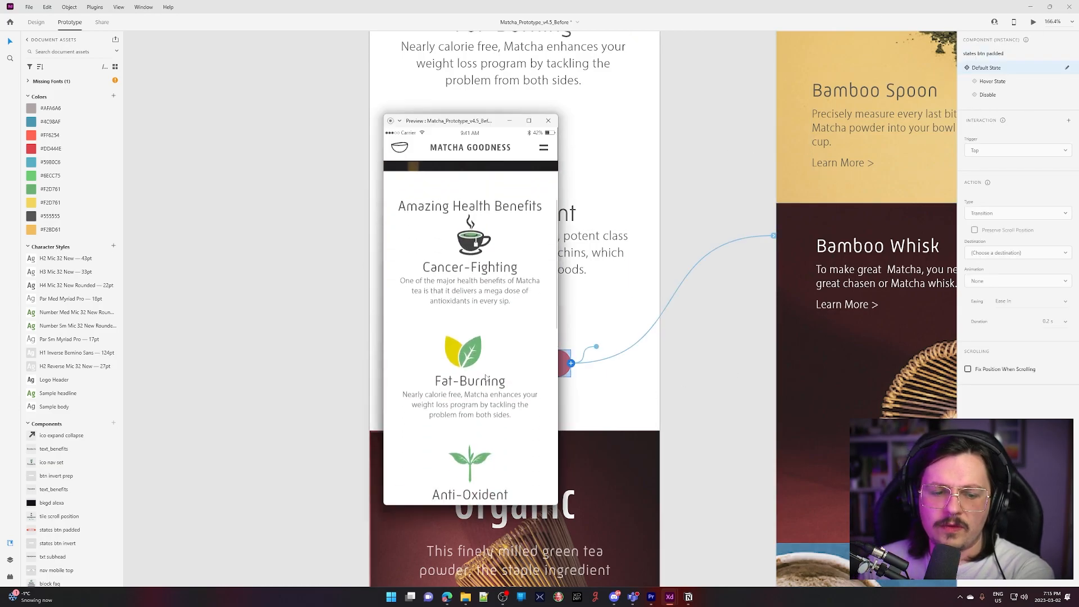
scroll(486, 371, down, 5)
click(471, 321)
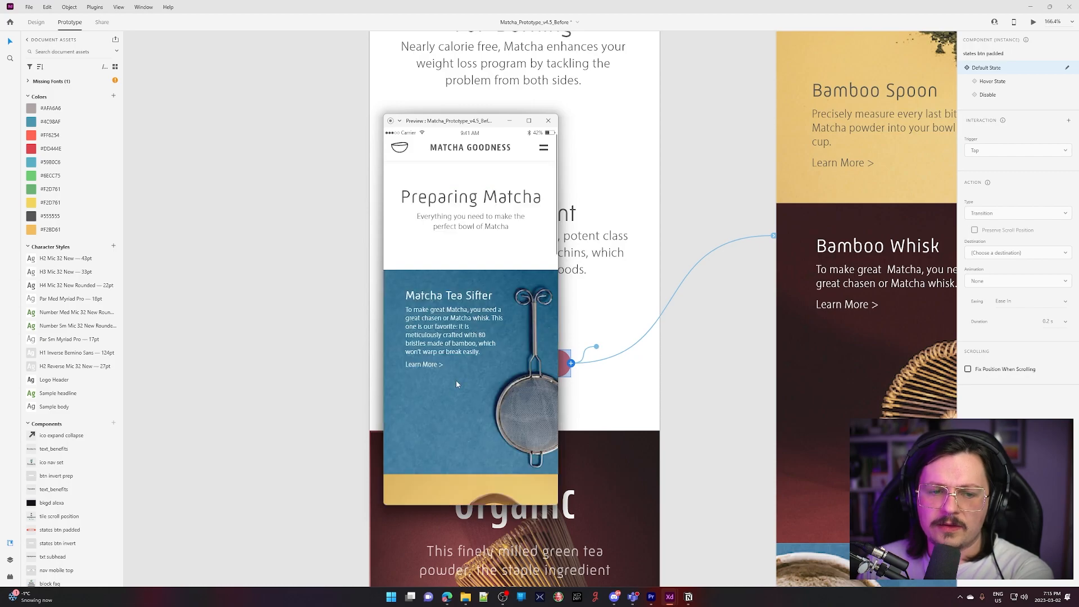
scroll(456, 383, down, 10)
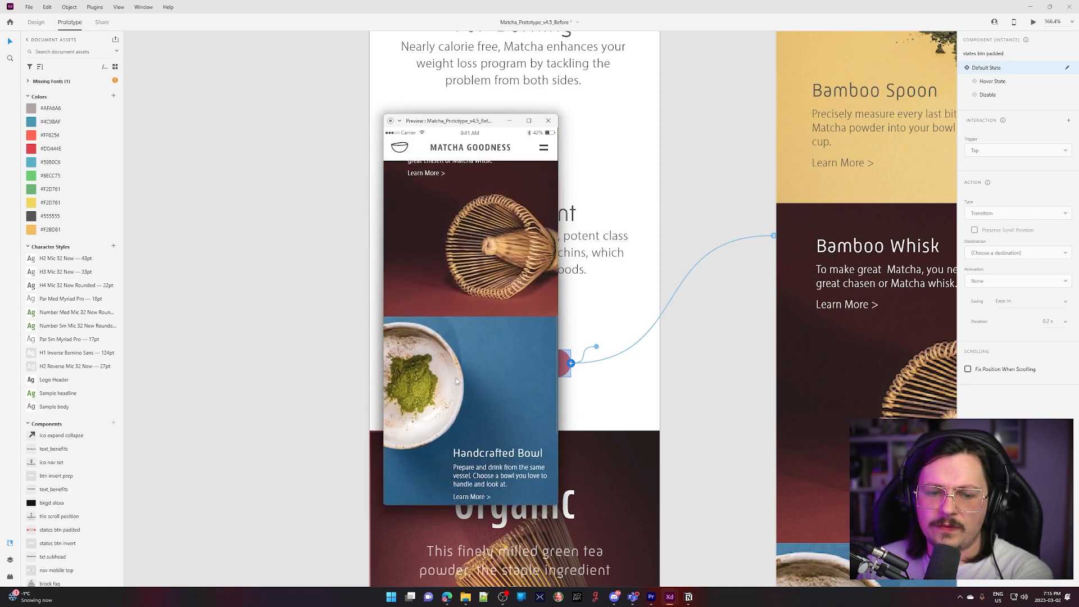
scroll(473, 374, up, 6)
scroll(474, 371, up, 5)
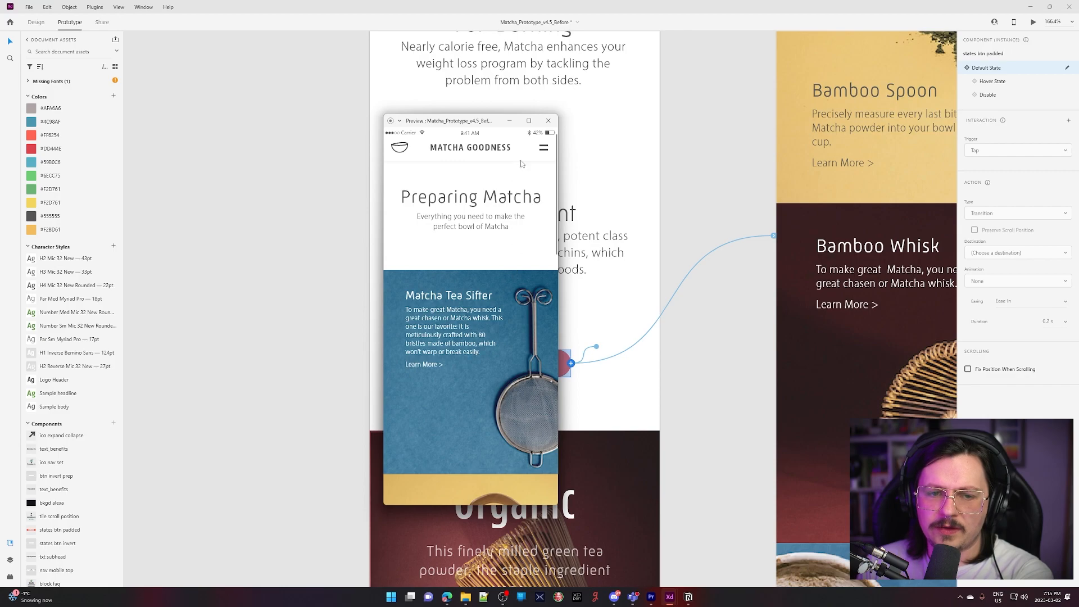
click(548, 120)
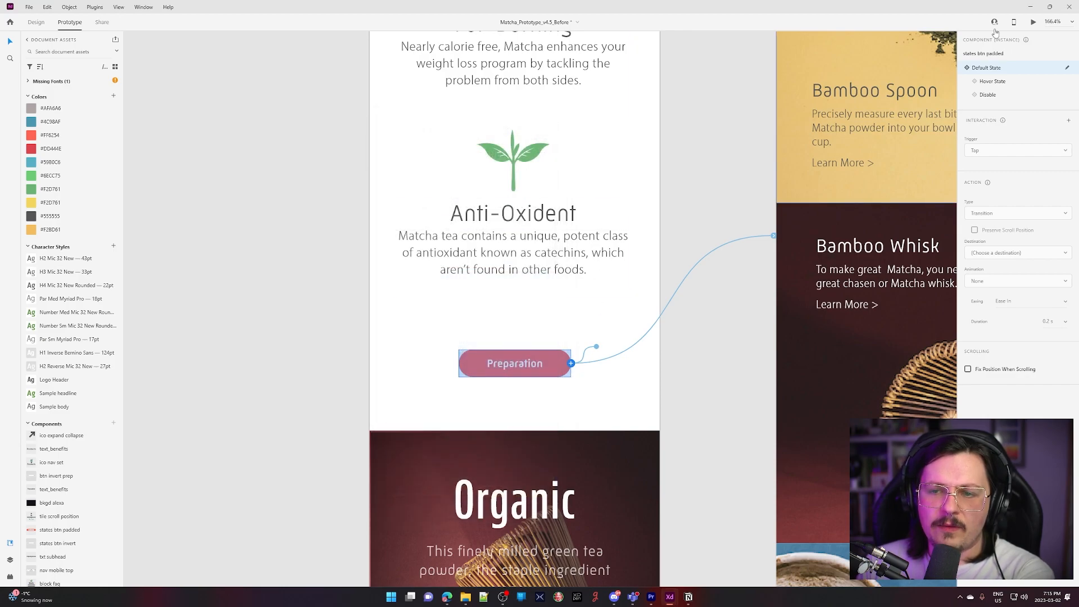
Reopen the preview, retest the jump from the Preparation button to the Preparing screen, and close the preview
click(1033, 22)
scroll(483, 326, down, 8)
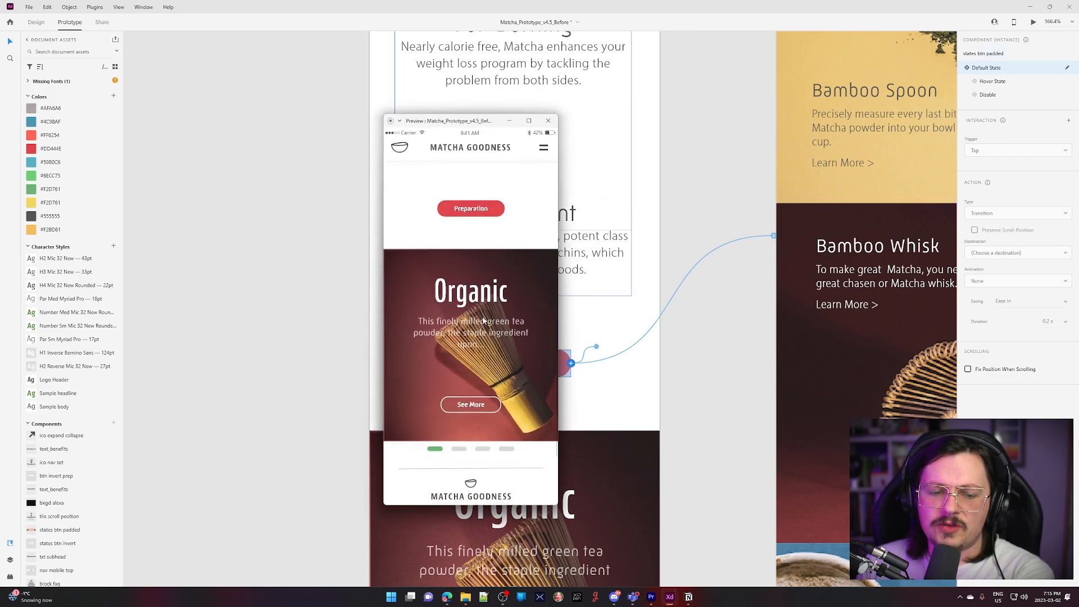
click(476, 210)
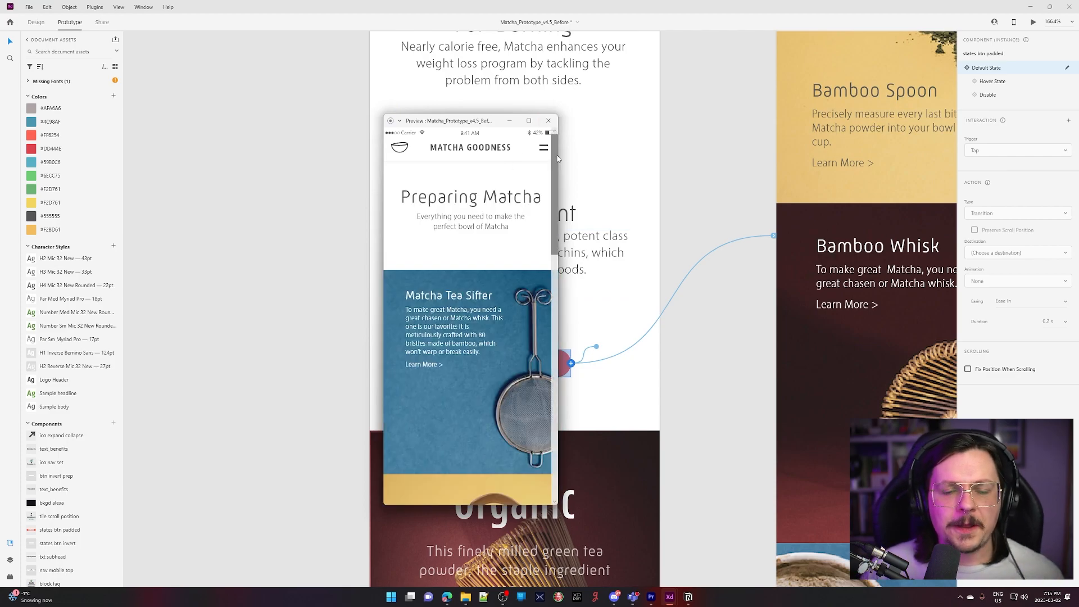
click(548, 120)
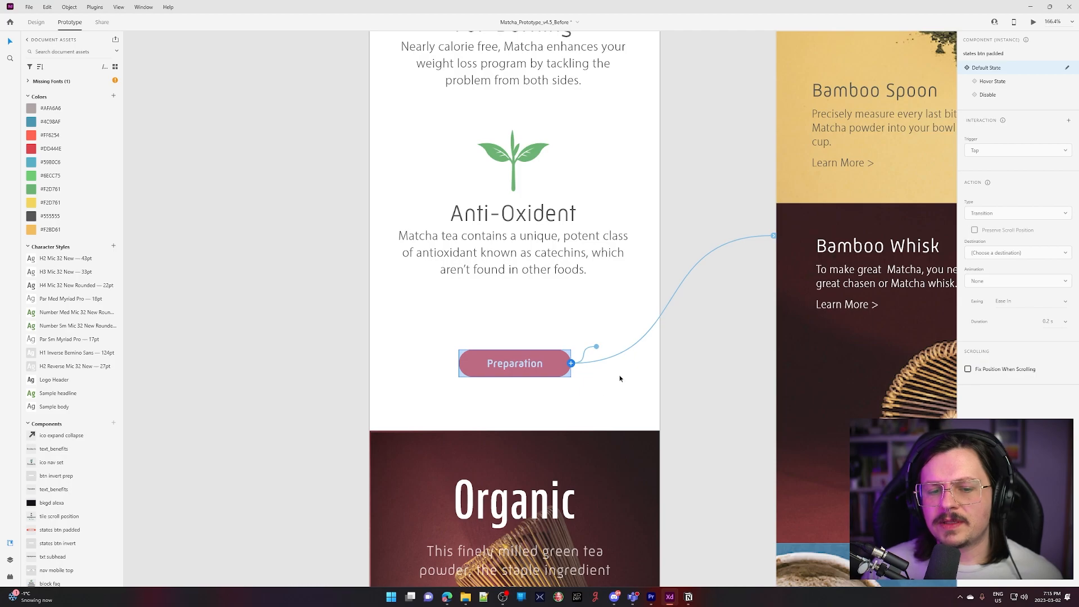
Select the Preparation button's connection and review its available trigger and destination options, keeping Tap and Preparing
click(657, 324)
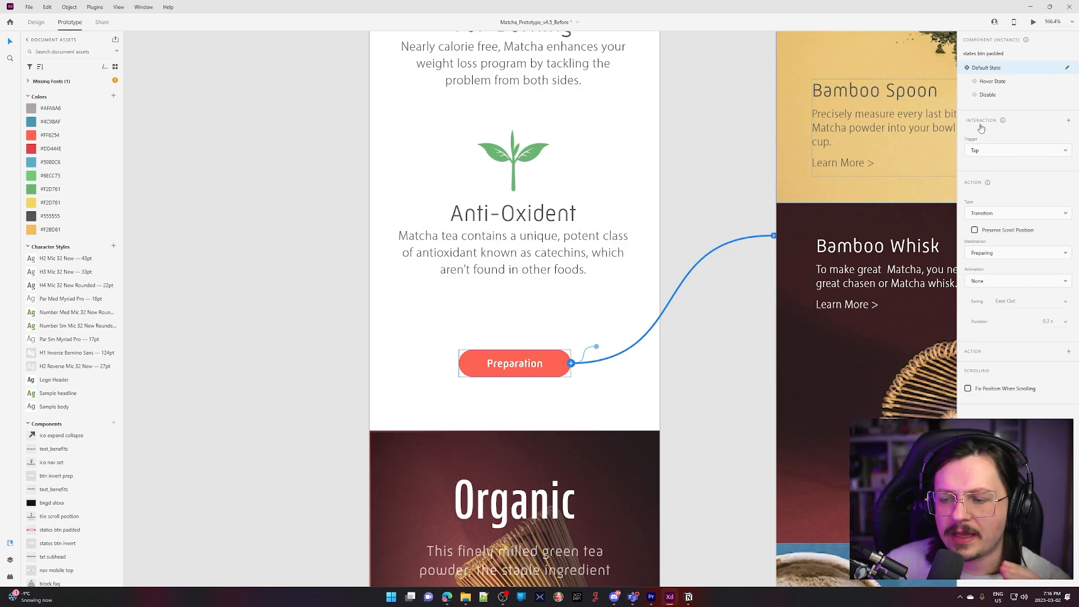
click(1065, 151)
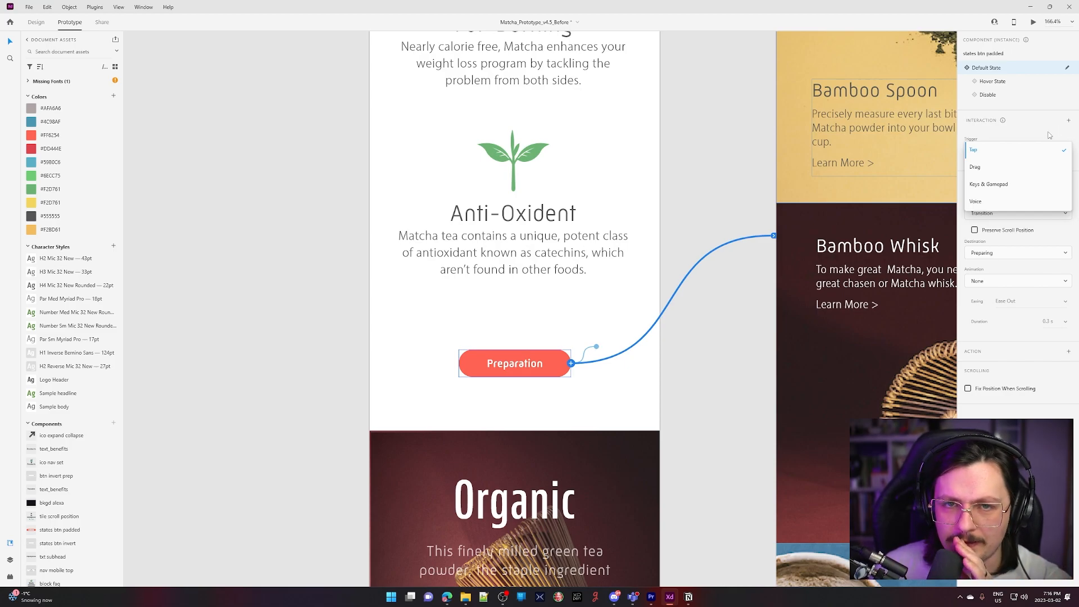
click(1050, 134)
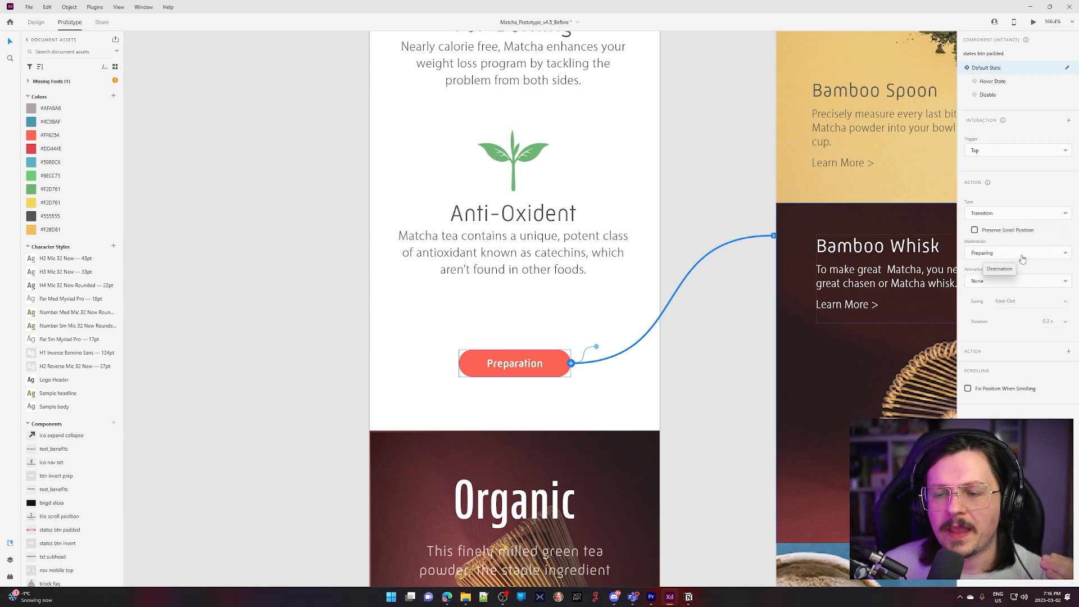
click(1065, 256)
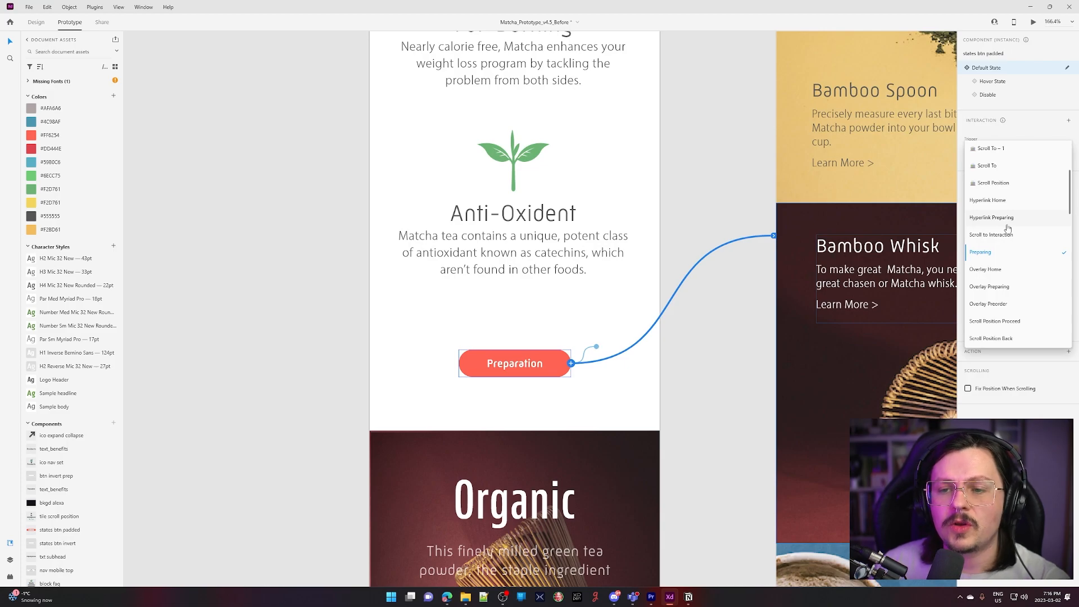
scroll(1011, 238, down, 5)
scroll(1011, 241, up, 5)
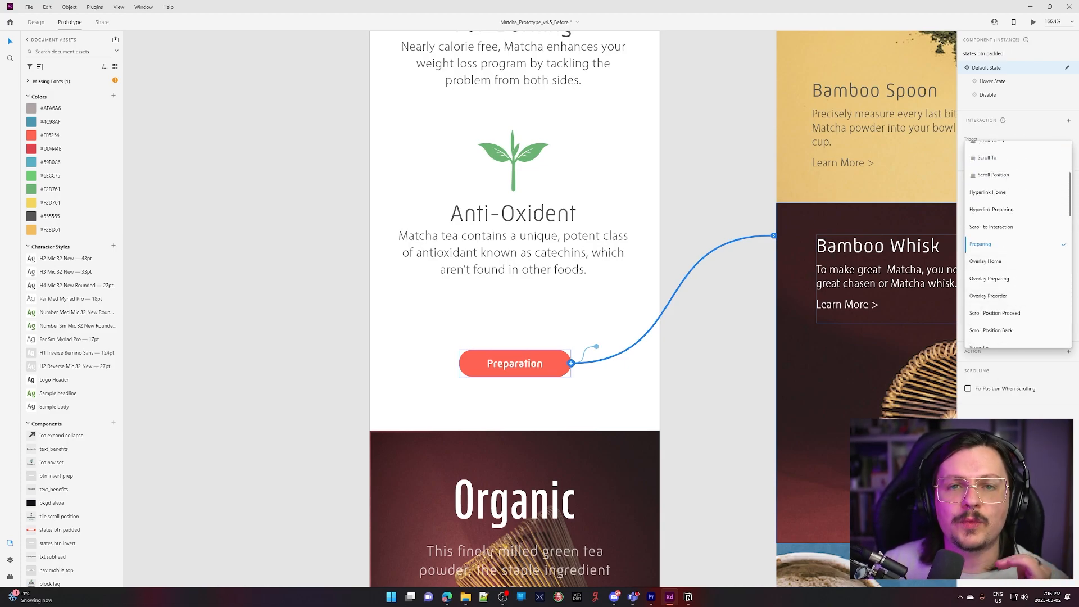
click(1035, 415)
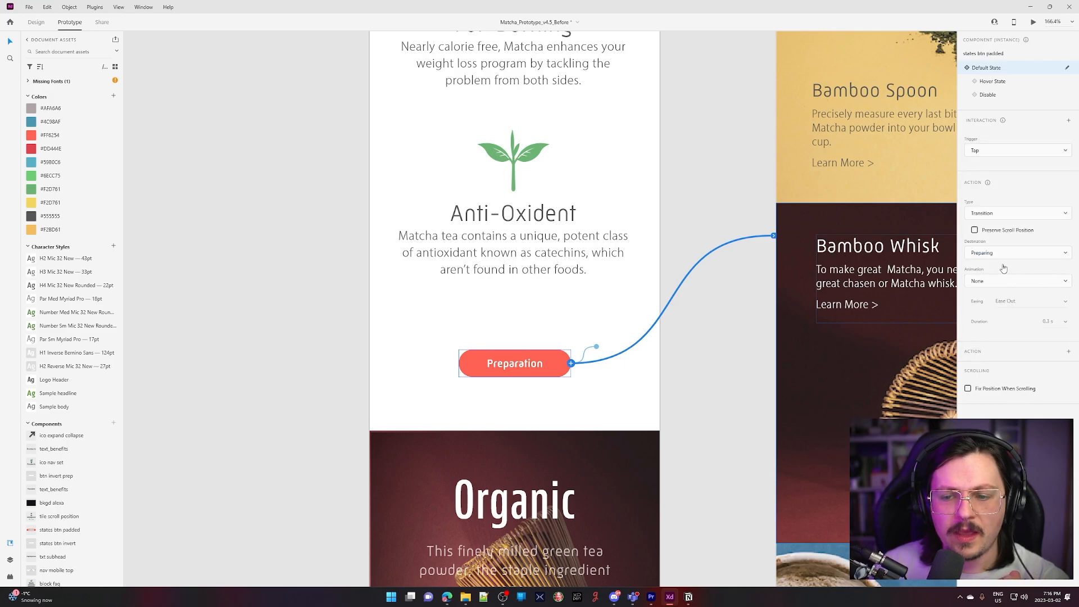
Set the Preparation button's transition animation to Dissolve with Ease In-Out easing
click(1026, 285)
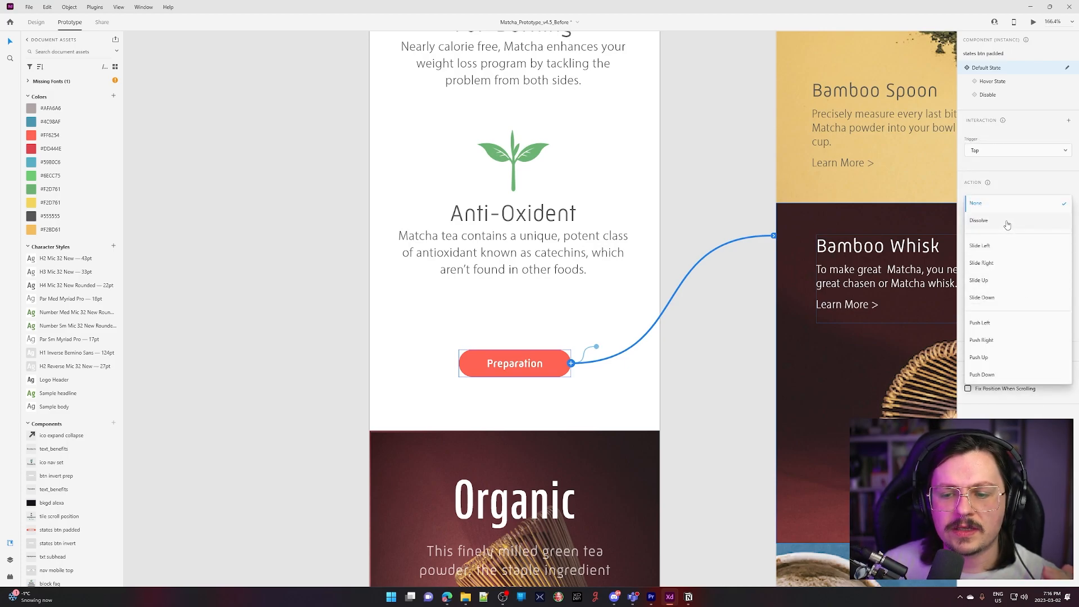
click(1006, 224)
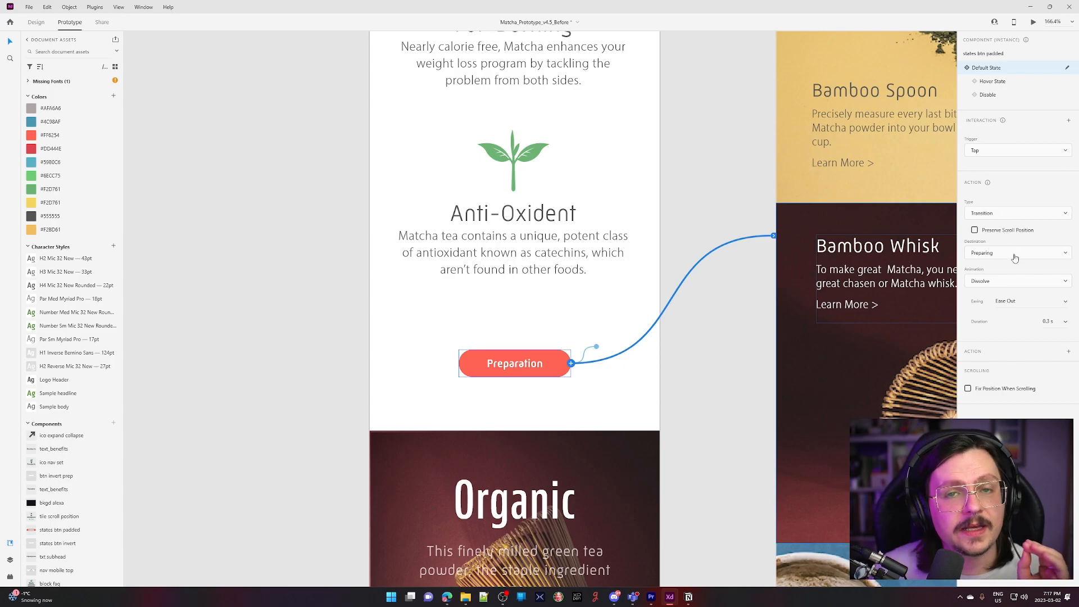
click(1061, 300)
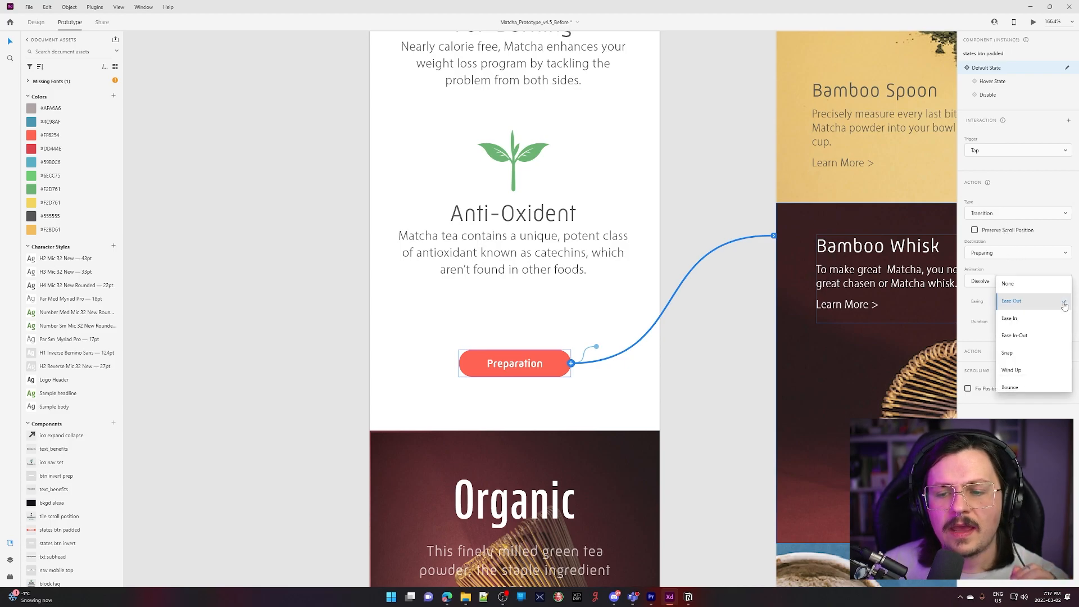
click(1038, 341)
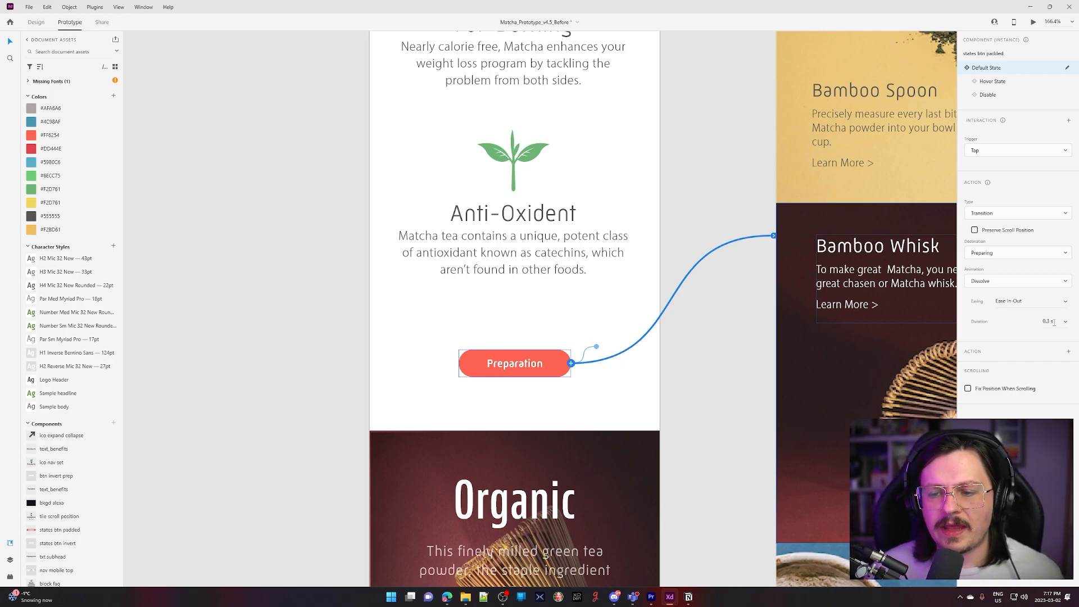
Preview the Dissolve transition from the Preparation button to the Preparing screen and close the preview
click(1034, 22)
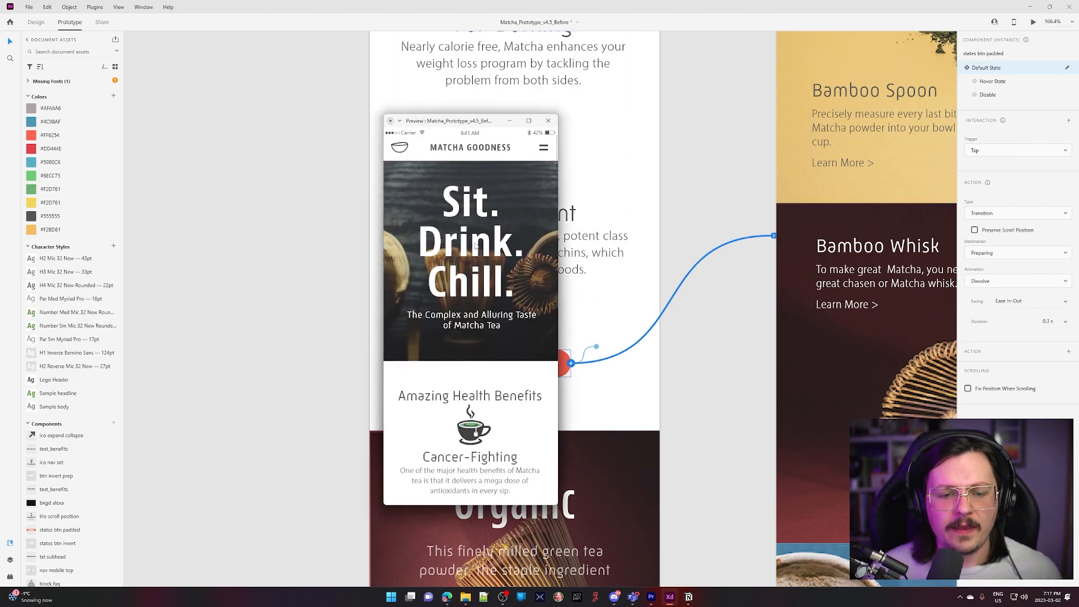
scroll(488, 286, down, 2)
scroll(487, 284, down, 5)
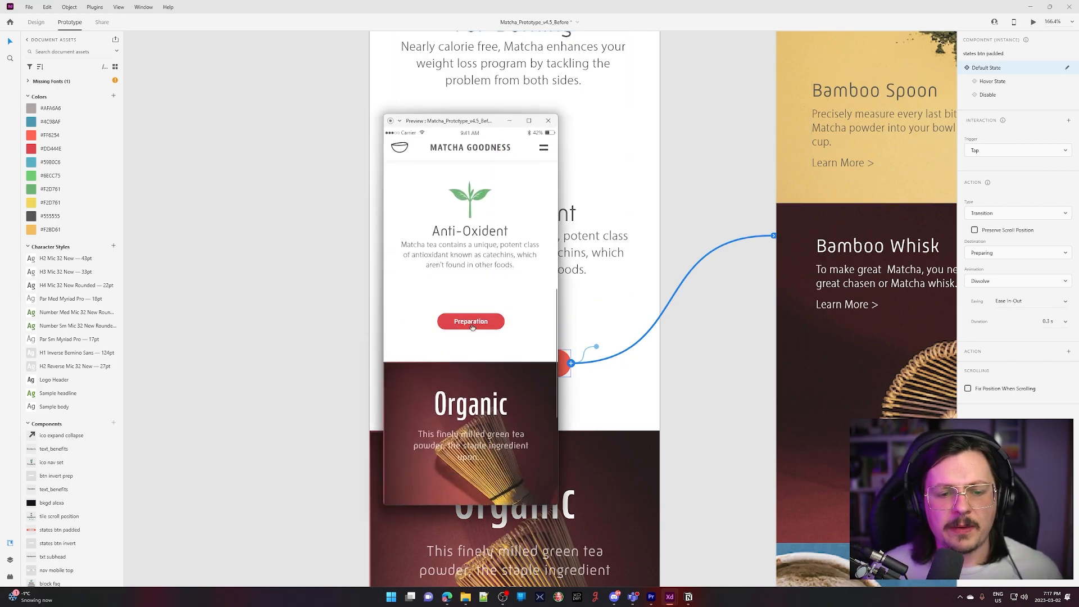
click(478, 322)
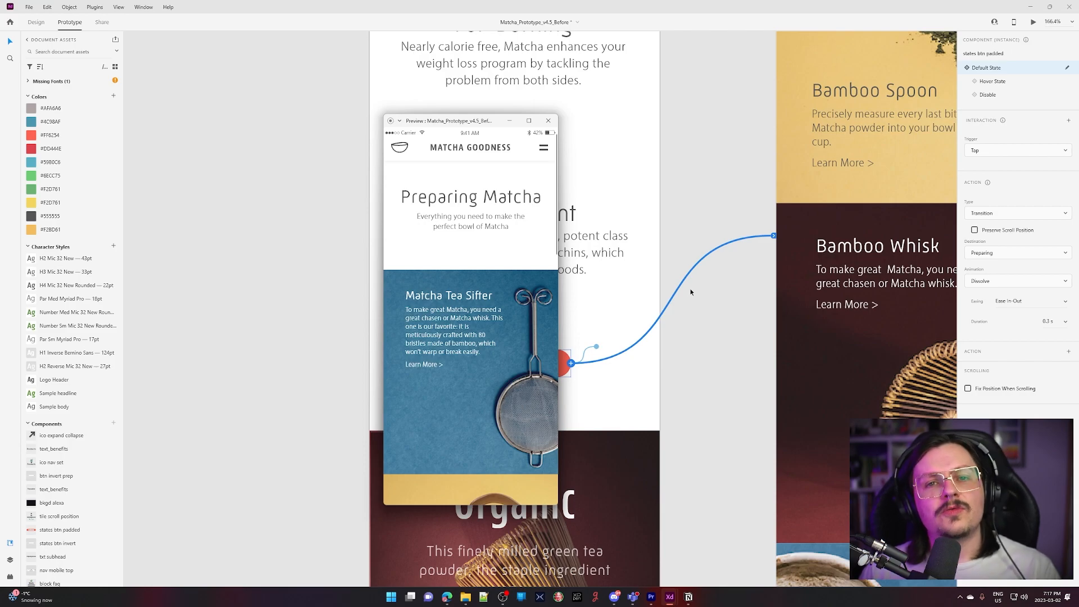
click(549, 121)
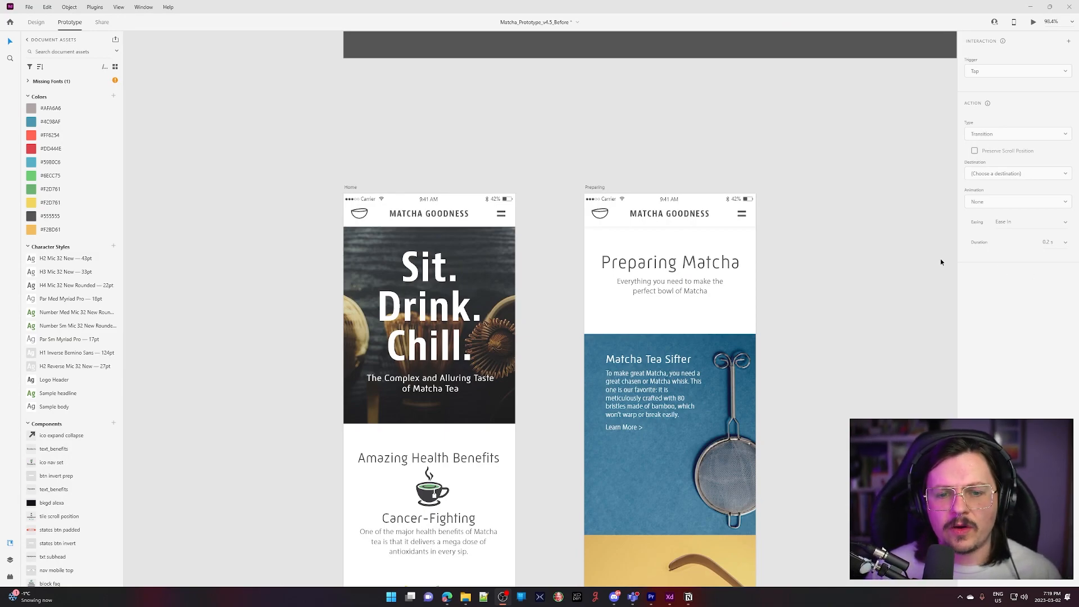
Add a Tap transition to the bowl logo in the Preparing artboard's navigation bar with Home as its destination
scroll(606, 200, up, 3)
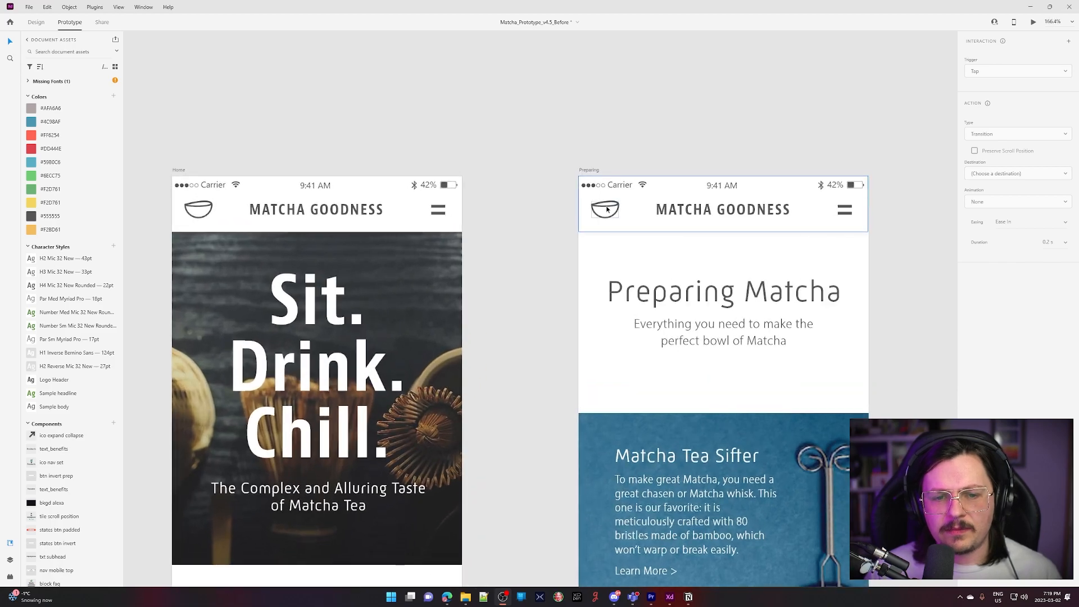
double_click(608, 207)
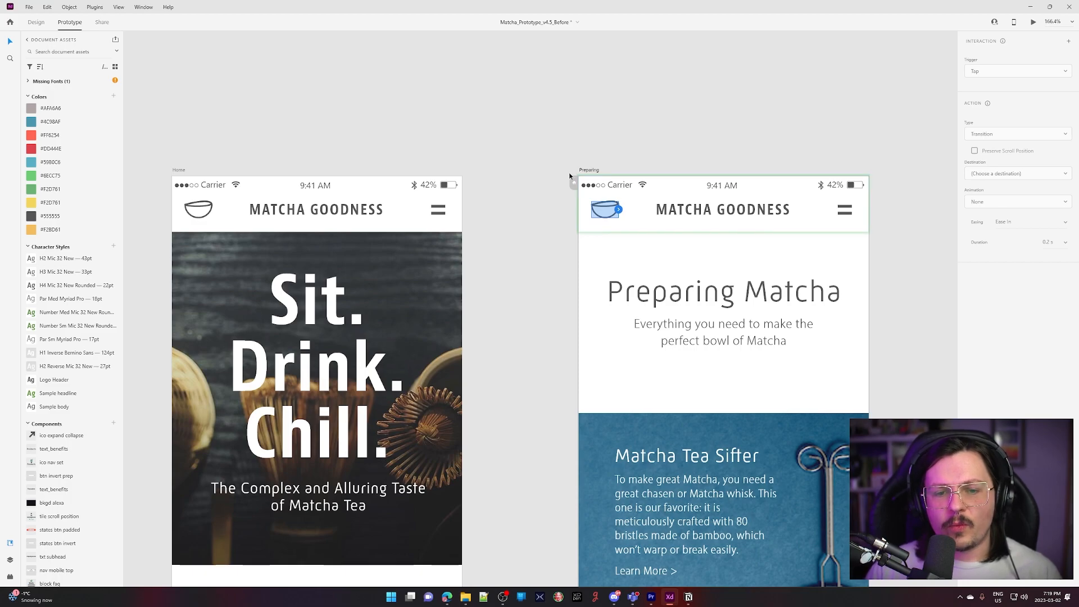
mouse_move(619, 214)
mouse_down()
mouse_move(446, 277)
mouse_move(617, 214)
mouse_move(602, 220)
mouse_up()
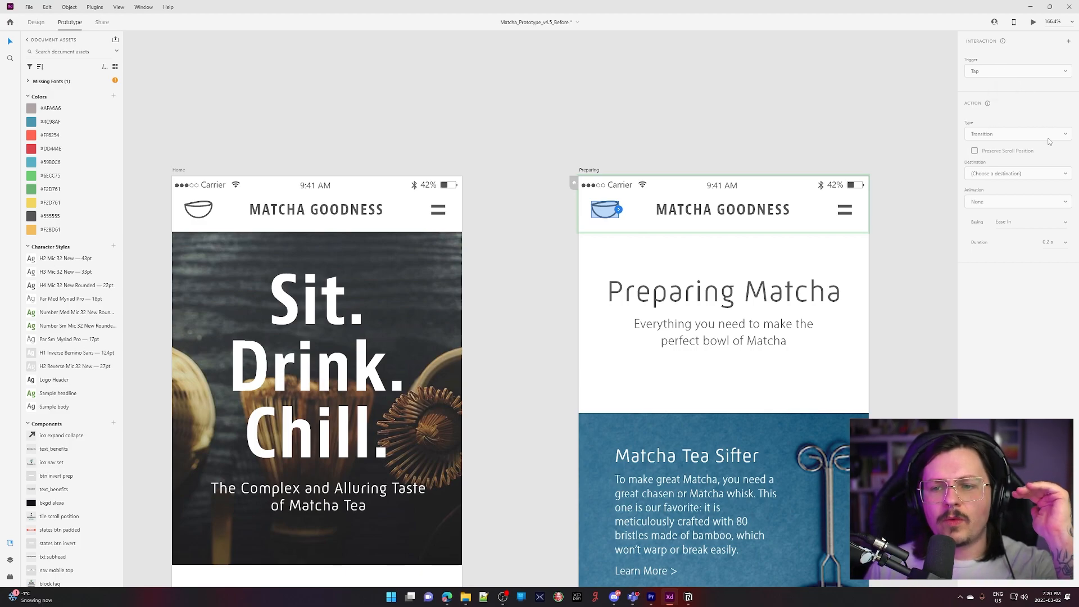
click(621, 210)
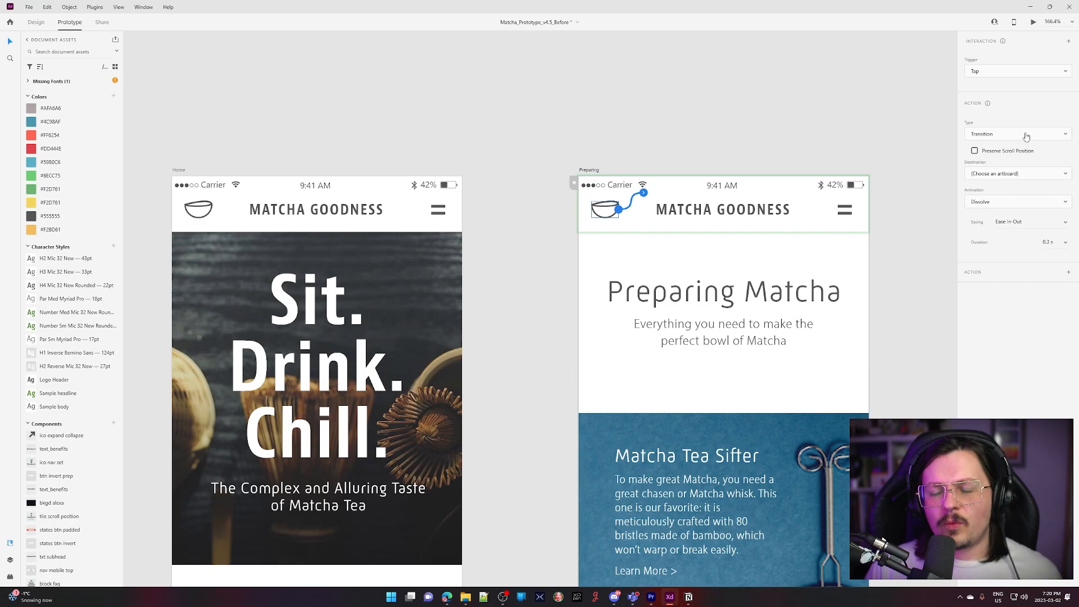
click(1028, 181)
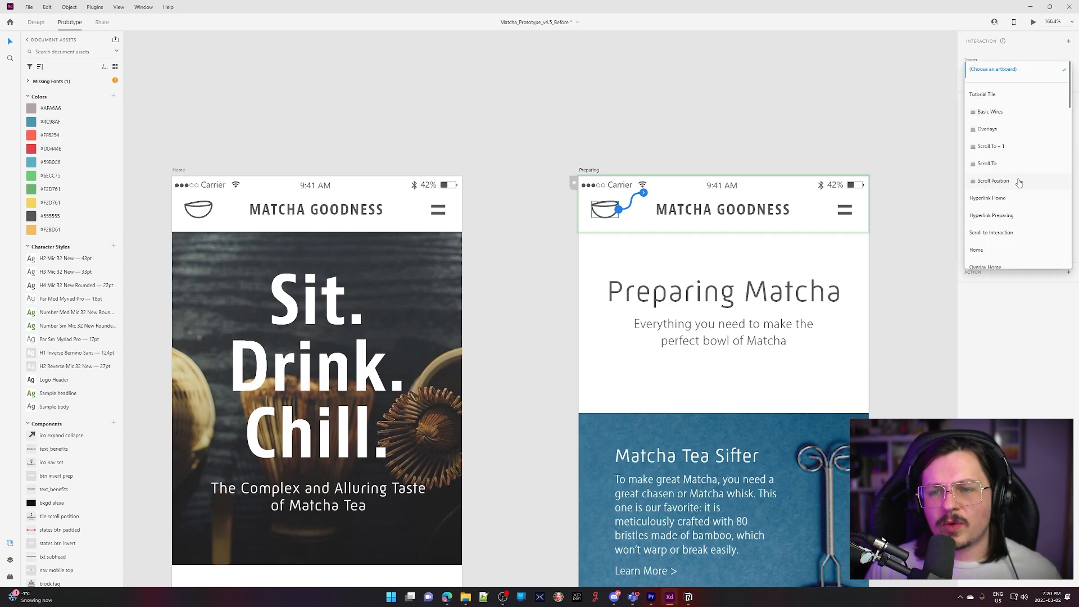
scroll(1014, 203, down, 1)
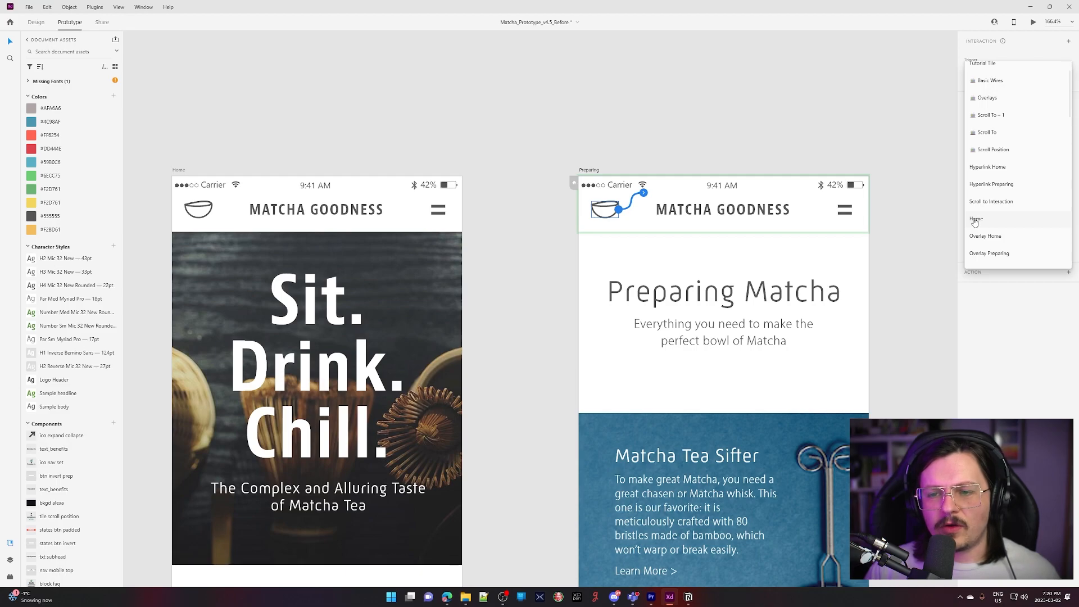
click(974, 223)
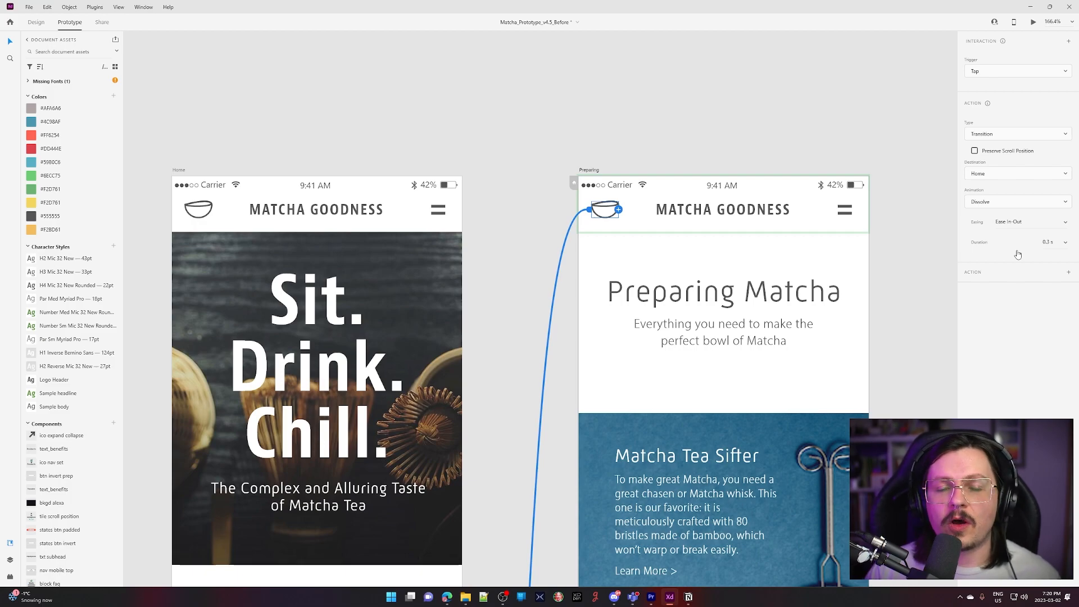
Preview the prototype from the Home artboard and follow the Preparation button to the Preparing screen
click(592, 108)
scroll(591, 108, down, 2)
drag(551, 234, 600, 226)
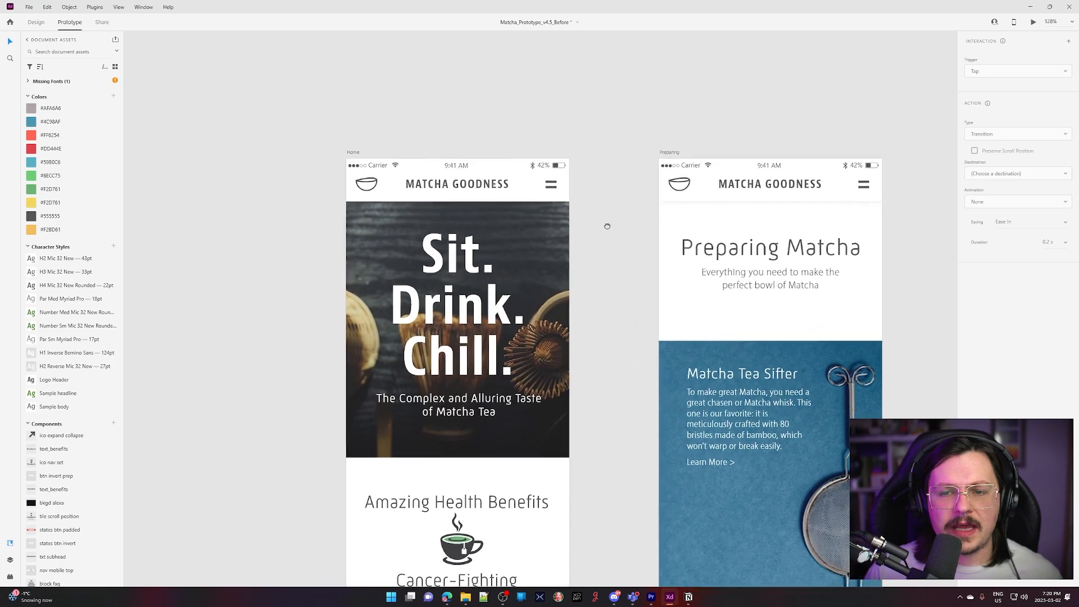
scroll(599, 226, down, 5)
scroll(599, 227, left, 2)
drag(667, 220, 623, 413)
click(1032, 22)
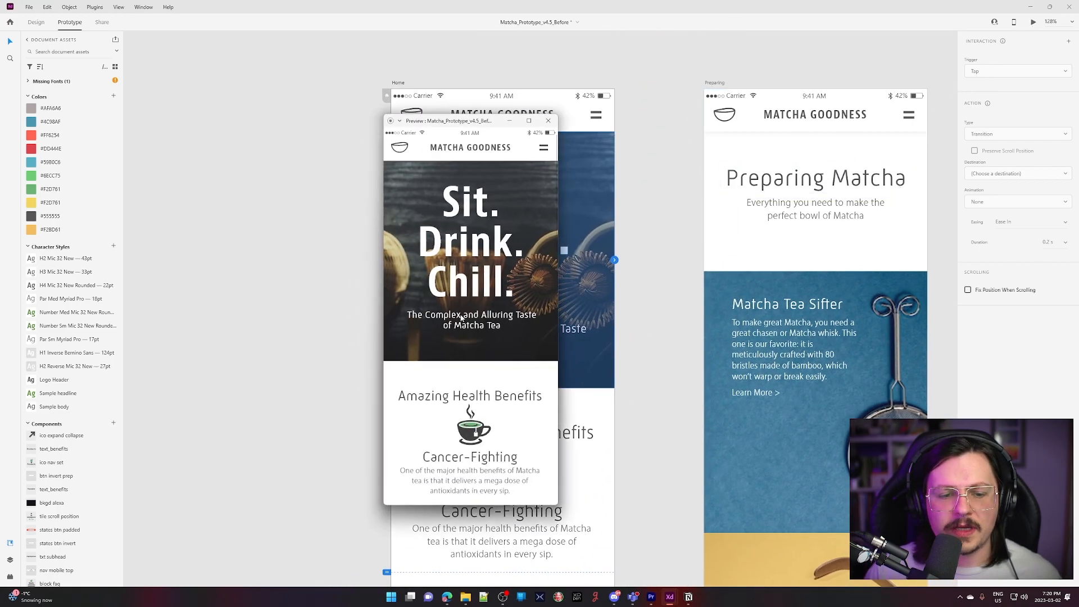
scroll(460, 318, down, 10)
click(484, 210)
Scroll through the previewed Preparing screen and test the bowl logo's link back to Home
scroll(452, 321, down, 2)
scroll(453, 321, down, 8)
scroll(455, 363, up, 10)
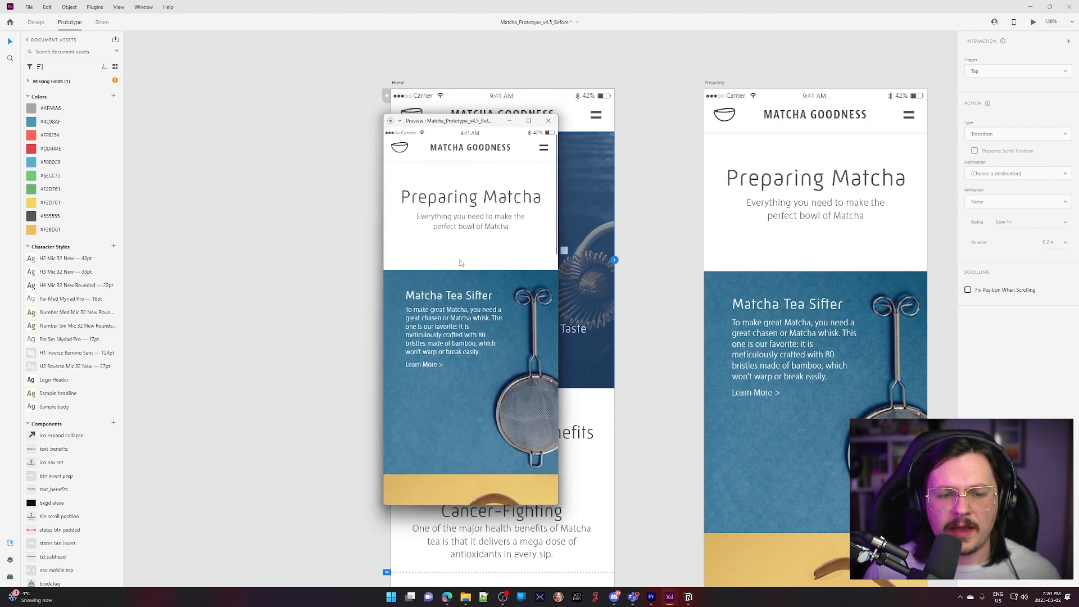
click(404, 153)
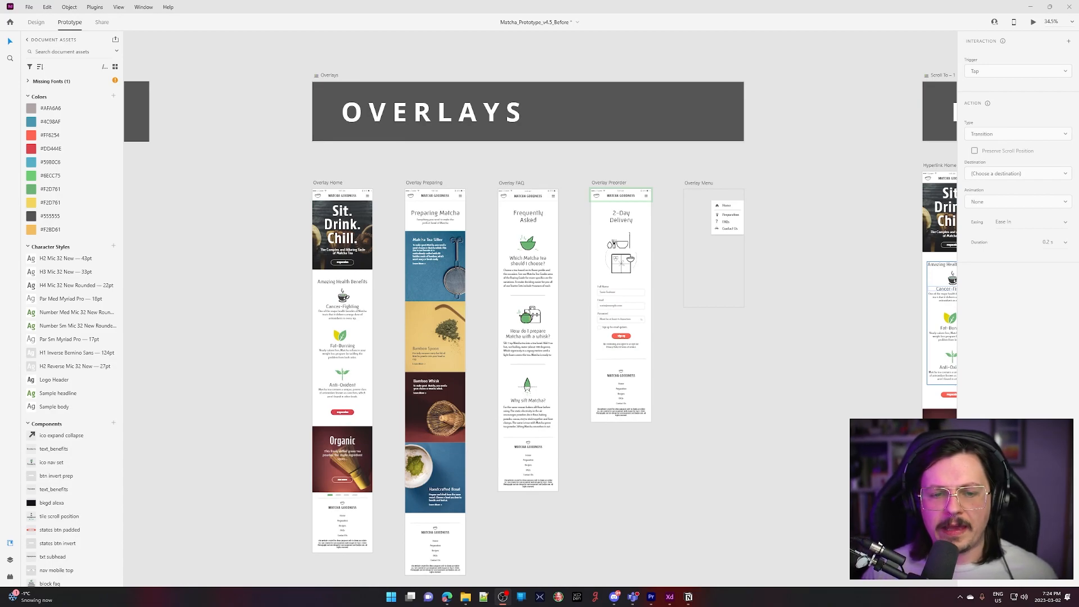
Examine the Overlay Menu artboard and its menu entries beside the Overlay Preorder artboard
scroll(778, 187, up, 5)
drag(744, 269, 781, 242)
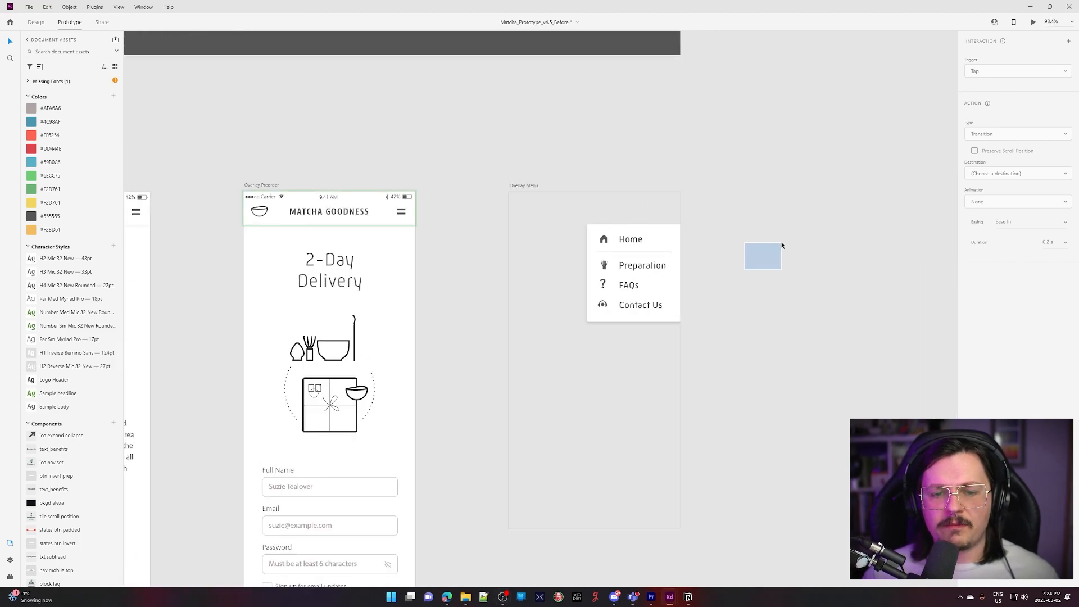
scroll(742, 208, down, 1)
scroll(741, 208, left, 1)
scroll(803, 423, up, 2)
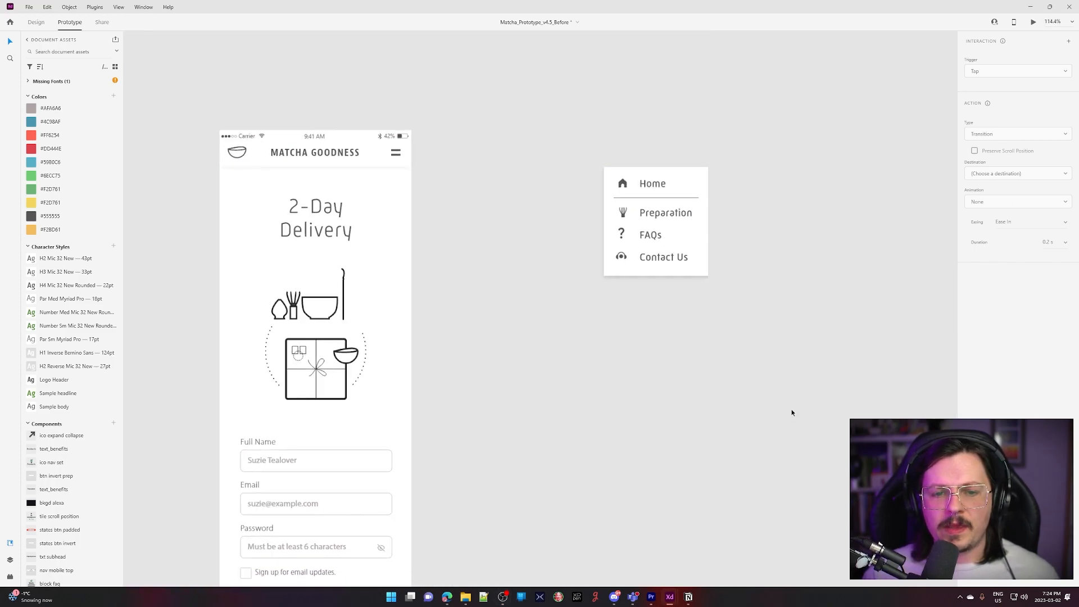
Inspect the Overlay Menu artboard's fill colour and opacity settings in Design mode
click(36, 23)
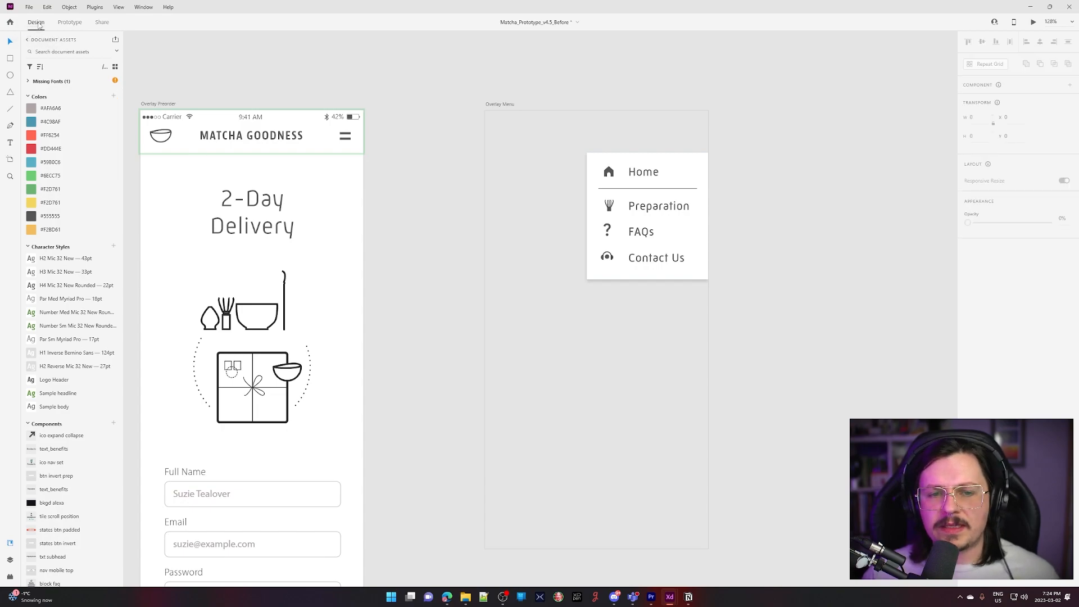
click(500, 105)
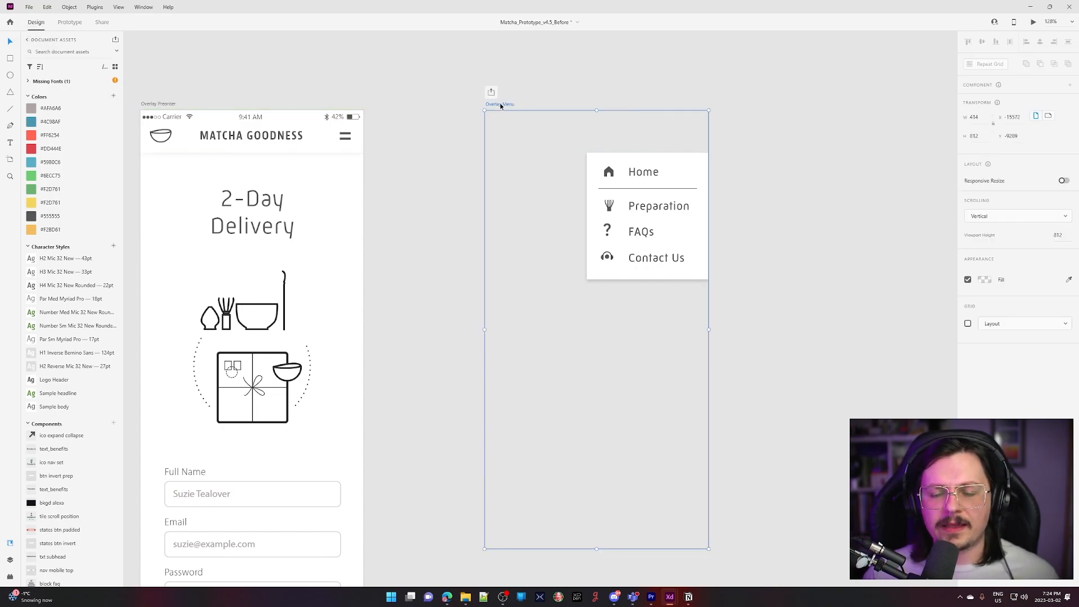
click(984, 279)
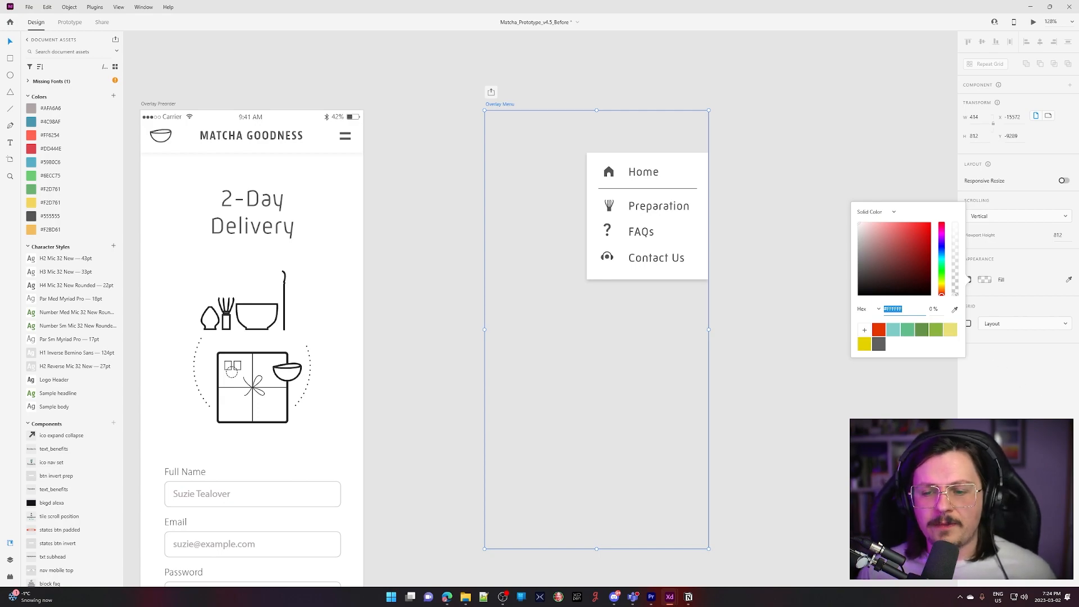
key(Escape)
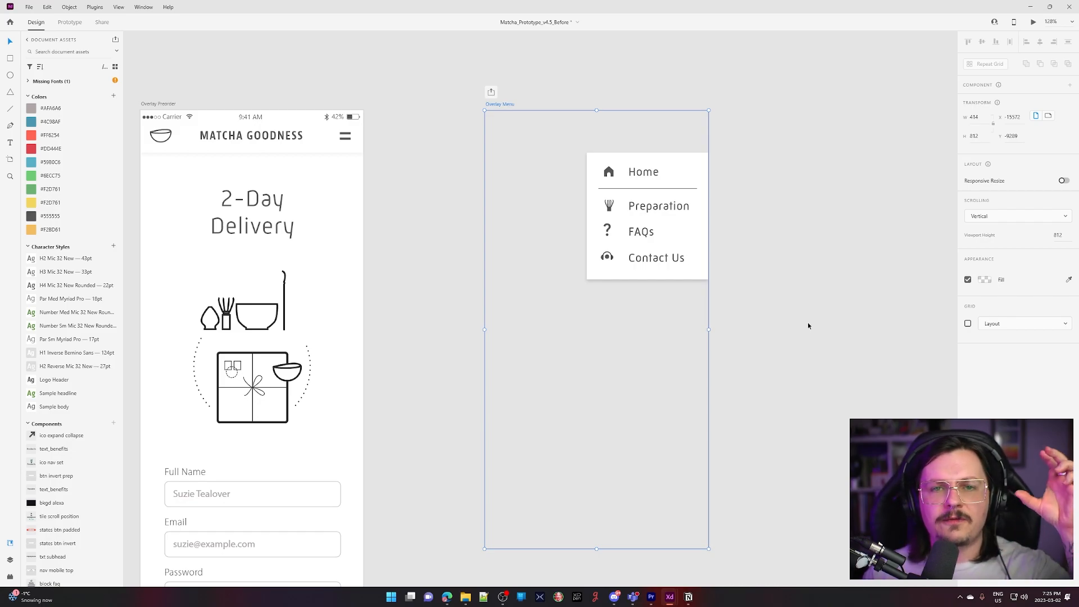
Link the hamburger icon in the Overlay Preorder artboard to Overlay Menu with a Tap trigger and the Overlay action type
click(72, 21)
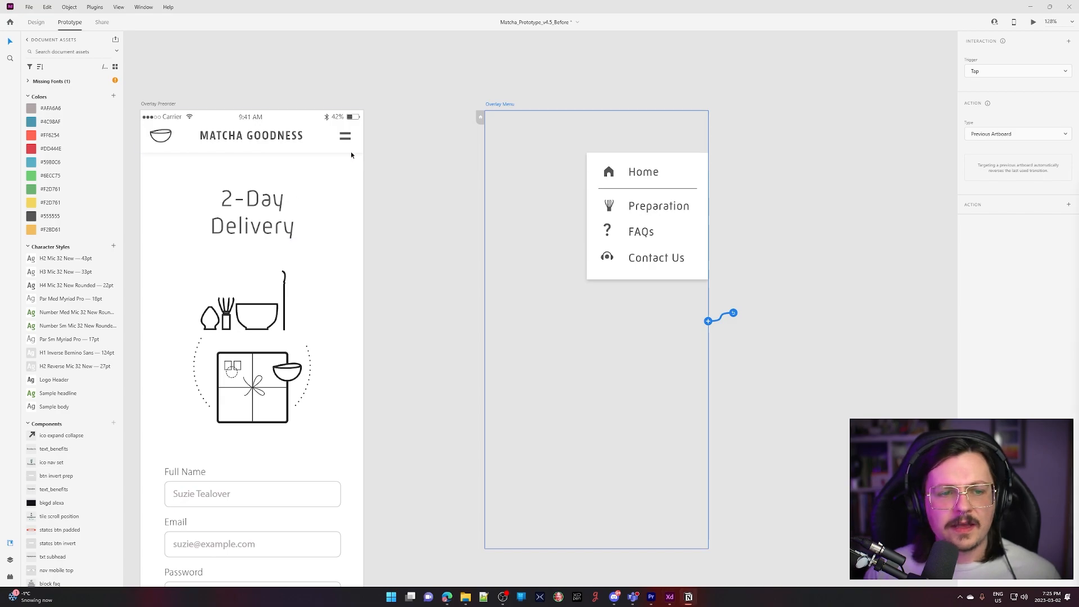
double_click(345, 137)
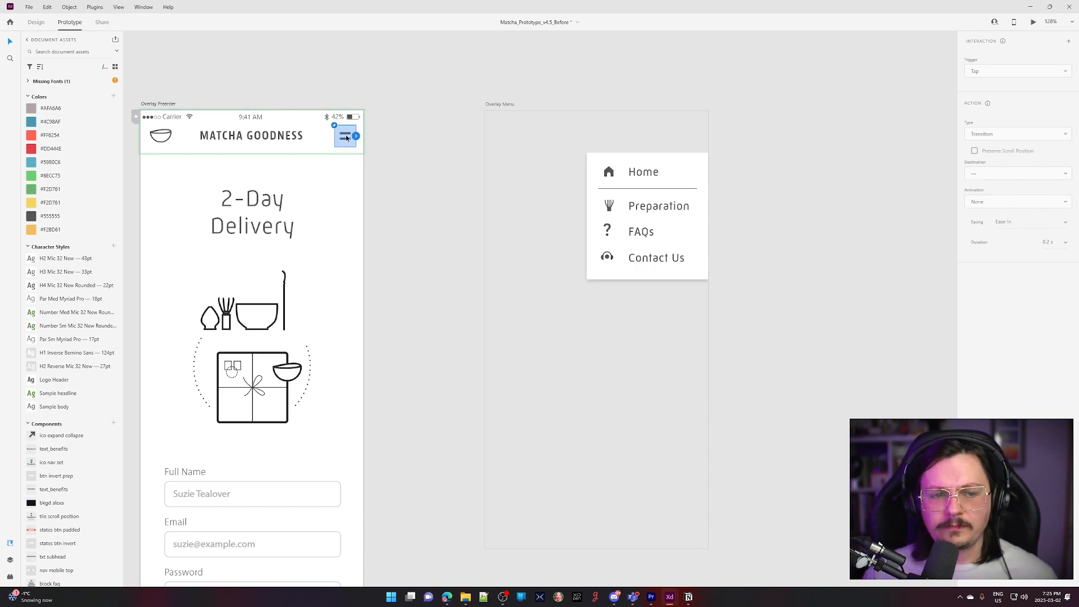
drag(356, 137, 590, 194)
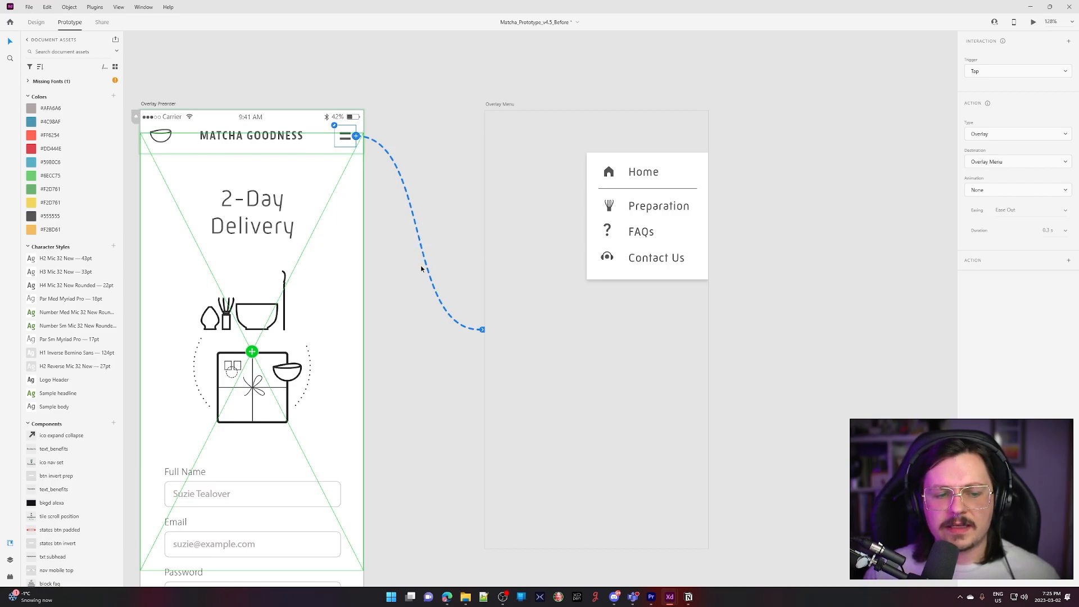
click(1057, 138)
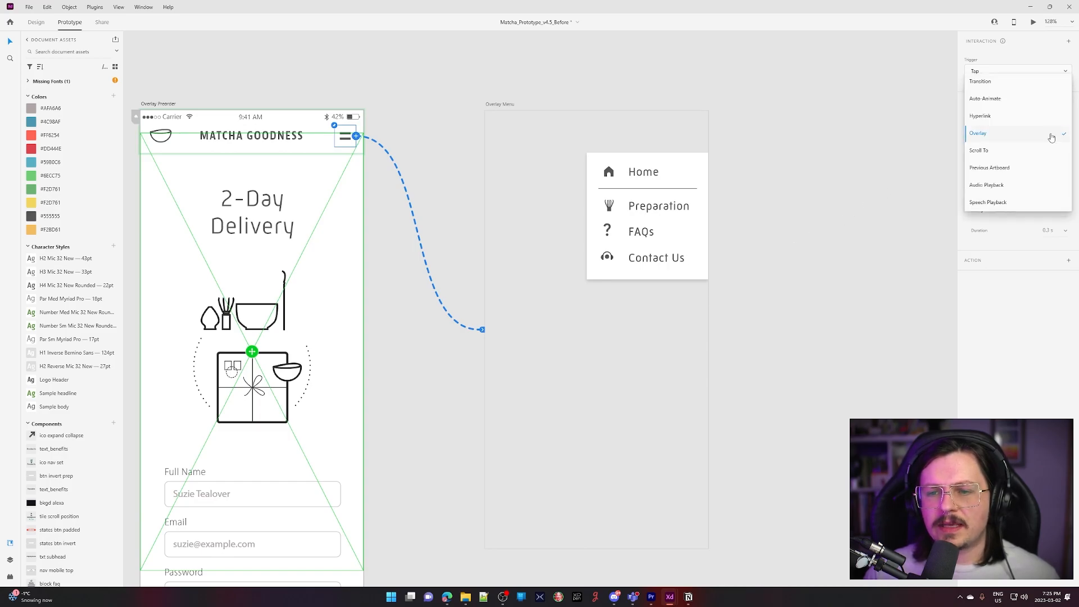
click(985, 136)
click(1043, 141)
click(988, 82)
click(1028, 100)
click(990, 151)
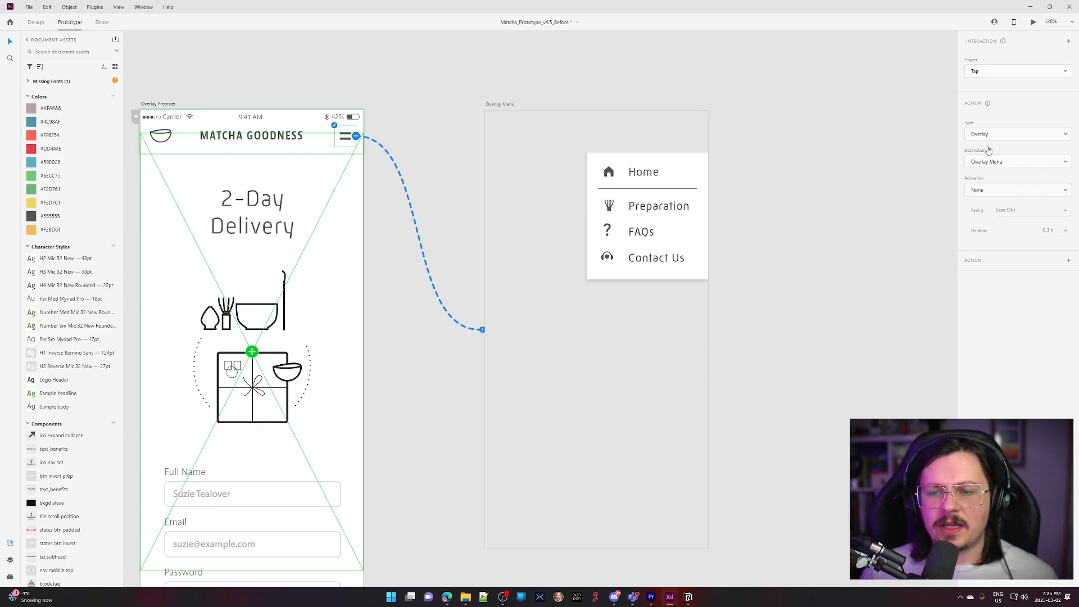
Set the menu overlay's animation to Slide Left with easing None and a duration of 0.6 s
click(1053, 195)
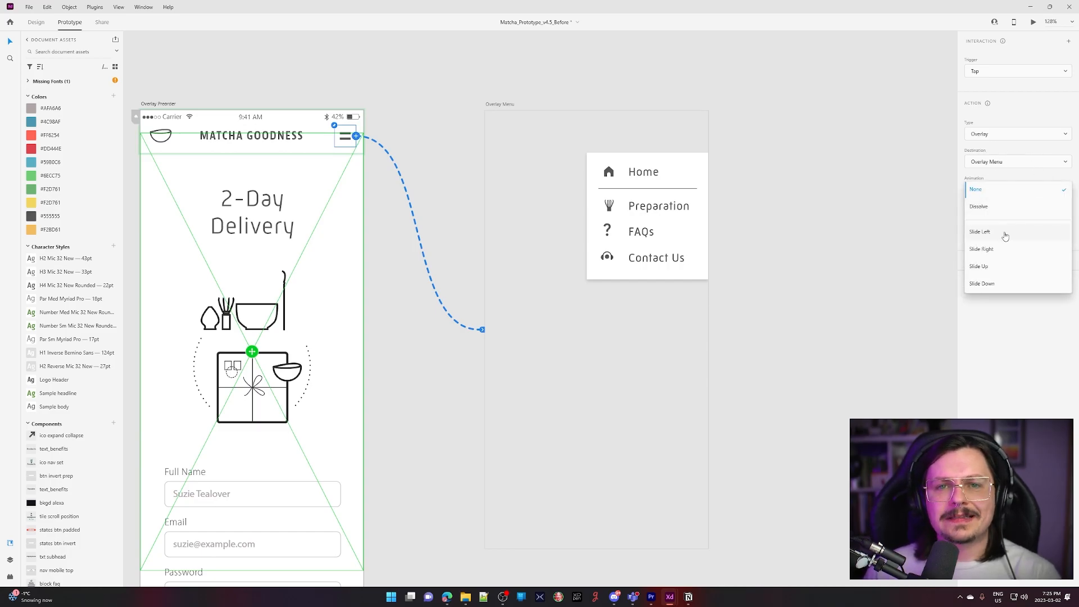
click(1004, 235)
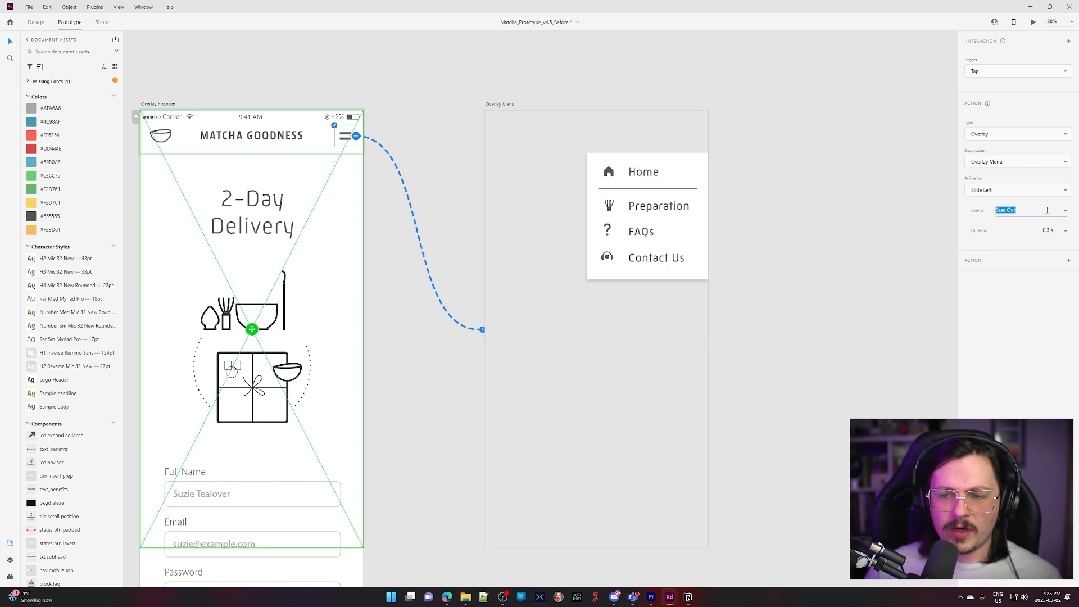
click(1065, 212)
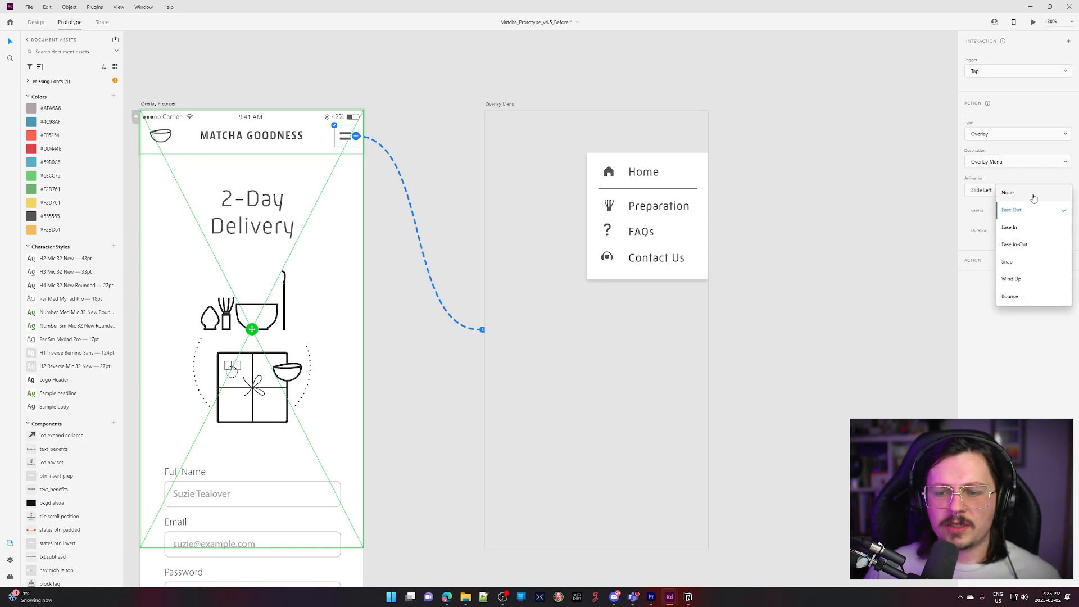
click(1007, 193)
click(1046, 230)
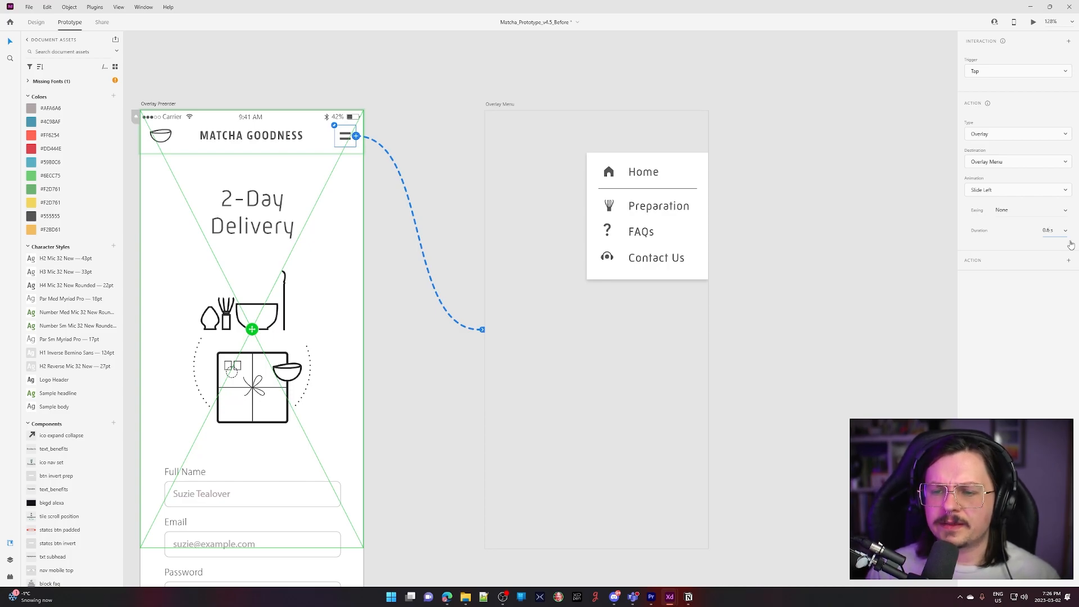
key(Return)
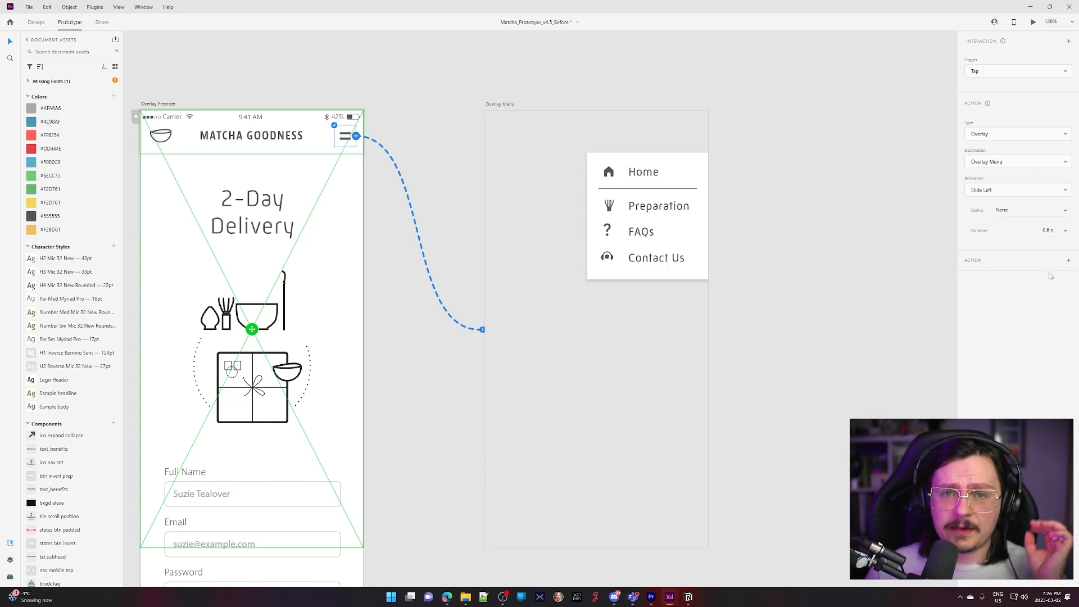
Preview the prototype from the Overlay Preorder artboard and scroll through it to check how its navigation bar behaves
click(457, 191)
drag(424, 173, 641, 186)
click(497, 142)
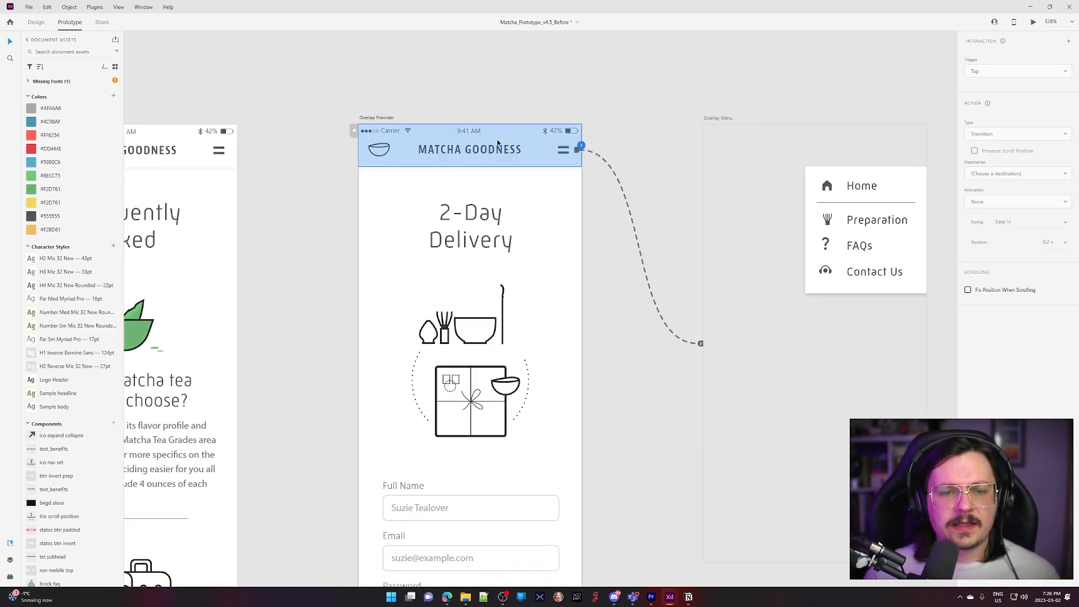
click(395, 119)
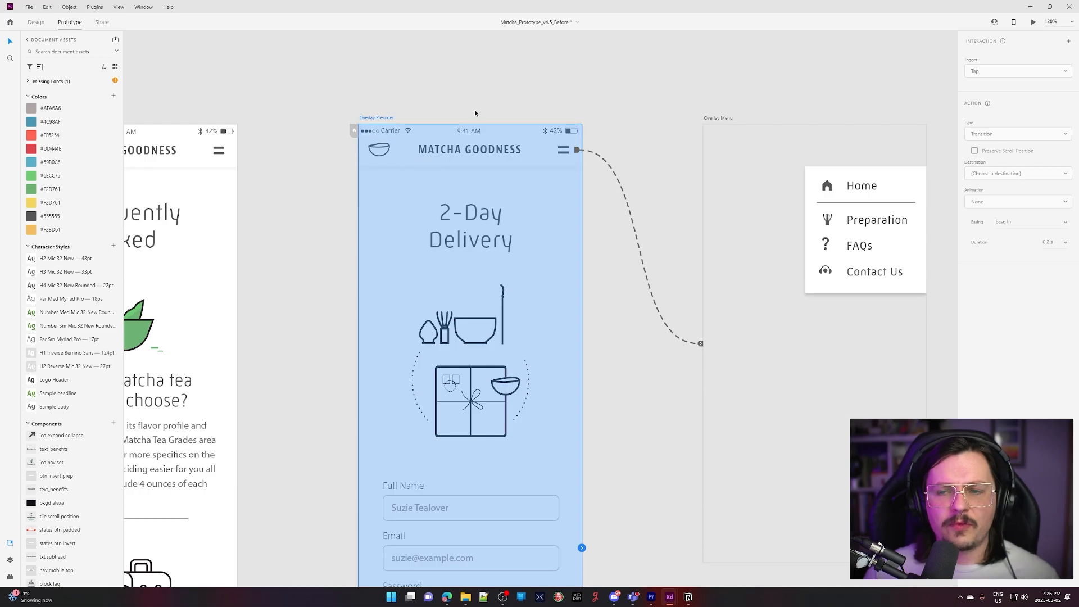
click(1034, 23)
scroll(477, 368, down, 5)
scroll(477, 368, up, 5)
scroll(477, 368, down, 8)
scroll(494, 321, up, 8)
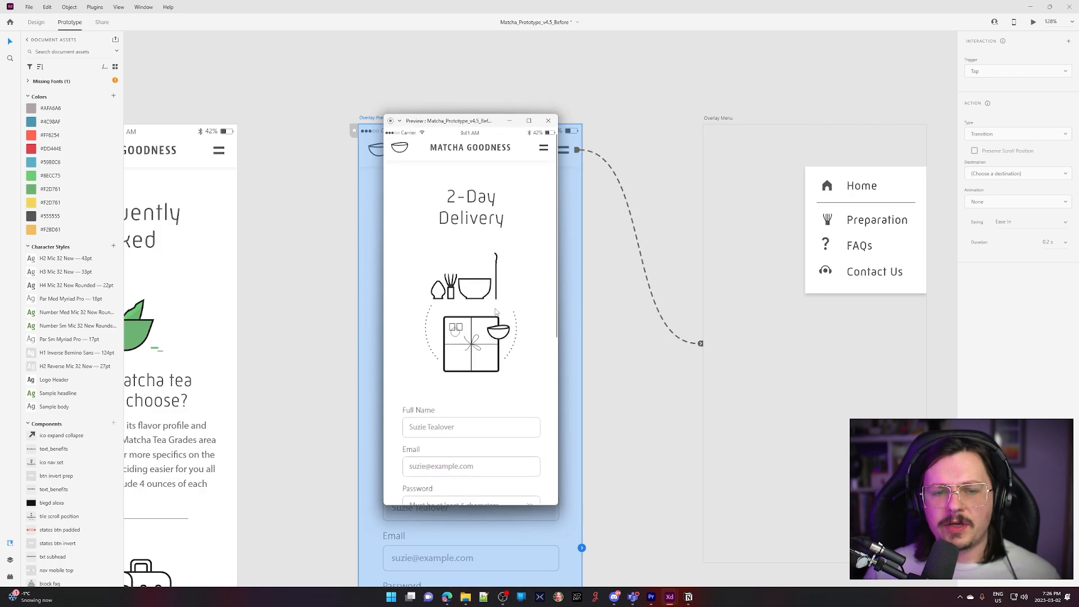
click(548, 120)
Fix the position of the Overlay Preorder artboard's navigation bar when scrolling
click(466, 164)
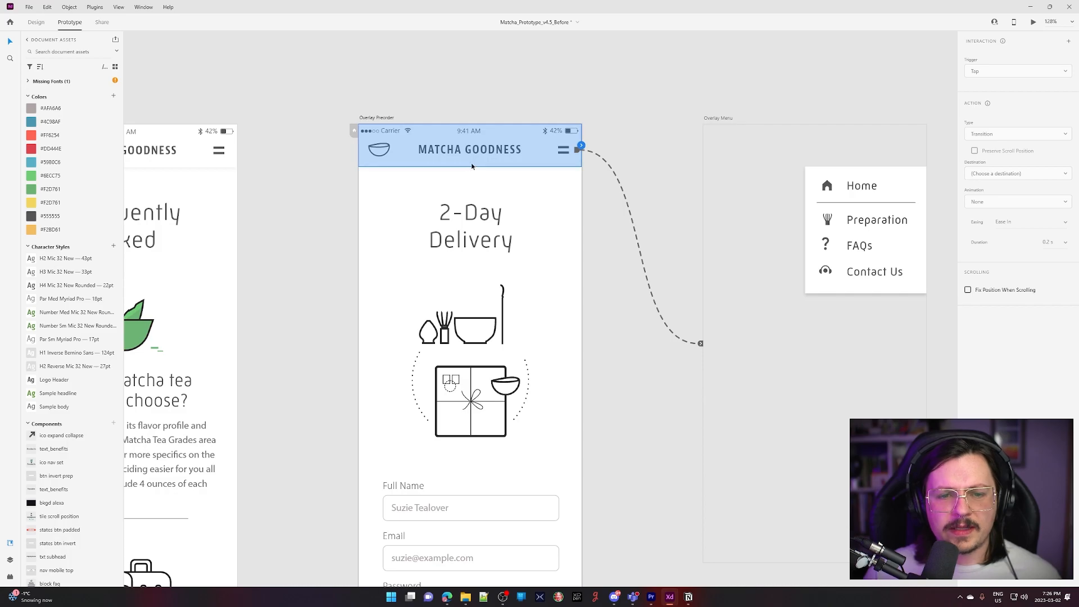
click(448, 104)
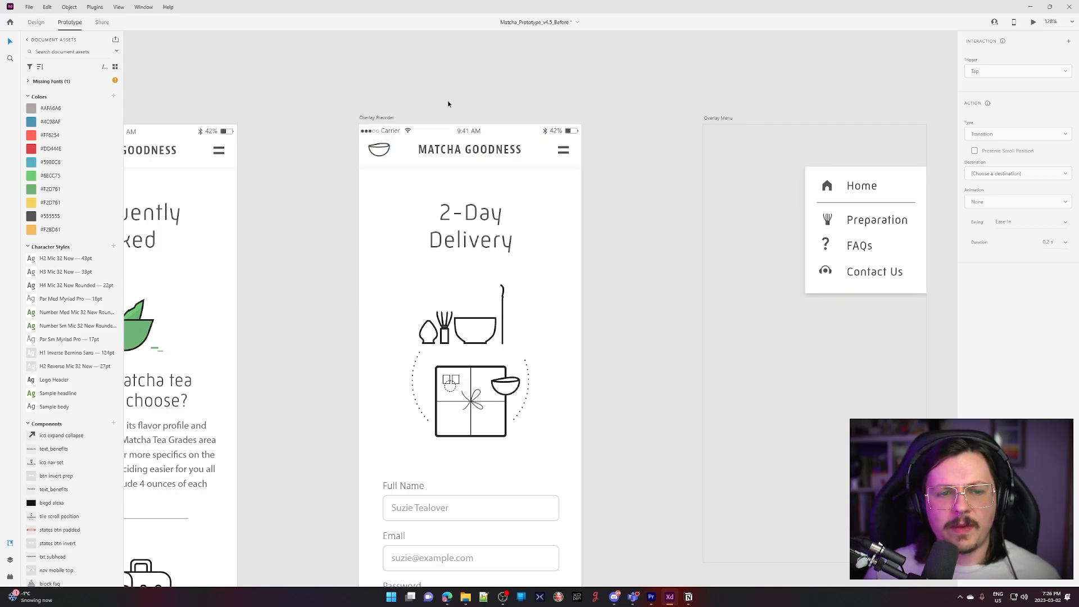
click(36, 24)
click(466, 161)
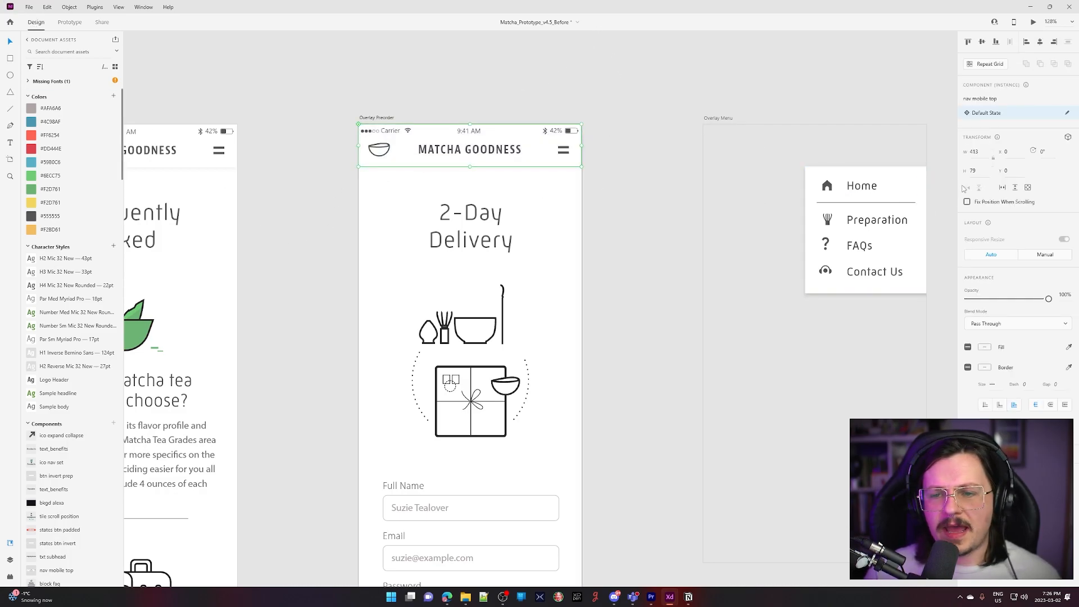
click(966, 202)
Fix the position of the navigation bars in the Overlay Preparing and Overlay Home artboards when scrolling
click(475, 38)
drag(338, 90, 696, 101)
drag(413, 87, 777, 96)
click(525, 185)
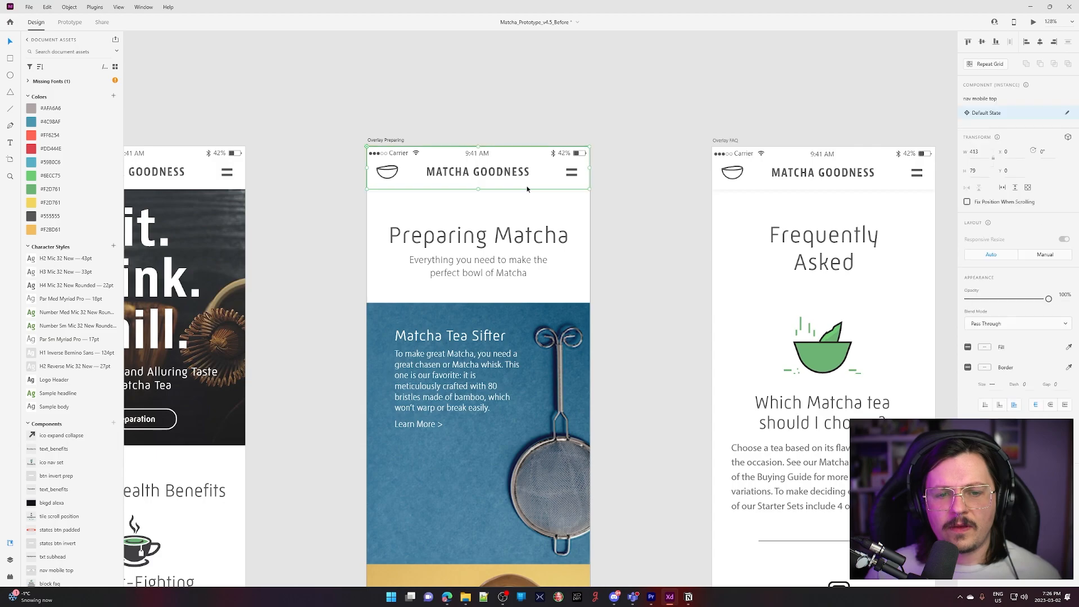
click(397, 79)
drag(268, 137, 523, 140)
click(453, 186)
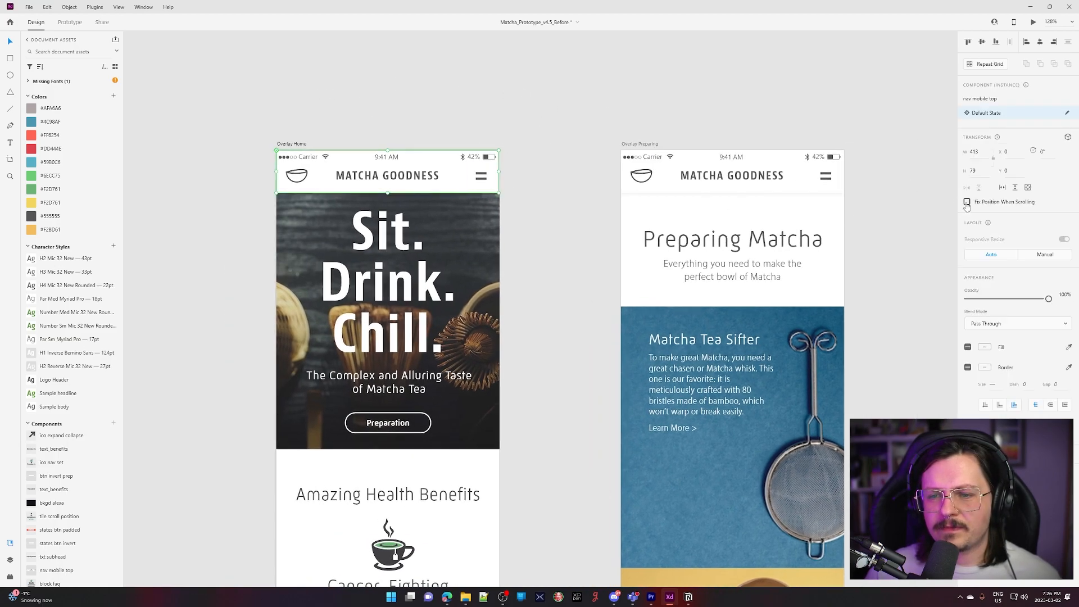
click(966, 201)
Preview Overlay Preorder in Prototype mode and scroll up and down to check its fixed navigation bar
click(863, 130)
drag(862, 130, 234, 73)
drag(825, 173, 573, 185)
click(70, 22)
click(454, 141)
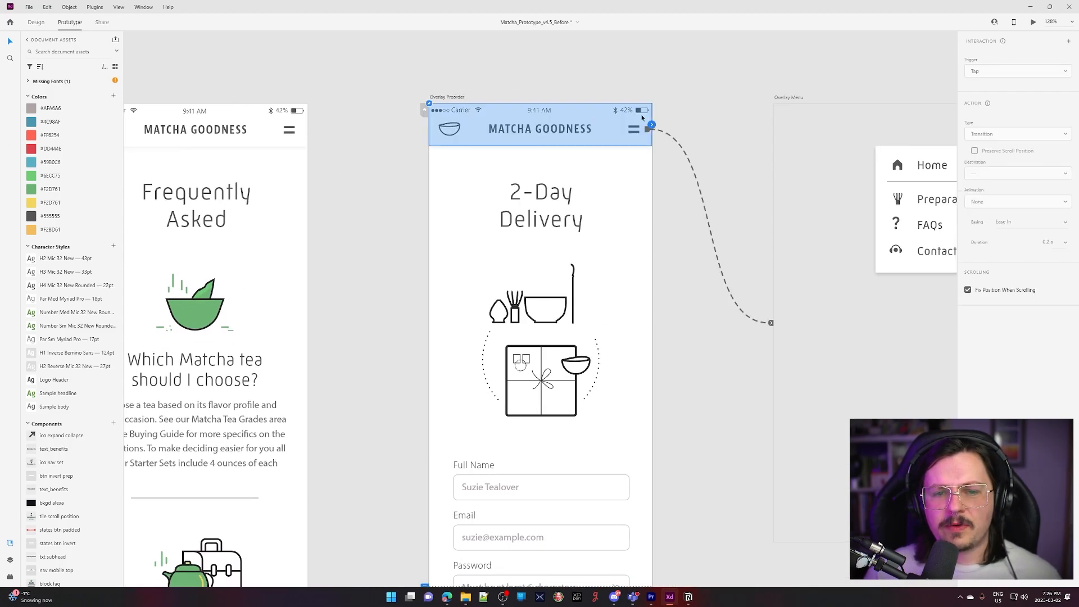
click(1033, 22)
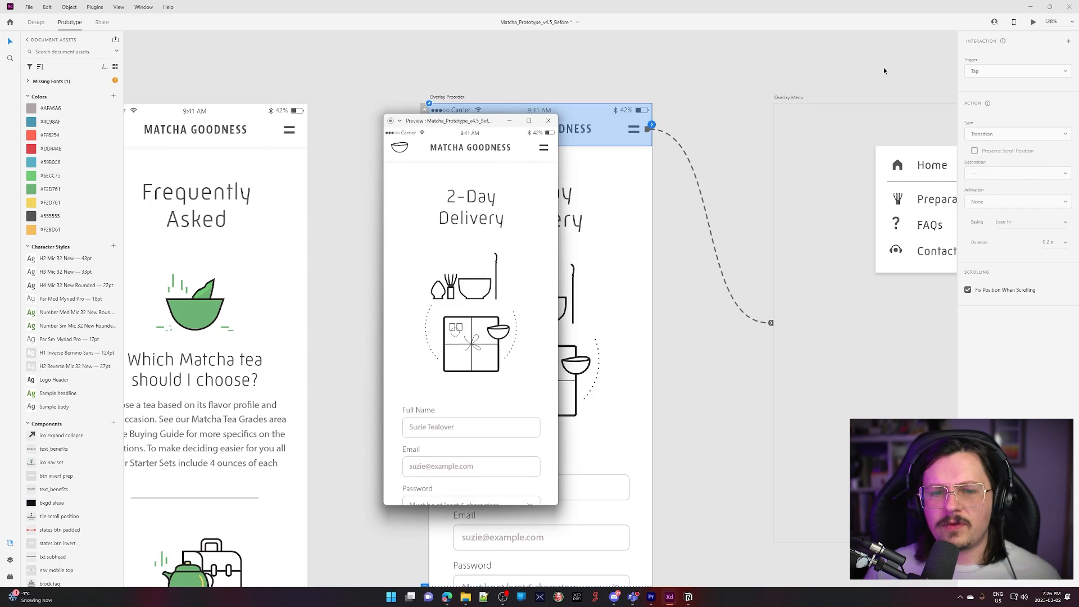
scroll(478, 293, down, 5)
scroll(479, 293, up, 5)
scroll(478, 293, down, 5)
scroll(472, 337, up, 5)
scroll(469, 360, down, 4)
scroll(468, 360, up, 4)
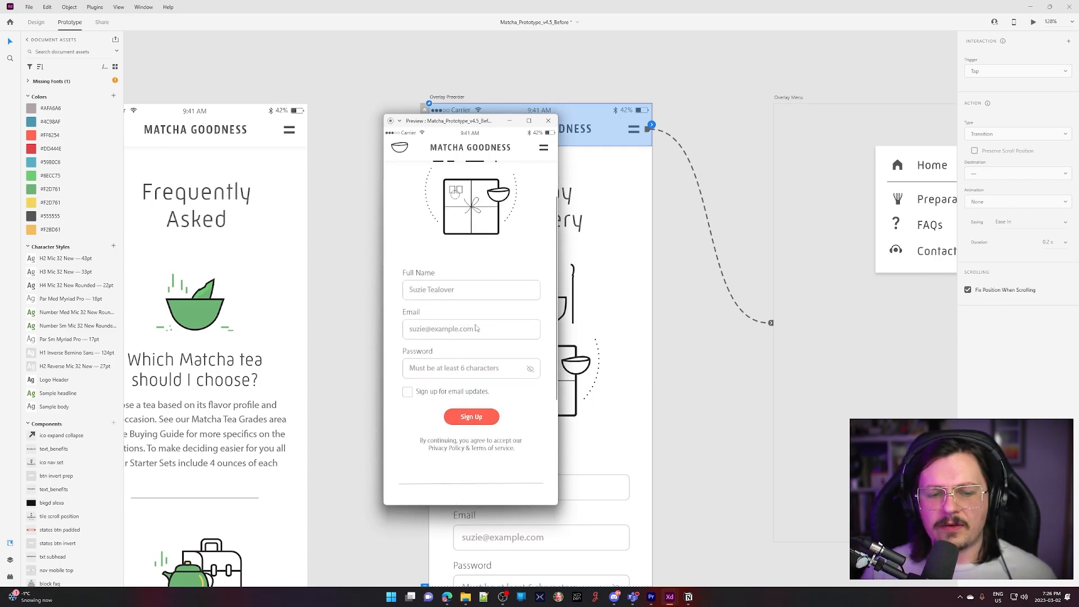
Test opening and closing the menu overlay from the previewed hamburger icon, and close the preview
click(544, 149)
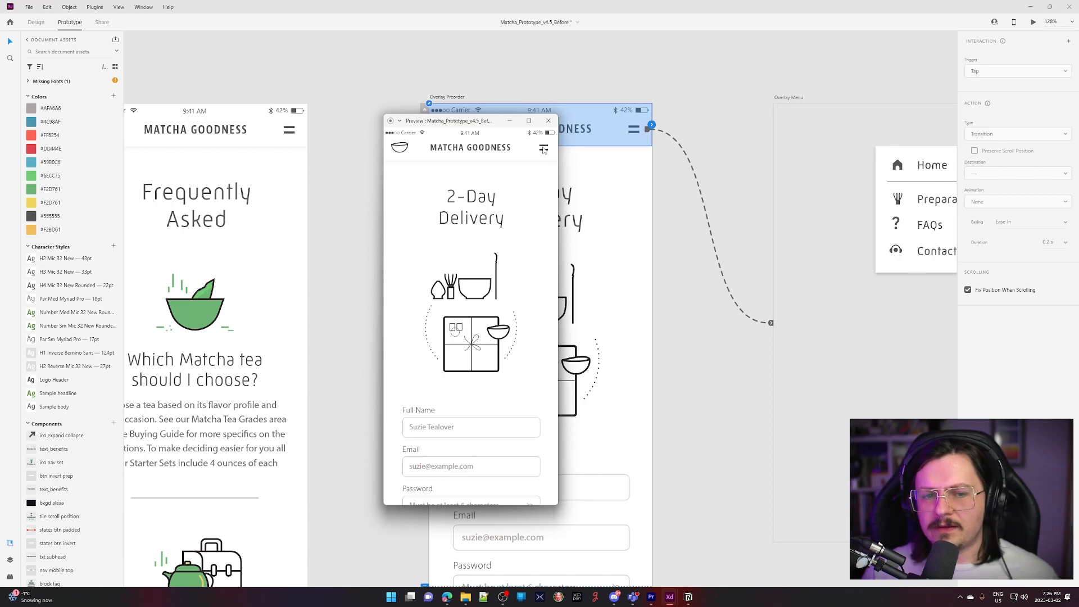
click(540, 148)
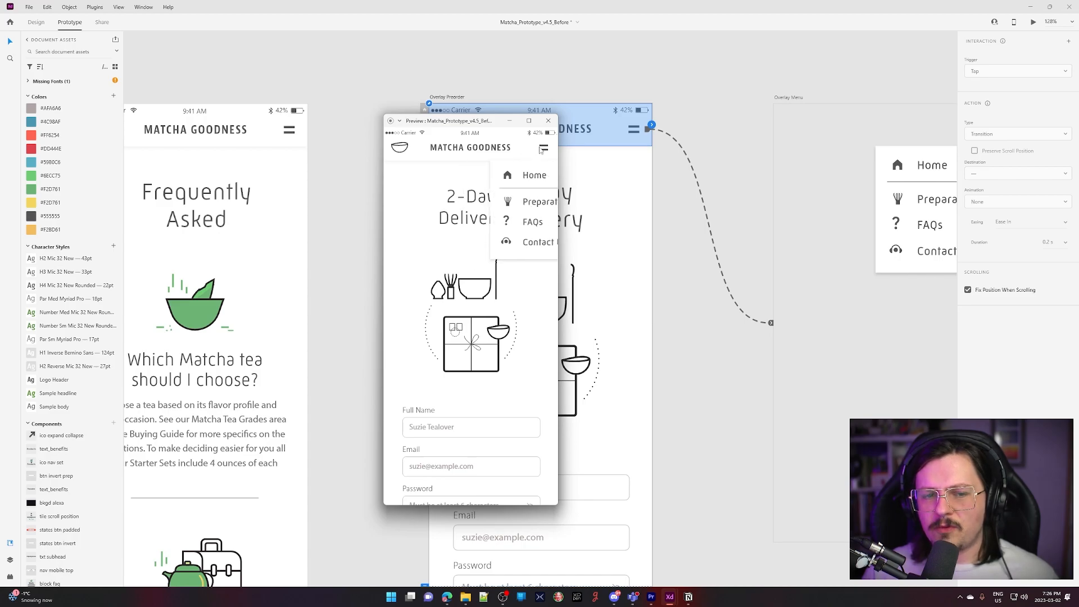
click(543, 149)
click(543, 148)
click(543, 148)
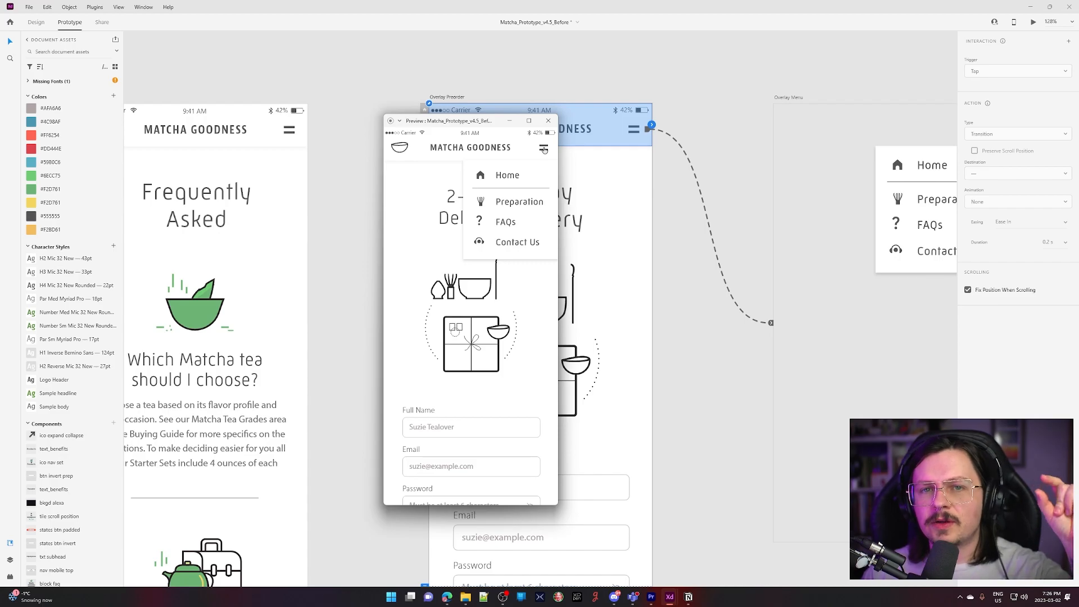
click(543, 148)
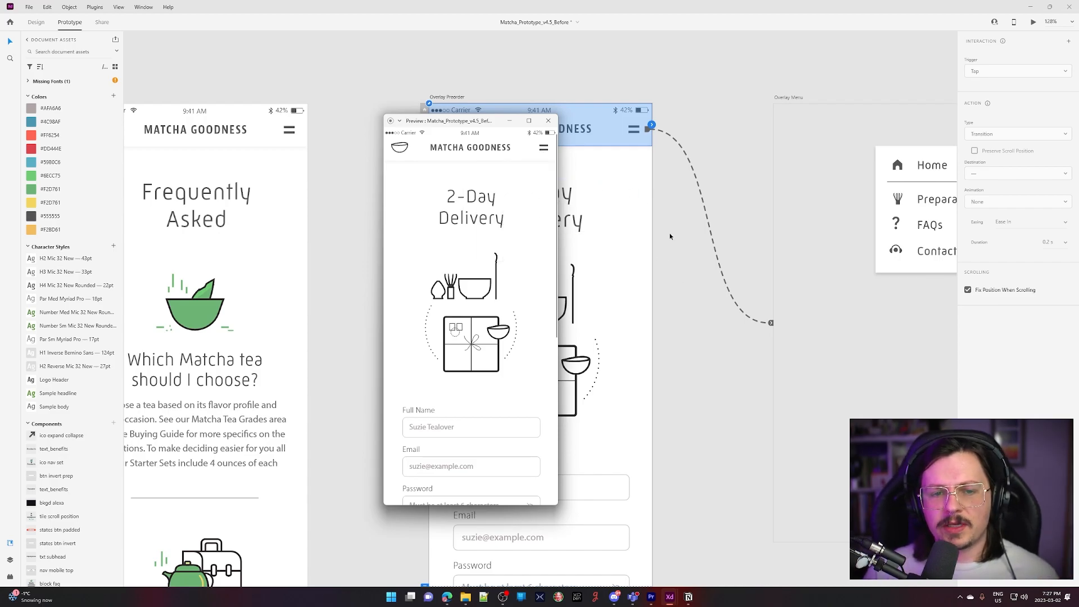
drag(486, 122, 244, 99)
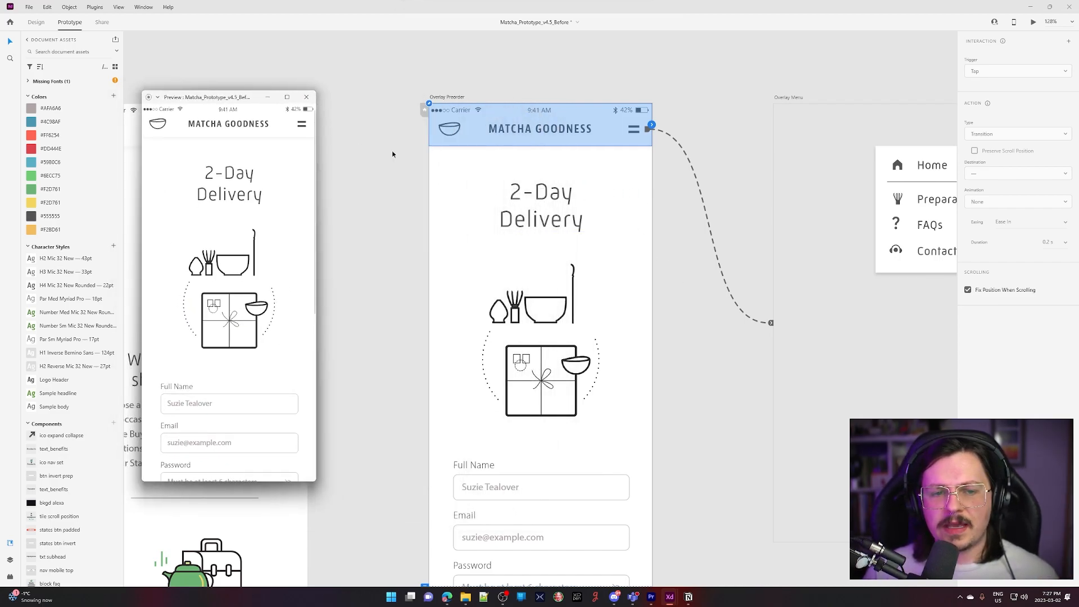
click(306, 96)
Move the menu overlay's placement slightly lower on the Overlay Preorder artboard, keeping it horizontally centred
click(495, 191)
click(633, 132)
double_click(633, 133)
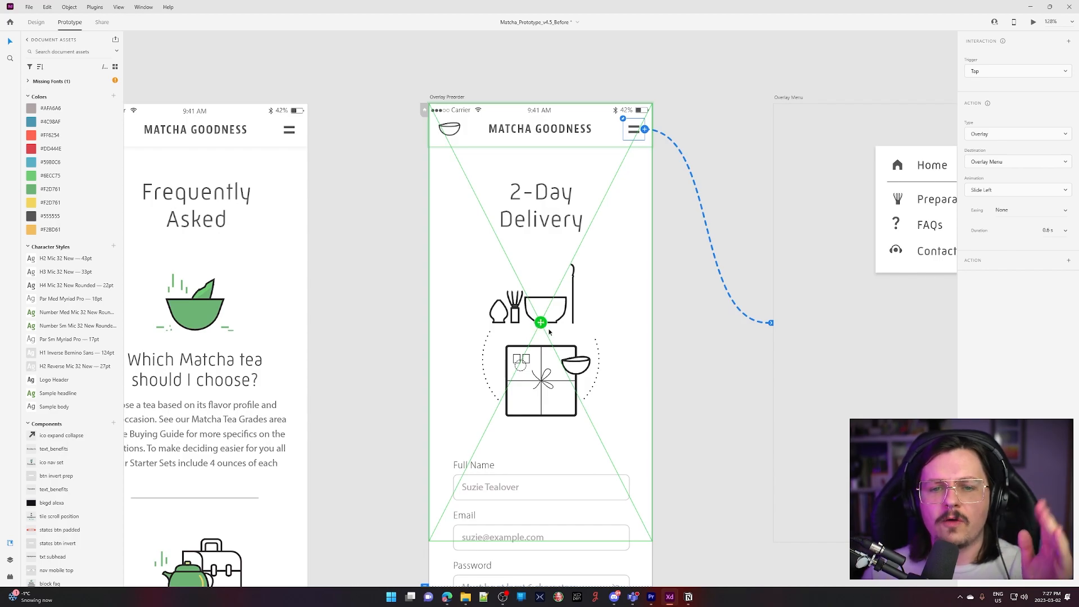
drag(550, 331, 540, 336)
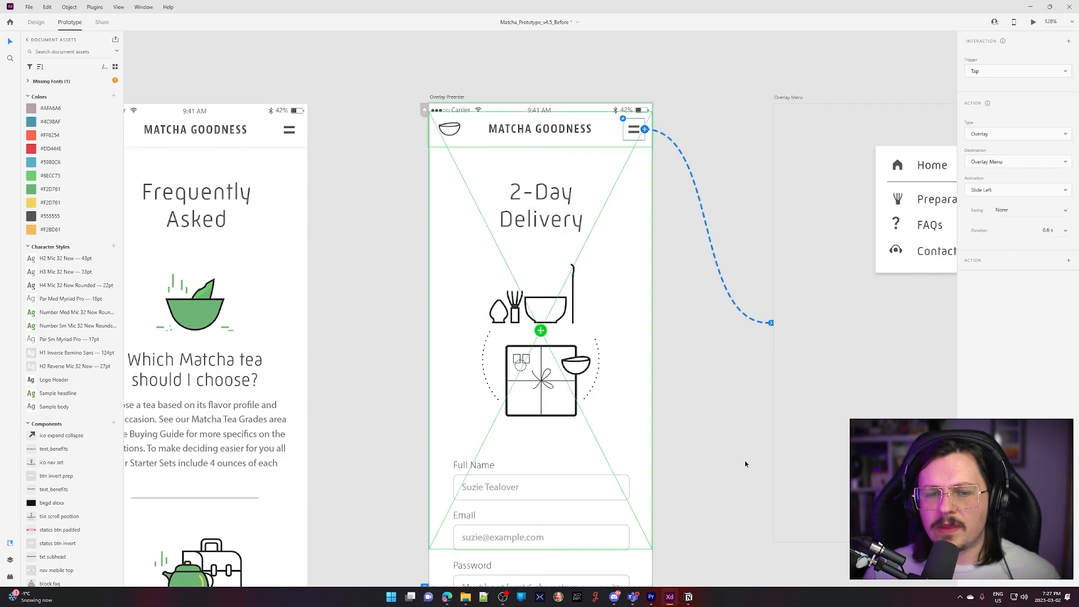
Preview Overlay Preorder again and toggle the menu overlay to check its adjusted placement
click(551, 115)
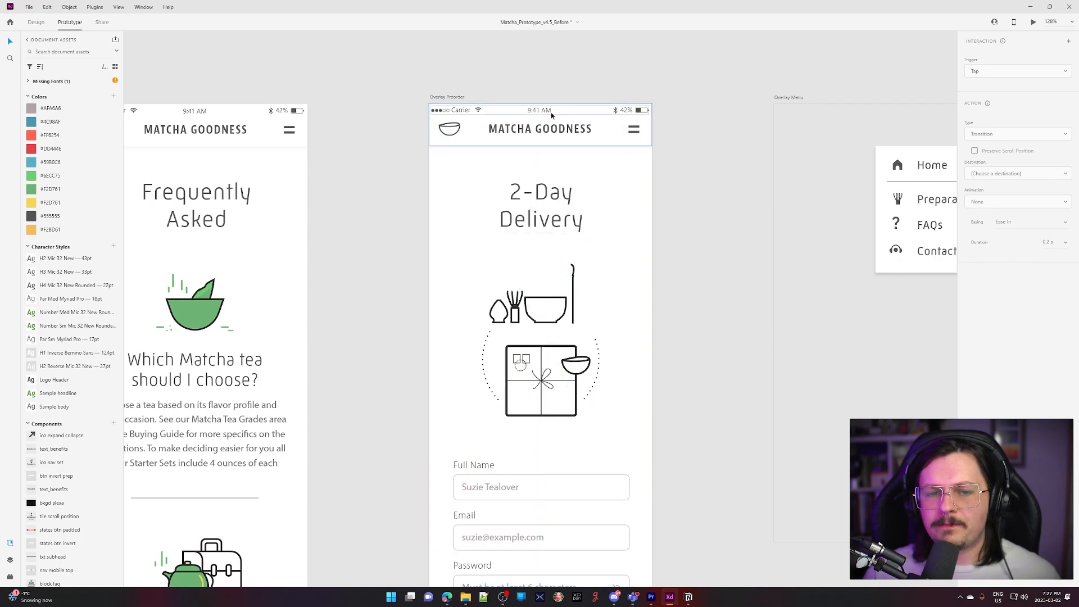
click(1033, 22)
click(545, 151)
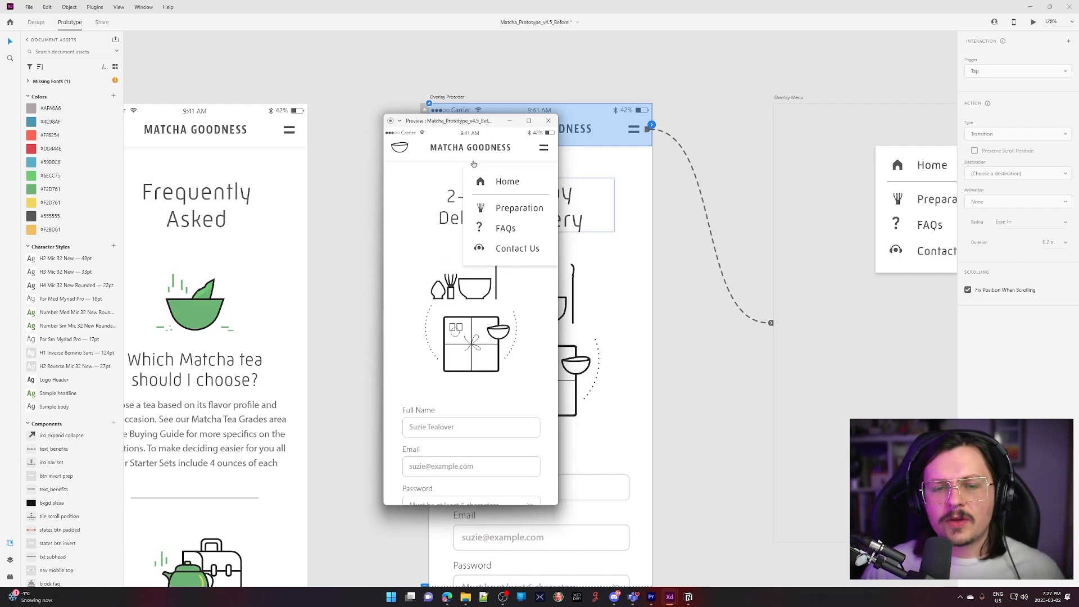
click(542, 147)
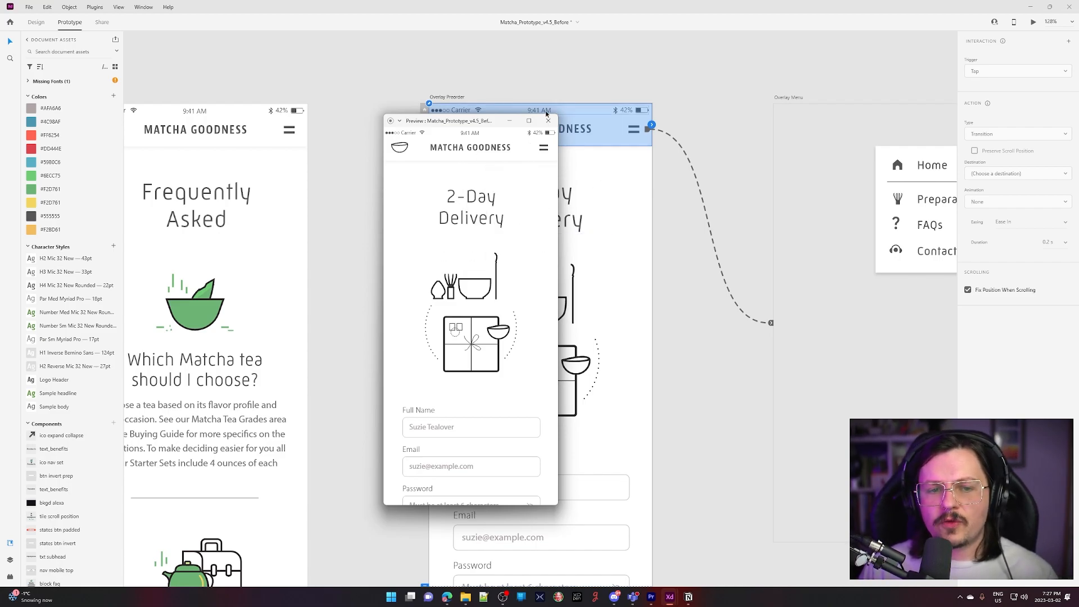
Copy the hamburger icon with its menu overlay interaction from the navigation bar on the Overlay Preorder artboard
click(612, 265)
click(730, 316)
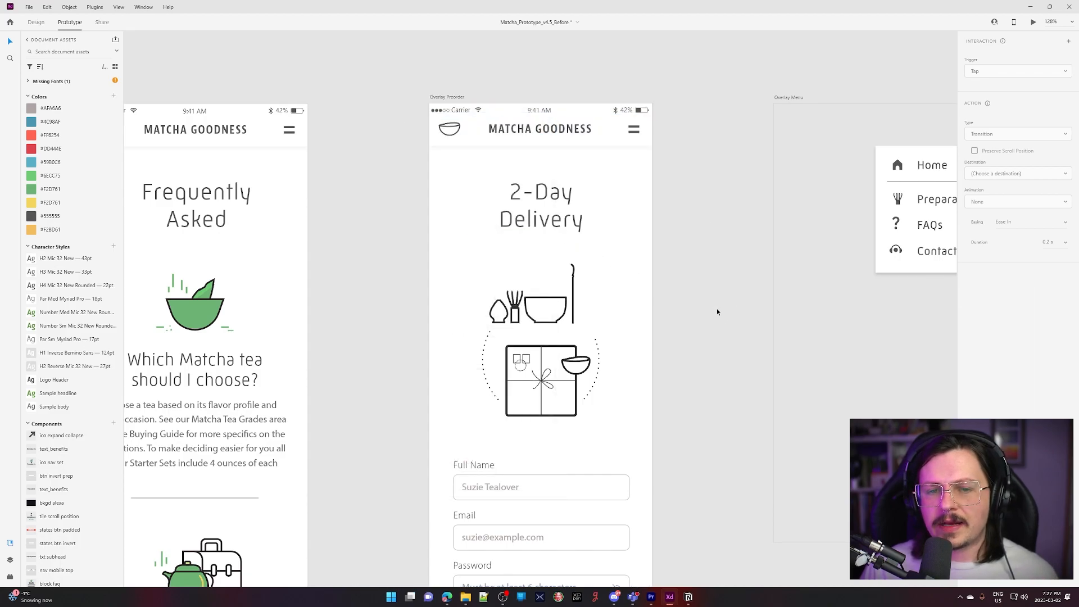
scroll(716, 312, down, 2)
scroll(636, 234, up, 3)
click(627, 221)
double_click(627, 220)
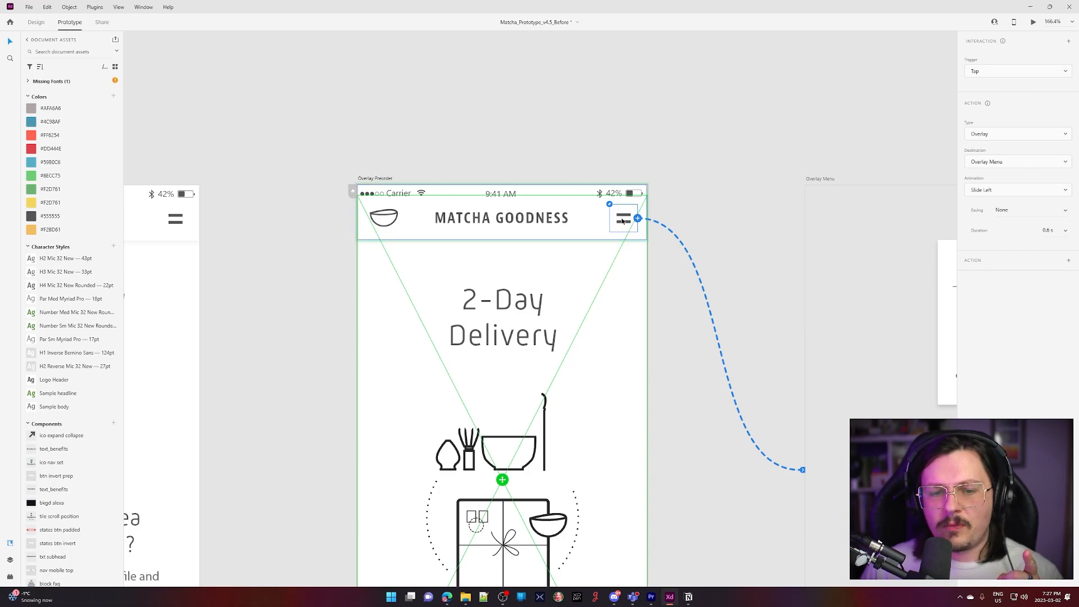
right_click(622, 219)
click(645, 242)
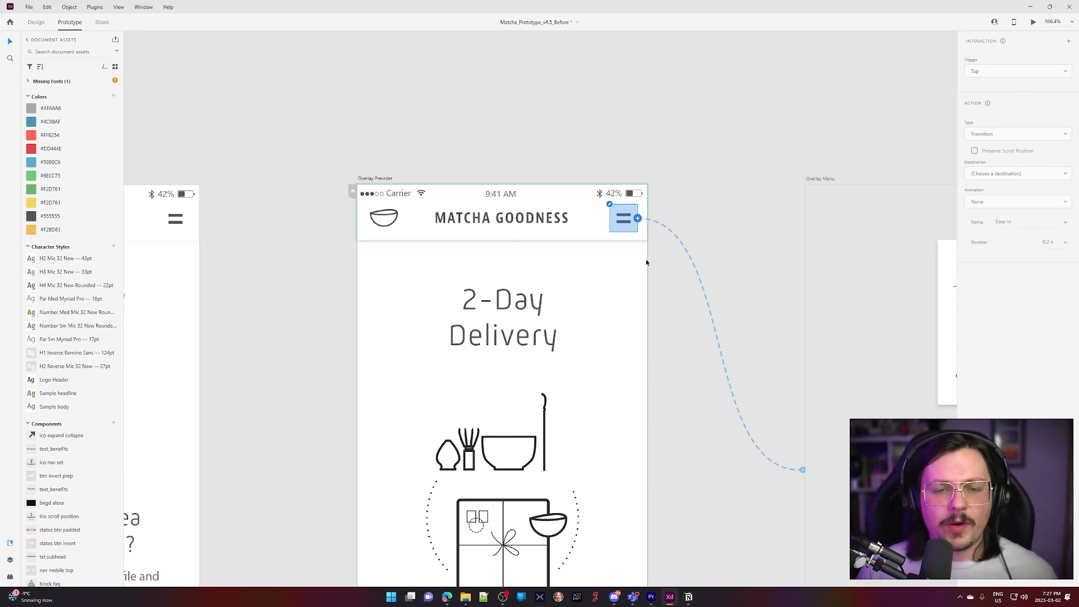
Paste only the copied interaction onto the hamburger icon nested in the Overlay FAQ navigation bar
scroll(745, 521, left, 6)
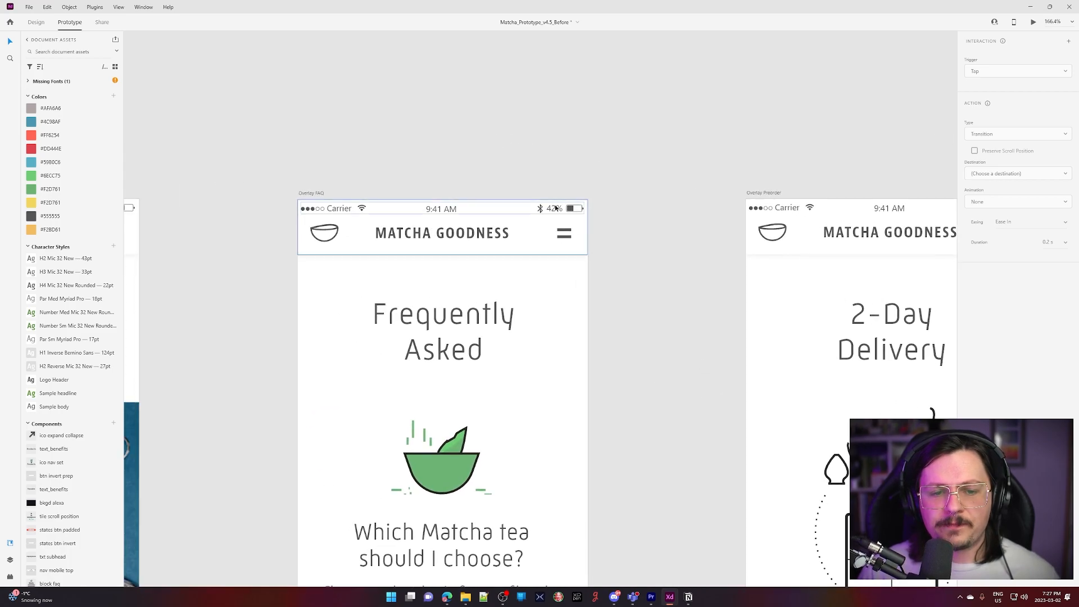
double_click(565, 232)
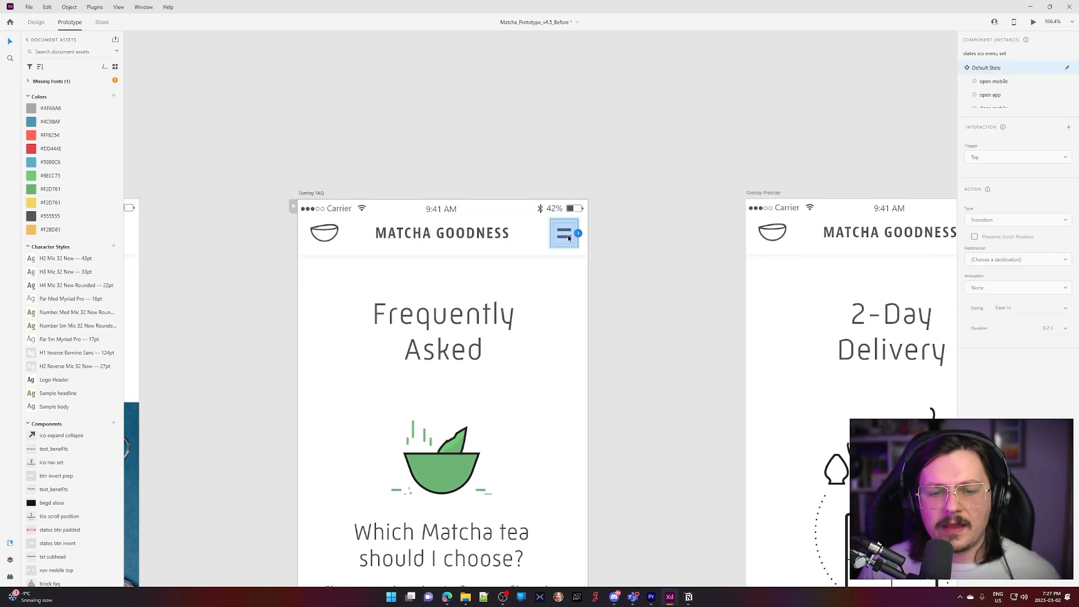
click(600, 251)
click(567, 240)
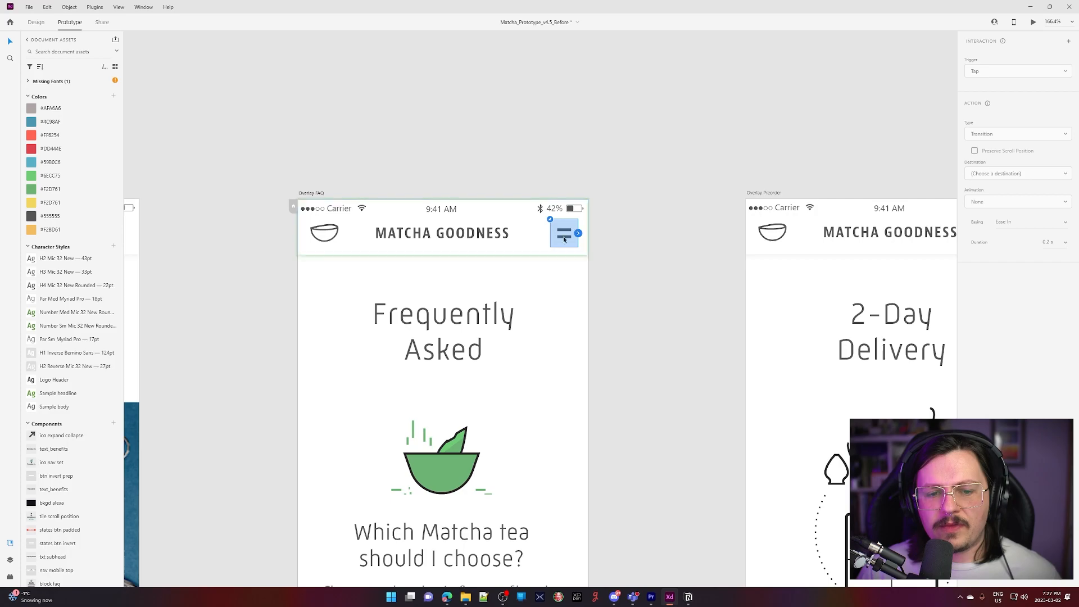
right_click(570, 236)
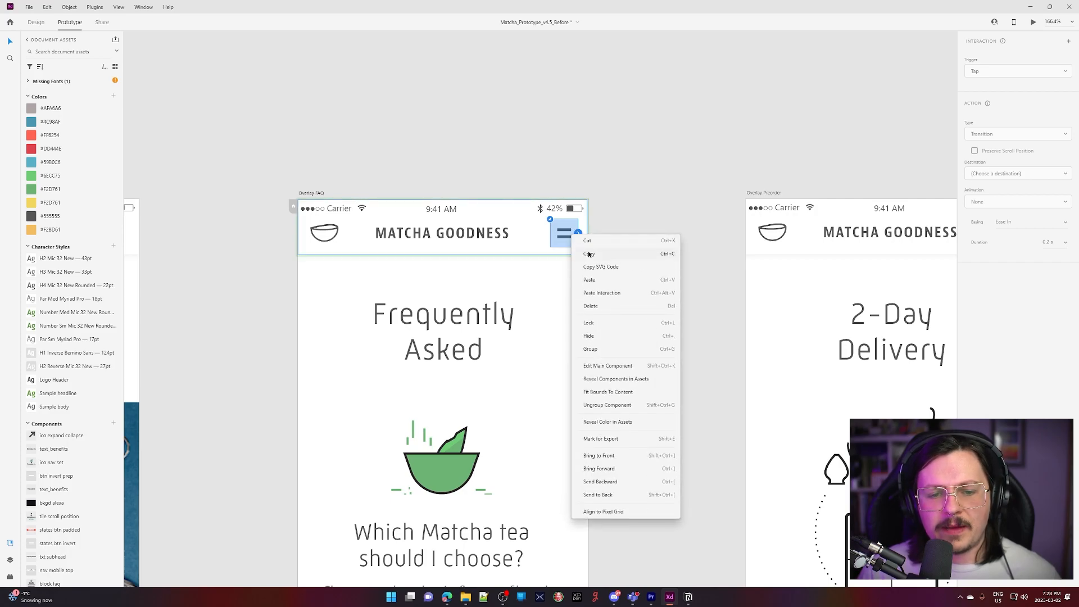
click(614, 294)
Paste the copied interaction onto the hamburger icon on the Overlay Preparing artboard
scroll(685, 498, down, 2)
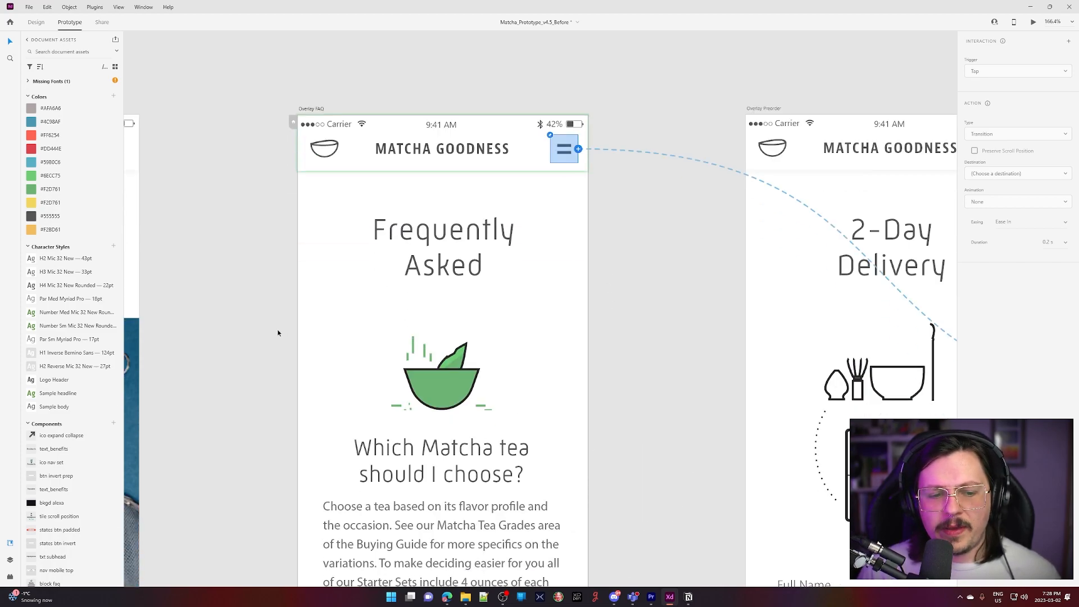
scroll(278, 332, left, 8)
click(612, 211)
right_click(612, 211)
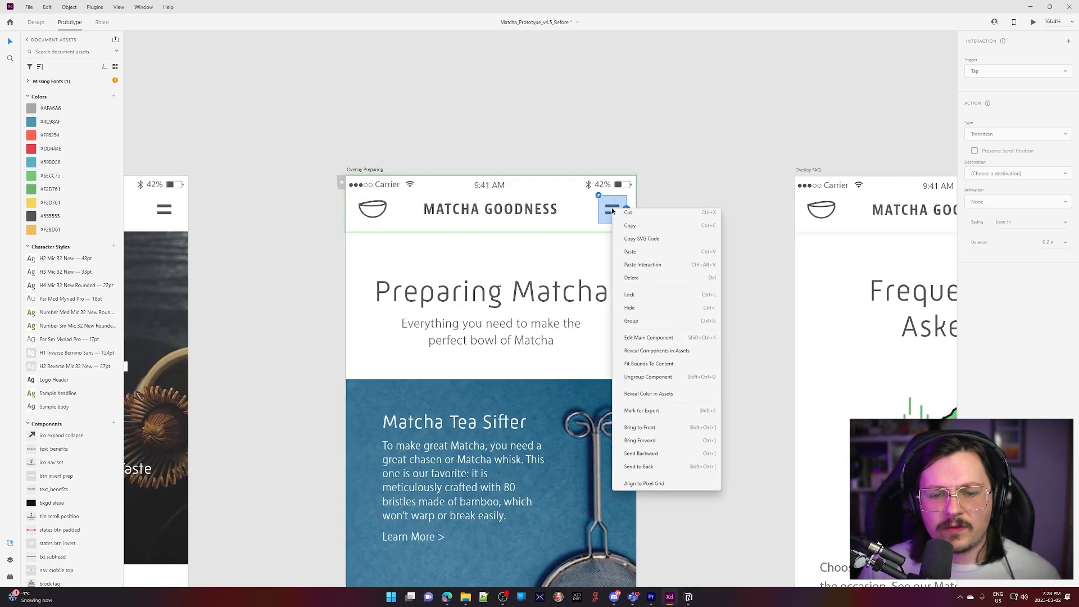
click(642, 262)
Paste the copied interaction onto the hamburger icon on the Overlay Home artboard
click(268, 289)
scroll(456, 270, left, 8)
click(644, 248)
right_click(639, 248)
click(677, 307)
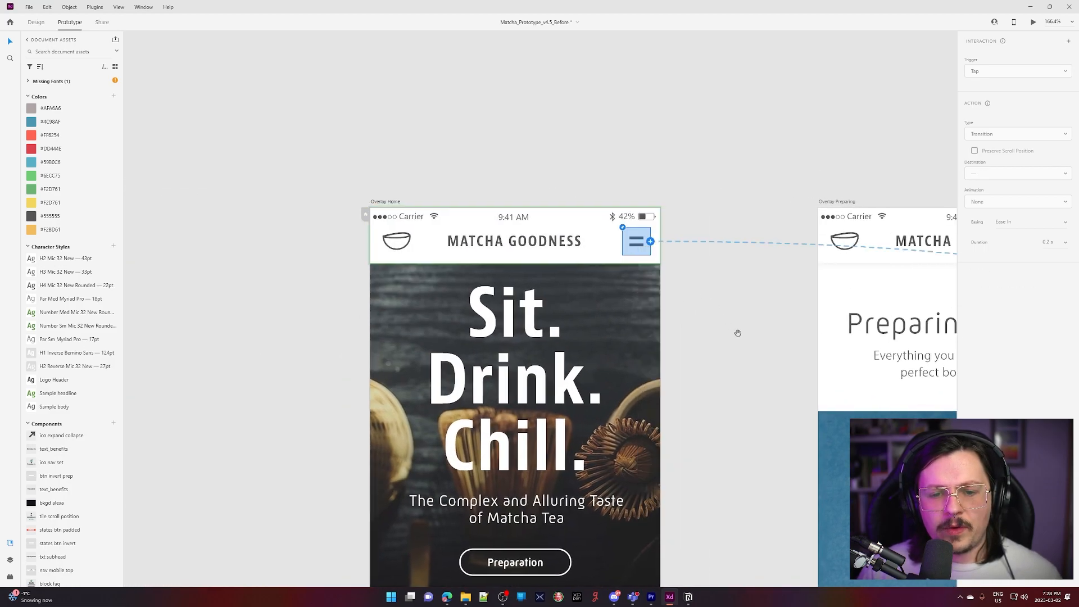
Preview Overlay Home, open and close the menu overlay several times from its hamburger icon, and close the preview
scroll(737, 333, down, 2)
scroll(679, 248, down, 2)
scroll(535, 294, down, 2)
click(428, 297)
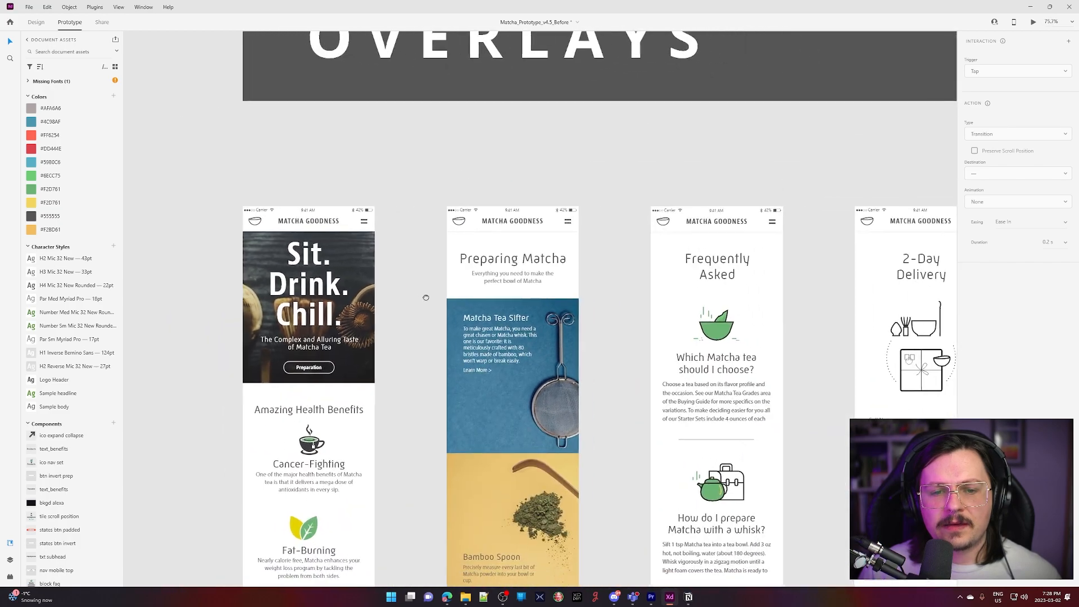
drag(428, 297, 233, 220)
drag(617, 218, 868, 263)
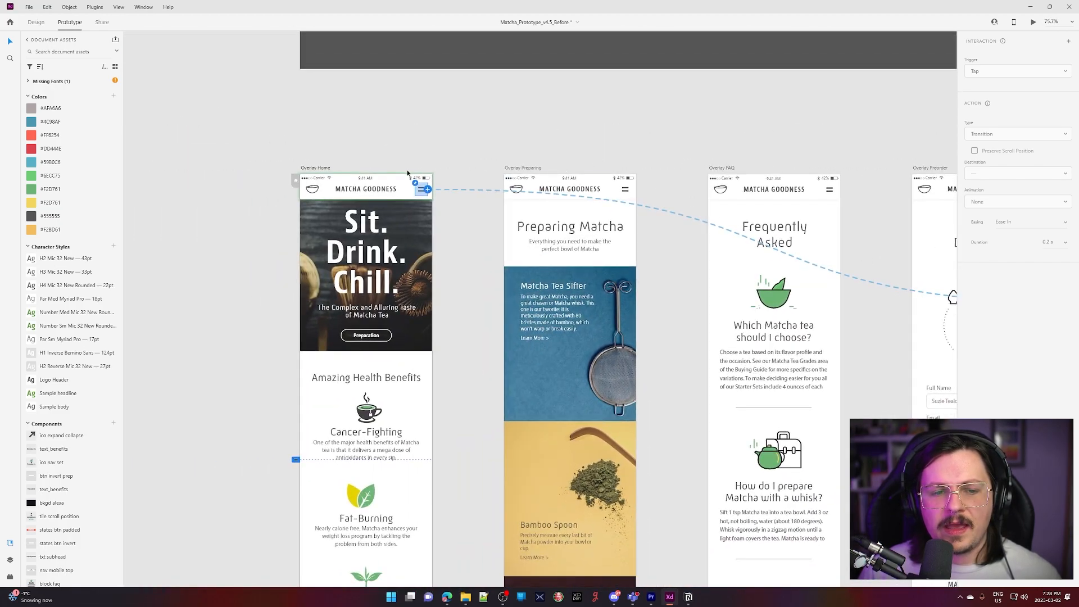
click(1032, 21)
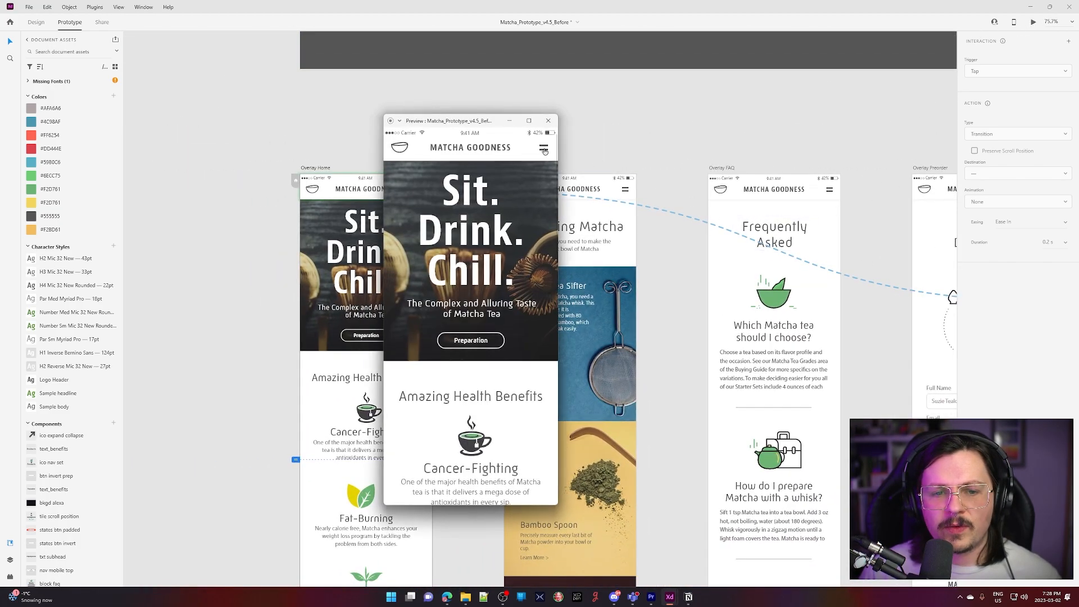
click(544, 149)
click(544, 147)
click(544, 148)
click(545, 148)
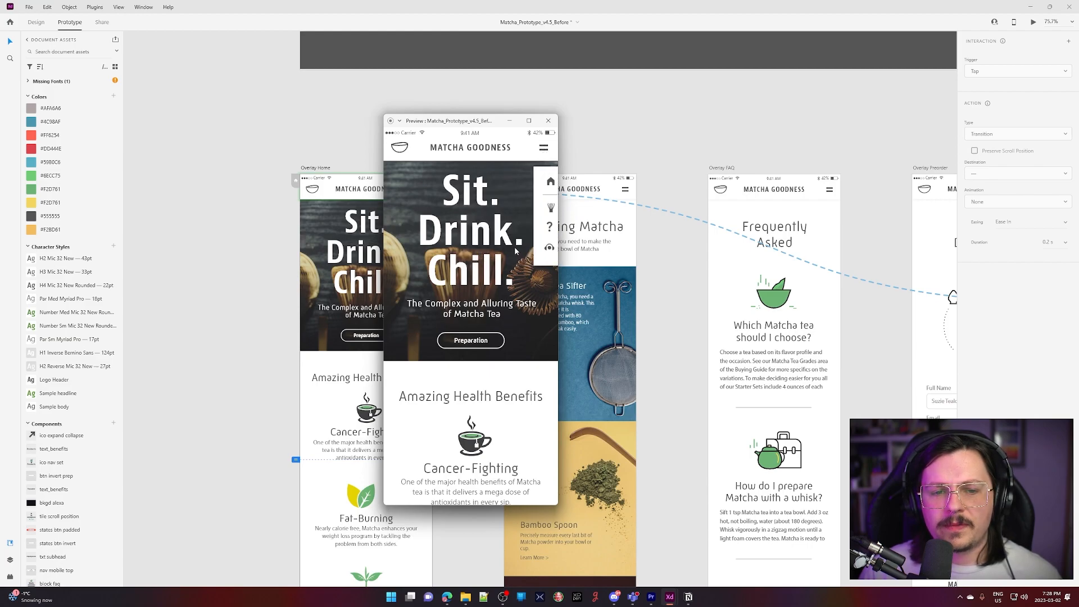
click(543, 147)
click(544, 147)
click(548, 120)
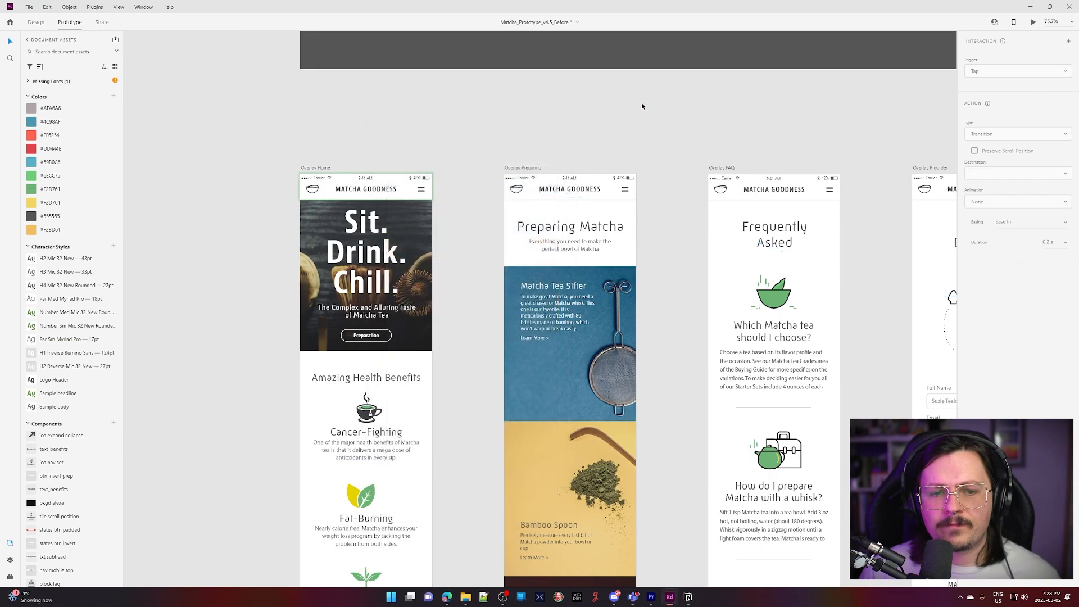
Select the Home item nested in the Overlay Menu artboard and start a prototype link from it
scroll(642, 105, right, 8)
scroll(631, 197, up, 5)
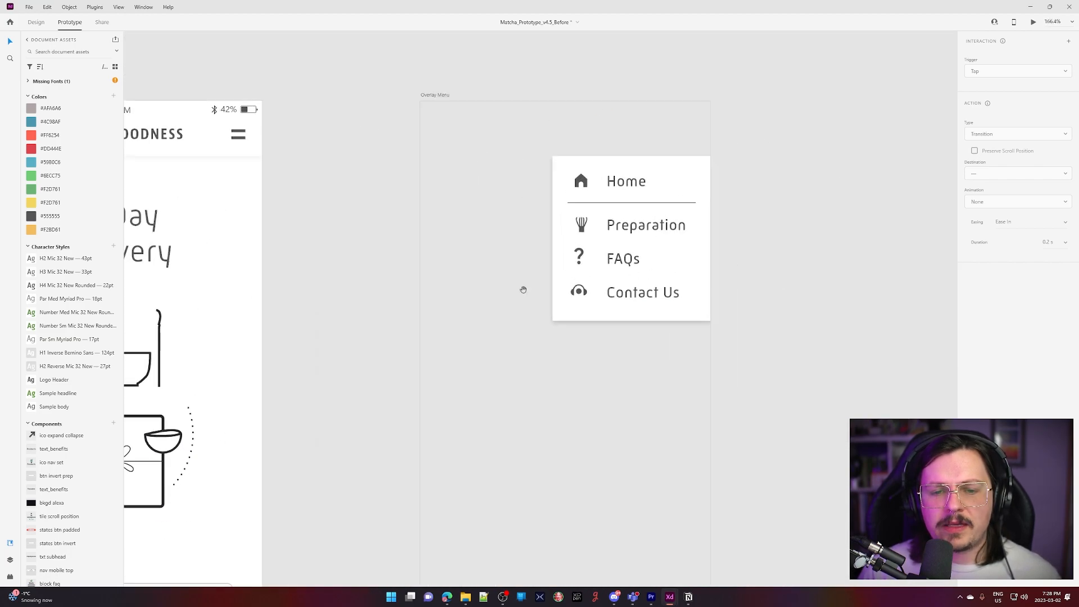
scroll(546, 287, down, 6)
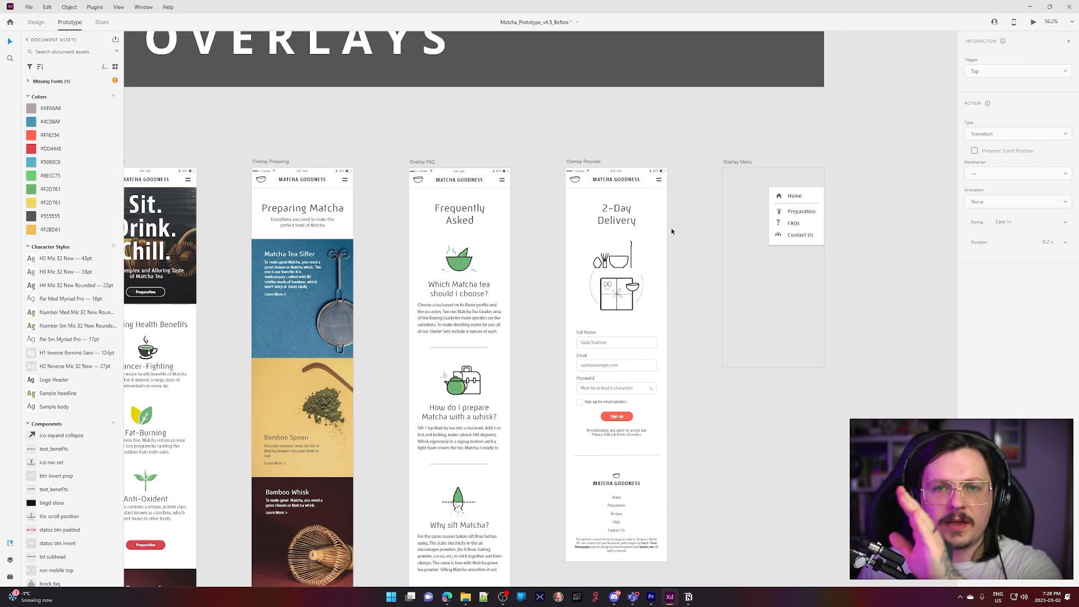
scroll(807, 224, up, 5)
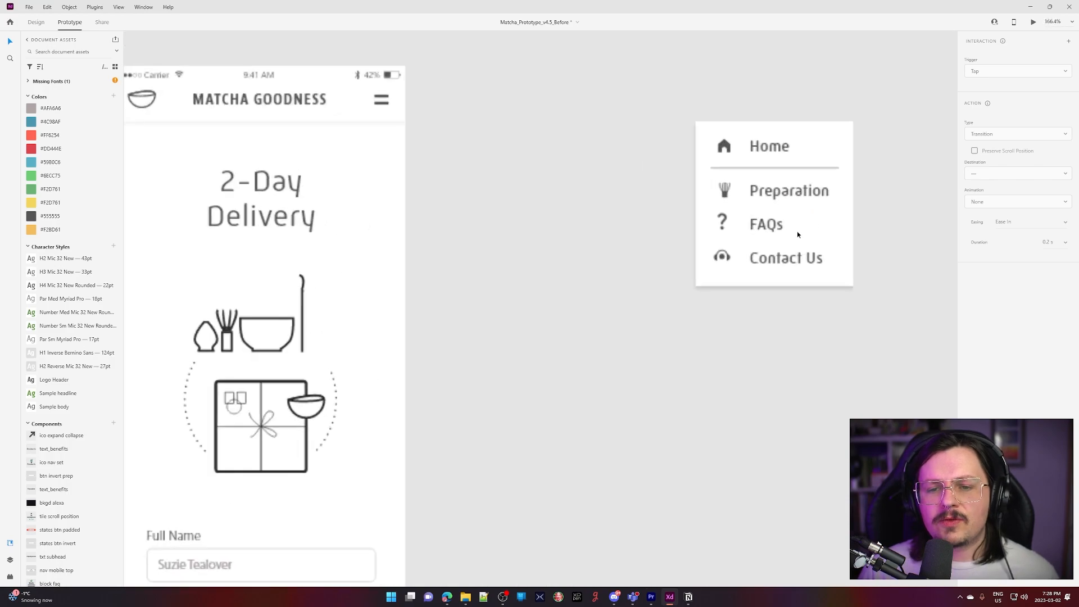
scroll(639, 236, right, 3)
click(632, 240)
scroll(611, 255, down, 4)
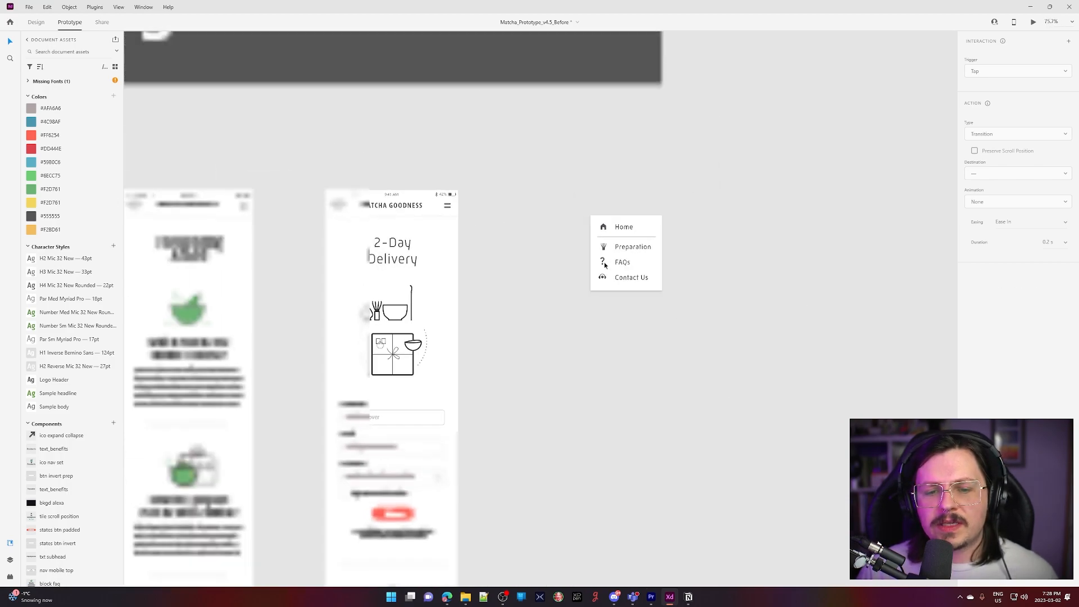
scroll(611, 255, left, 3)
scroll(708, 253, down, 1)
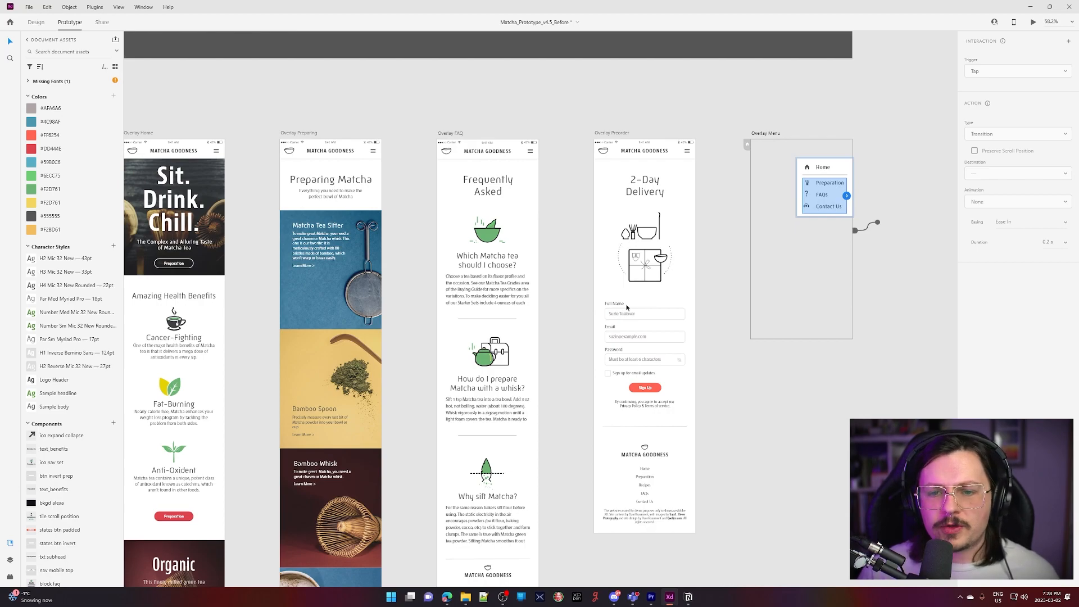
scroll(628, 300, up, 2)
scroll(702, 253, right, 2)
click(787, 199)
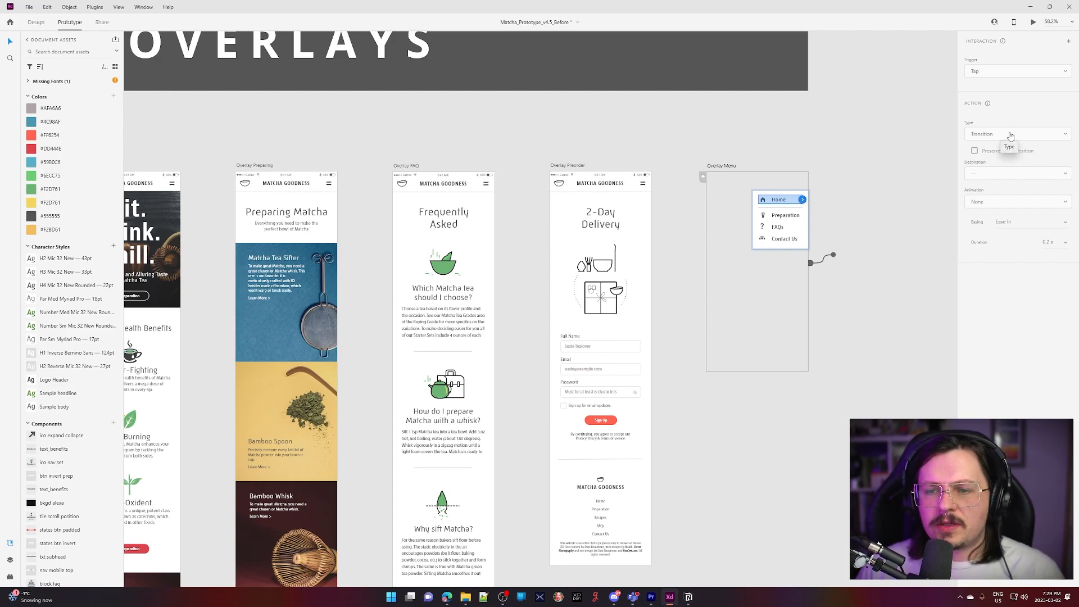
drag(802, 201, 831, 182)
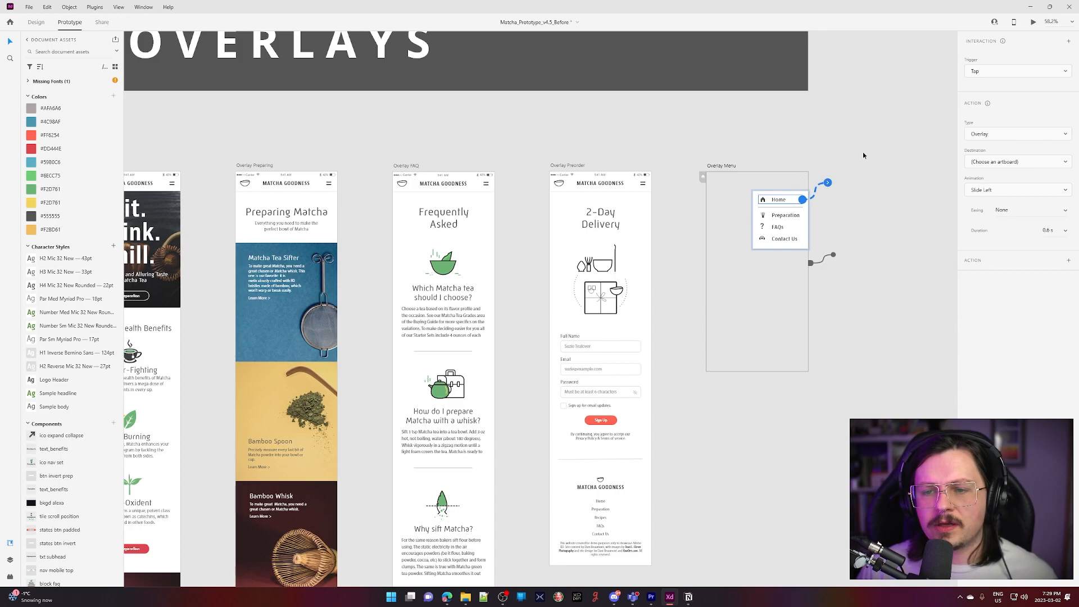
Set the Home menu item's action type to Transition and connect its link to the Overlay Home artboard
click(1014, 135)
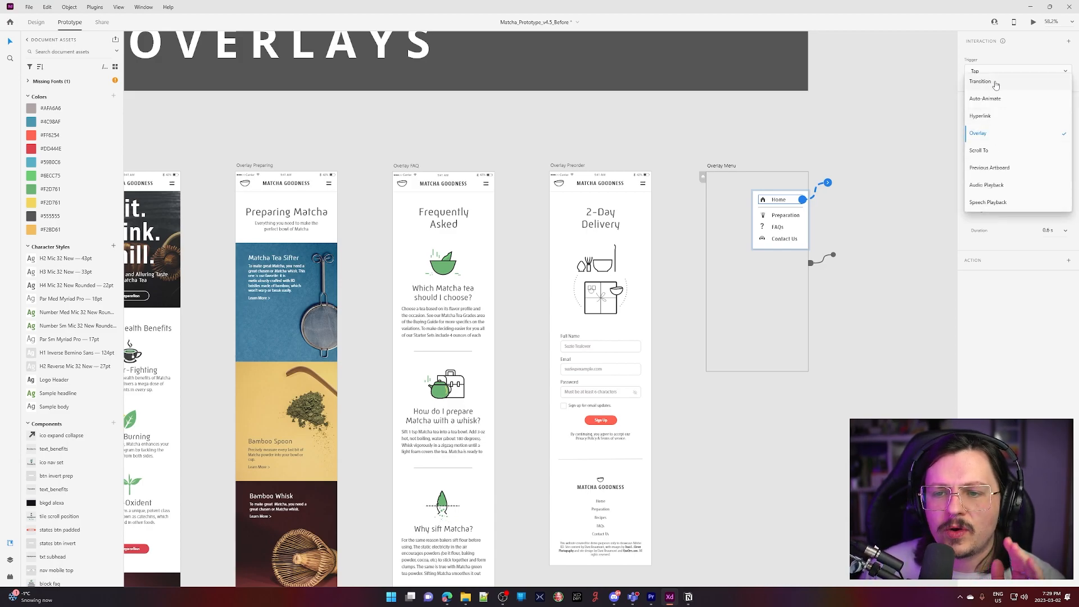
click(995, 82)
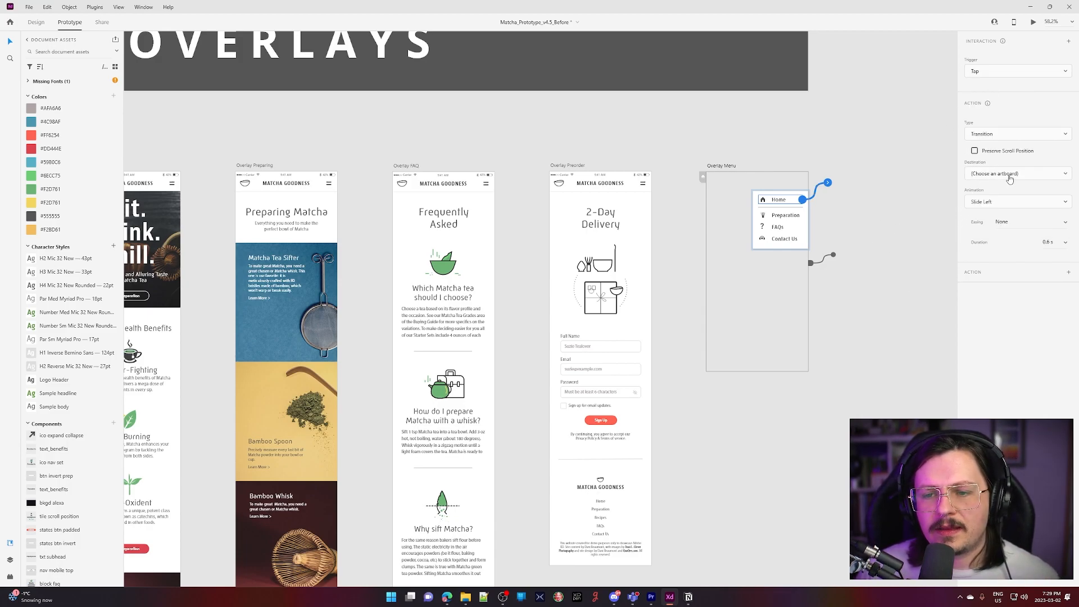
drag(828, 187, 793, 441)
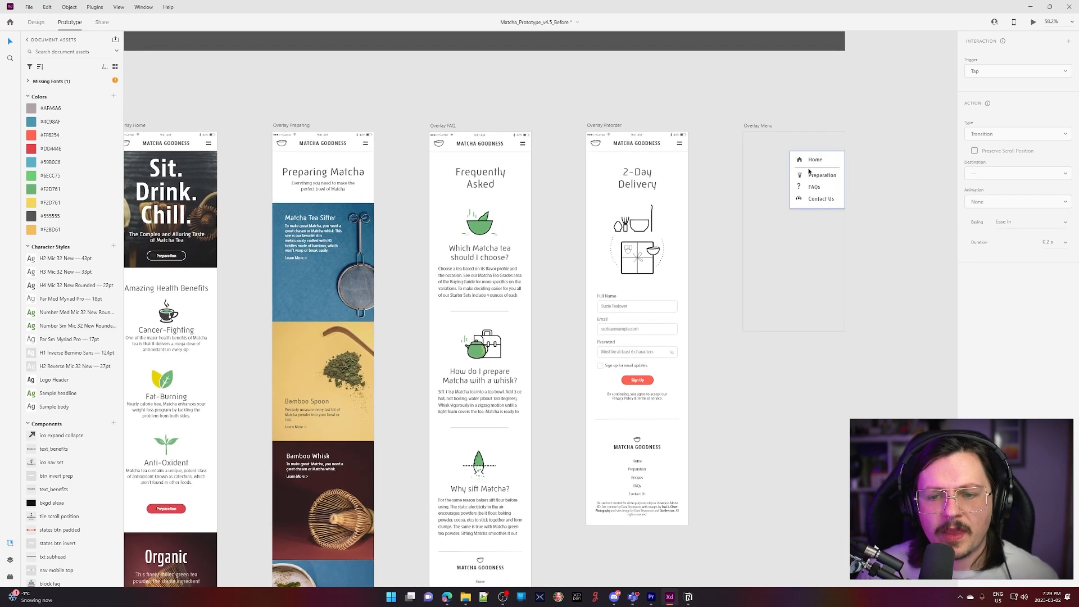
Link the Preparation menu item to the Overlay Preparing artboard and the FAQs item to Overlay FAQ
double_click(809, 179)
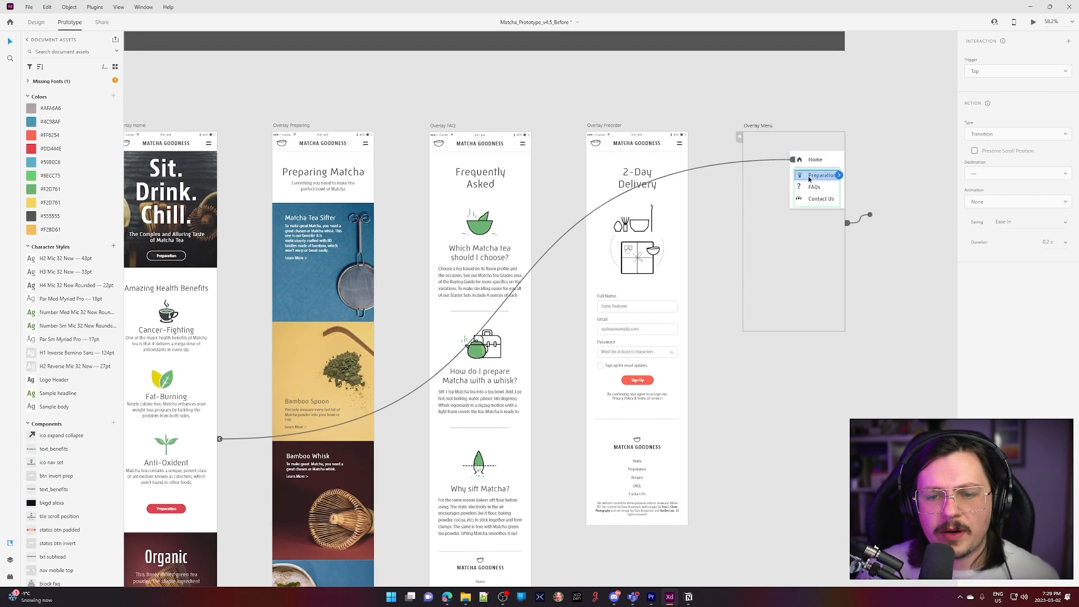
drag(840, 176, 327, 162)
click(814, 187)
click(799, 278)
double_click(816, 187)
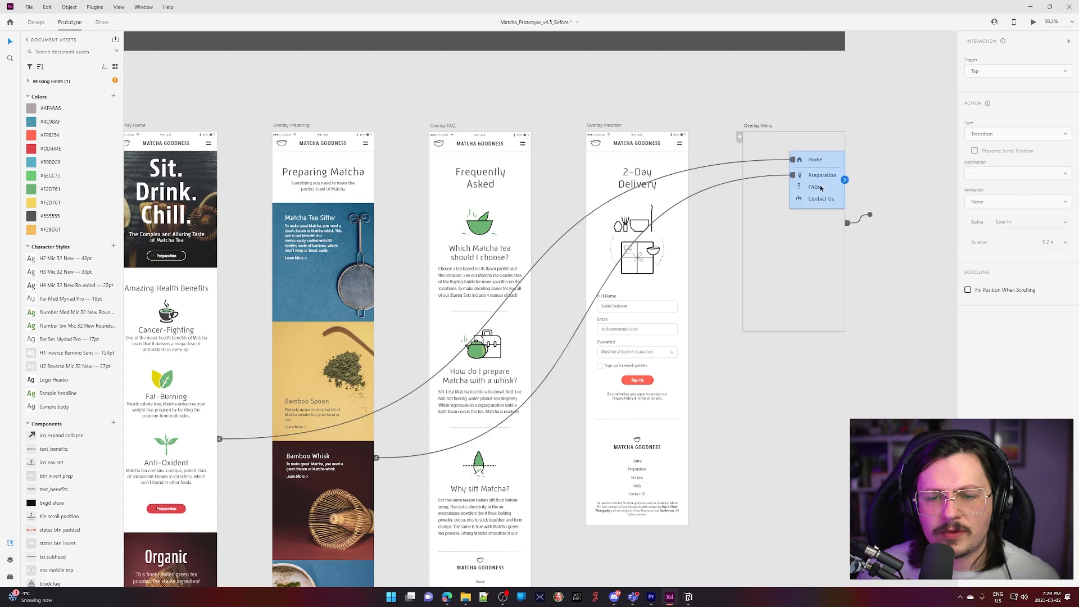
double_click(827, 186)
drag(840, 187, 477, 253)
Link the Contact Us menu item to the Overlay Preorder artboard
click(818, 200)
double_click(819, 201)
click(799, 265)
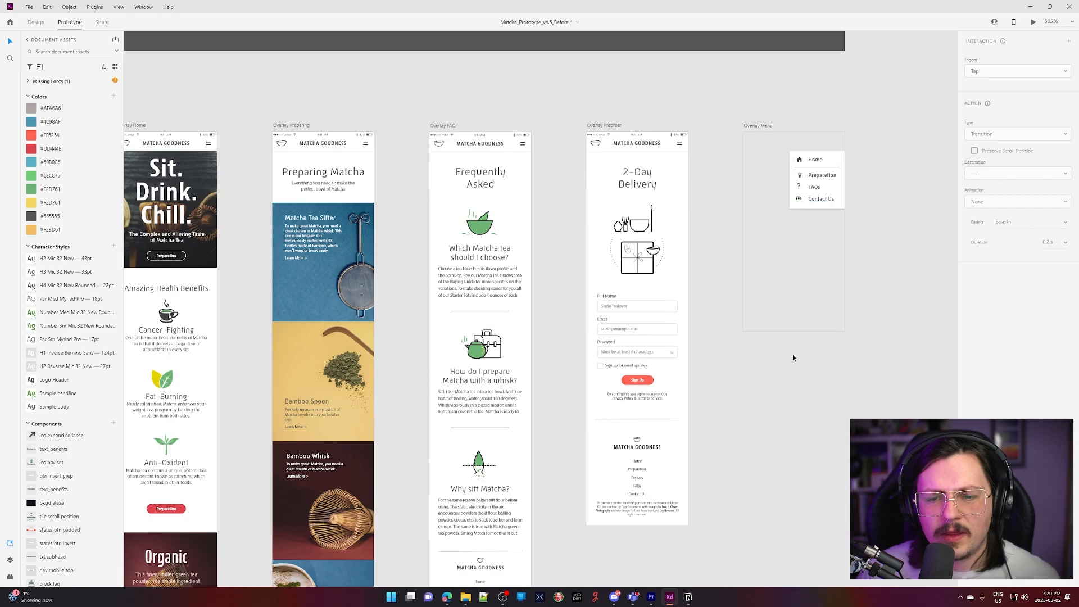
click(808, 201)
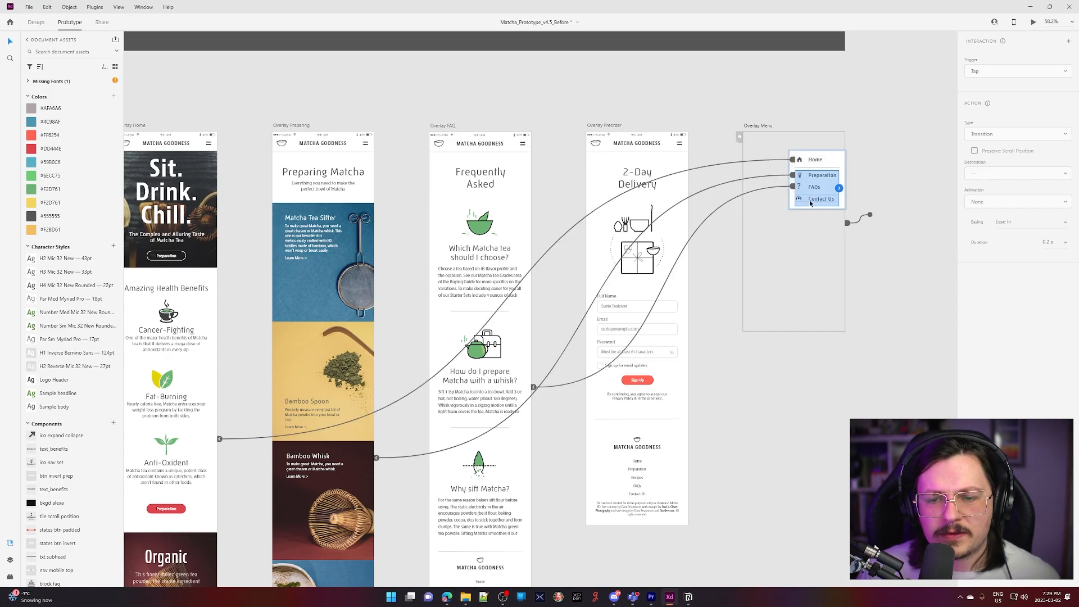
click(809, 200)
drag(839, 198, 646, 170)
click(808, 477)
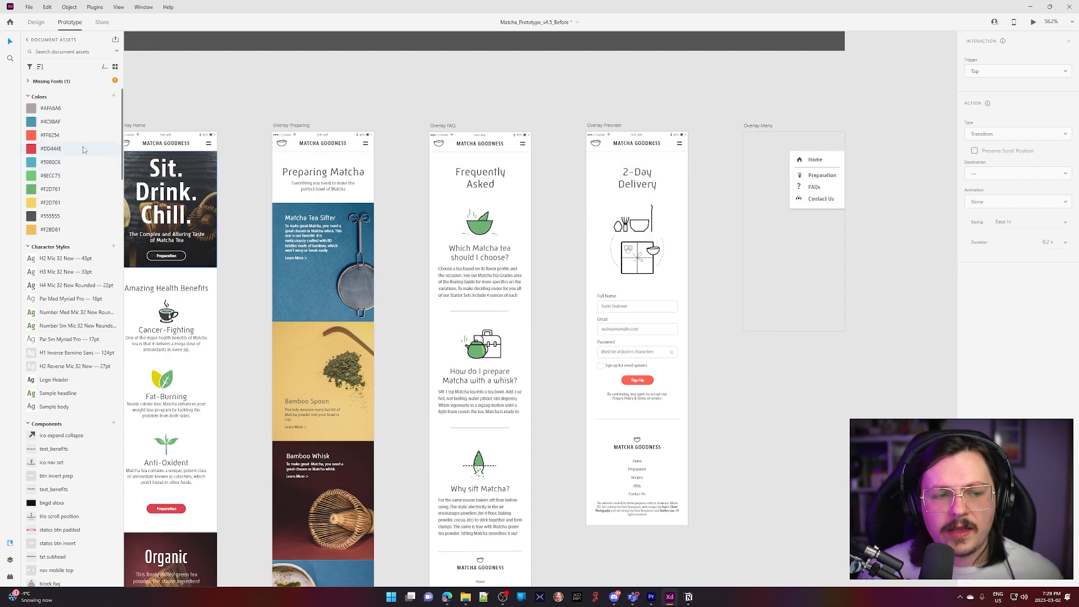
Preview the prototype from Overlay Home and scroll up and down to check the fixed navigation bar
click(175, 144)
drag(195, 99, 466, 144)
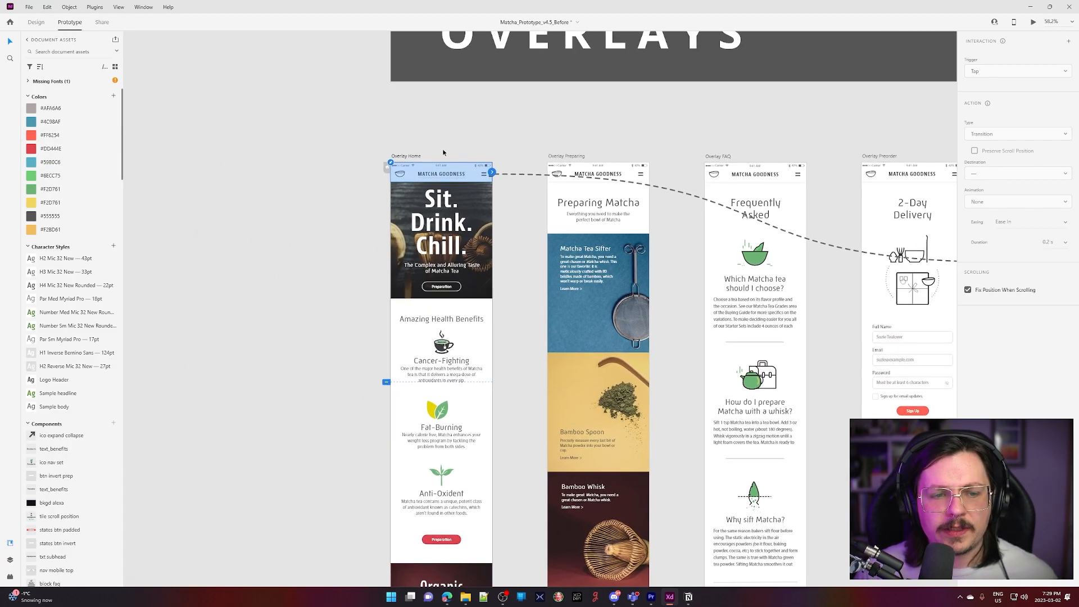
click(1032, 21)
scroll(510, 272, down, 2)
scroll(510, 271, down, 5)
scroll(511, 272, up, 8)
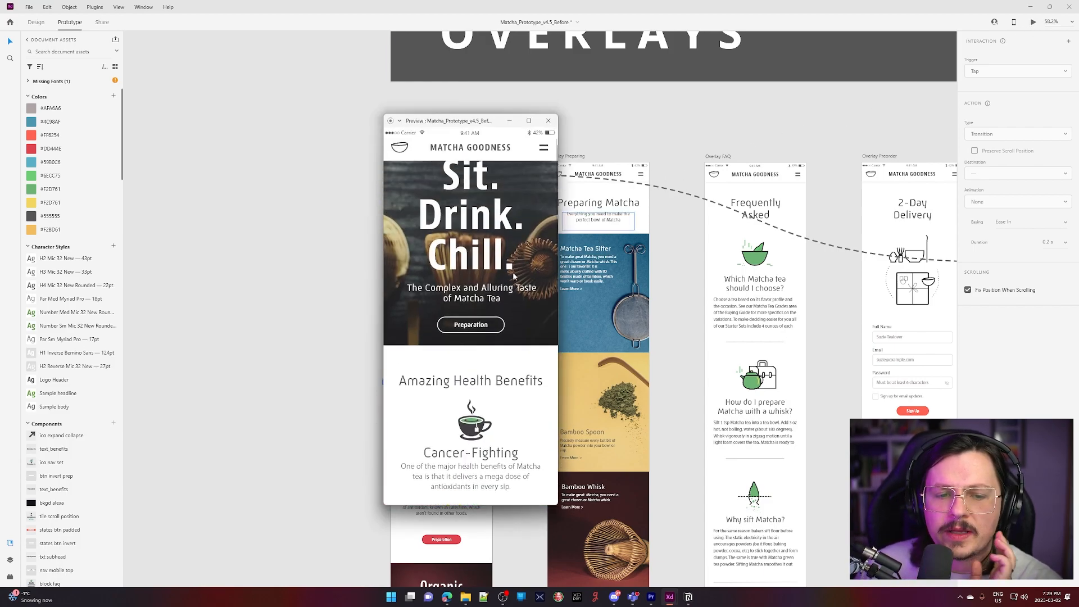
scroll(494, 236, down, 6)
scroll(483, 302, up, 3)
scroll(484, 304, up, 3)
Test the menu overlay's links in the preview by going to Preparation and from there to FAQs
click(543, 147)
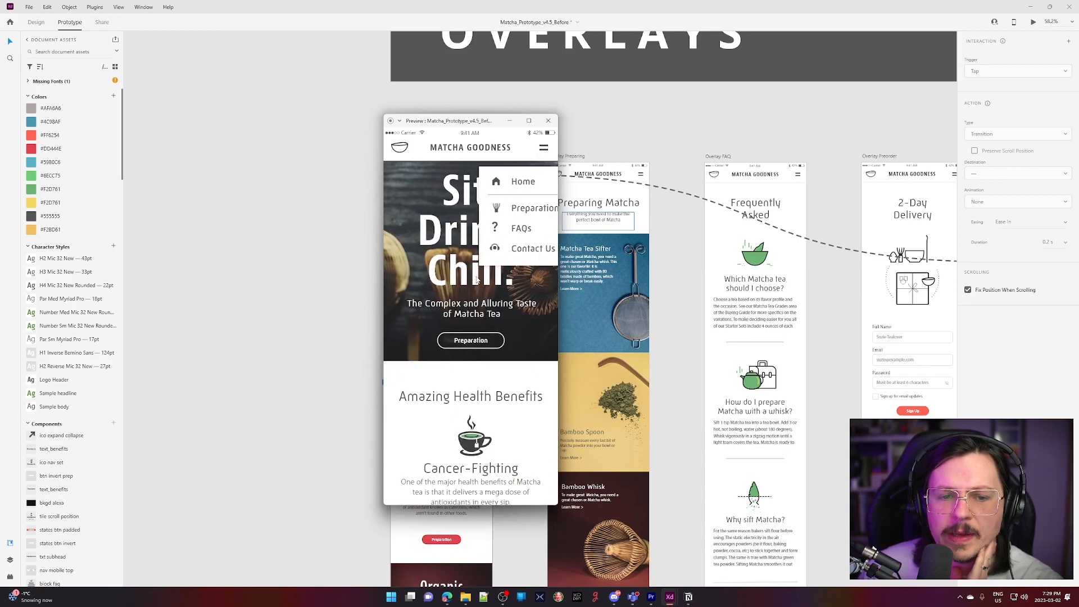
click(512, 209)
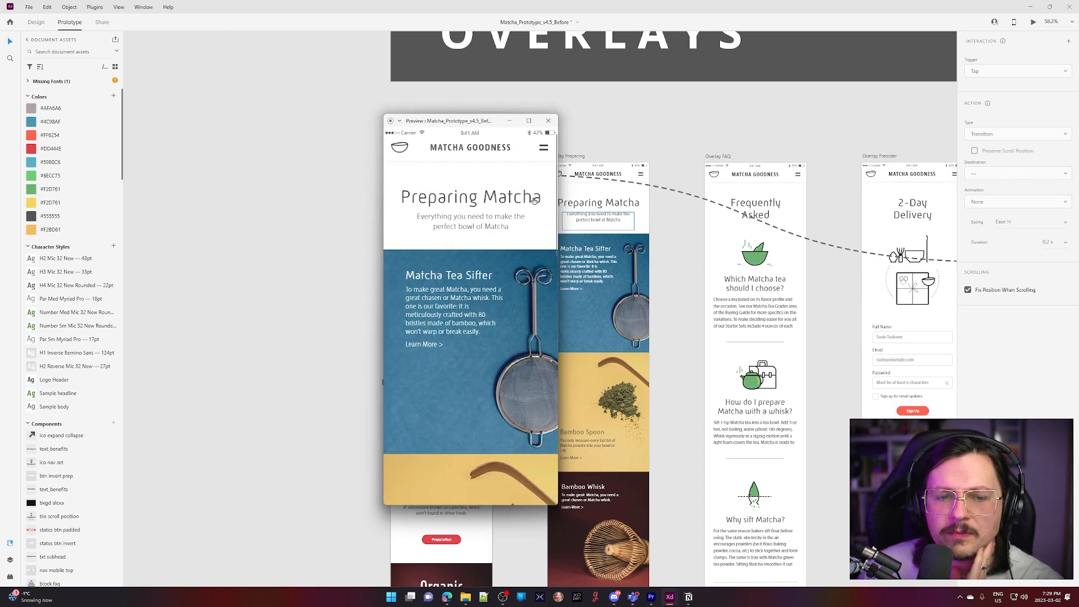
click(543, 148)
click(510, 228)
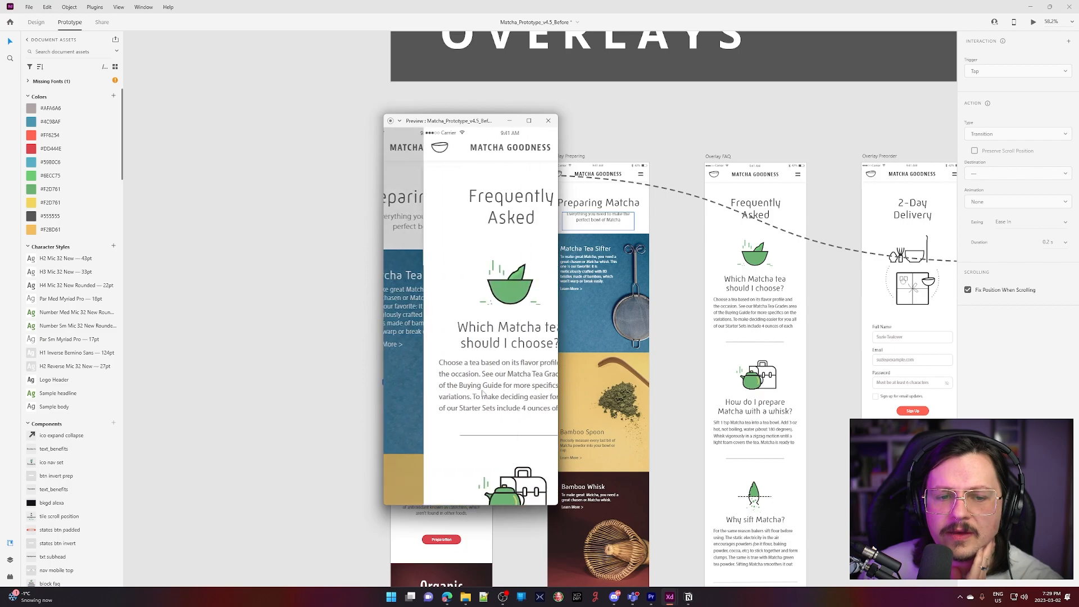
Test the menu's Contact Us link from the FAQ page in the preview, and close the preview
click(543, 148)
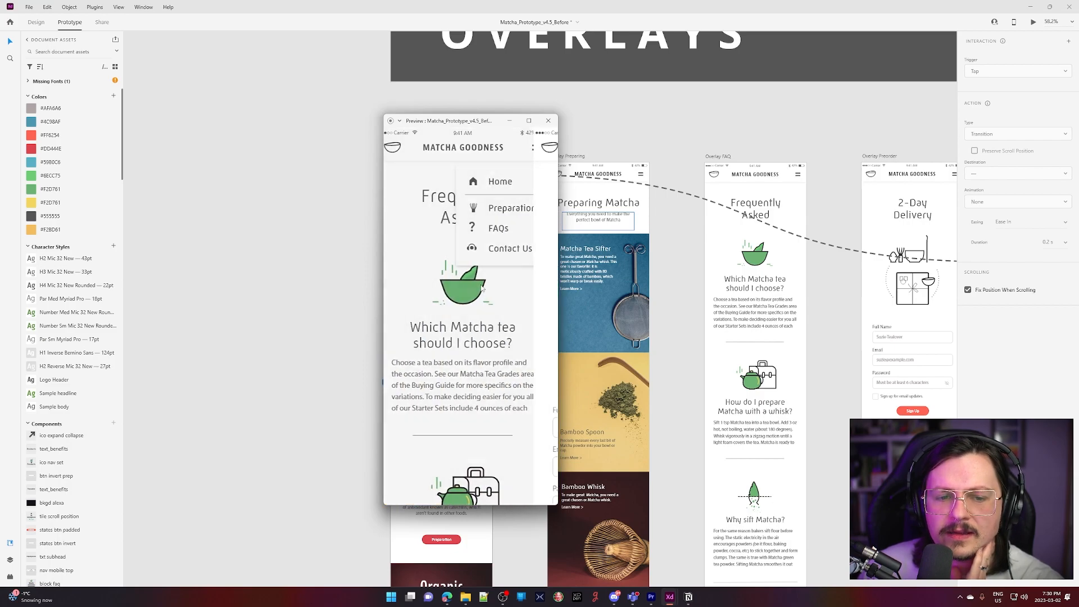
click(511, 246)
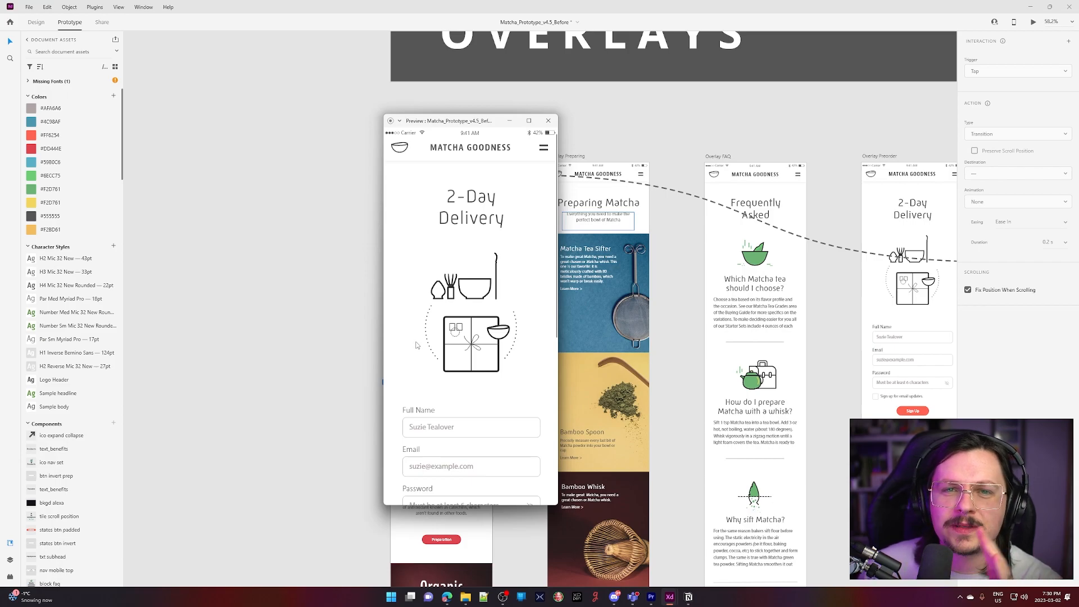
click(548, 120)
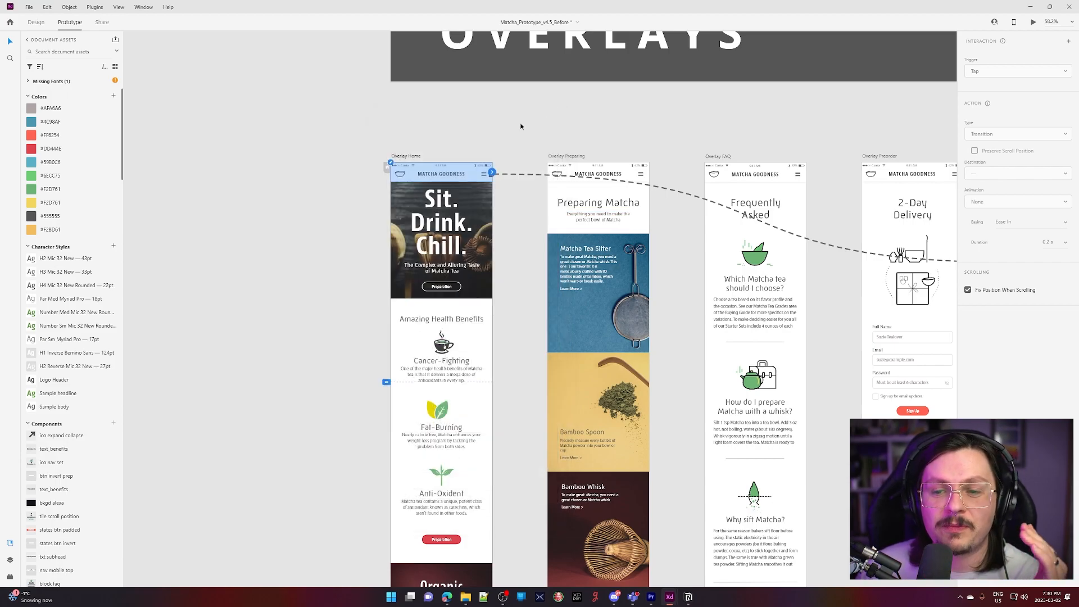
Change the Home menu item's transition to Overlay Home to a Dissolve animation with Ease In-Out easing
click(776, 116)
drag(776, 116, 479, 130)
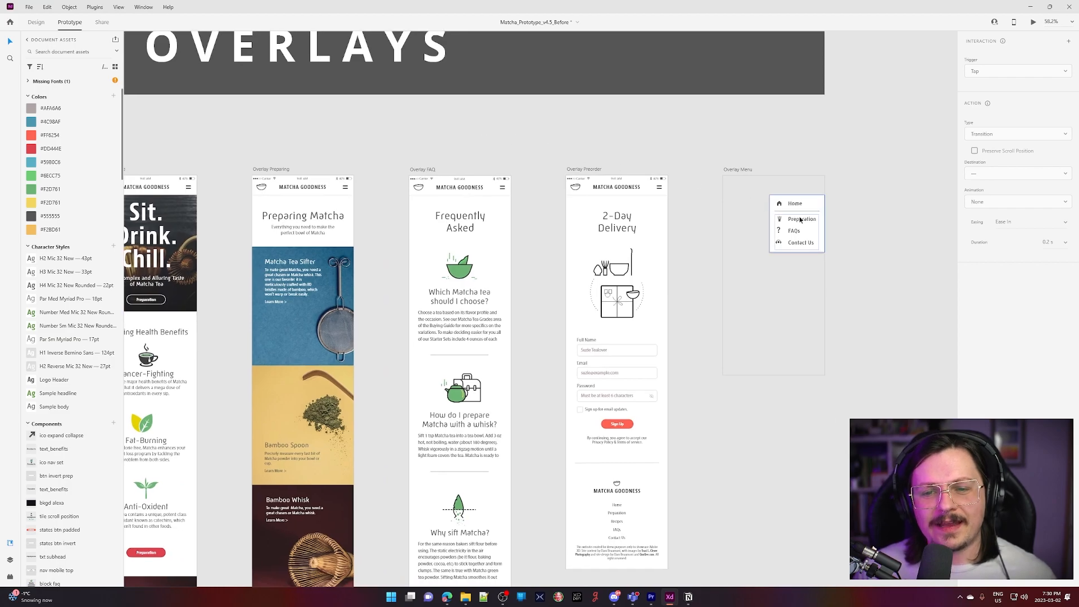
scroll(800, 218, up, 5)
drag(860, 299, 696, 347)
click(631, 233)
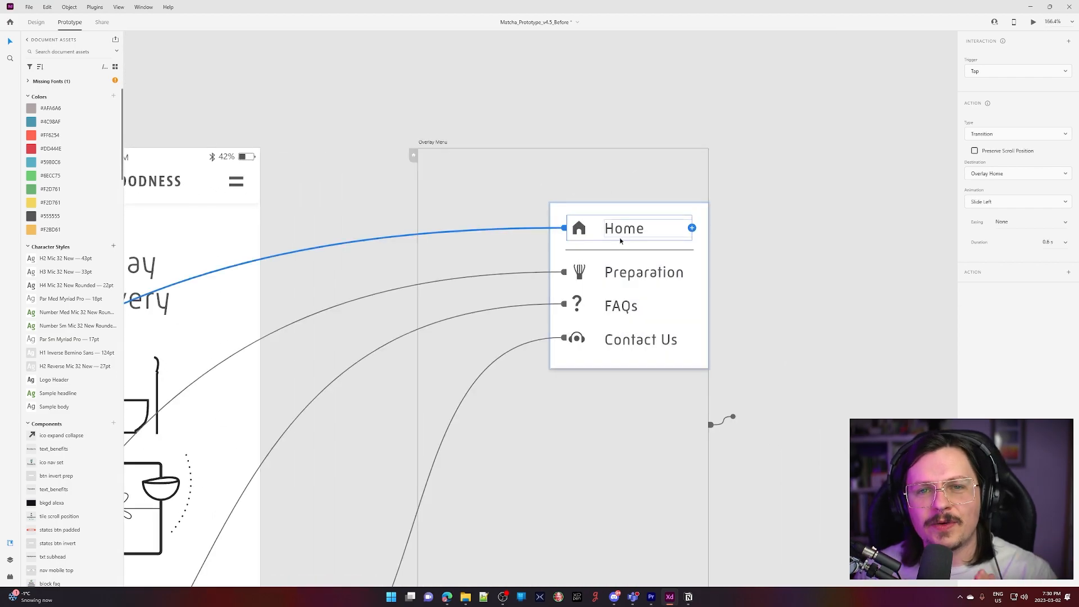
click(1067, 222)
click(1042, 256)
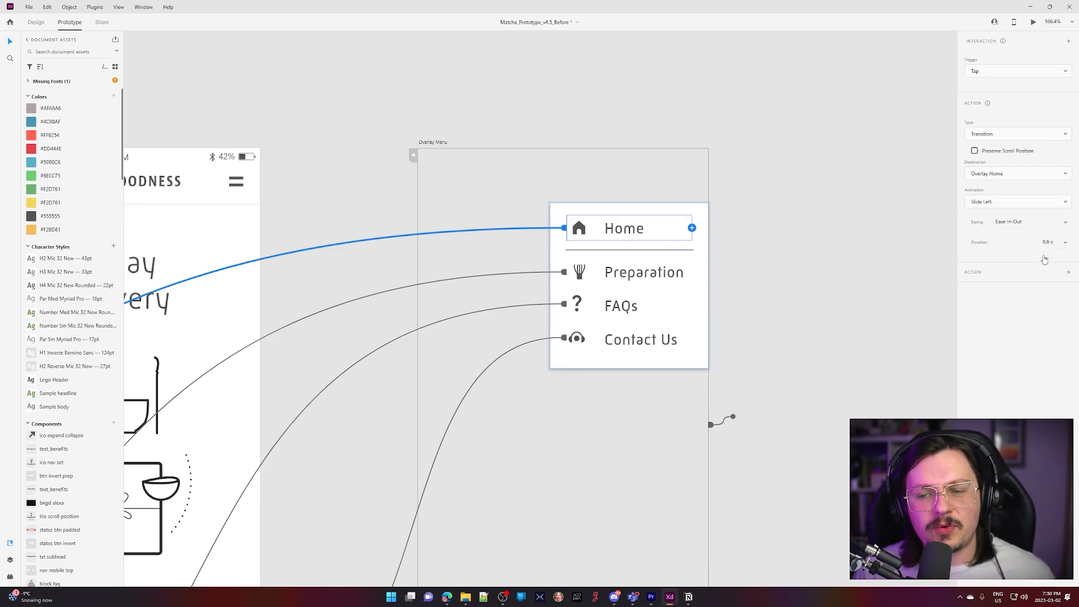
click(1038, 205)
click(1000, 147)
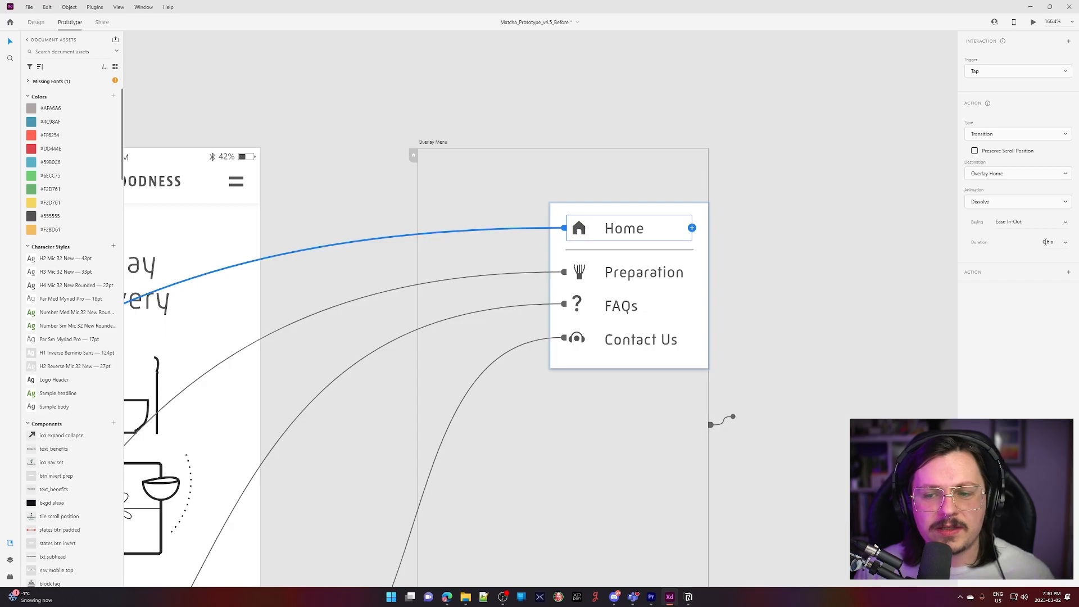
click(1046, 242)
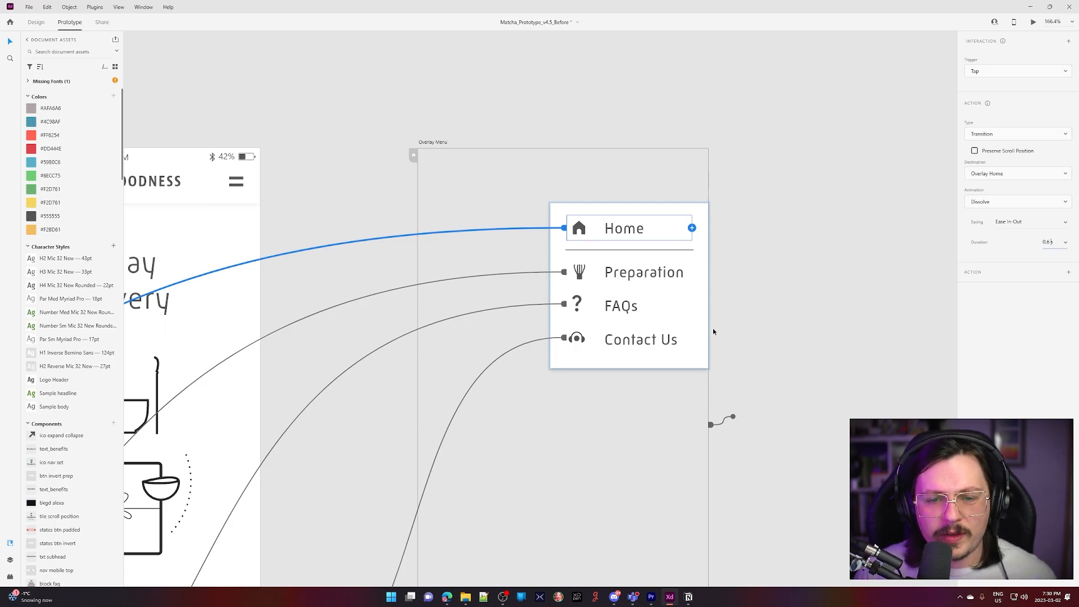
Set the Preparation menu item's transition to Dissolve with Ease In-Out easing
click(663, 273)
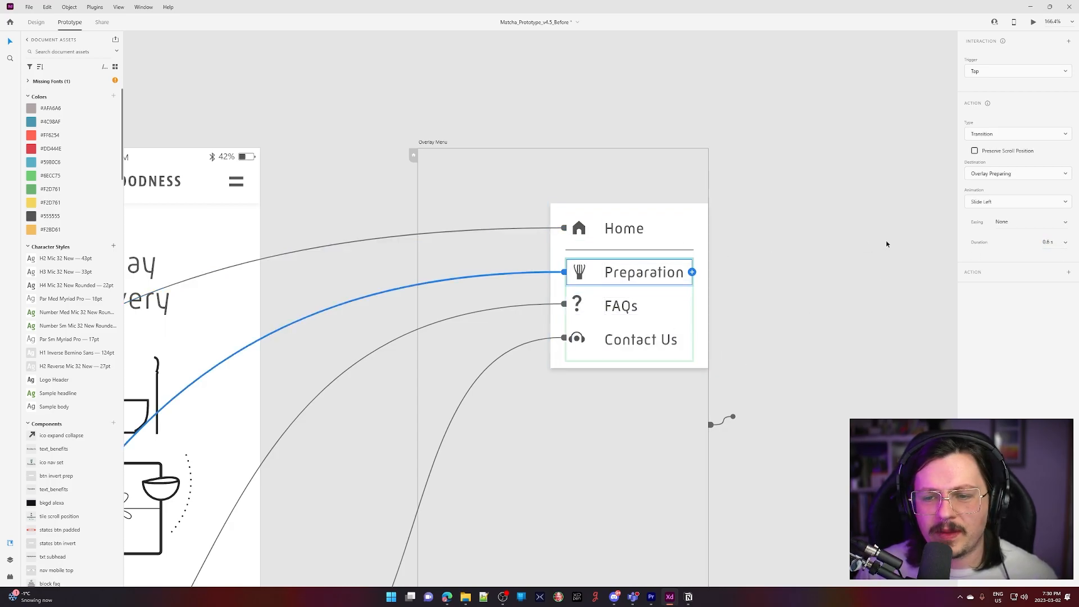
click(1045, 204)
click(995, 147)
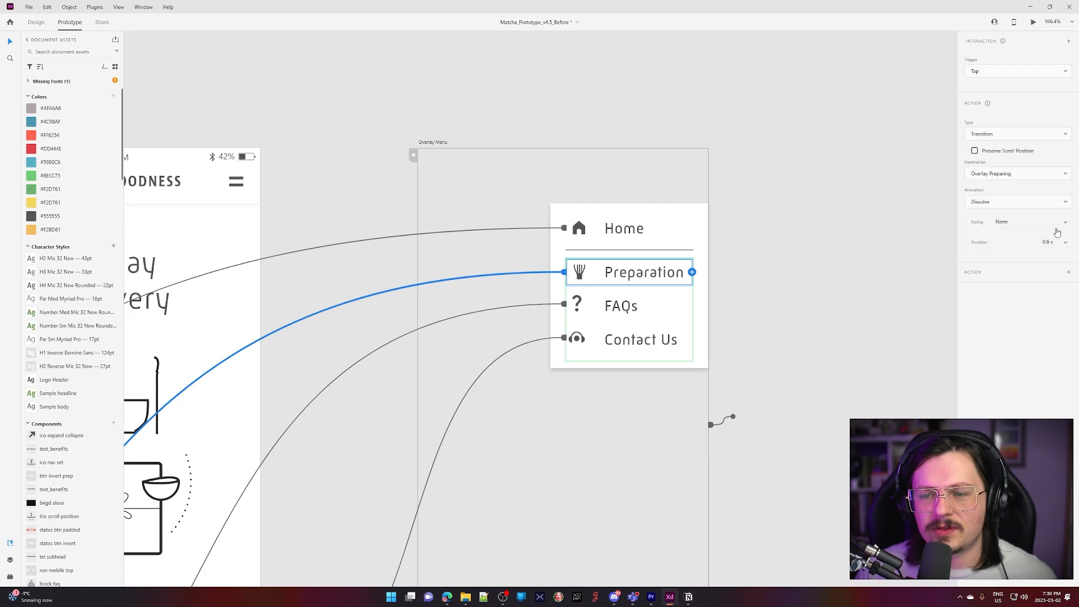
click(1056, 225)
click(1036, 258)
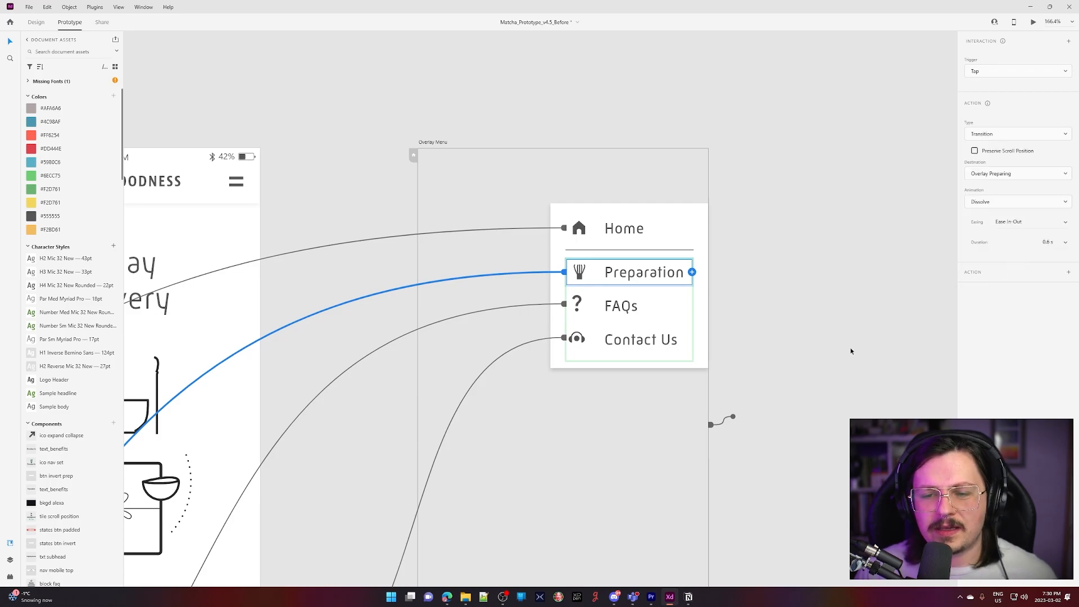
Set the FAQs menu item's transition to Dissolve with Ease In-Out easing
click(842, 308)
click(650, 299)
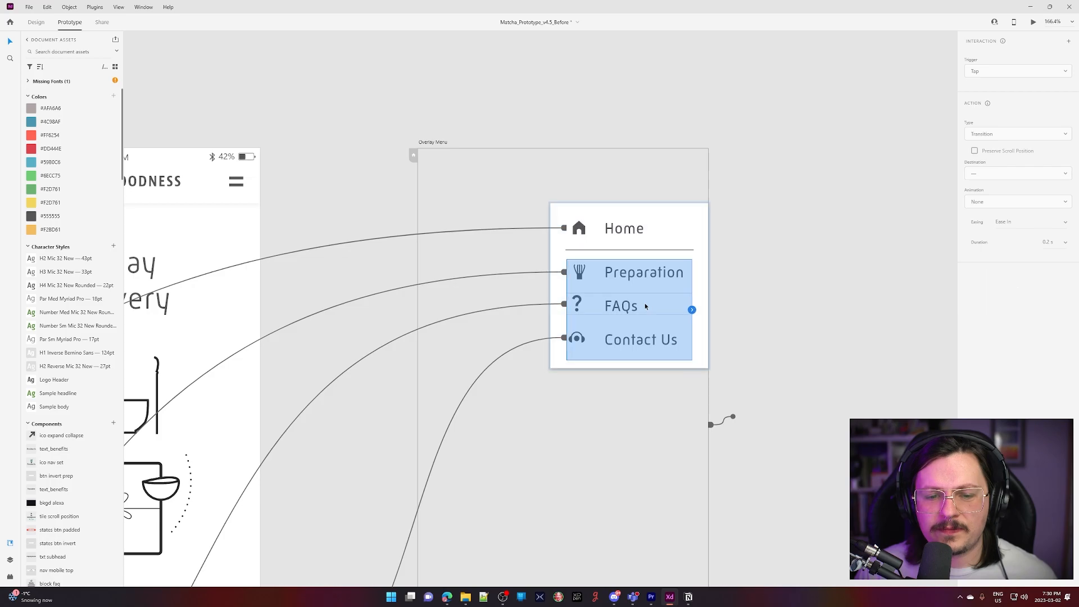
double_click(656, 314)
click(1046, 213)
click(988, 142)
click(1037, 219)
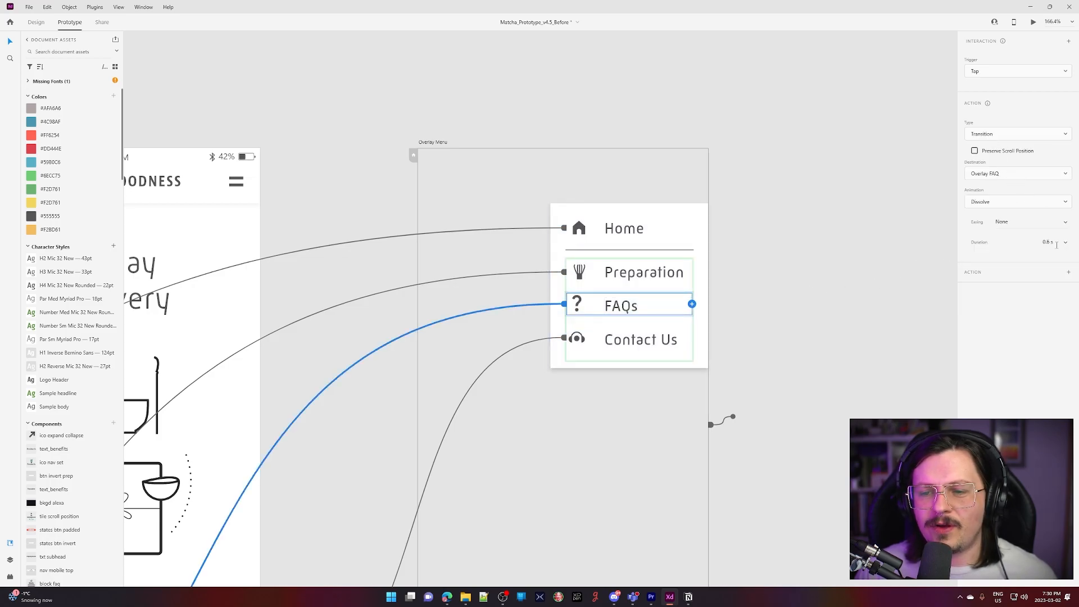
click(1067, 223)
click(970, 266)
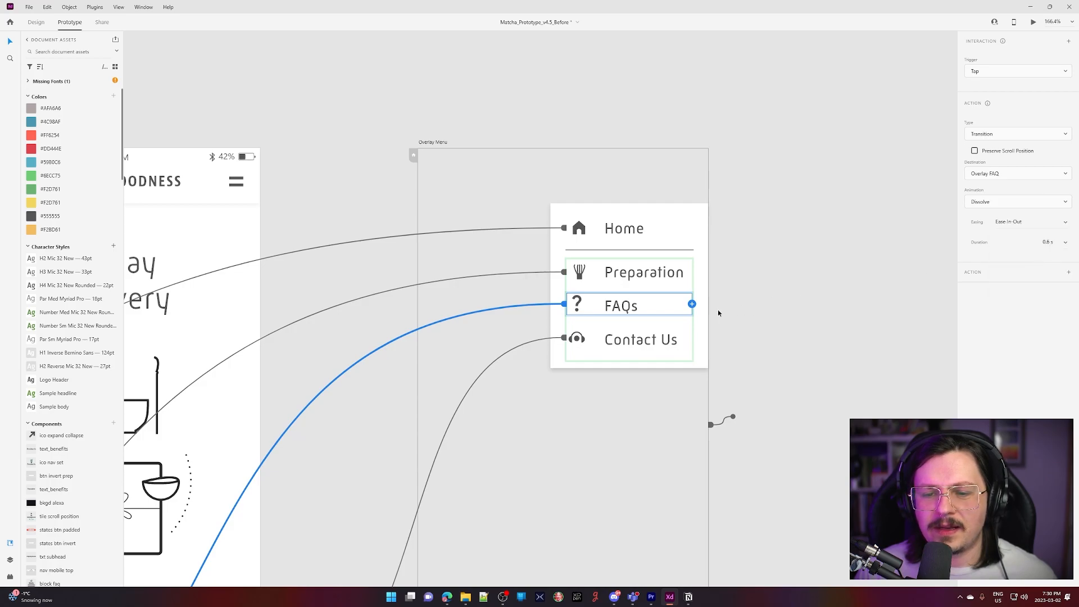
Change the Contact Us menu item's transition to Dissolve and choose an easing for it
click(631, 347)
click(1040, 205)
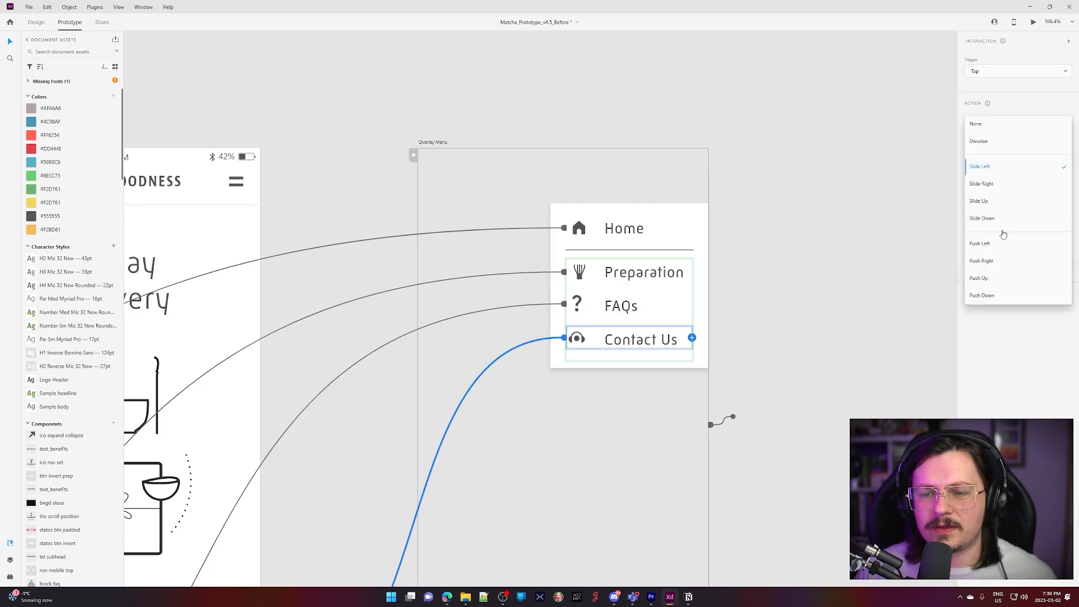
click(993, 147)
click(1066, 224)
click(1040, 238)
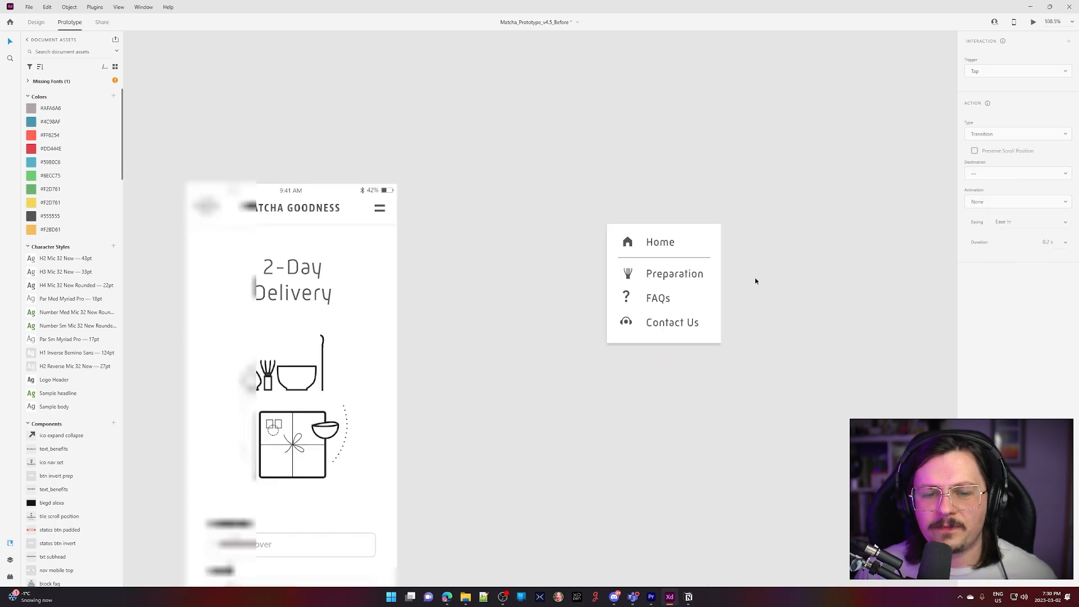
Preview the prototype from Overlay Home and follow the menu links to Preparation, FAQs and Contact Us to check their transitions
scroll(754, 280, down, 7)
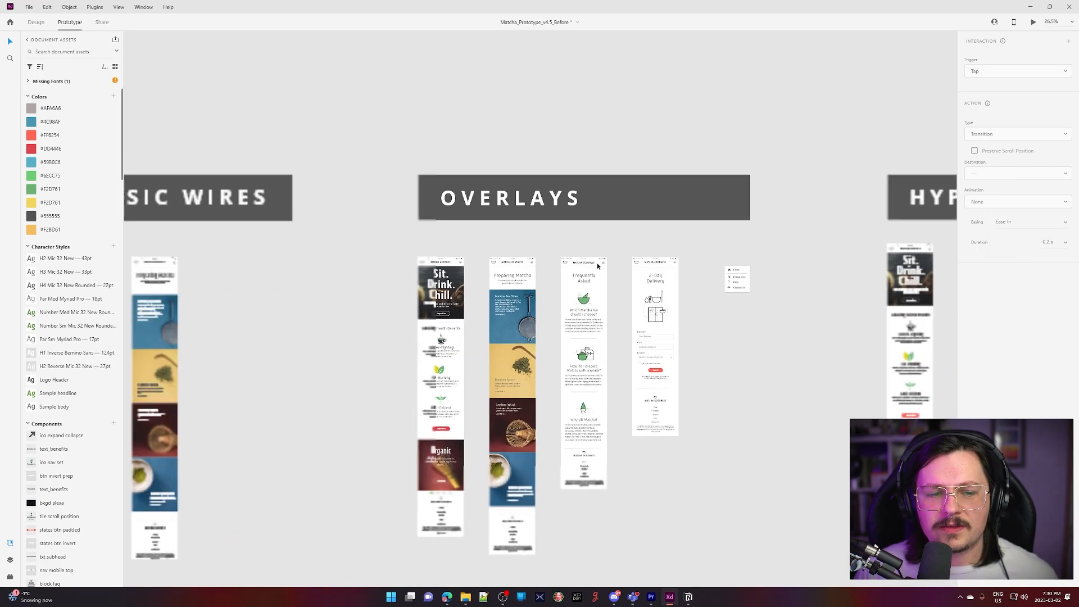
scroll(398, 267, up, 5)
click(538, 251)
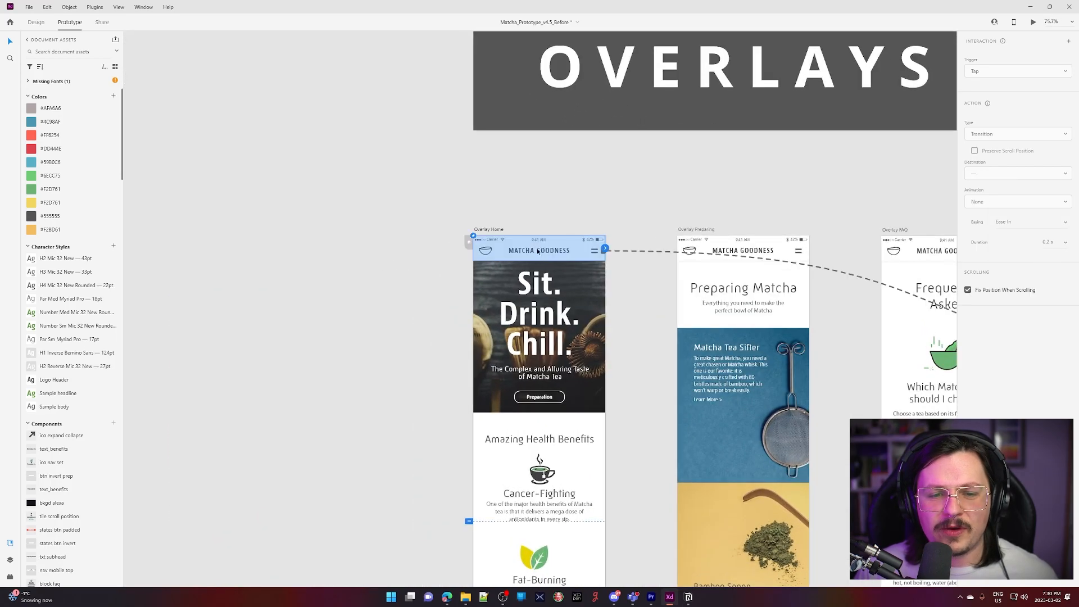
click(1033, 21)
click(544, 146)
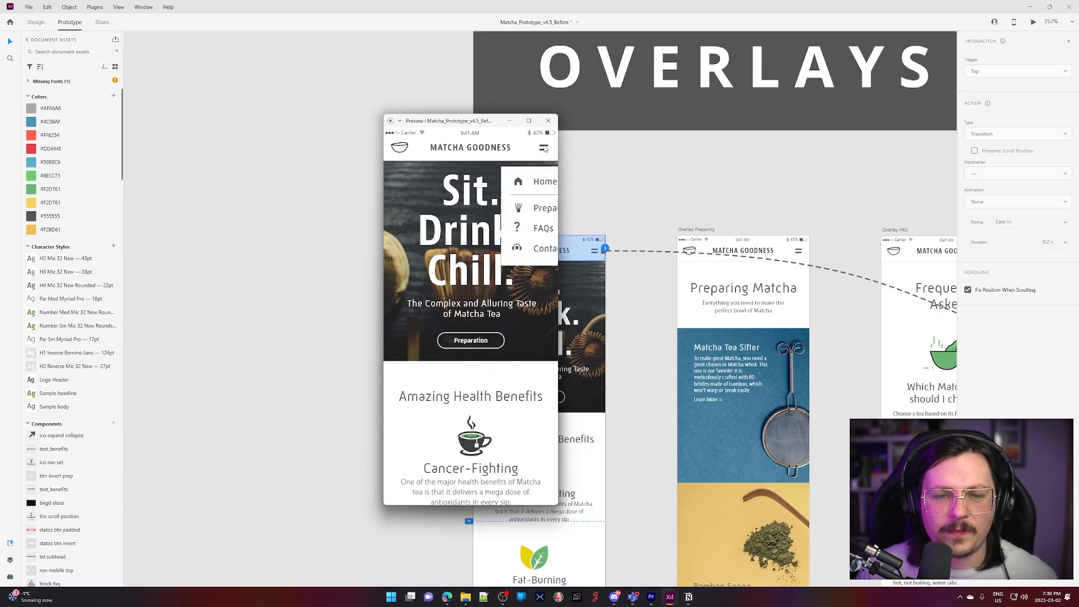
click(513, 208)
click(543, 147)
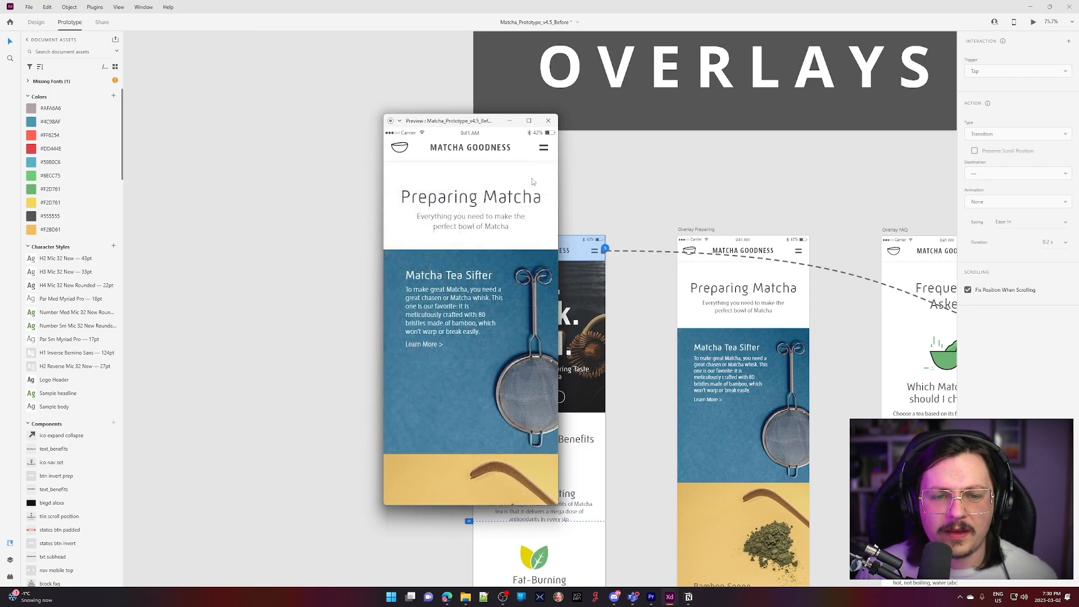
click(505, 228)
click(545, 147)
click(510, 247)
Scroll the 2-Day Delivery page up and down in the preview and try its menu button
scroll(472, 324, down, 5)
scroll(478, 337, up, 5)
scroll(489, 360, down, 5)
scroll(494, 376, up, 5)
scroll(494, 375, up, 1)
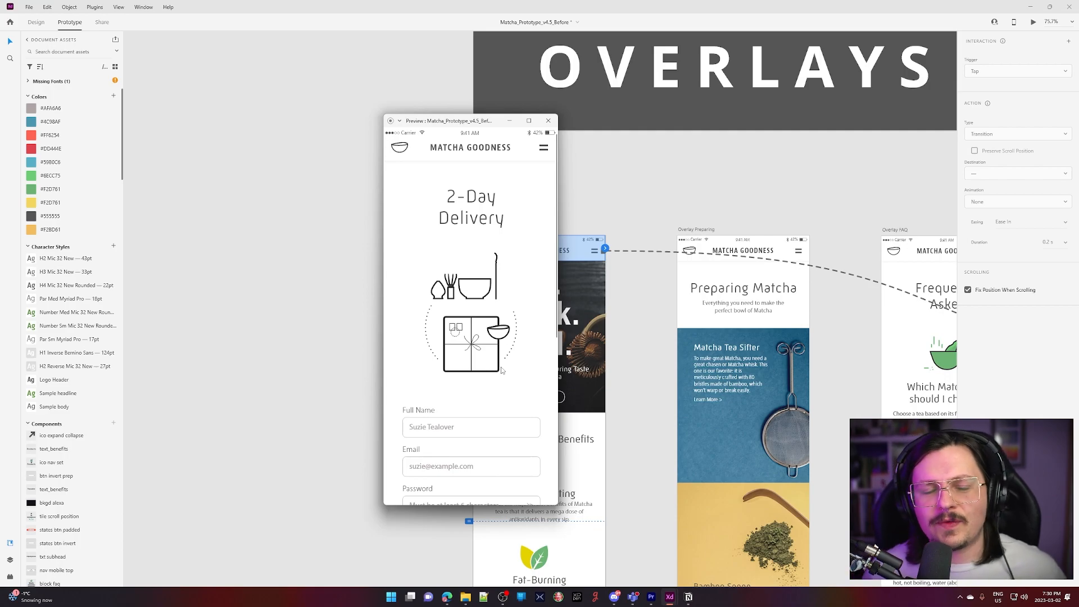
click(541, 148)
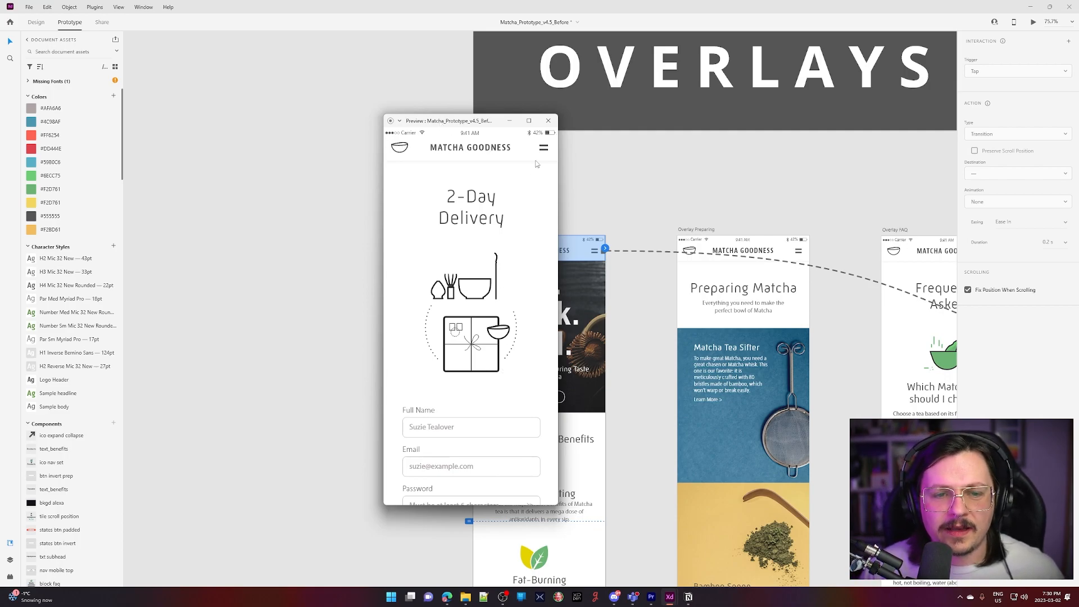
scroll(453, 304, down, 10)
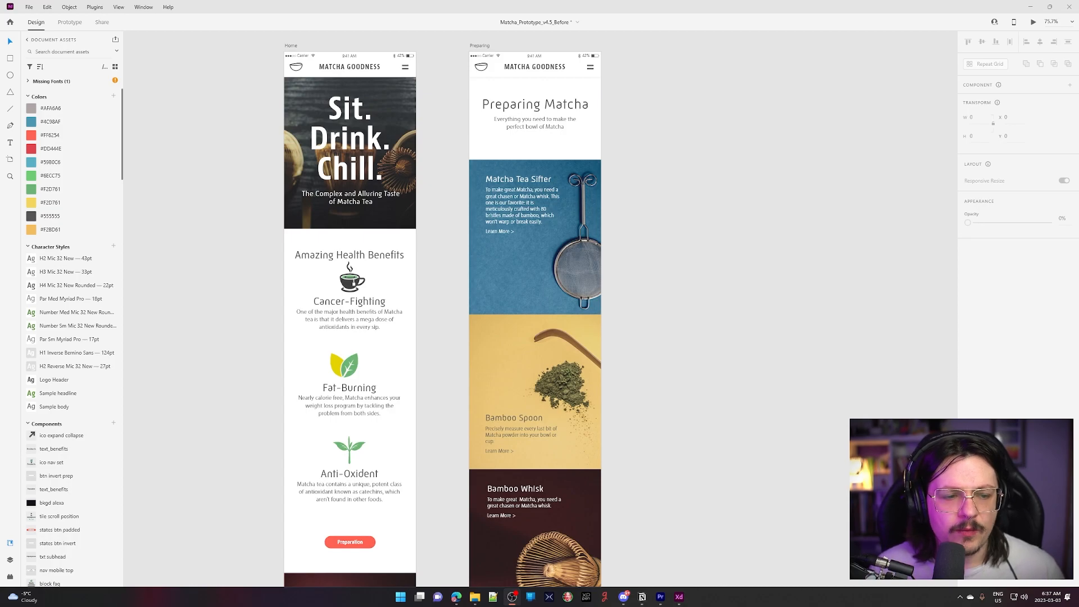
Select the Preparation button below Anti-Oxident on the Home artboard and compare its Default, Hover and Disable states
scroll(306, 274, down, 5)
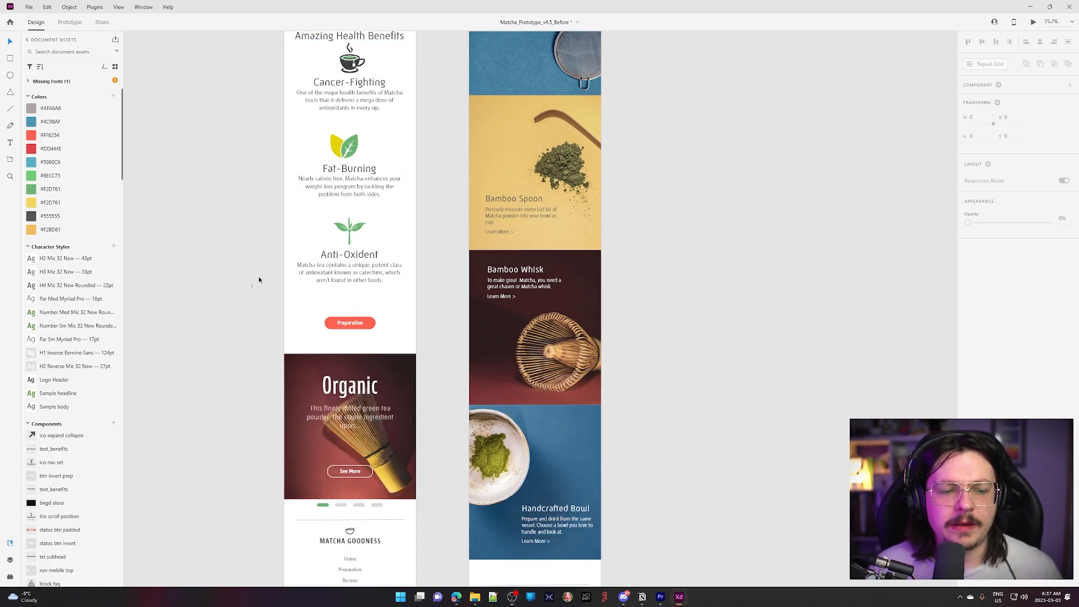
click(289, 279)
scroll(289, 278, up, 5)
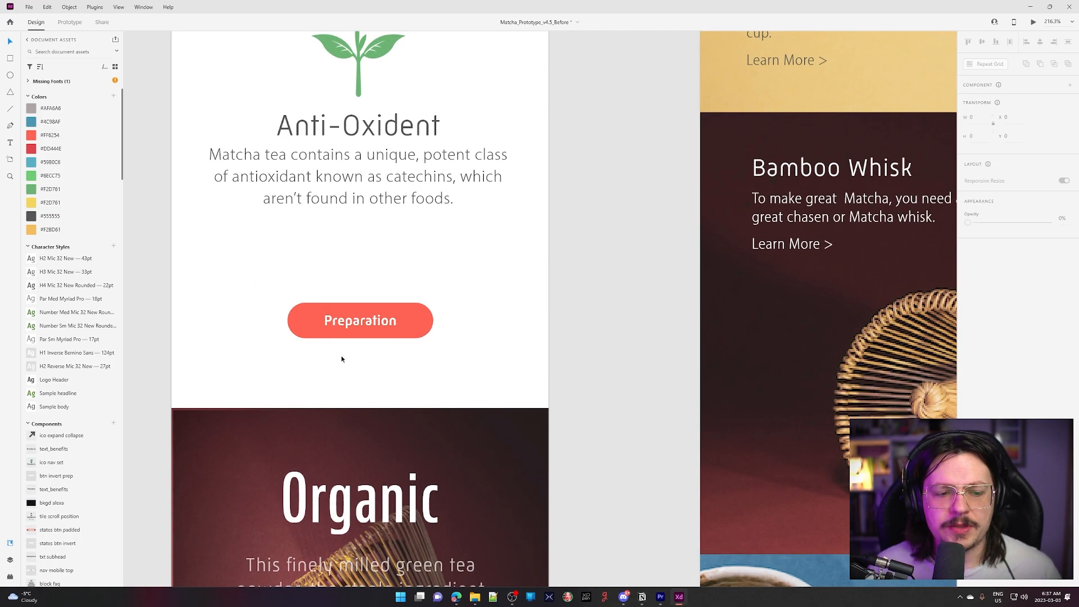
click(414, 312)
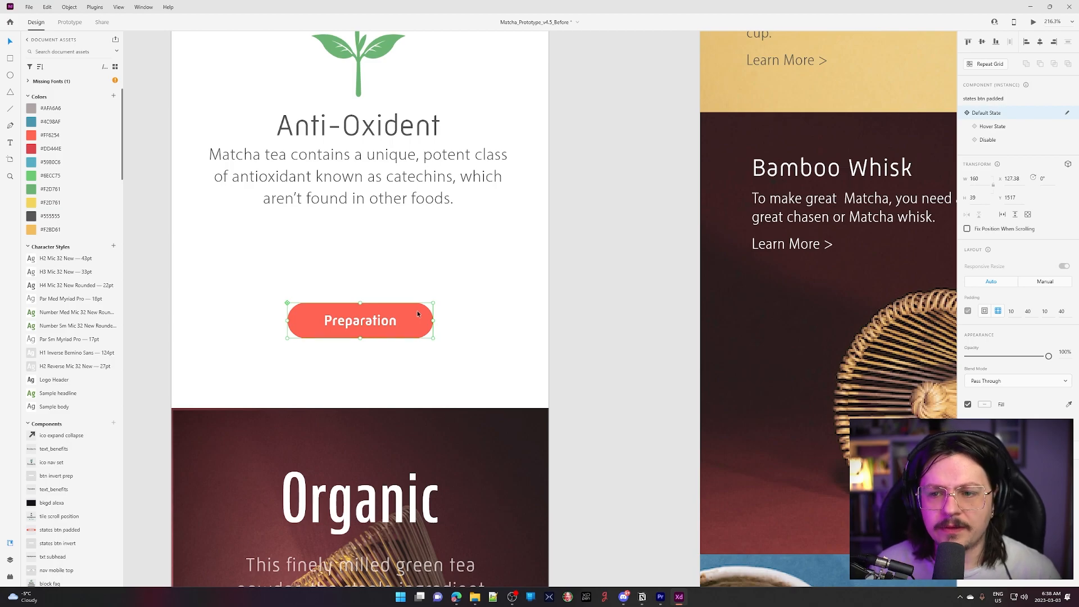
click(997, 127)
click(998, 141)
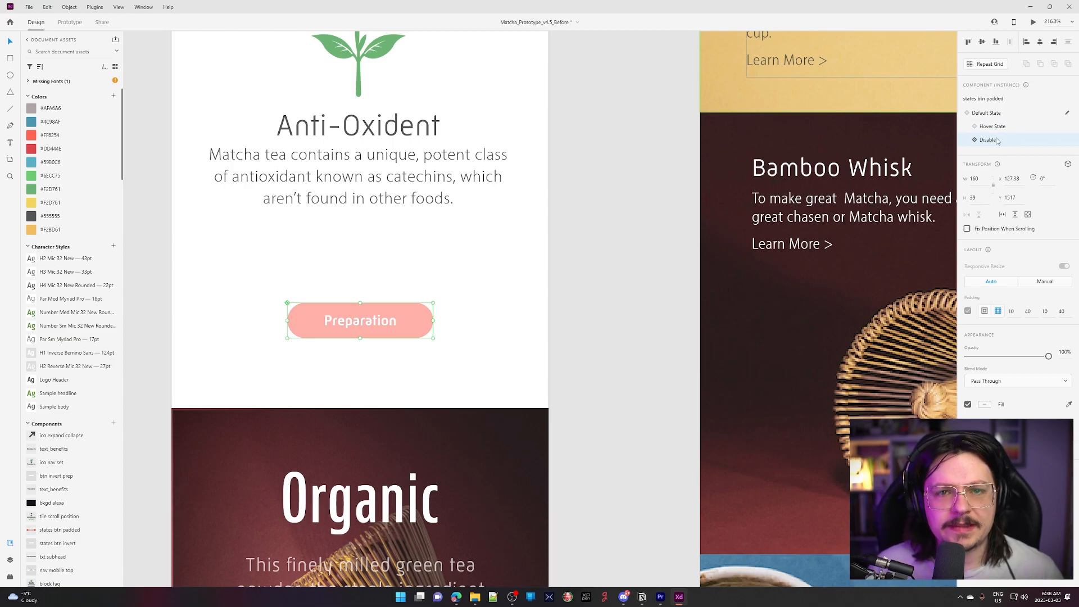
click(1005, 128)
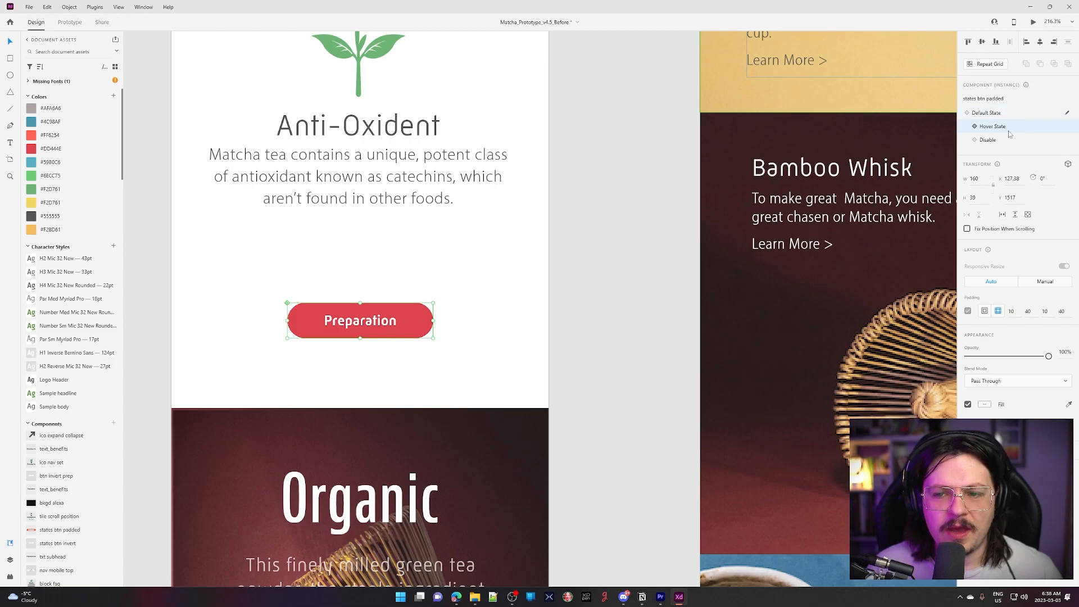
click(1000, 116)
click(1001, 127)
click(1000, 115)
click(1003, 128)
click(1000, 115)
click(1001, 127)
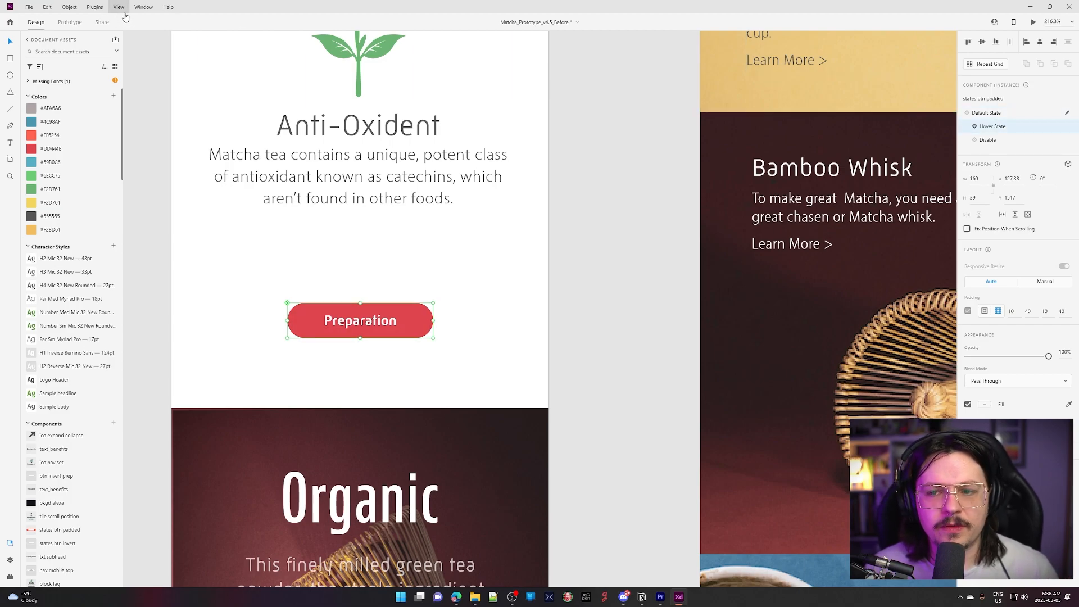
Switch to Prototype mode, put the Preparation button in its Default State and select it
click(70, 22)
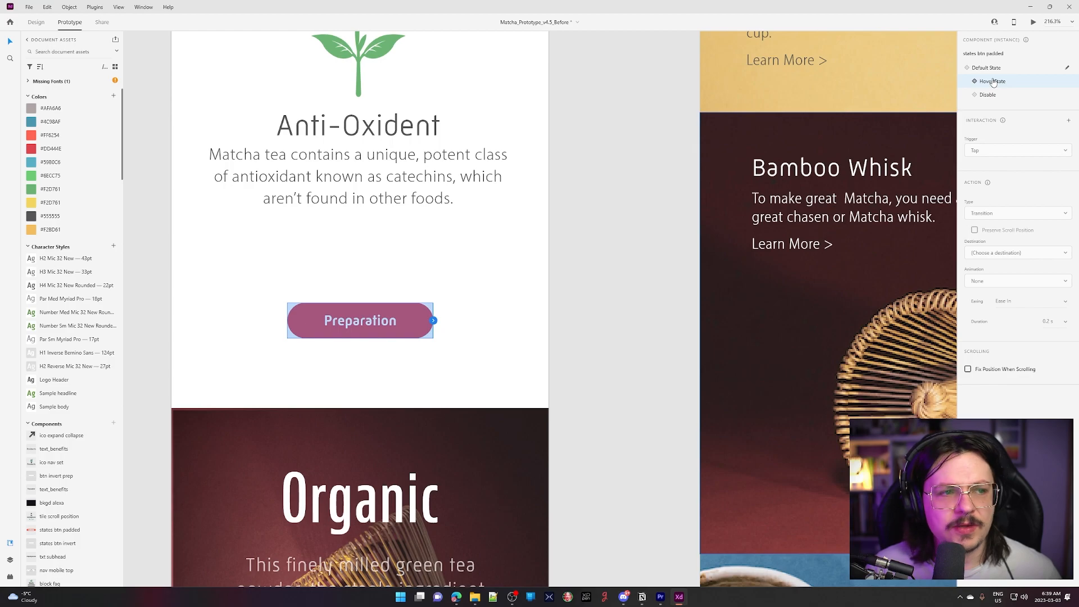
click(989, 68)
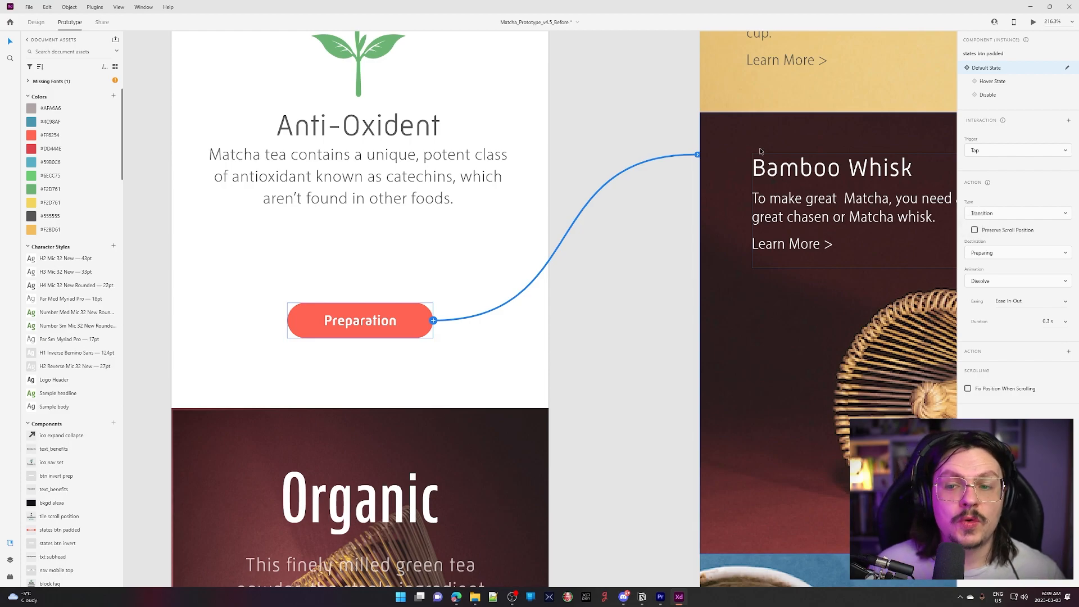
click(522, 344)
click(427, 326)
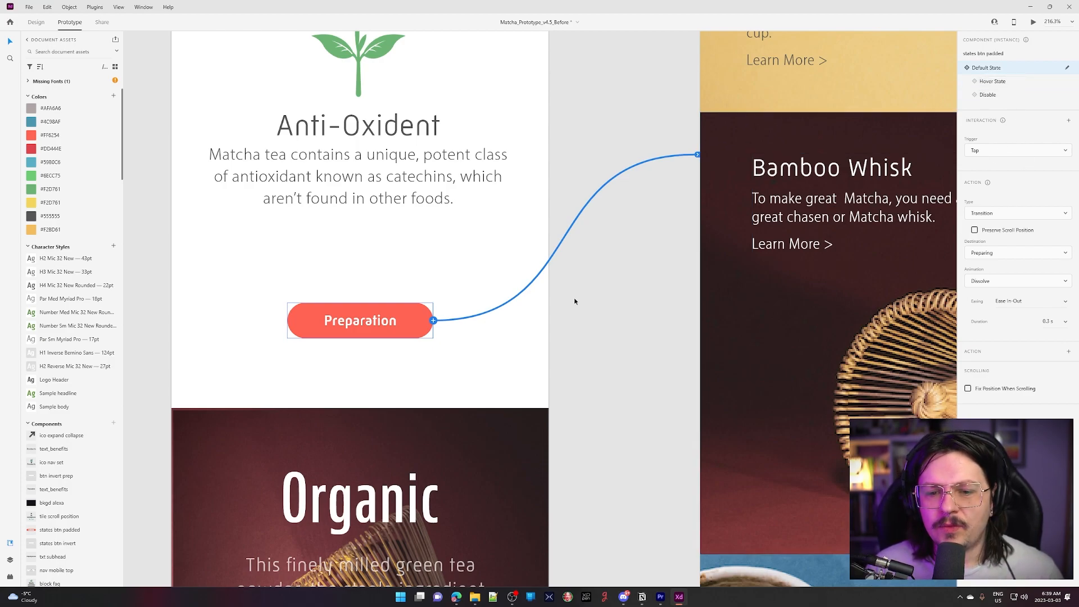
Add a Hover interaction to the Preparation button that transitions to its Hover State with a Dissolve animation
click(1068, 121)
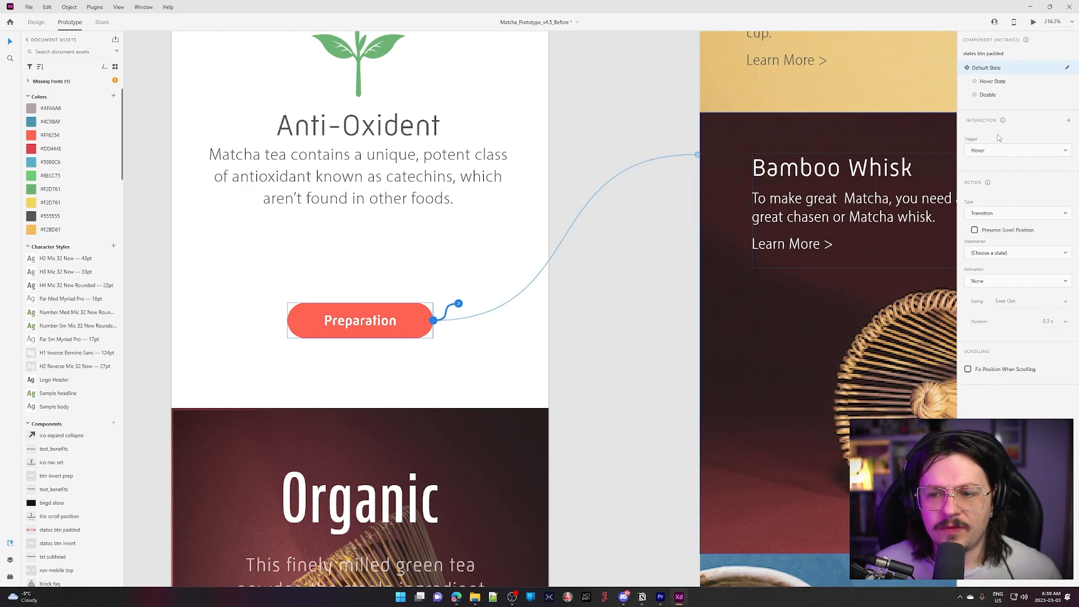
click(1039, 255)
click(995, 278)
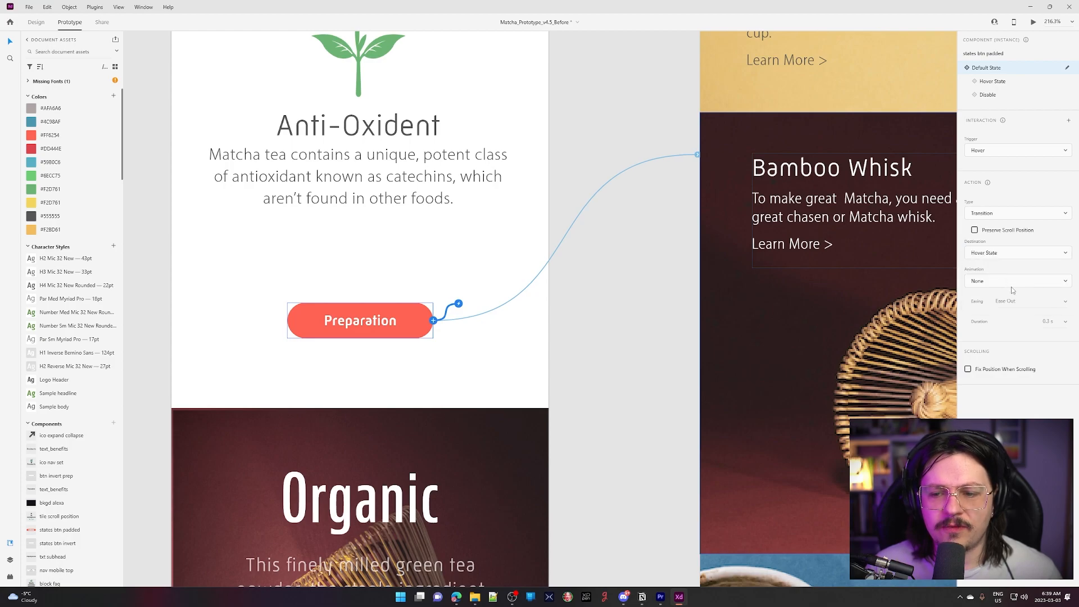
click(1021, 283)
click(1021, 296)
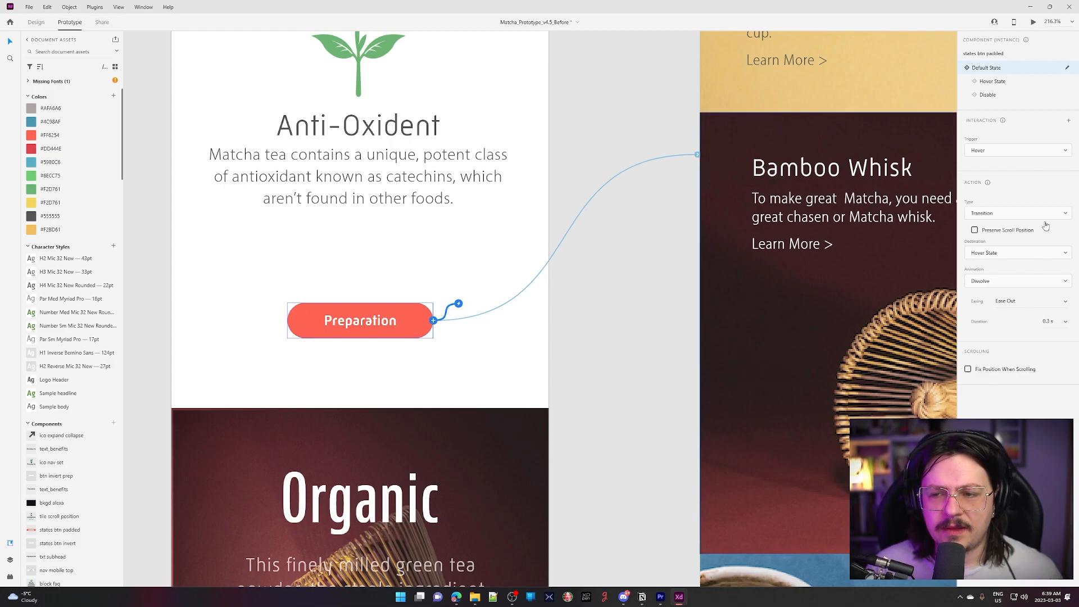
Preview the Home artboard and check the Preparation button below Anti-Oxident, closing the preview and returning to the button
click(527, 216)
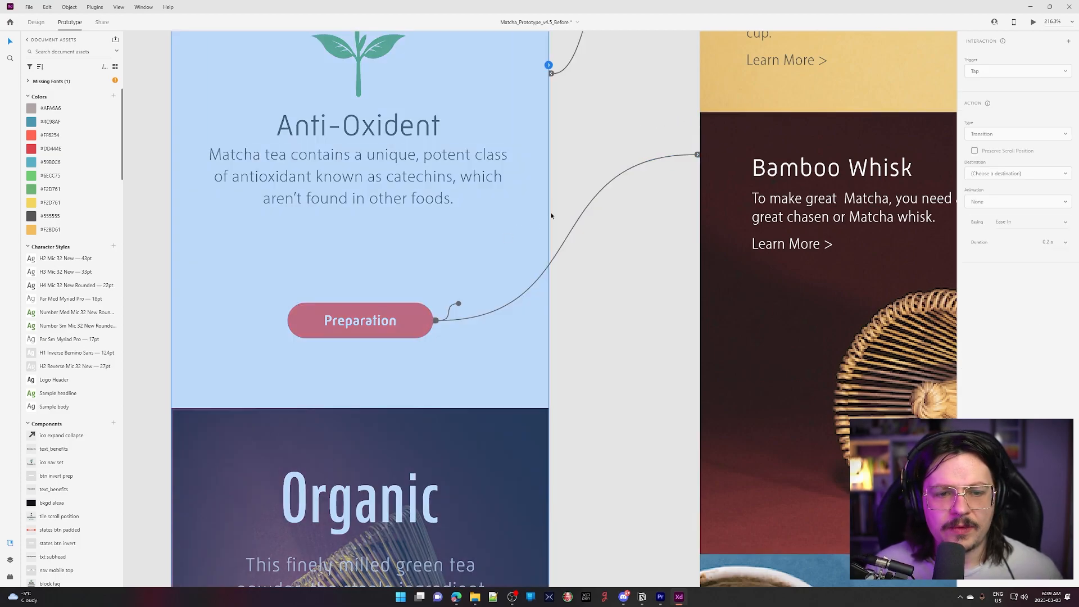
scroll(490, 189, up, 3)
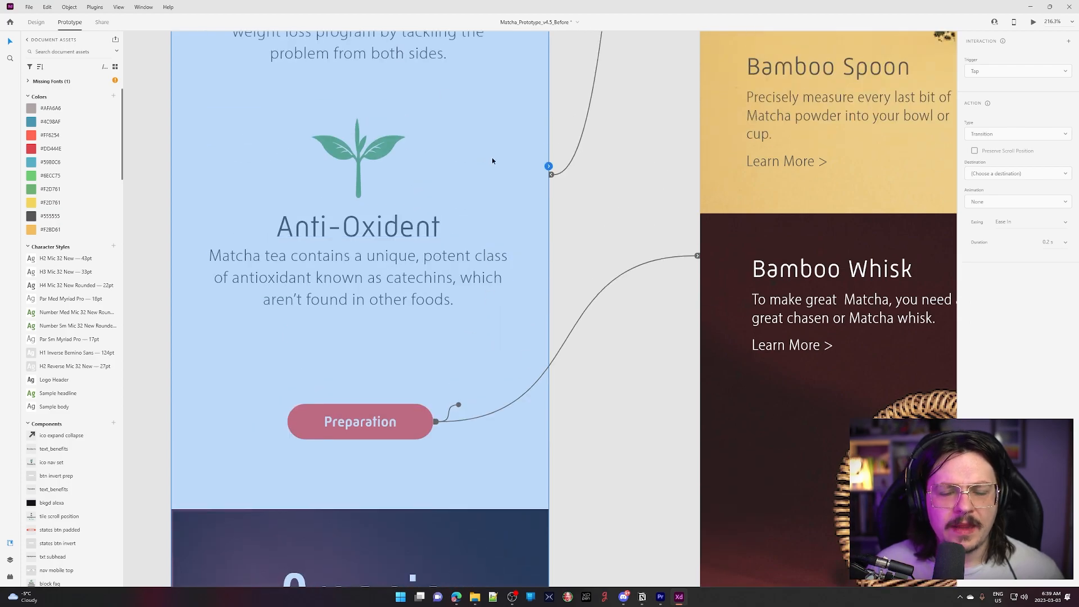
click(1033, 21)
scroll(425, 197, down, 8)
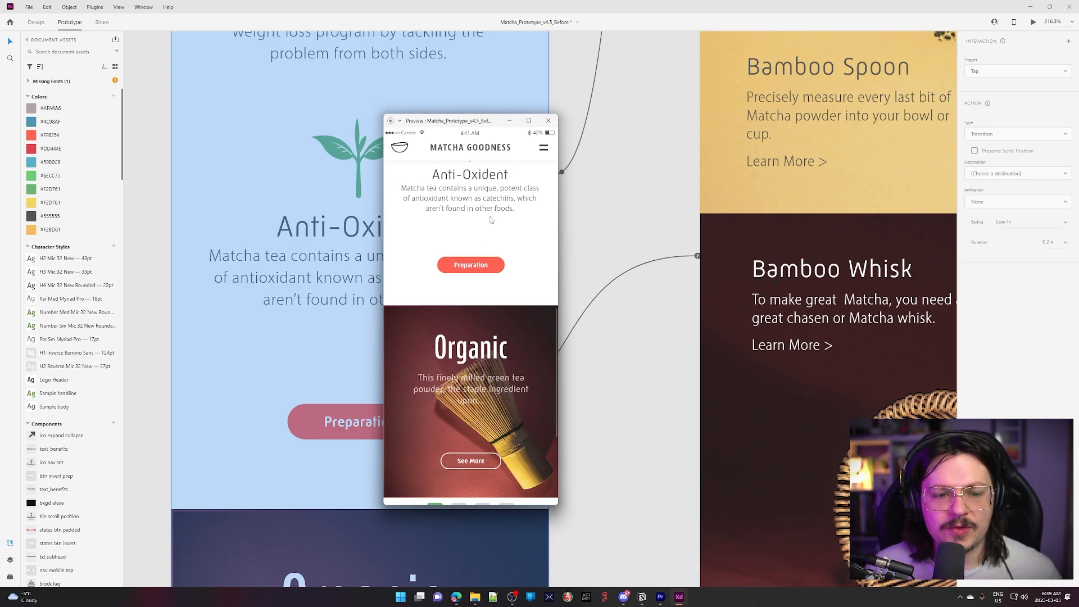
click(549, 122)
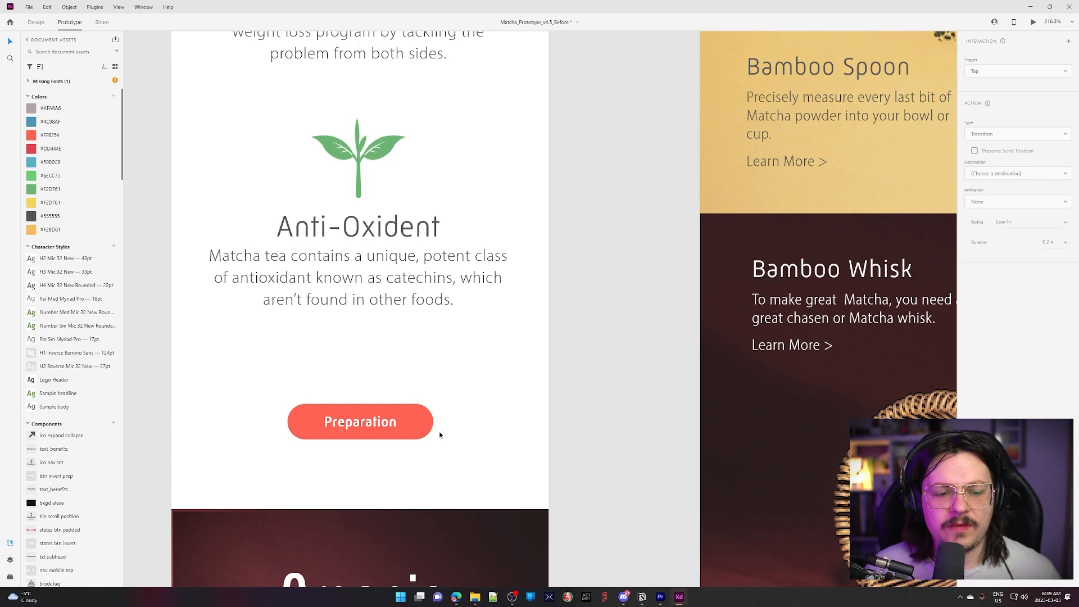
click(414, 423)
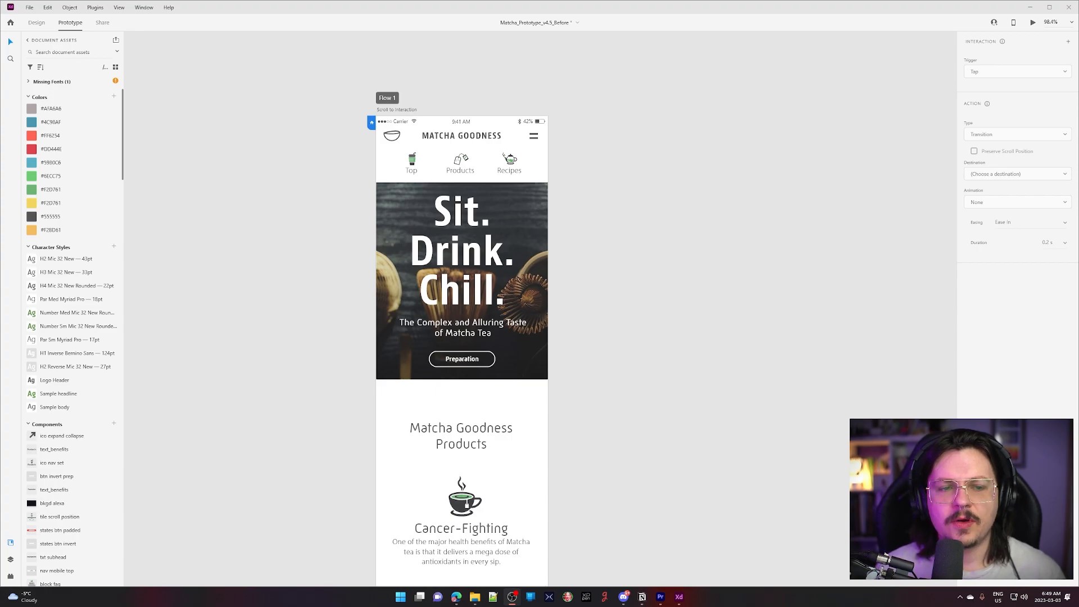
Inspect the fixed scrolling setting of the top navigation and its Top, Products and Recipes icon row on the Scroll to Interaction artboard
click(686, 194)
drag(686, 195, 703, 326)
scroll(484, 293, up, 4)
drag(756, 439, 770, 289)
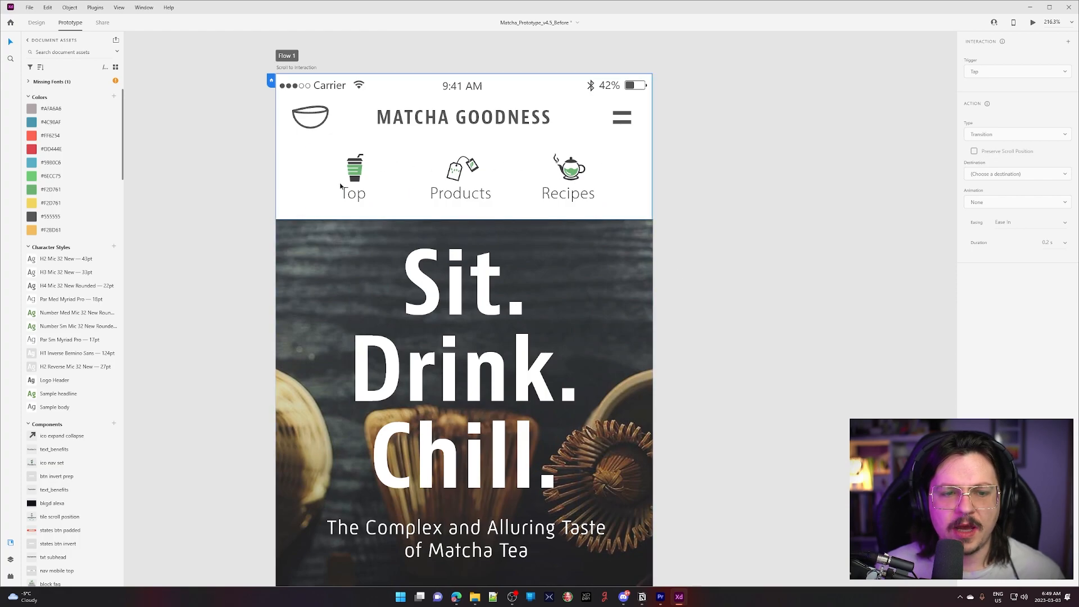
drag(756, 186, 734, 164)
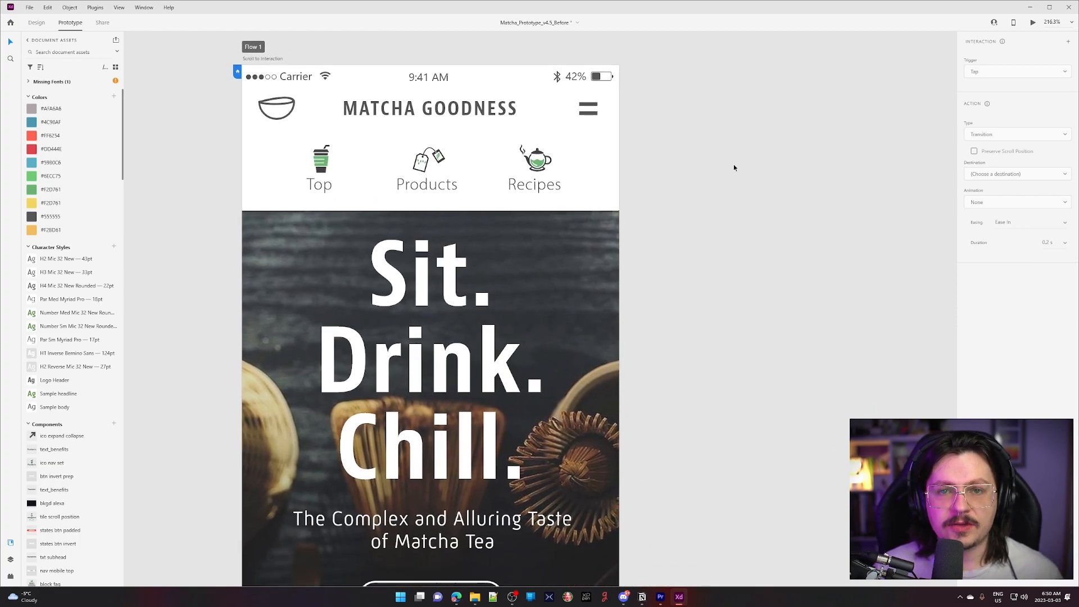
click(585, 182)
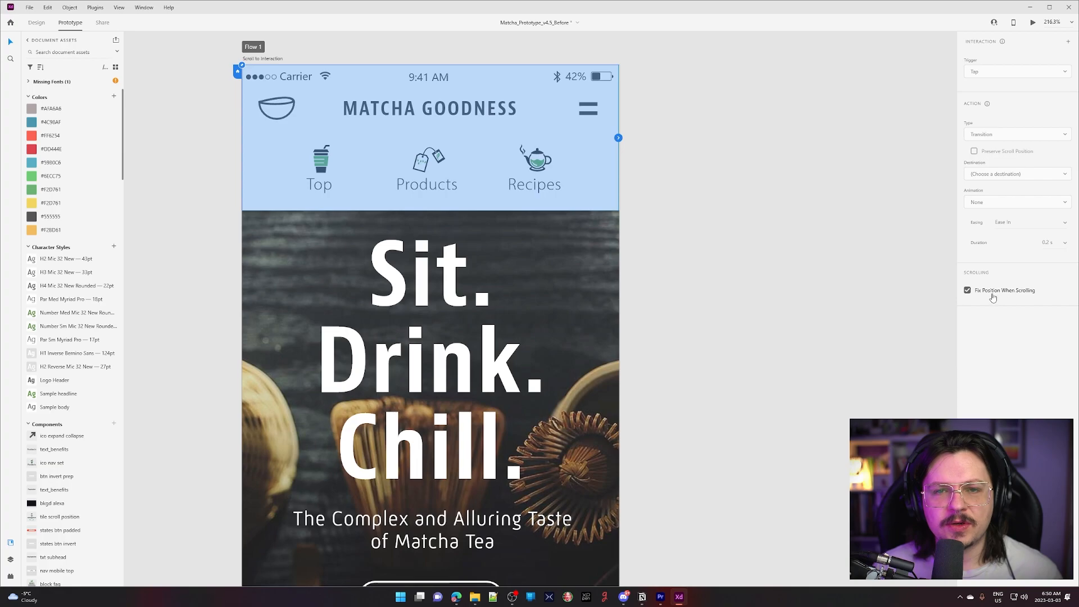
double_click(541, 154)
click(503, 168)
double_click(505, 168)
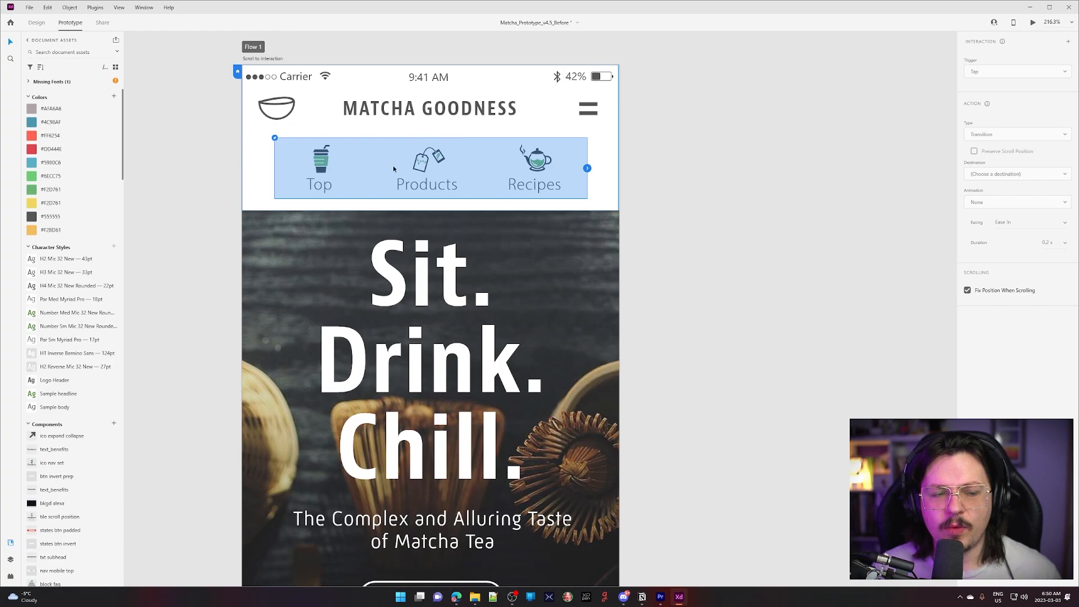
click(835, 315)
Select the Products item nested in the icon row and add a Tap interaction with the Scroll To action
click(442, 174)
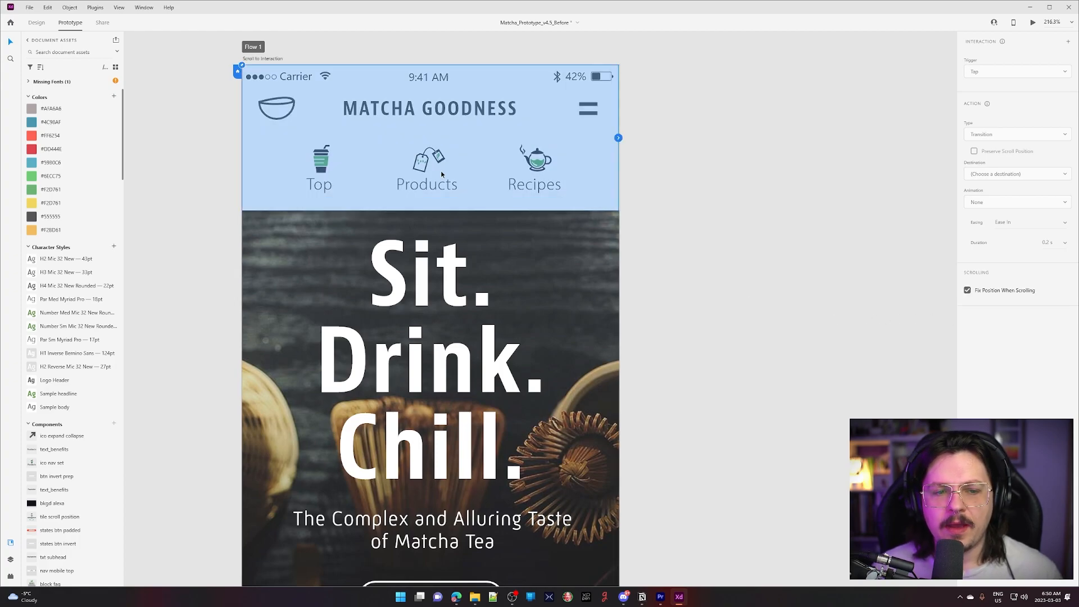
double_click(427, 191)
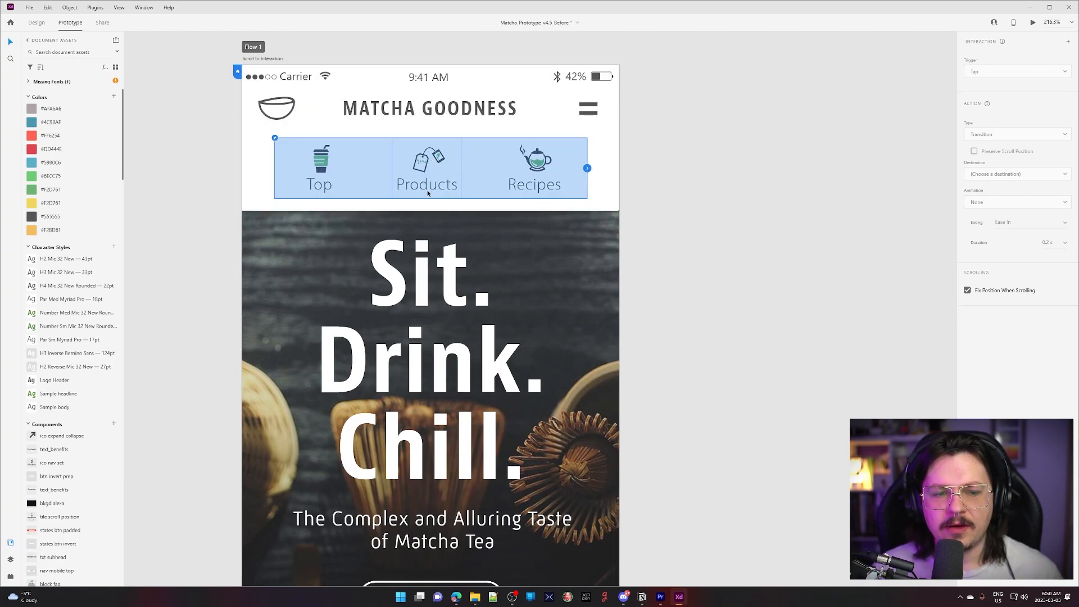
double_click(427, 190)
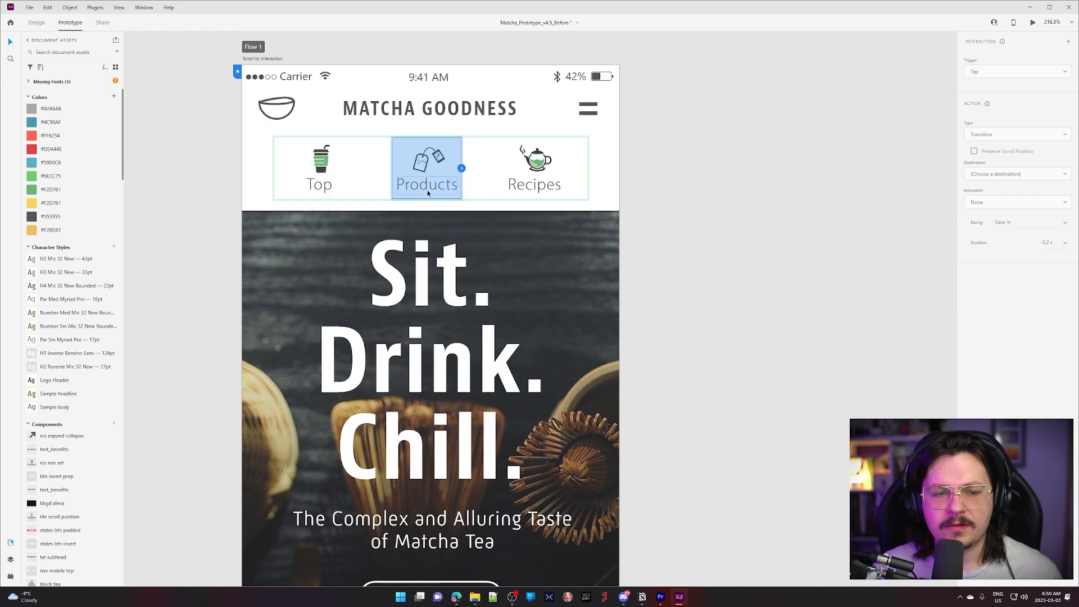
click(462, 168)
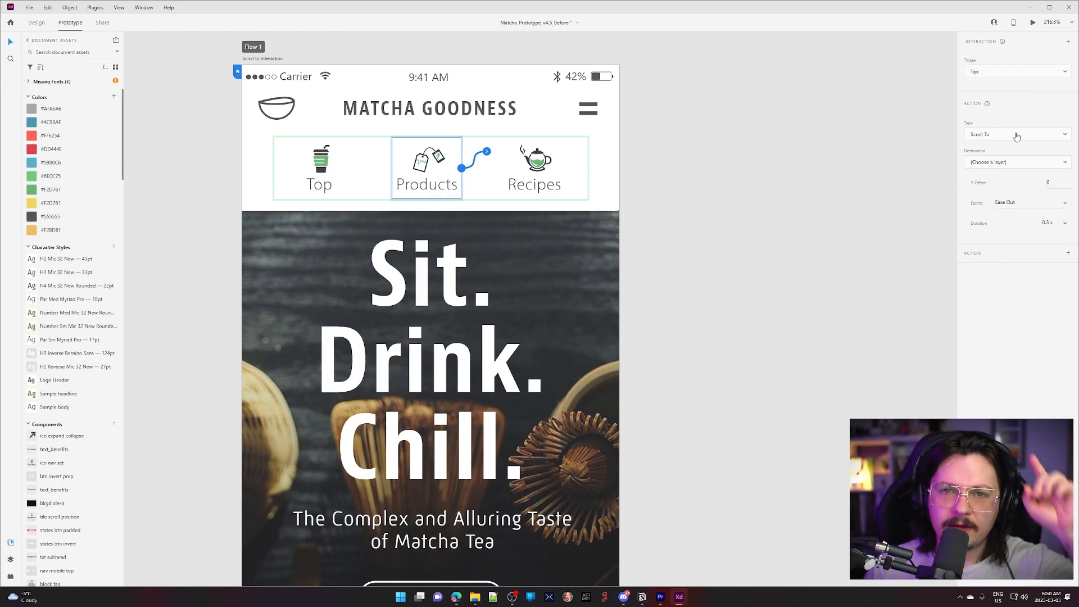
click(982, 135)
click(983, 137)
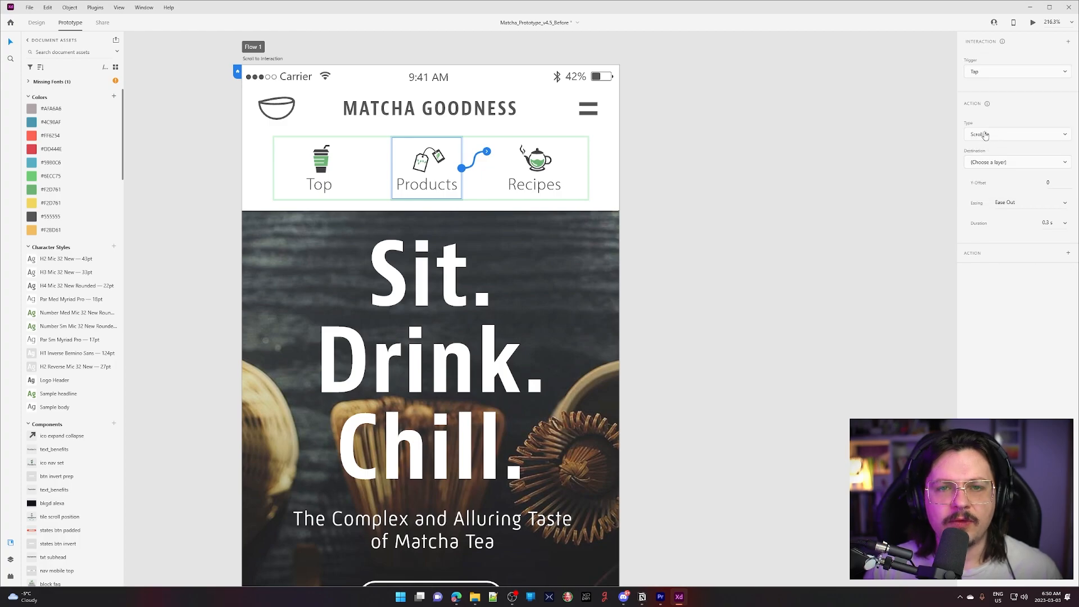
Set the destination of the Products link's Scroll To action to the matcha products layer
click(1022, 169)
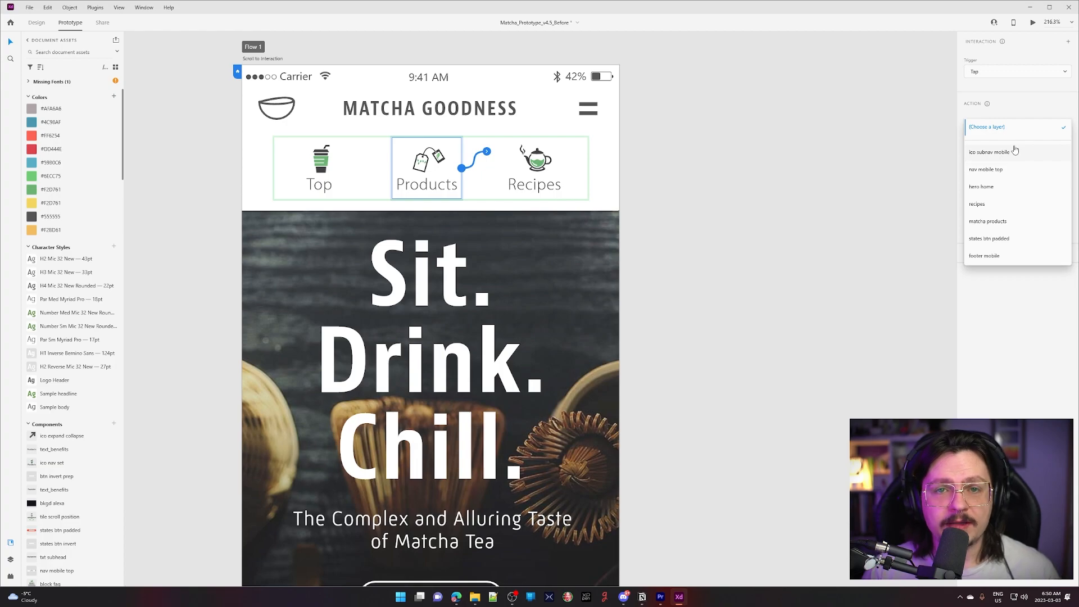
key(Escape)
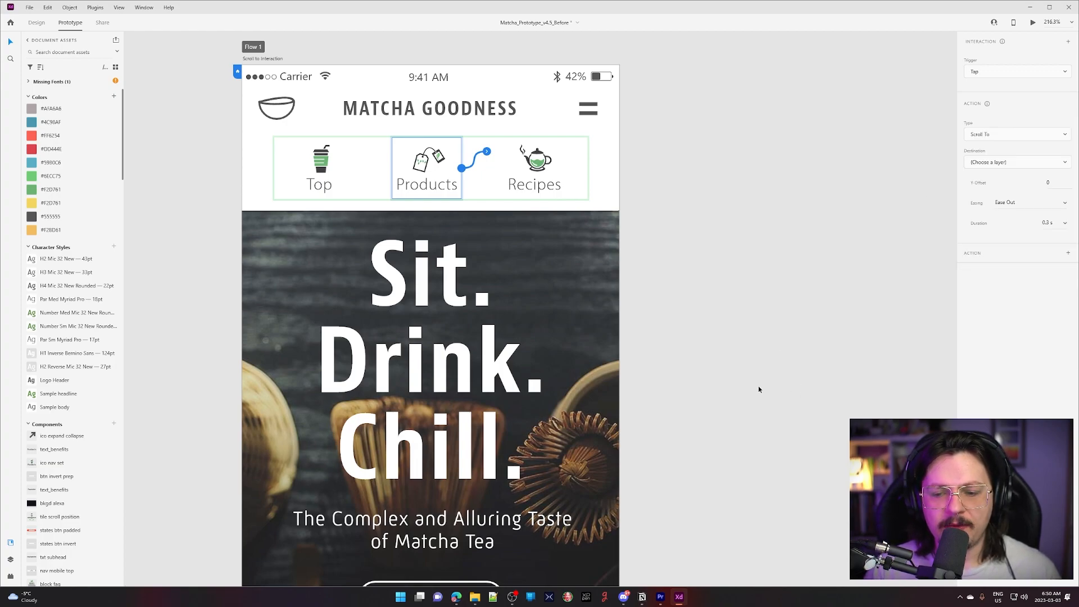
scroll(758, 385, down, 2)
scroll(758, 385, down, 2)
scroll(723, 408, down, 2)
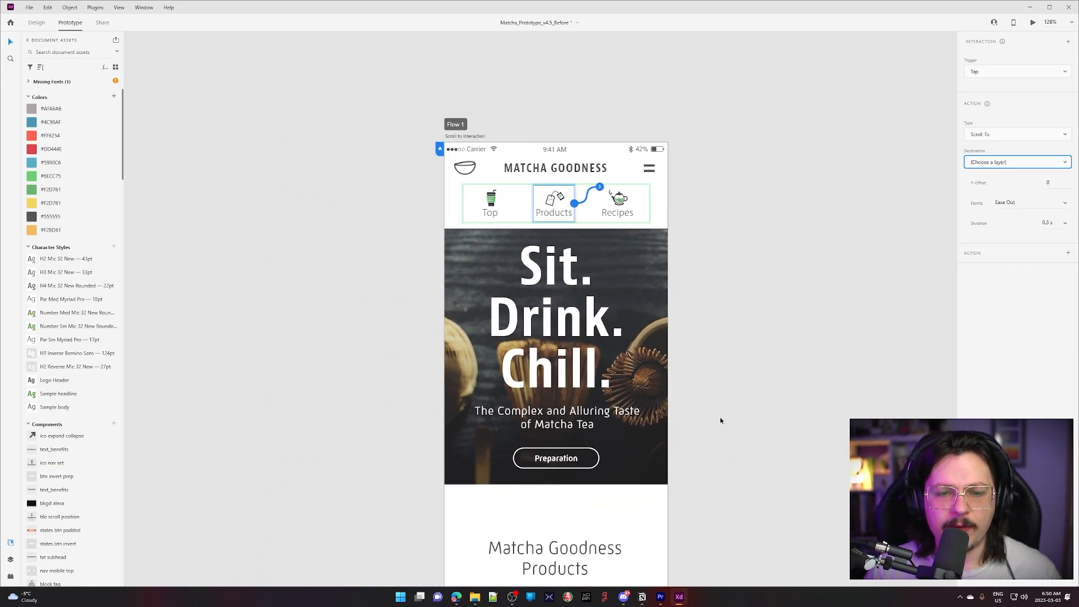
scroll(659, 461, down, 1)
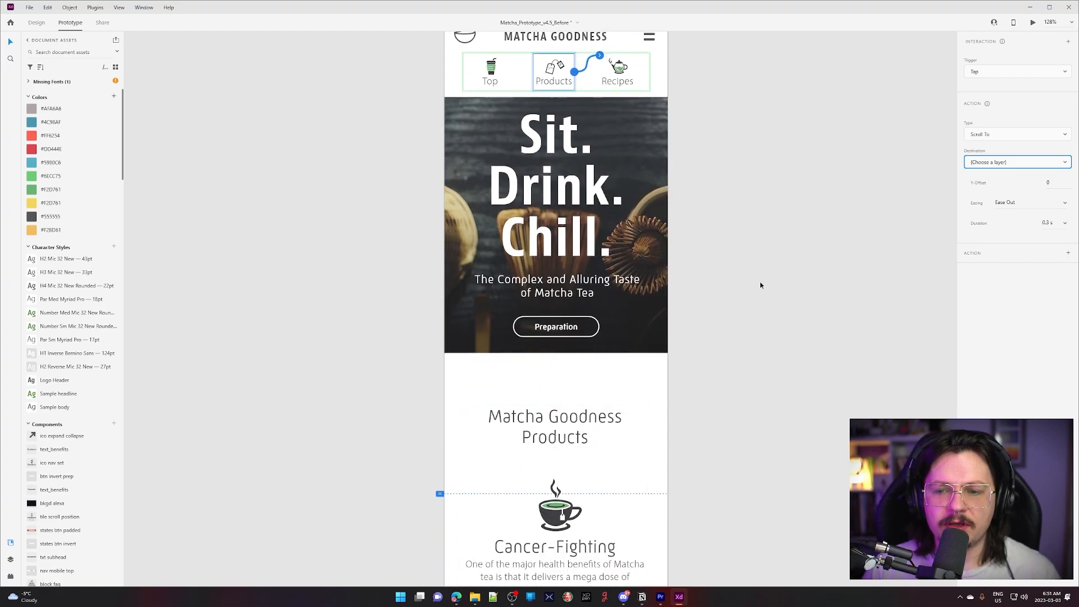
click(994, 165)
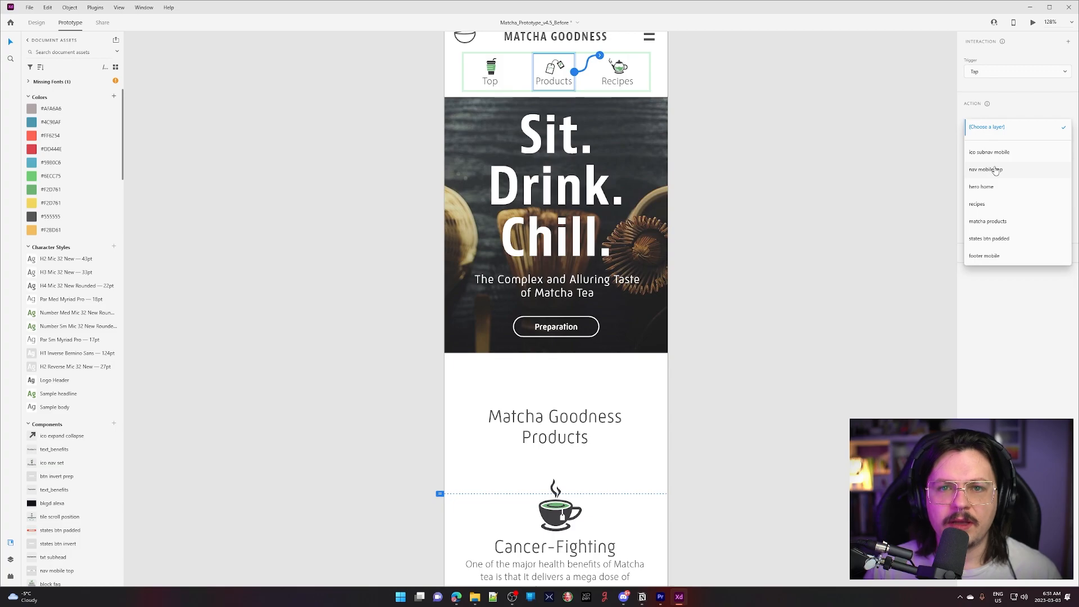
click(1004, 225)
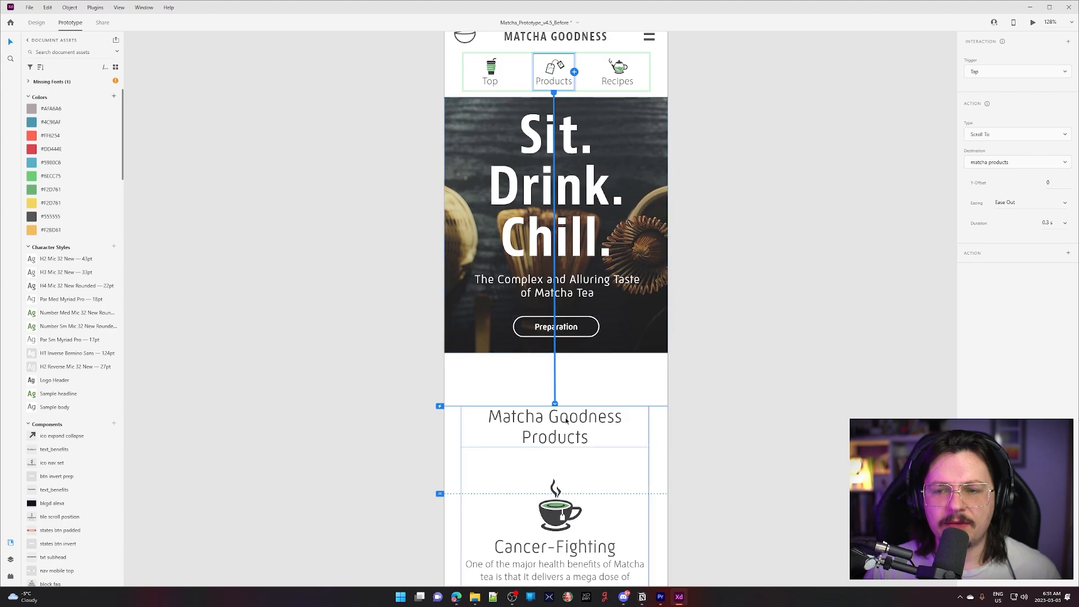
Preview the Scroll to Interaction artboard and test the Products link from the page's top and bottom
click(1033, 23)
drag(80, 8, 630, 79)
scroll(664, 384, down, 3)
scroll(665, 383, up, 3)
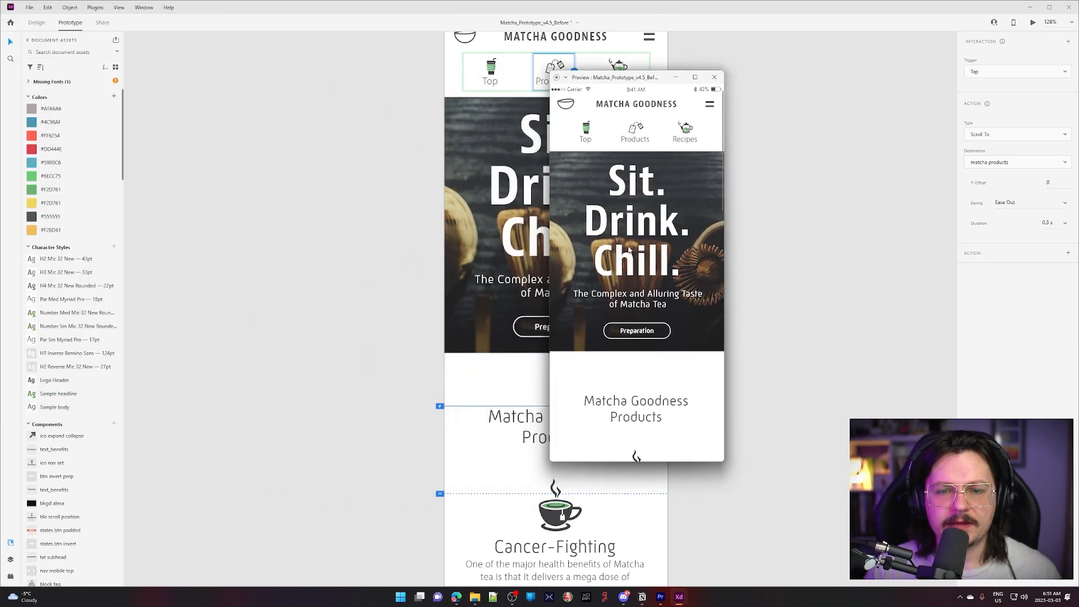
click(632, 134)
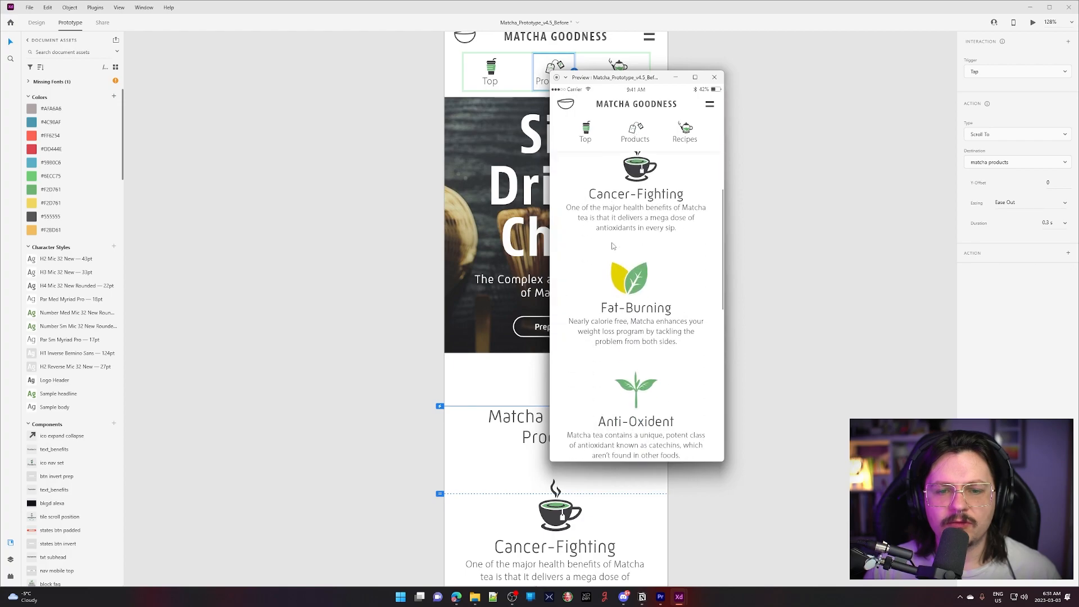
scroll(613, 248, down, 5)
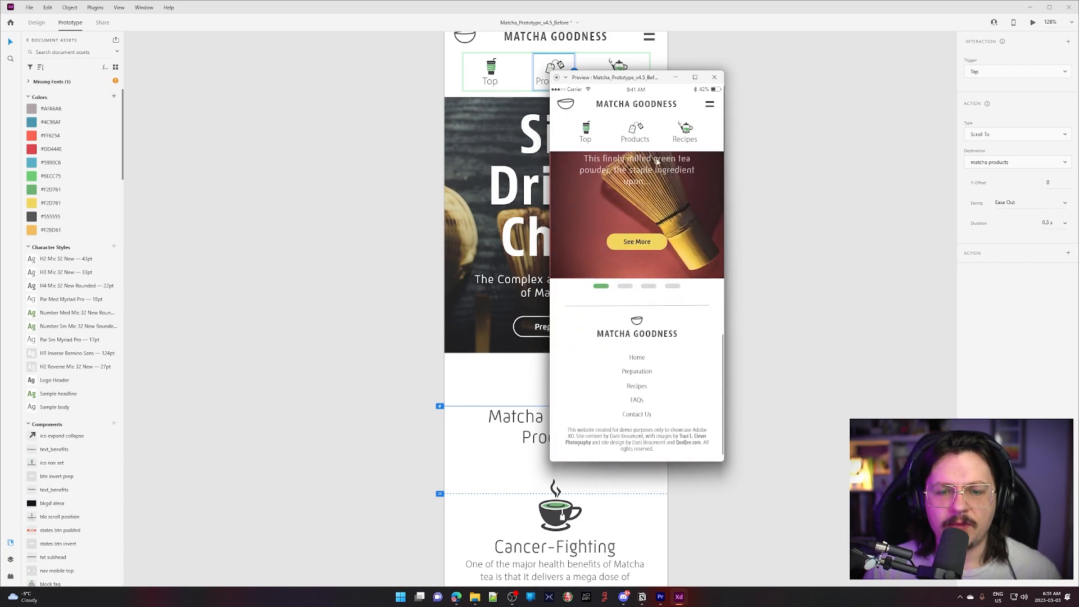
click(632, 134)
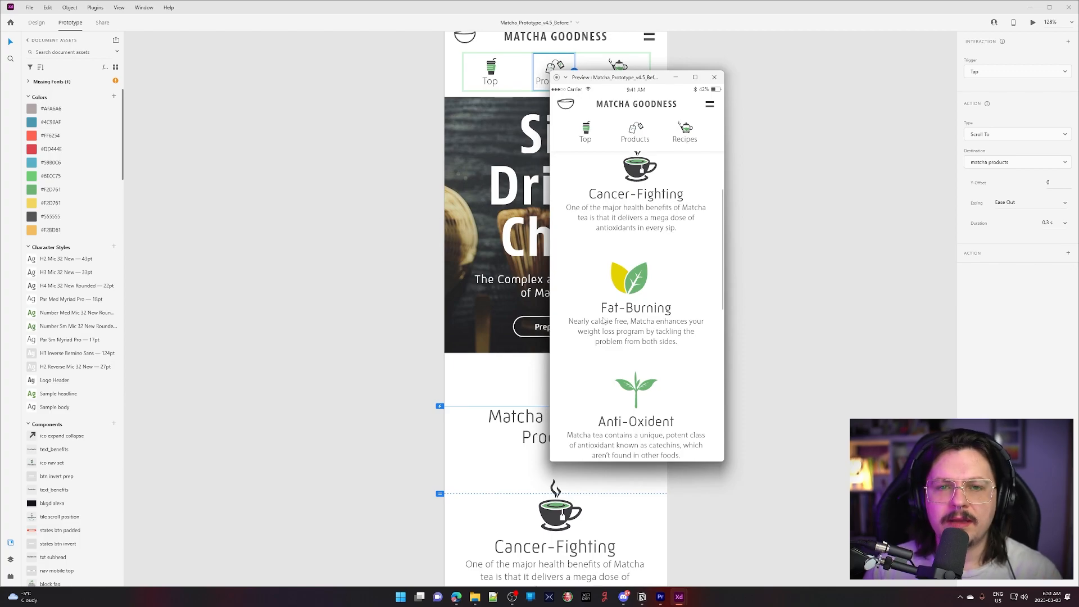
drag(654, 84, 792, 84)
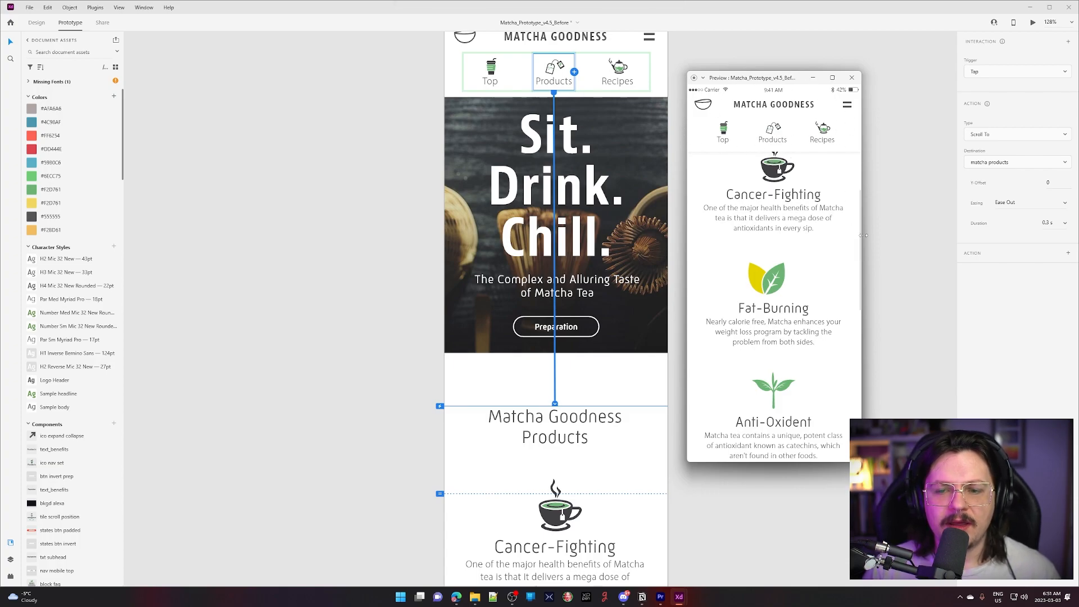
scroll(781, 225, up, 3)
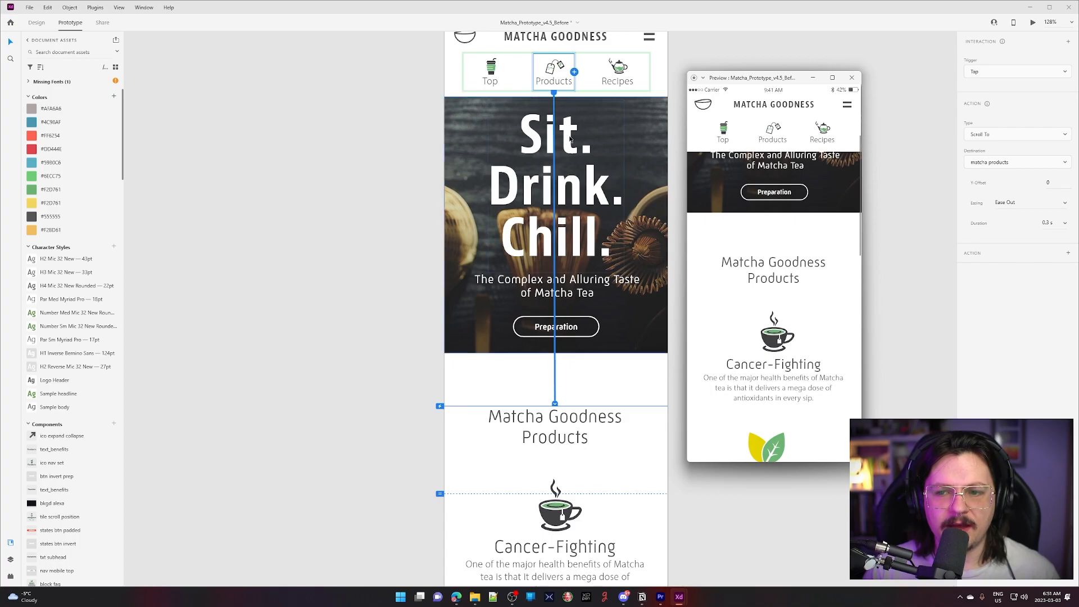
Set the Y offset of the Products link's Scroll To action to -175
click(1046, 184)
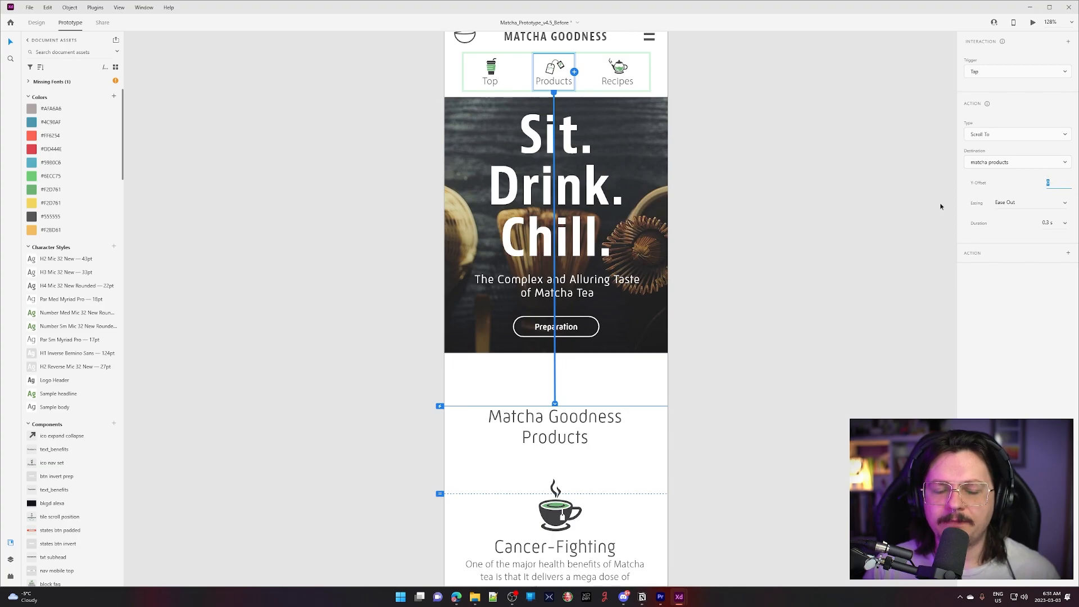
scroll(444, 356, down, 1)
mouse_move(440, 357)
mouse_down()
mouse_move(439, 334)
mouse_move(440, 355)
mouse_up()
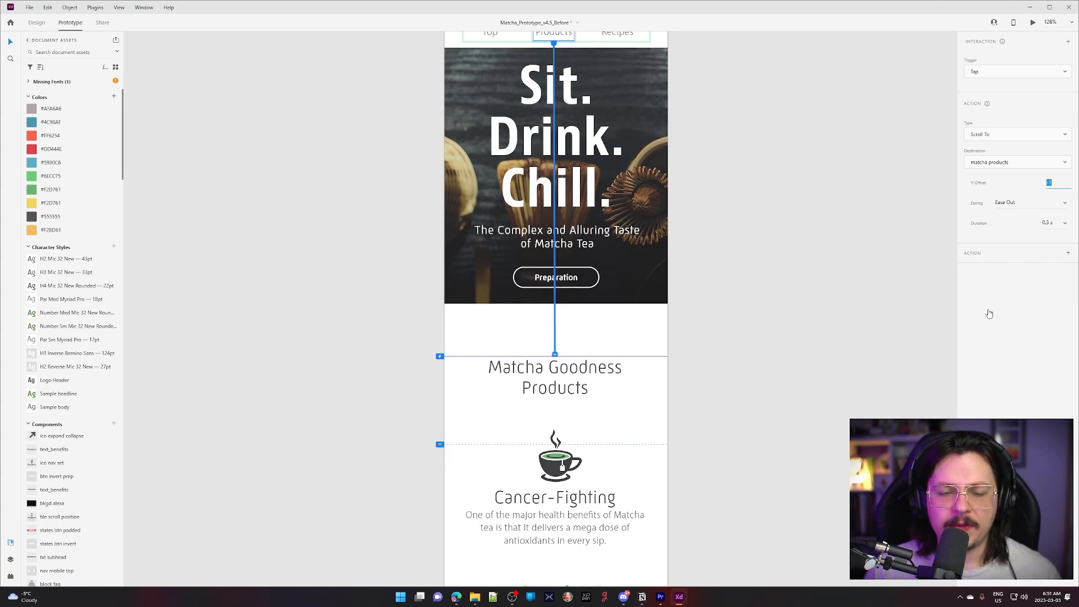
click(1058, 181)
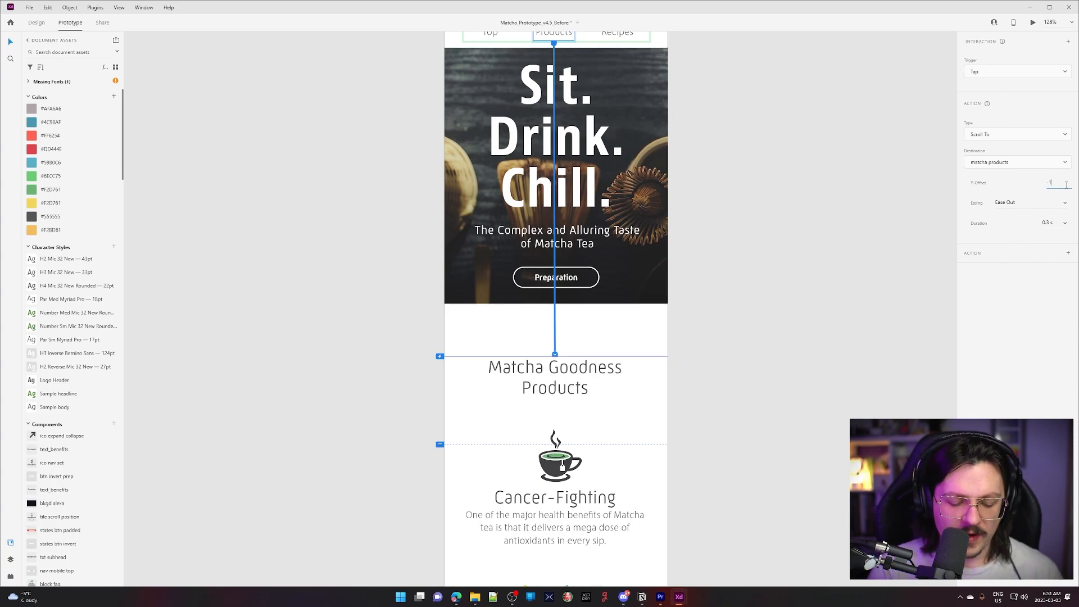
text(75)
key(Return)
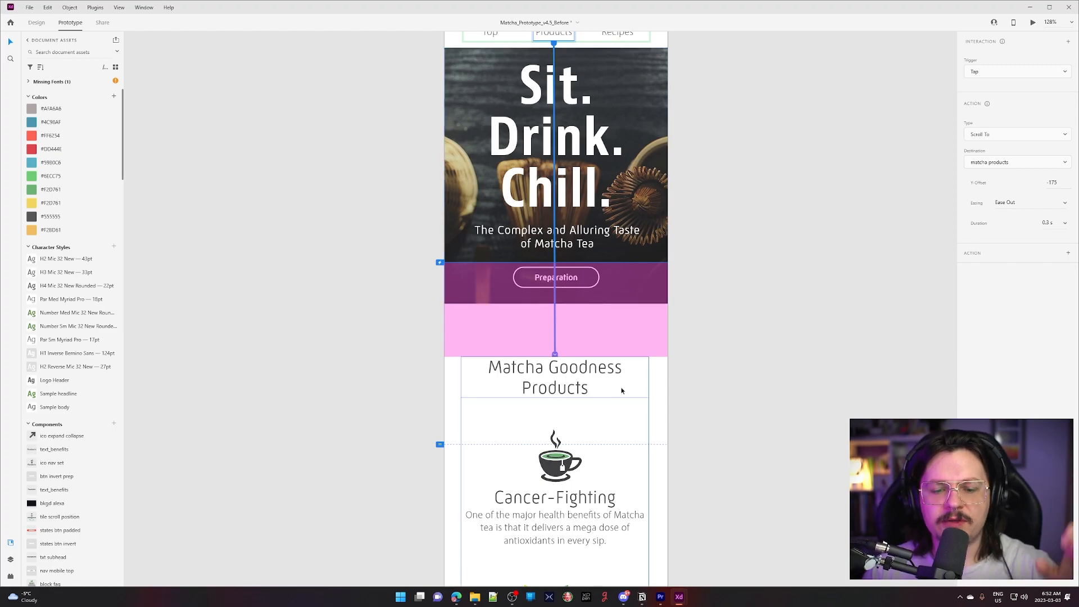
Return to the preview, test the Products link against the Matcha Goodness Products heading, scroll through the page and close the preview
click(682, 598)
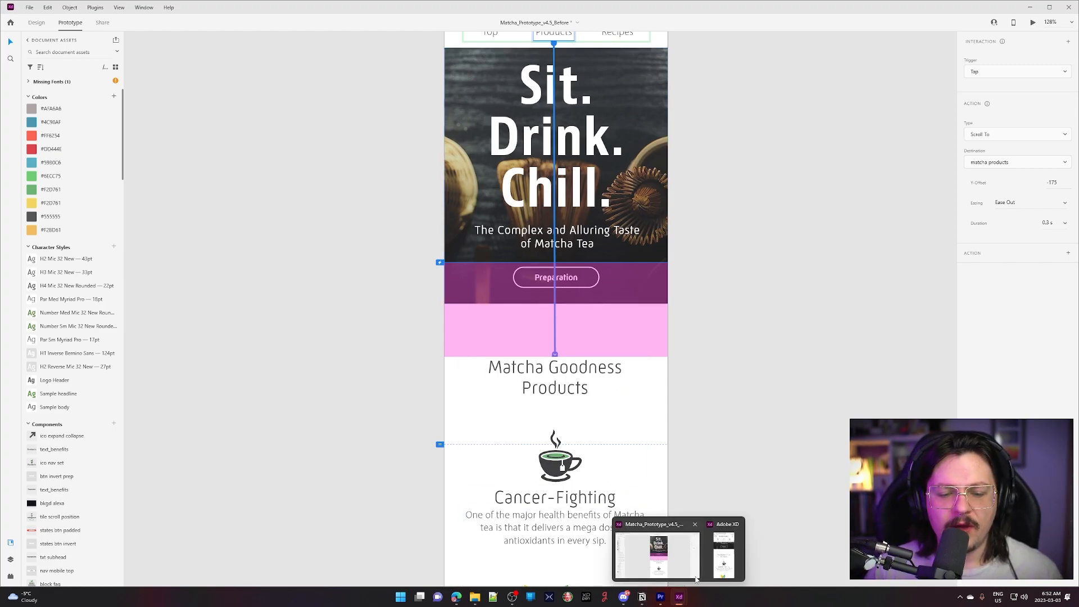
click(716, 549)
scroll(748, 353, up, 3)
click(771, 141)
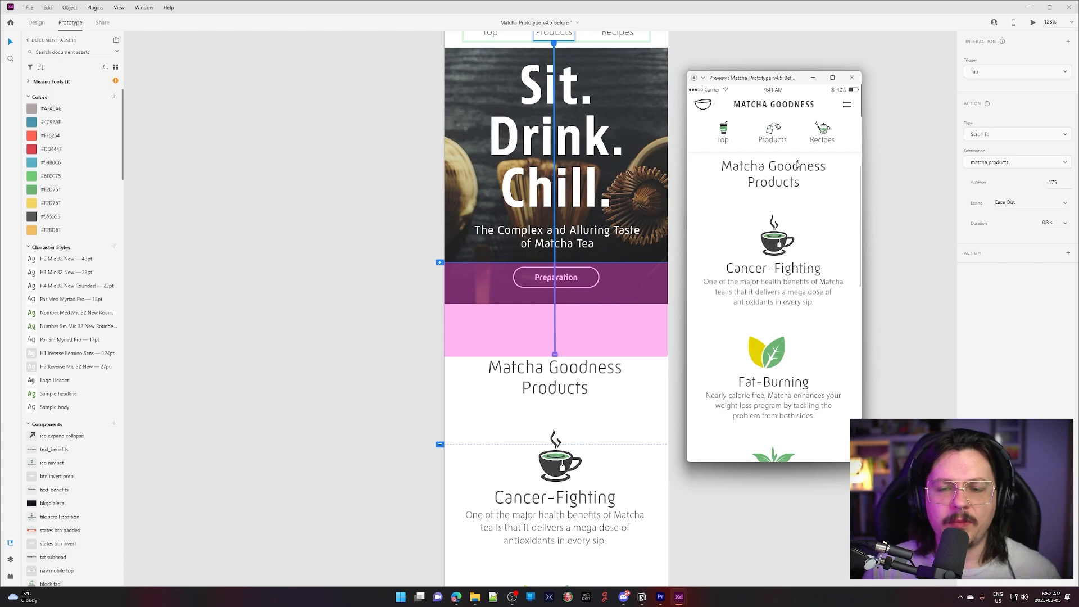
scroll(783, 191, up, 4)
scroll(782, 191, down, 10)
scroll(756, 180, up, 5)
click(851, 77)
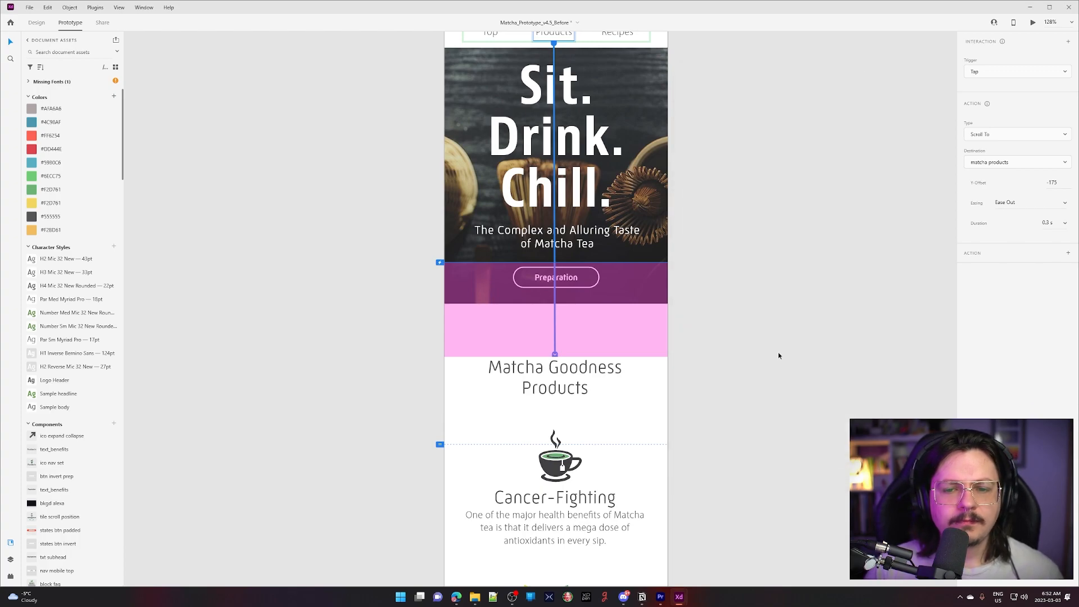
Add a tap-triggered Scroll To interaction to the Top icon link with the nav mobile top layer as its destination
click(778, 356)
scroll(700, 393, down, 5)
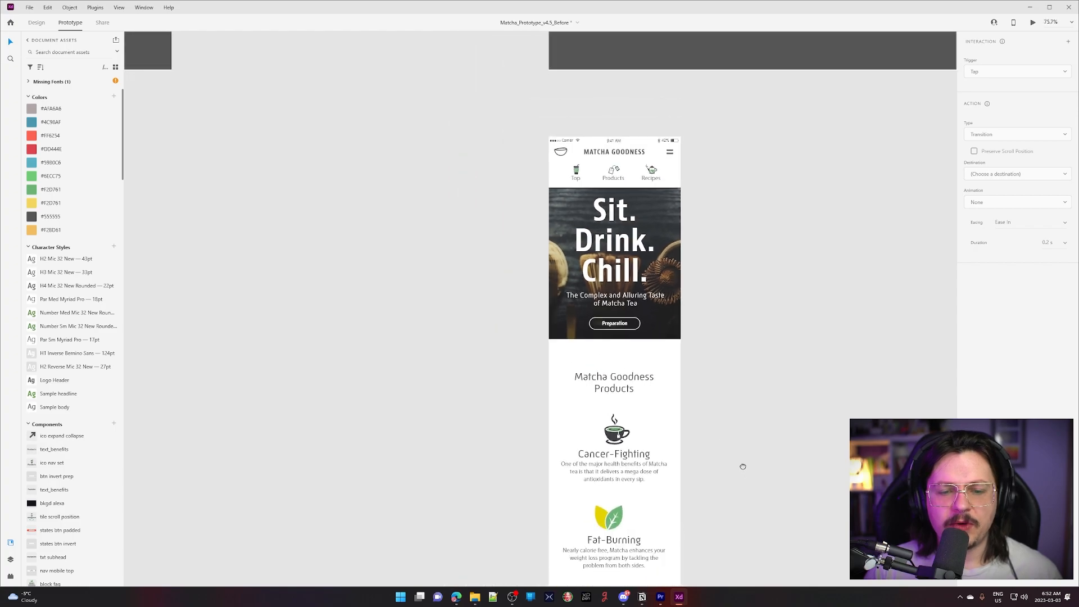
drag(667, 336, 673, 363)
scroll(673, 363, down, 2)
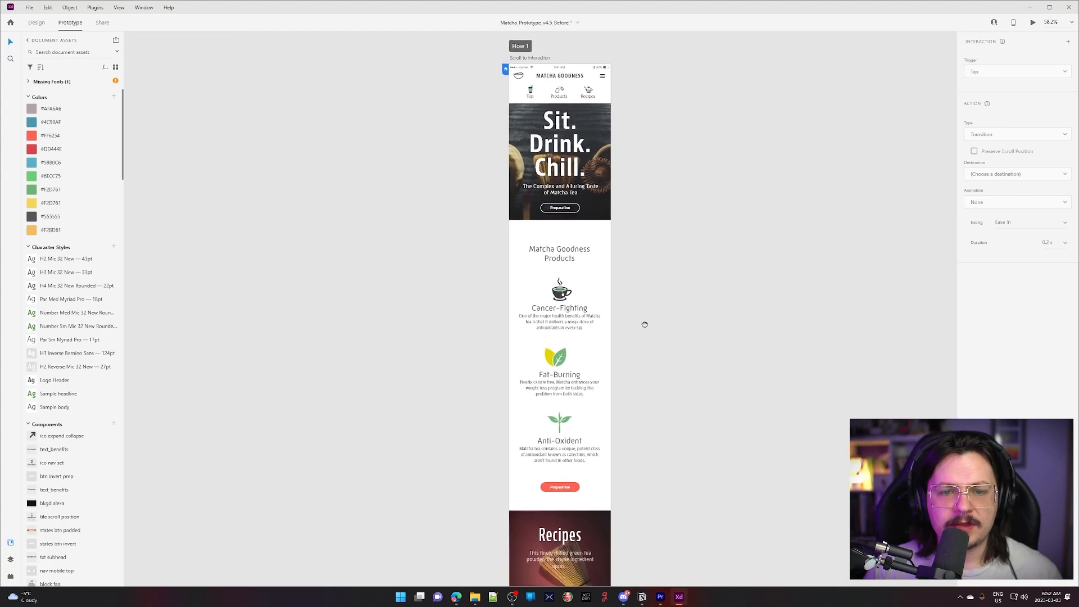
double_click(529, 93)
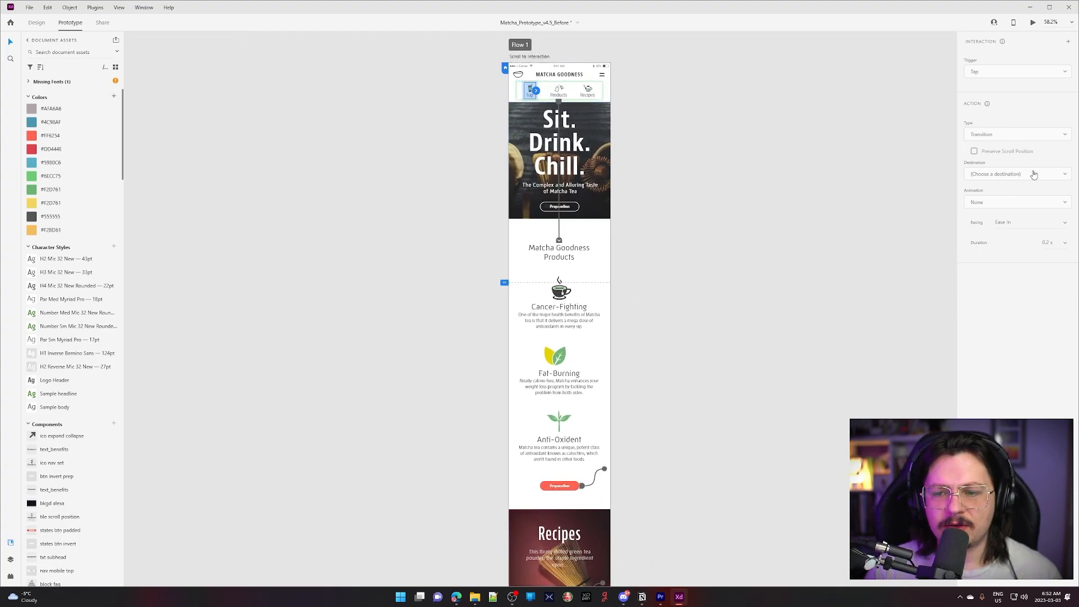
click(536, 91)
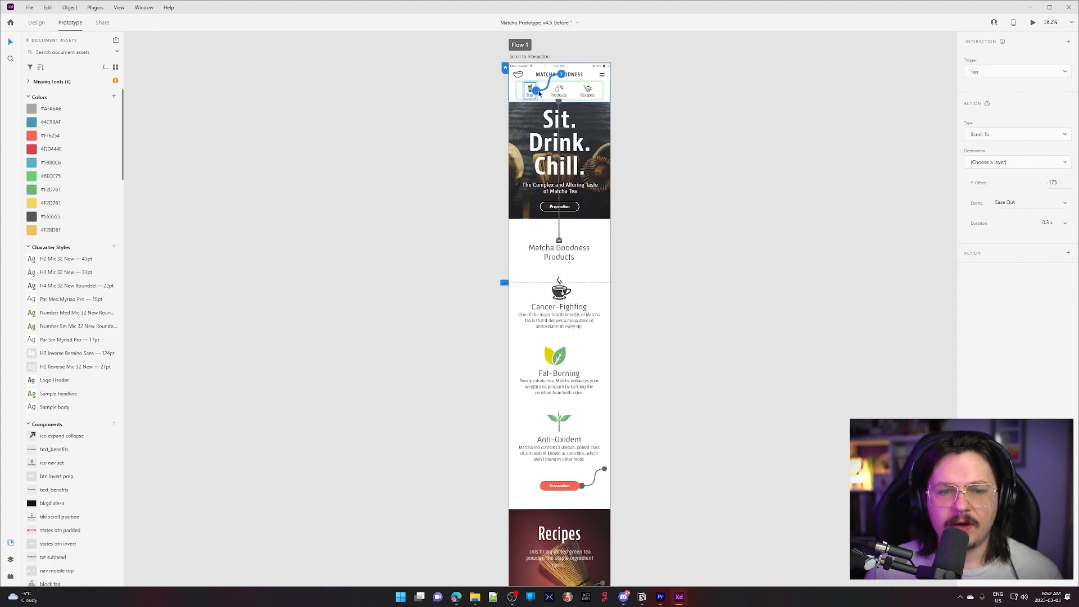
click(1022, 138)
click(978, 138)
click(1036, 163)
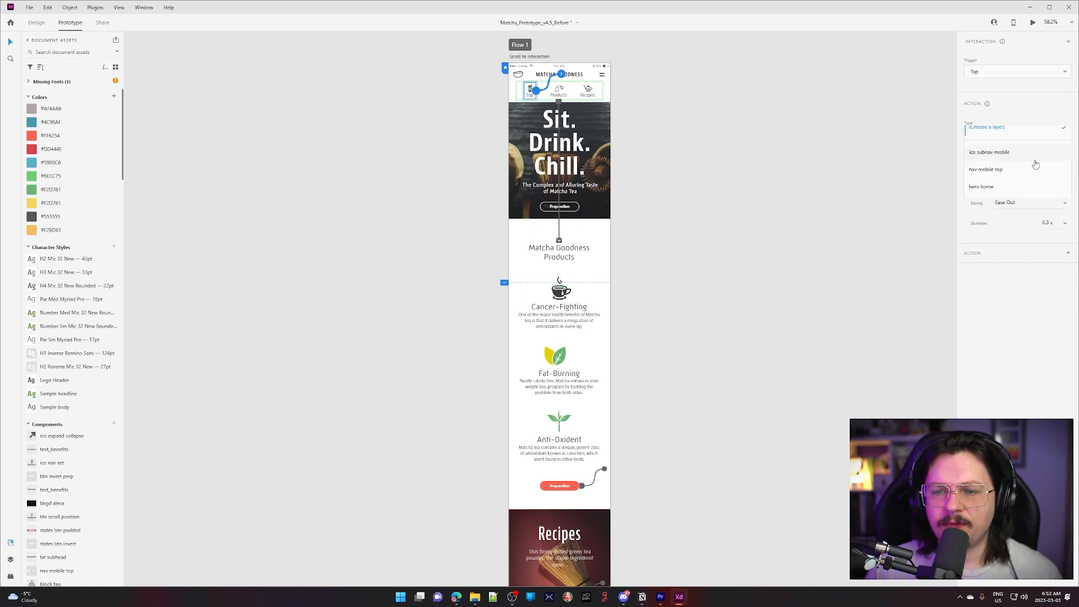
click(1003, 171)
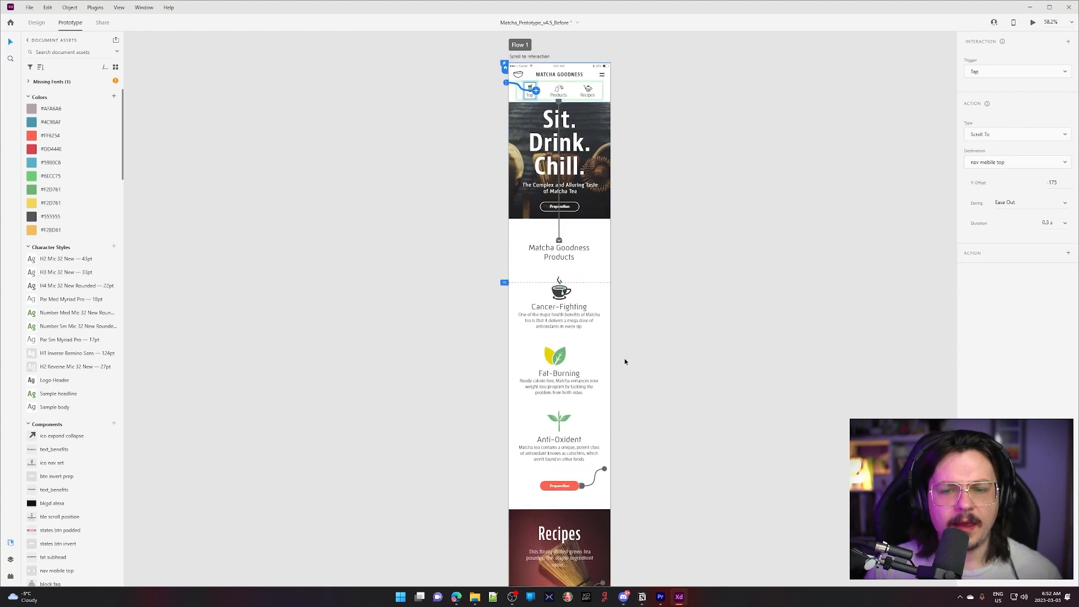
Add a tap-triggered Scroll To interaction to the Recipes icon link with the recipes layer as its destination
scroll(584, 386, down, 4)
scroll(564, 388, up, 3)
click(588, 72)
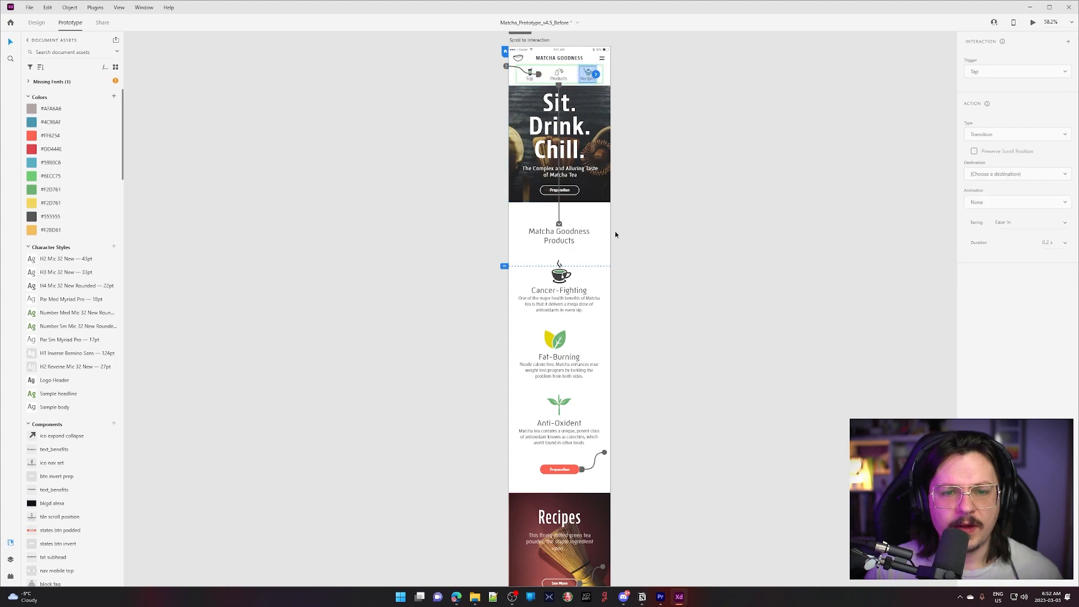
click(596, 75)
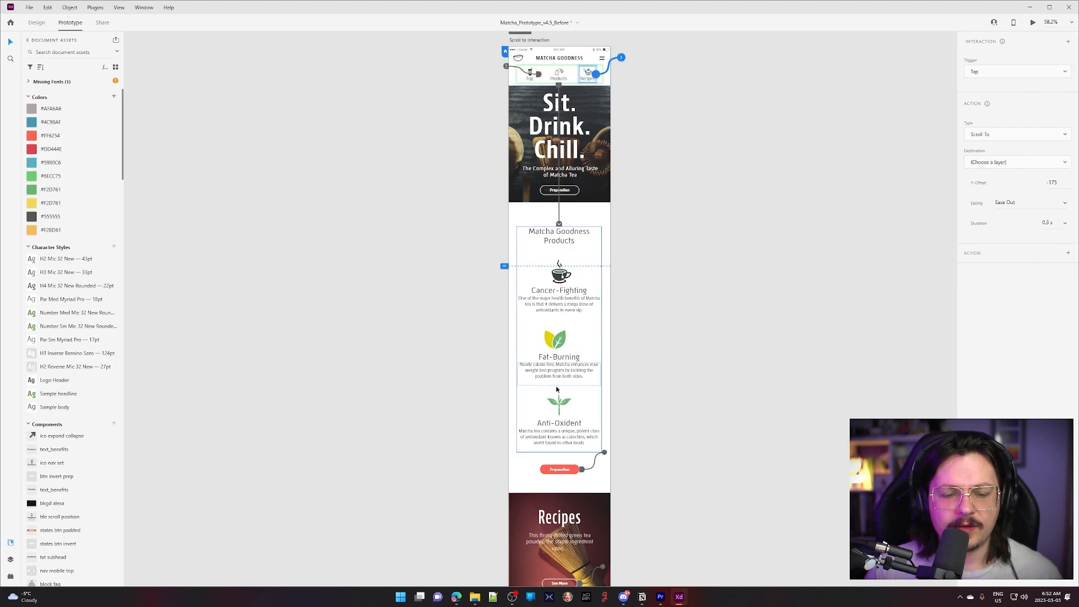
scroll(572, 477, down, 3)
scroll(629, 101, up, 2)
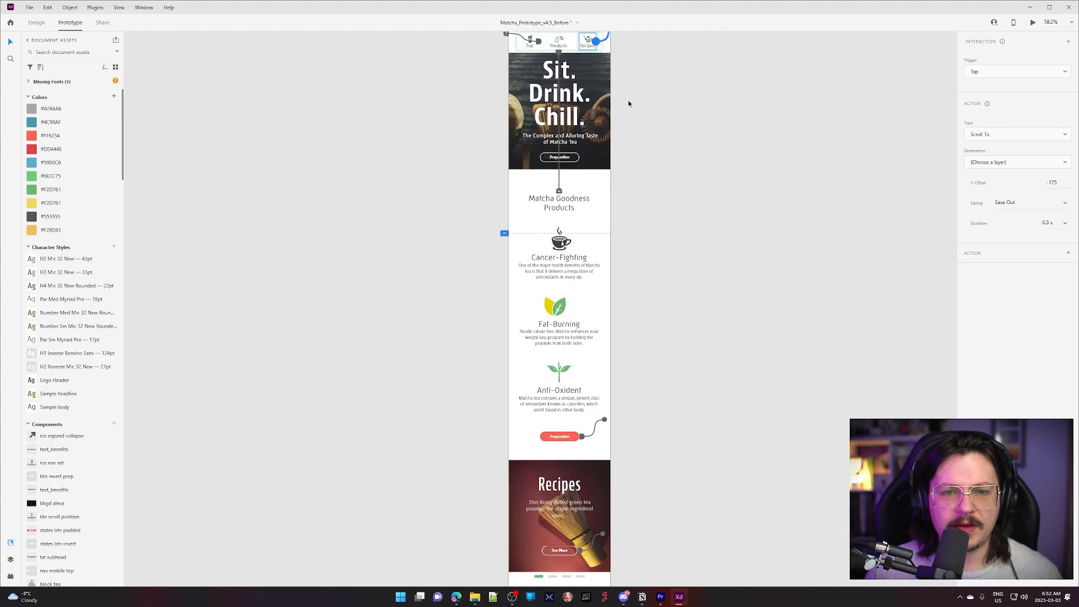
click(1040, 162)
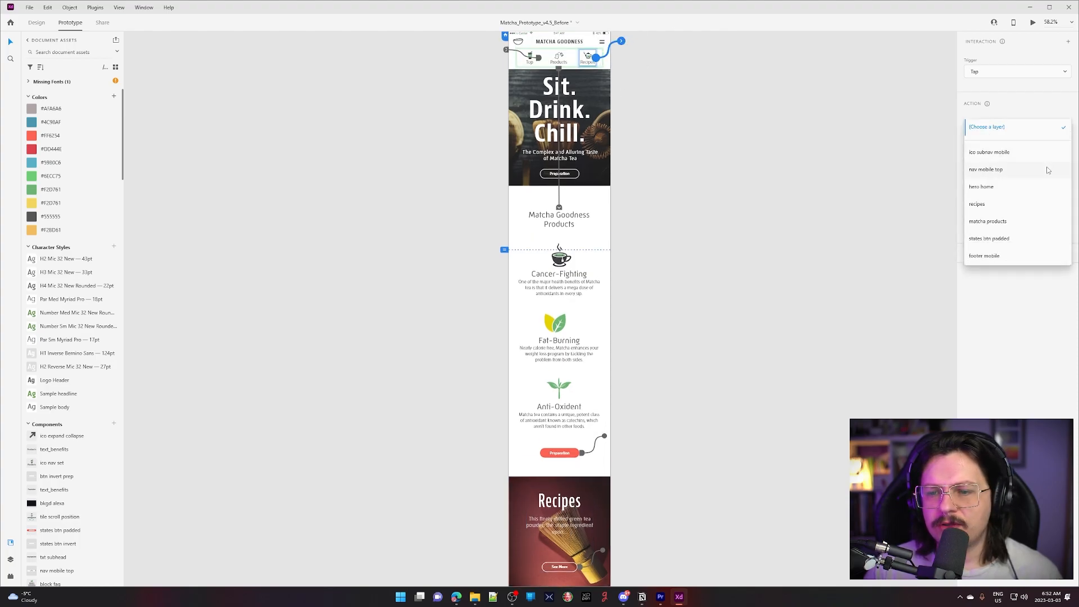
click(994, 206)
Review the Y offset of the Recipes link's Scroll To action against the space above the Recipes section
scroll(789, 342, up, 4)
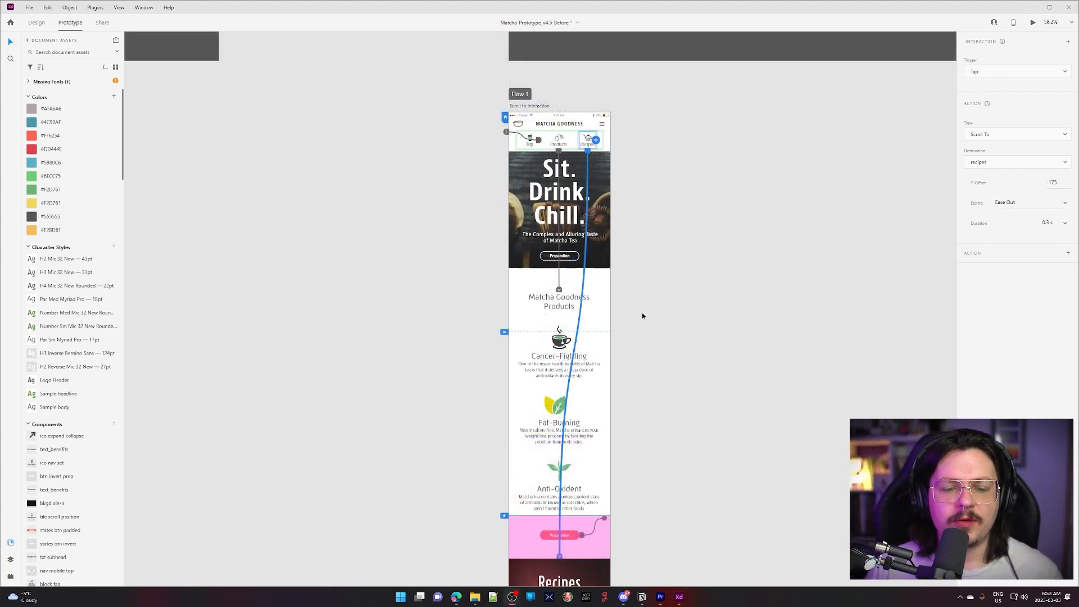
scroll(607, 327, down, 4)
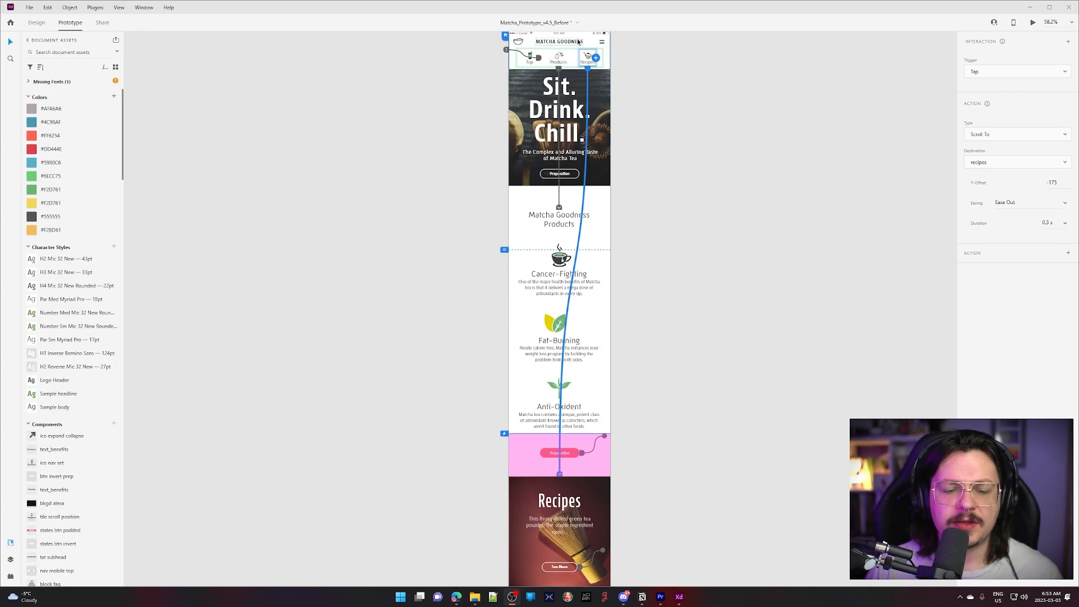
scroll(523, 401, down, 3)
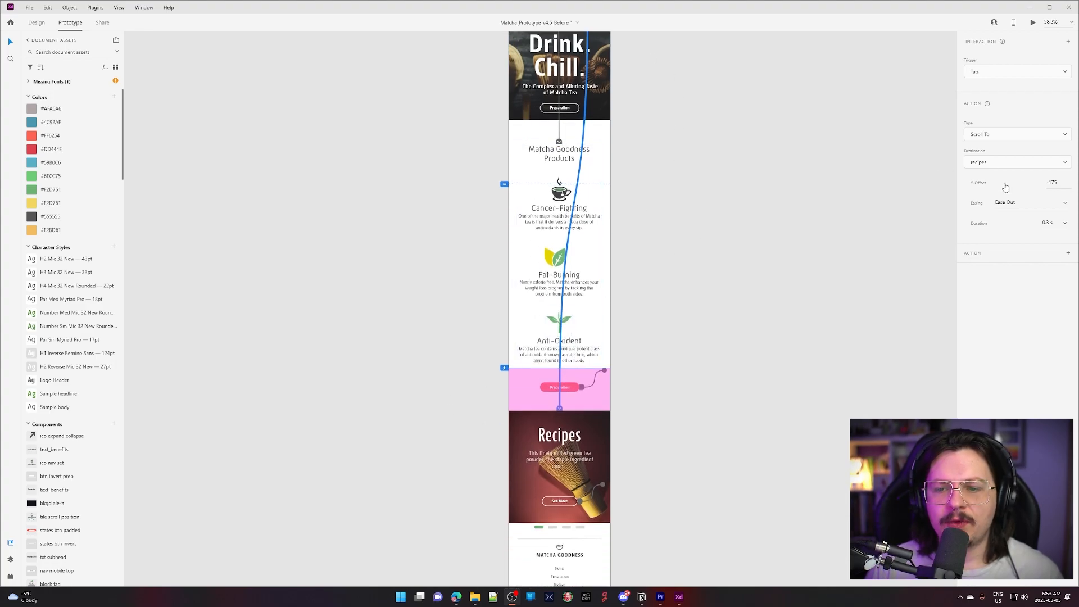
click(1058, 183)
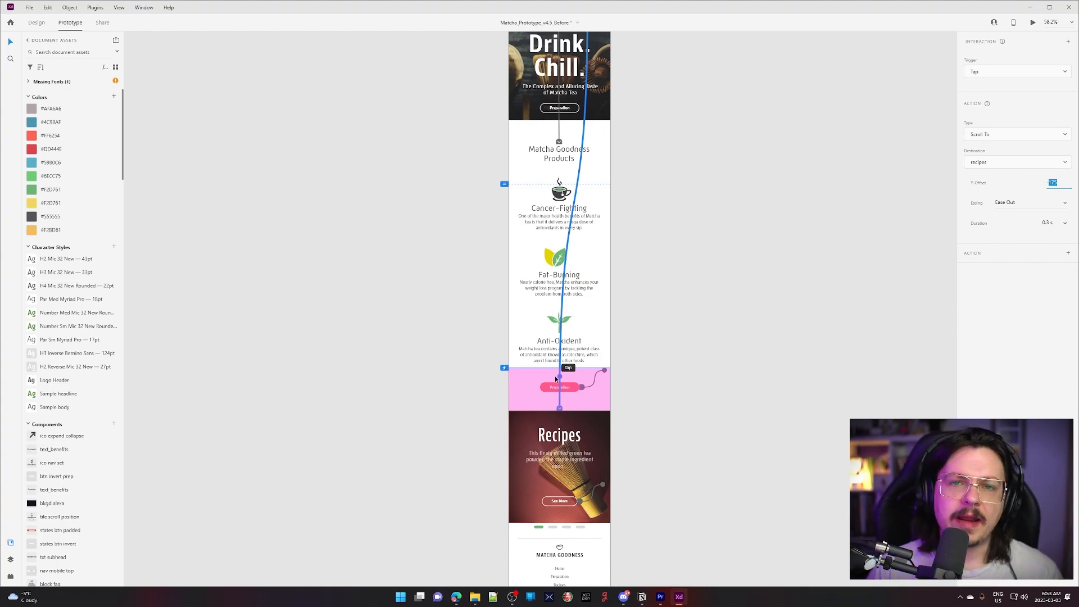
scroll(453, 234, up, 1)
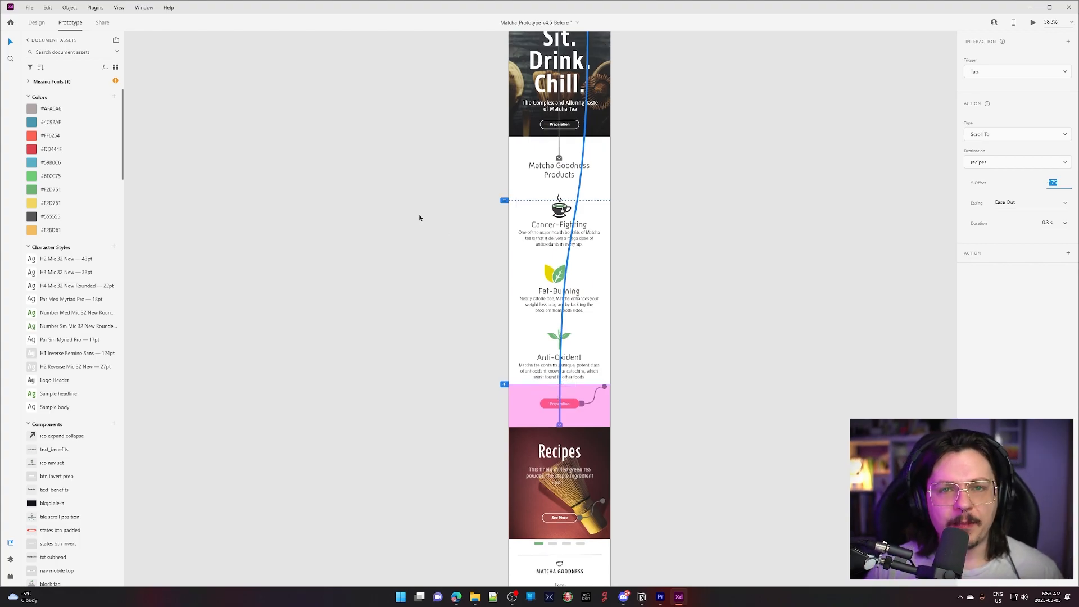
scroll(760, 161, up, 6)
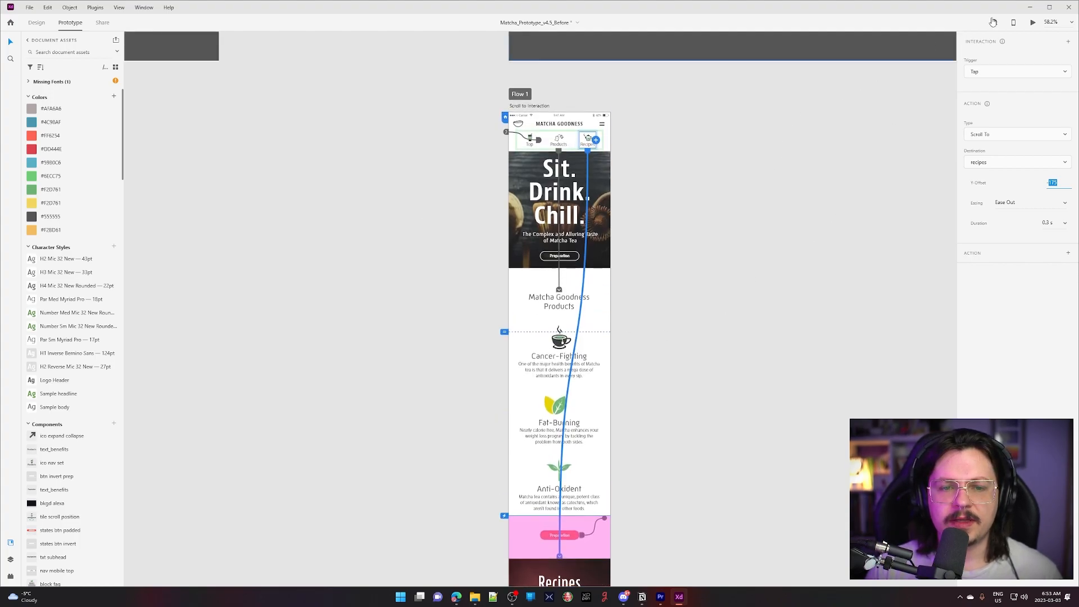
Preview the Scroll to Interaction artboard and test the Products, Recipes and Top links in turn
click(1032, 23)
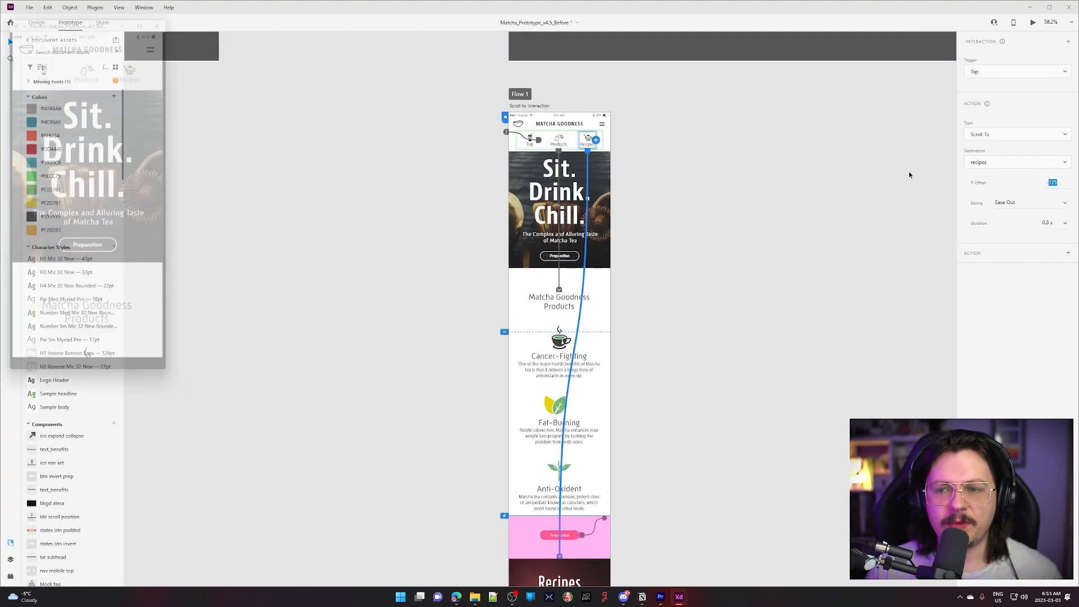
drag(102, 10, 556, 102)
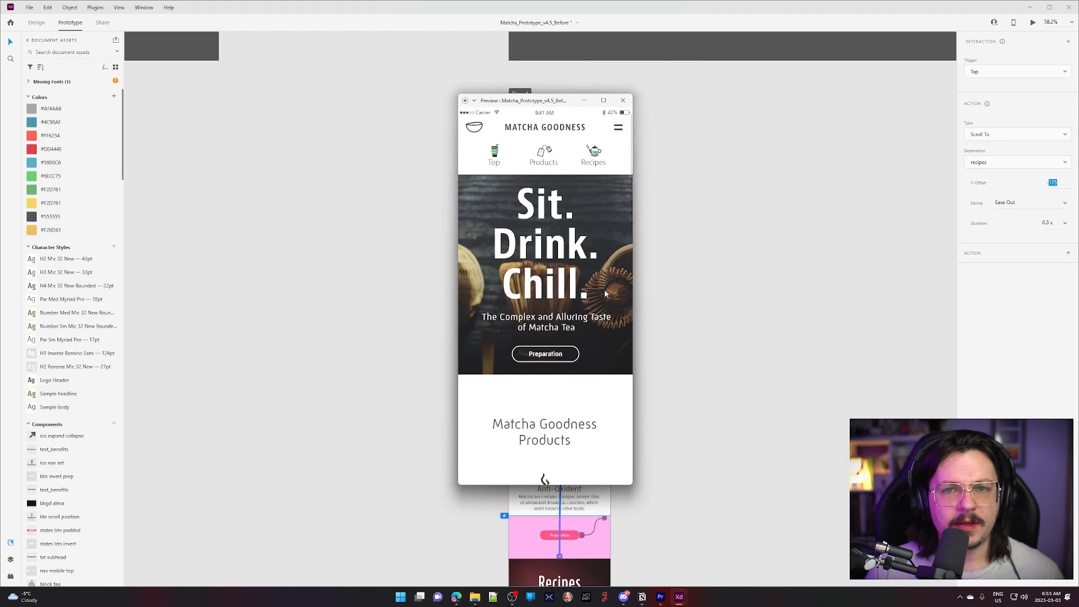
click(541, 160)
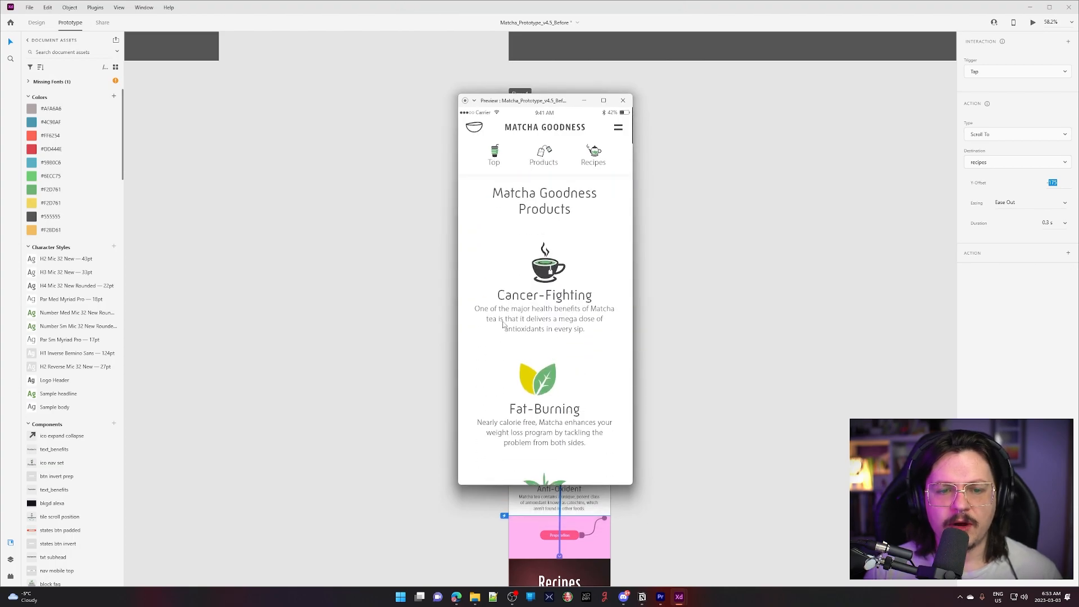
click(590, 169)
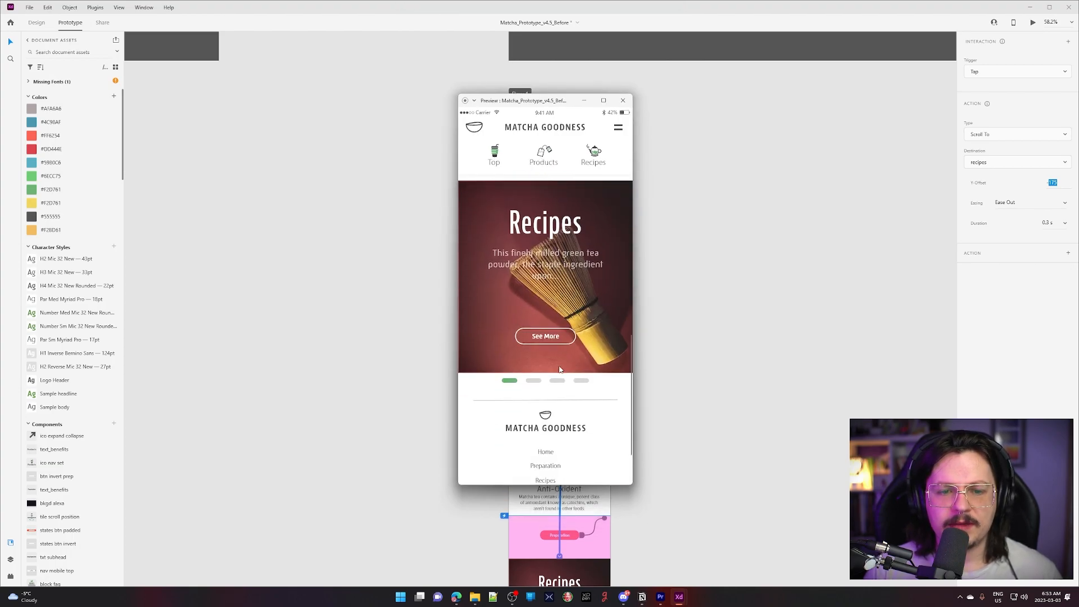
click(494, 149)
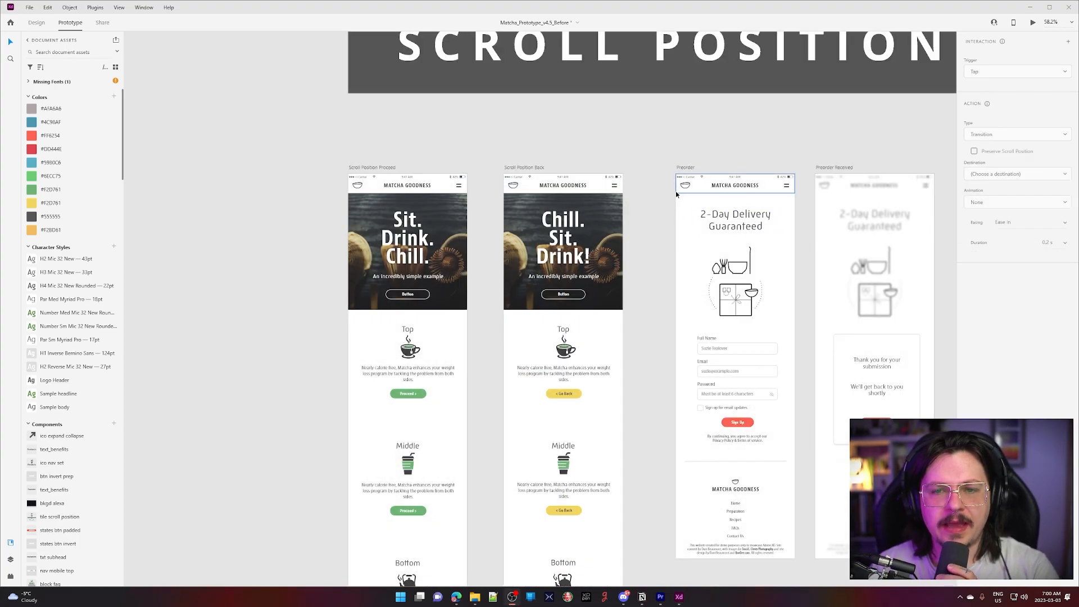
Examine the Scroll Position artboards and the existing hover interactions on the Top and Bottom sections' Proceed buttons
scroll(650, 202, down, 4)
scroll(646, 270, up, 5)
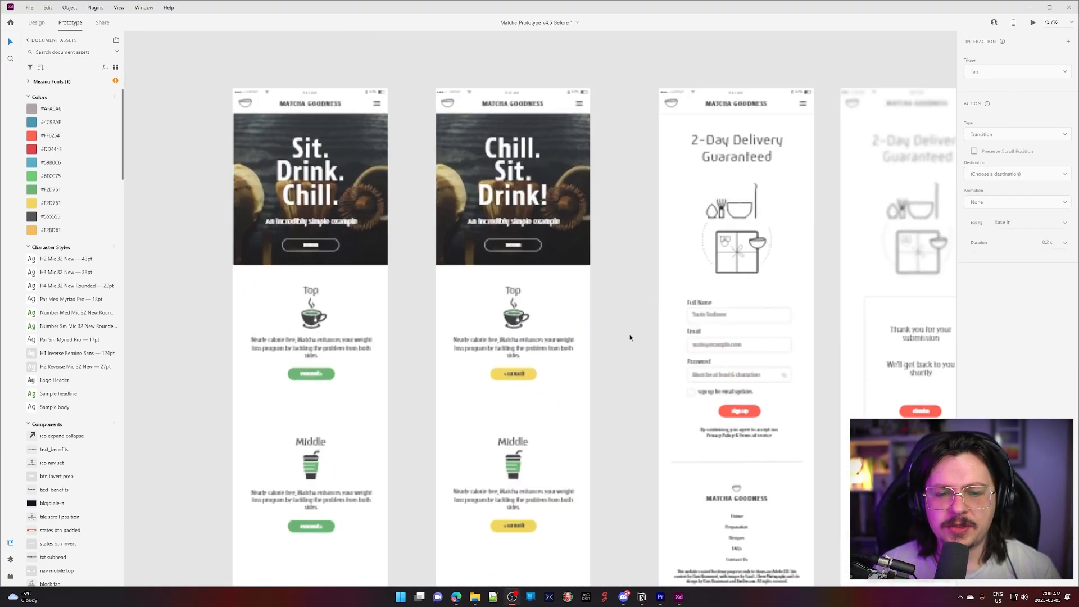
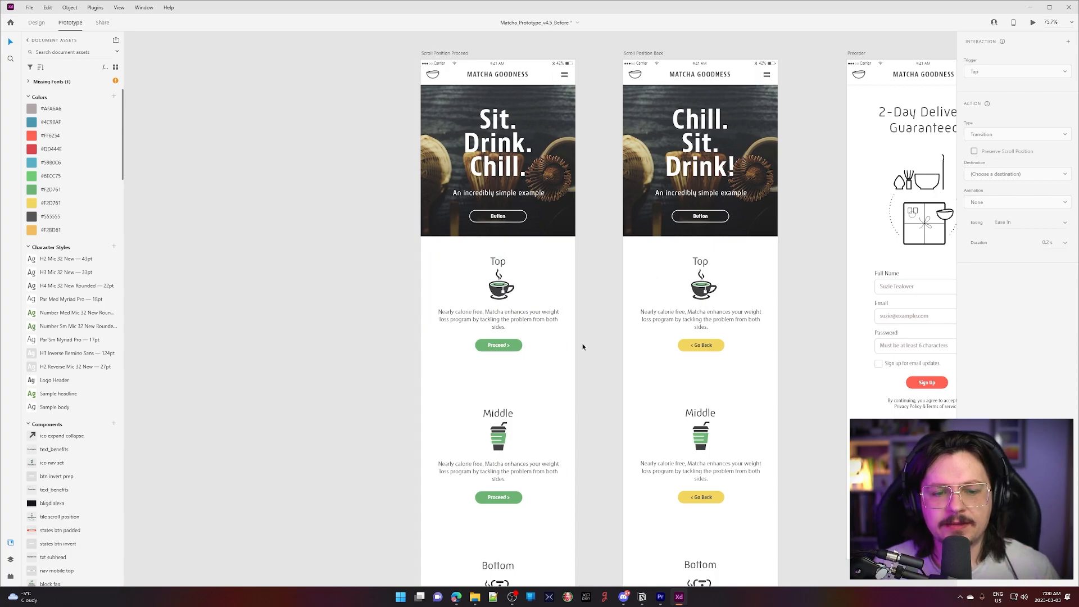
scroll(582, 347, up, 3)
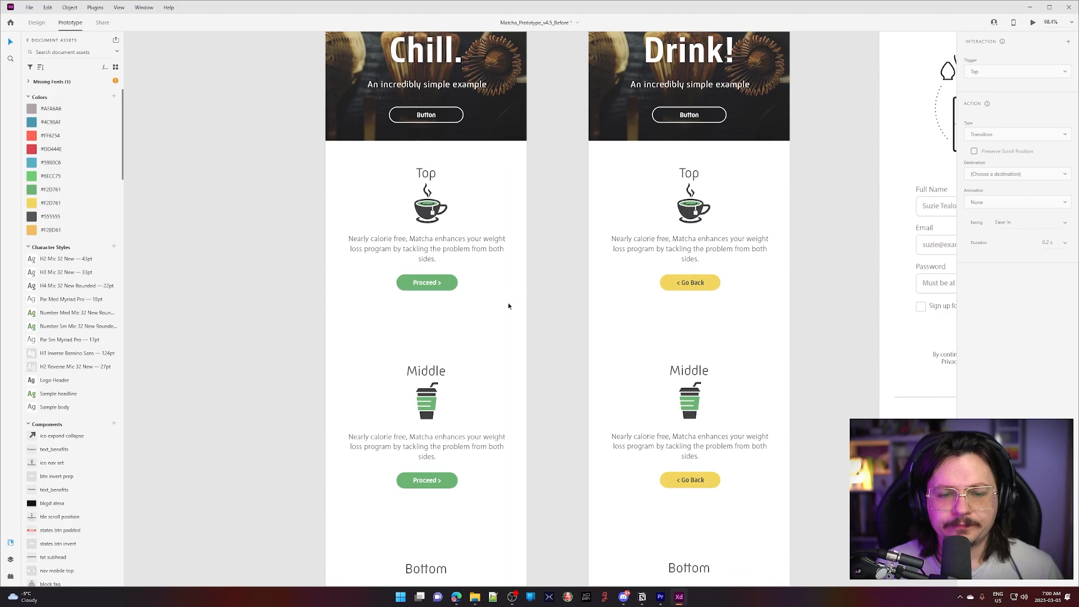
double_click(454, 282)
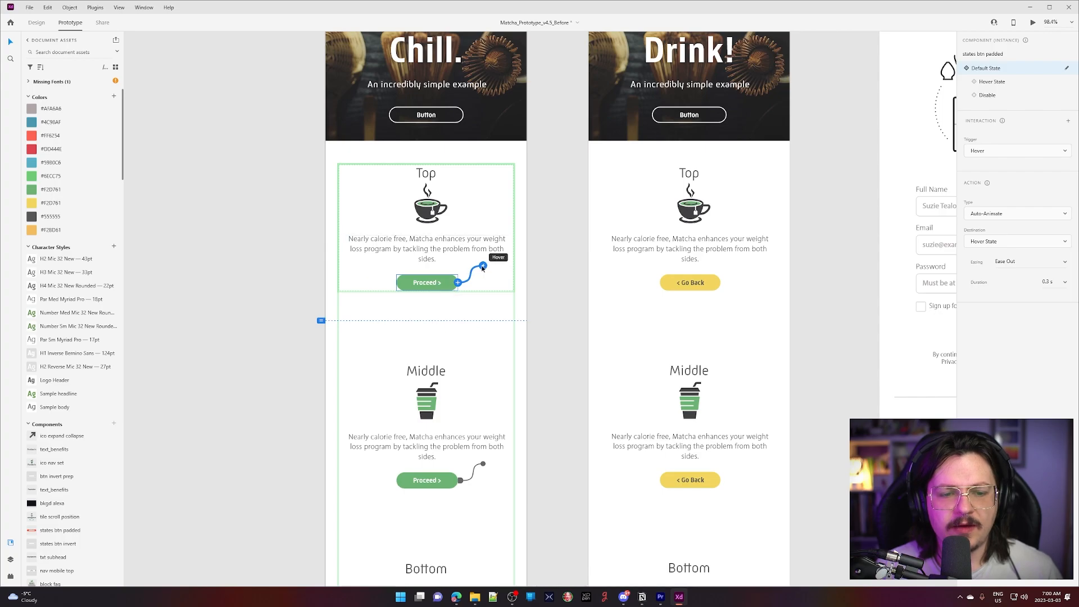
click(446, 471)
scroll(513, 461, down, 3)
scroll(514, 465, down, 5)
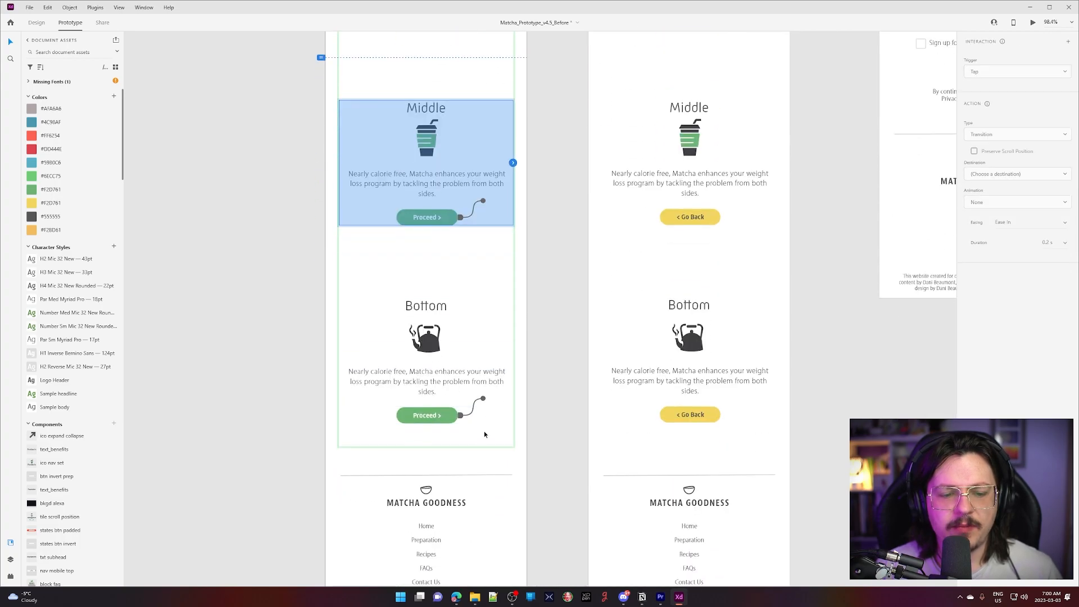
double_click(447, 415)
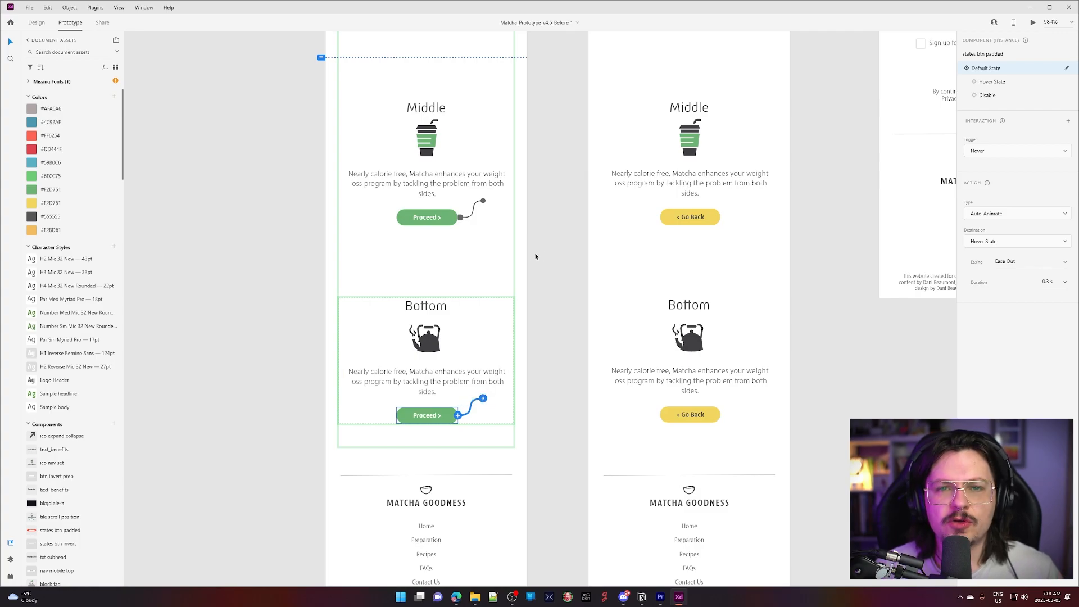
Add a tap-triggered Transition interaction to the Top section's Proceed button on the Scroll Position Proceed artboard
scroll(533, 255, up, 7)
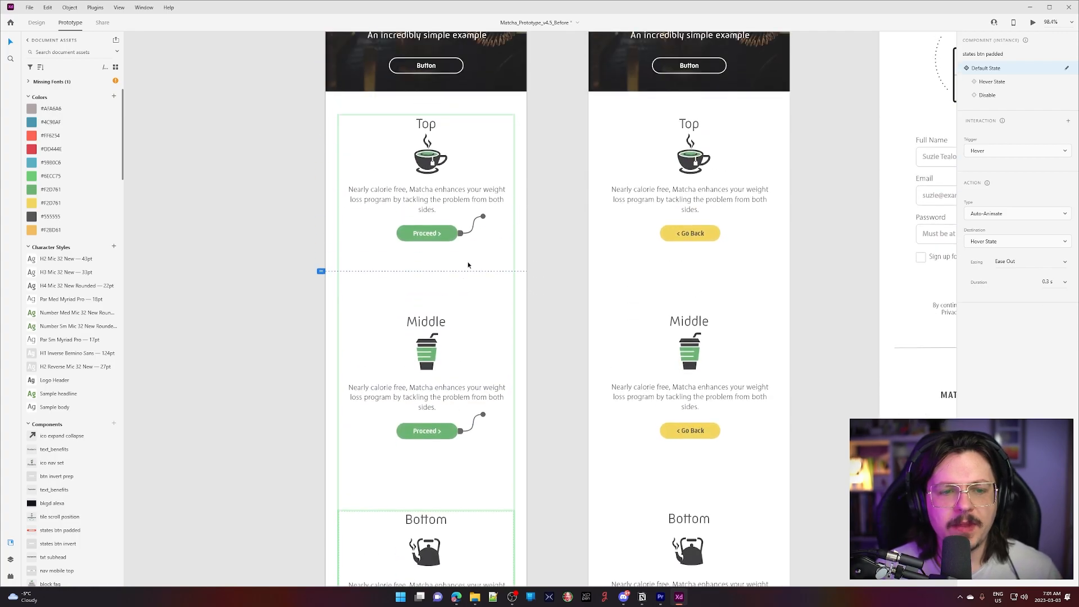
double_click(453, 252)
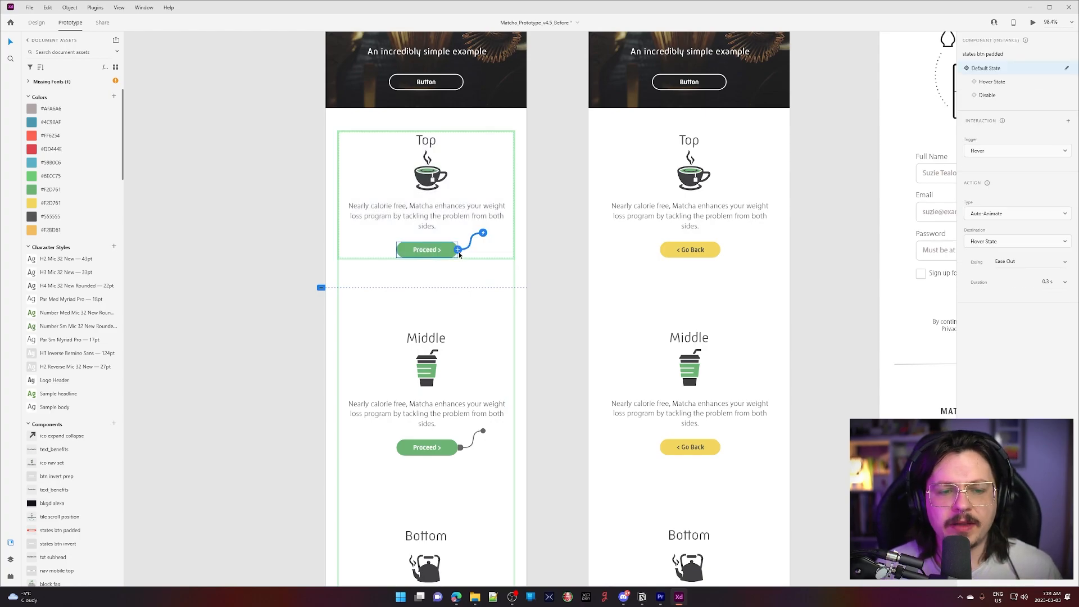
click(460, 251)
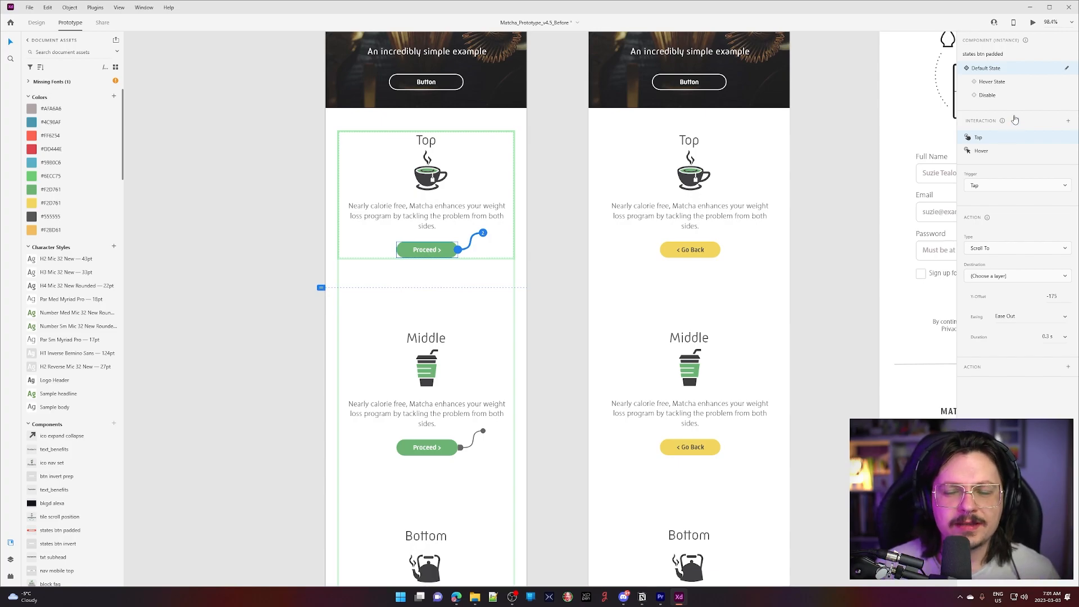
click(1023, 189)
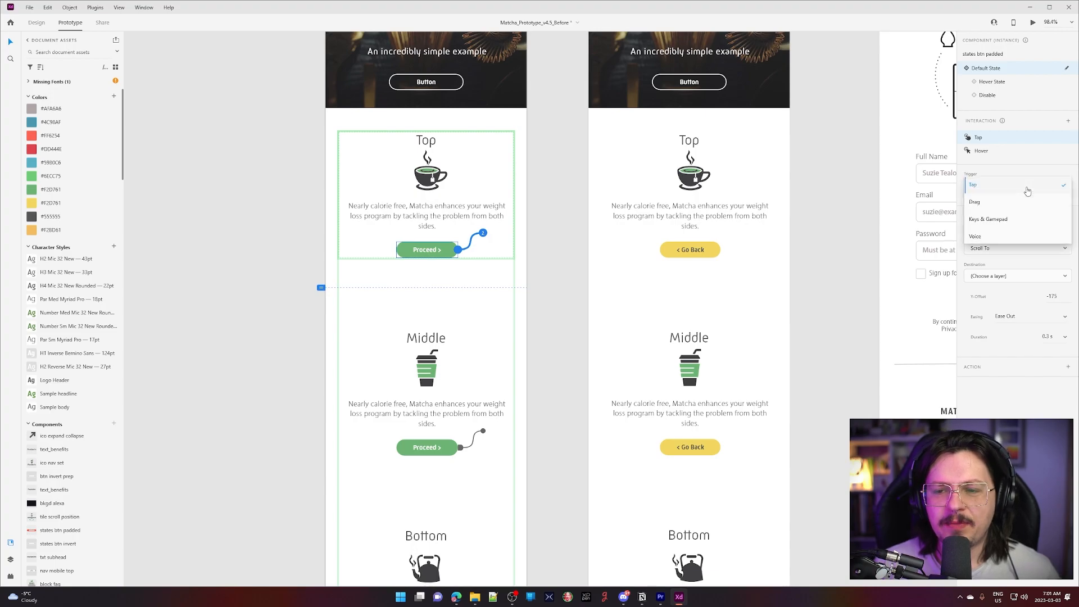
click(1025, 198)
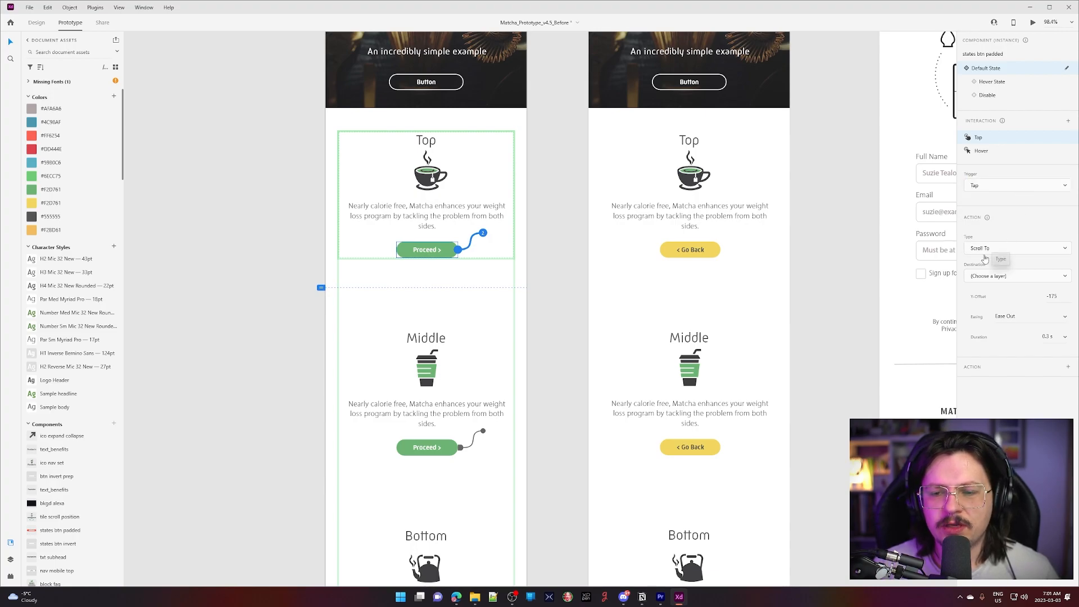
click(1022, 249)
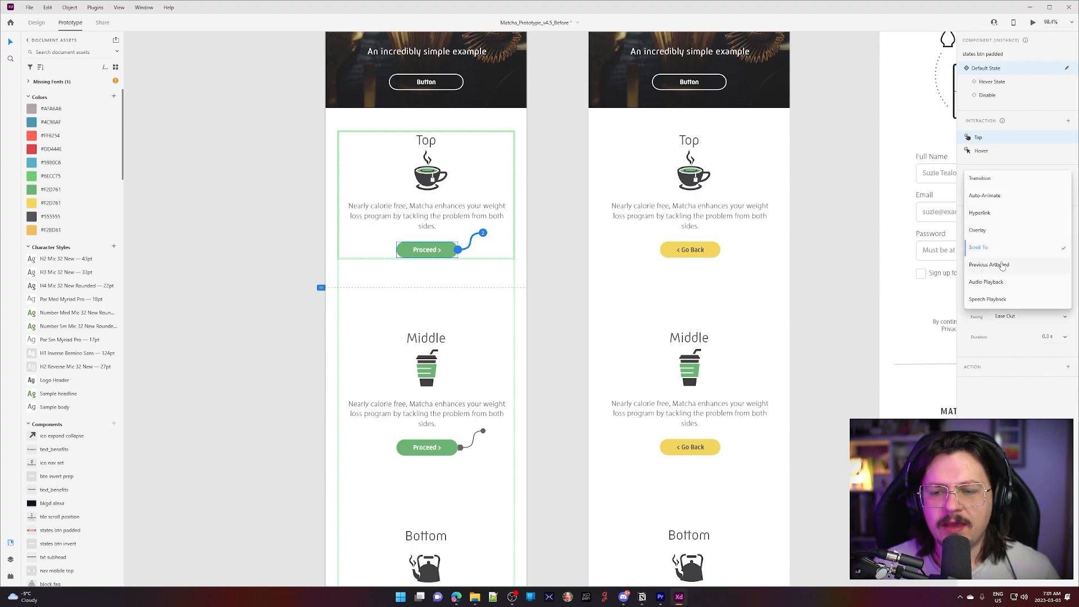
click(1000, 181)
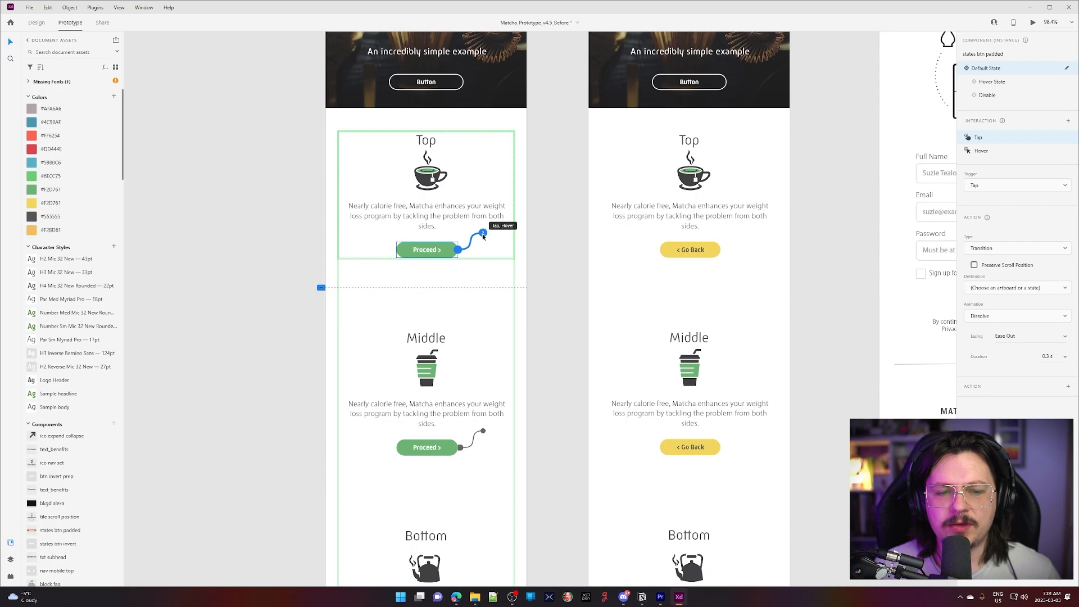
Set the Top Proceed transition's destination to Scroll Position Back and enable Preserve Scroll Position
click(1023, 289)
scroll(804, 296, up, 5)
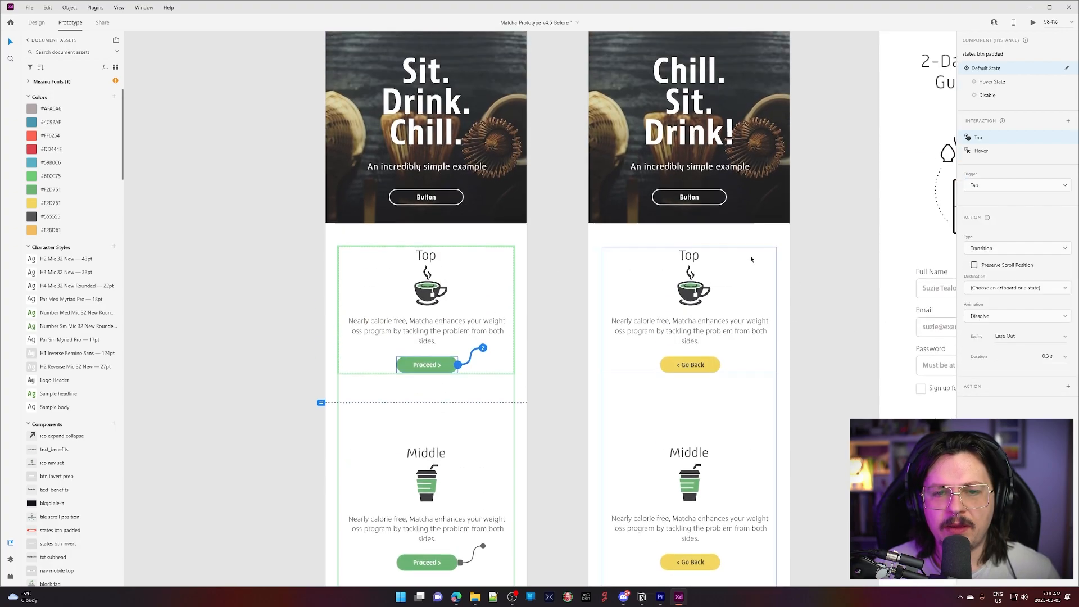
scroll(606, 122, down, 3)
click(1030, 250)
click(1018, 347)
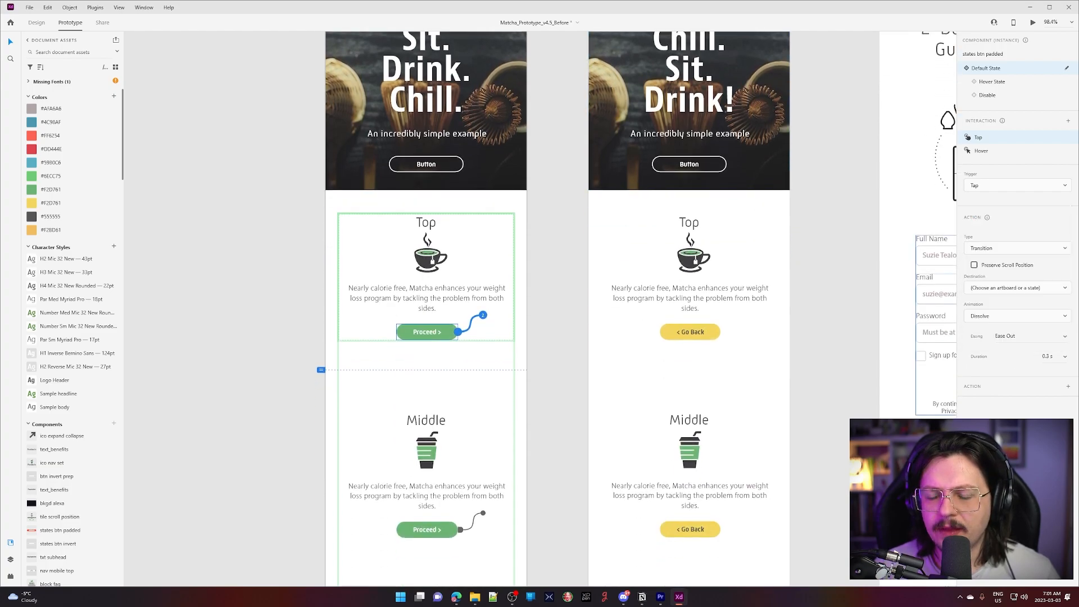
click(1037, 293)
scroll(1011, 336, down, 5)
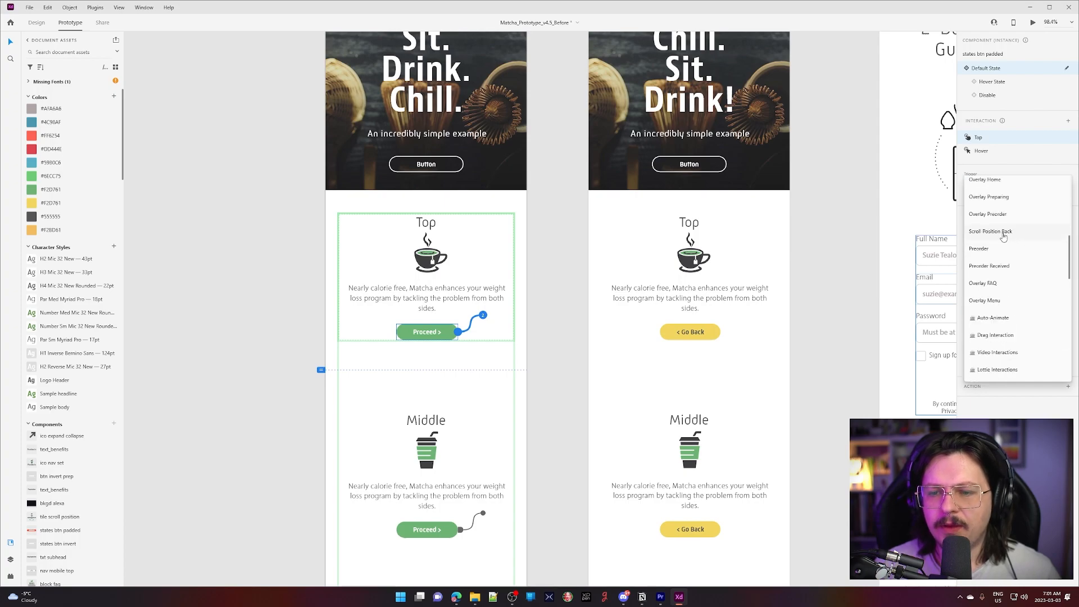
click(1004, 232)
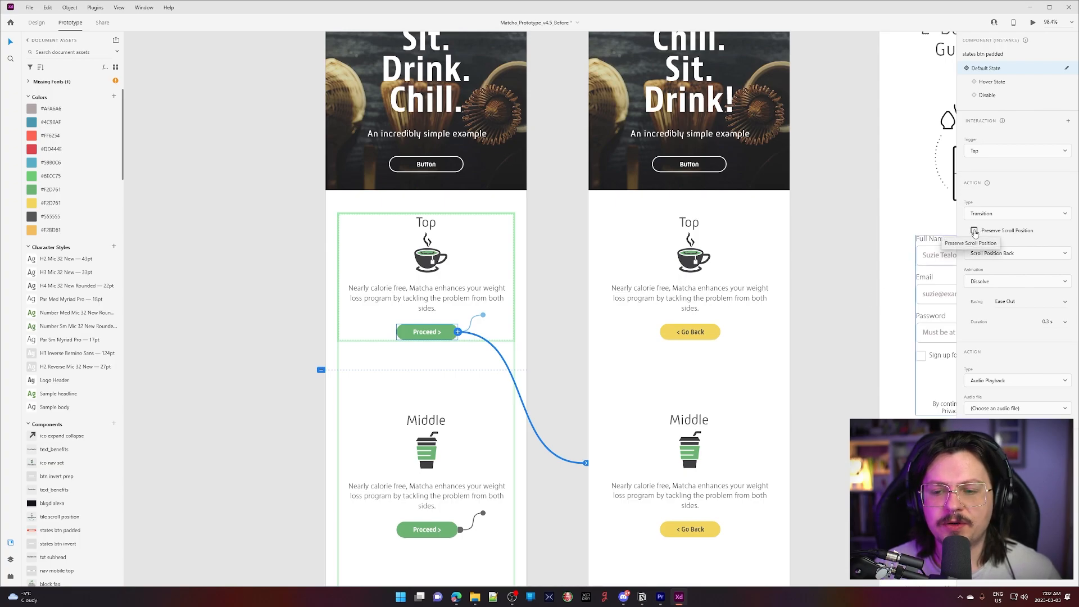
click(974, 231)
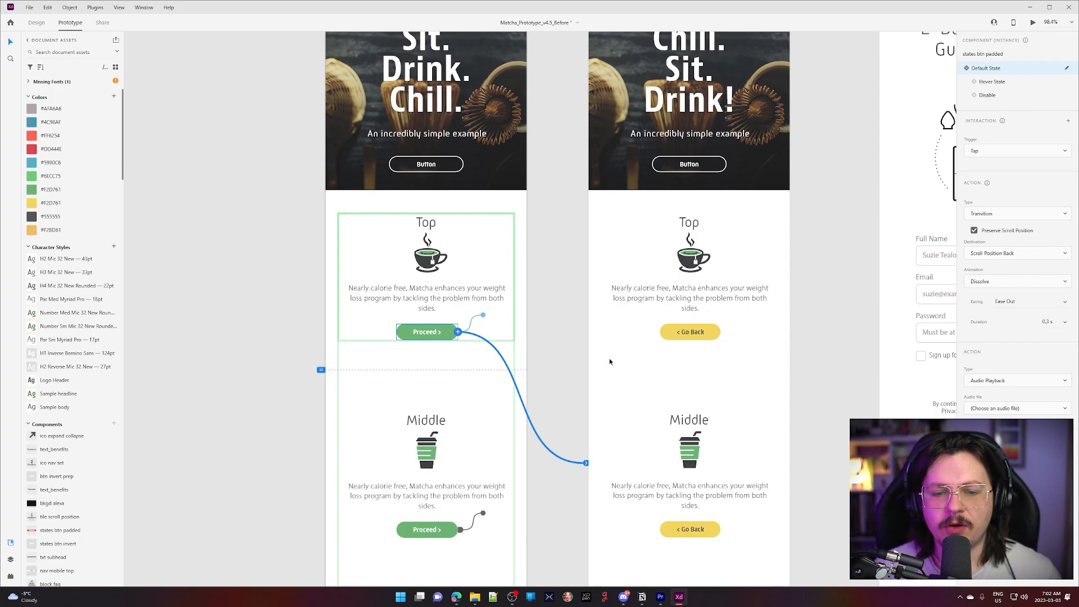
Add a tap-triggered Transition from the Middle section's Proceed button to the Scroll Position Back artboard, preserving scroll position
scroll(543, 370, down, 3)
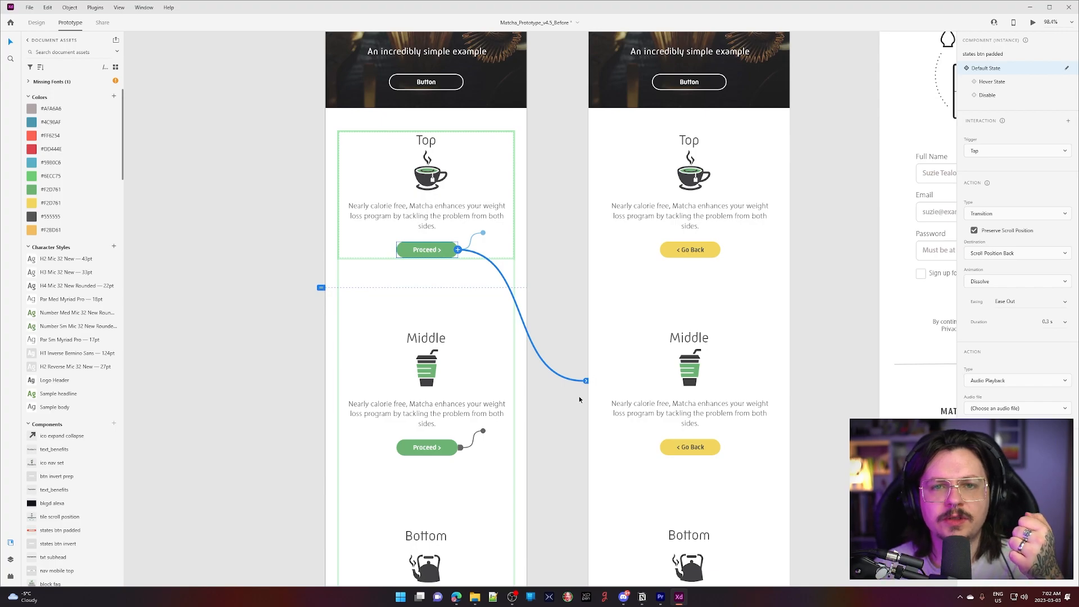
scroll(579, 390, down, 3)
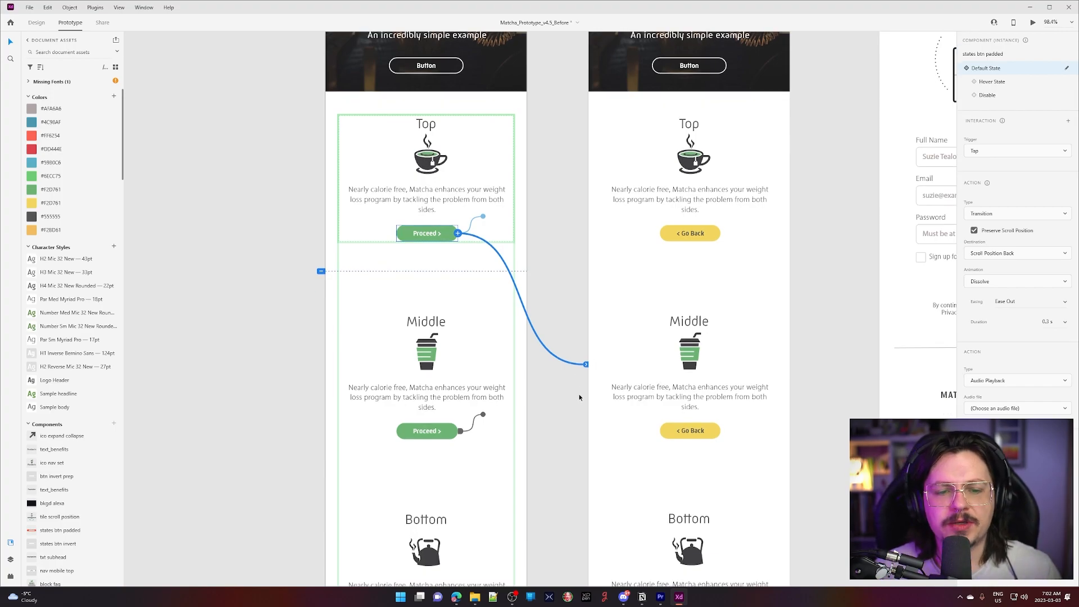
scroll(573, 422, down, 2)
double_click(451, 316)
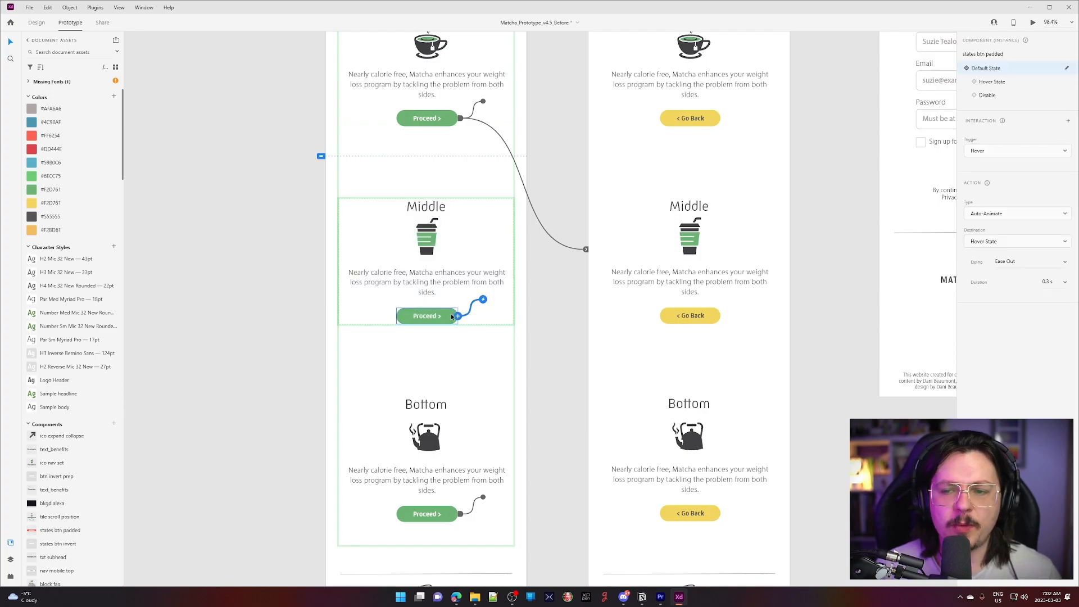
click(459, 317)
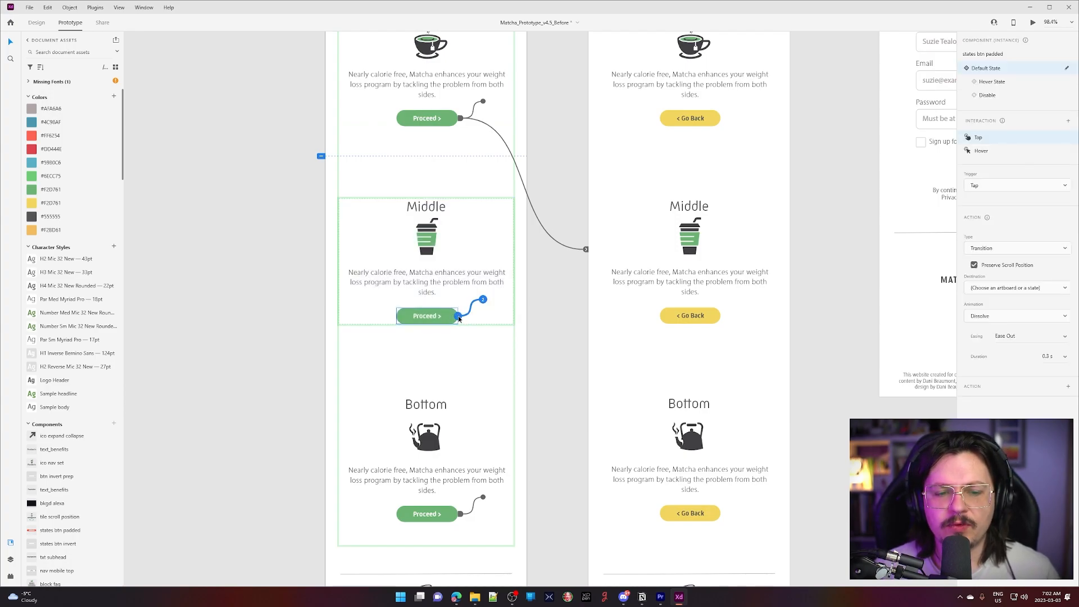
click(1024, 187)
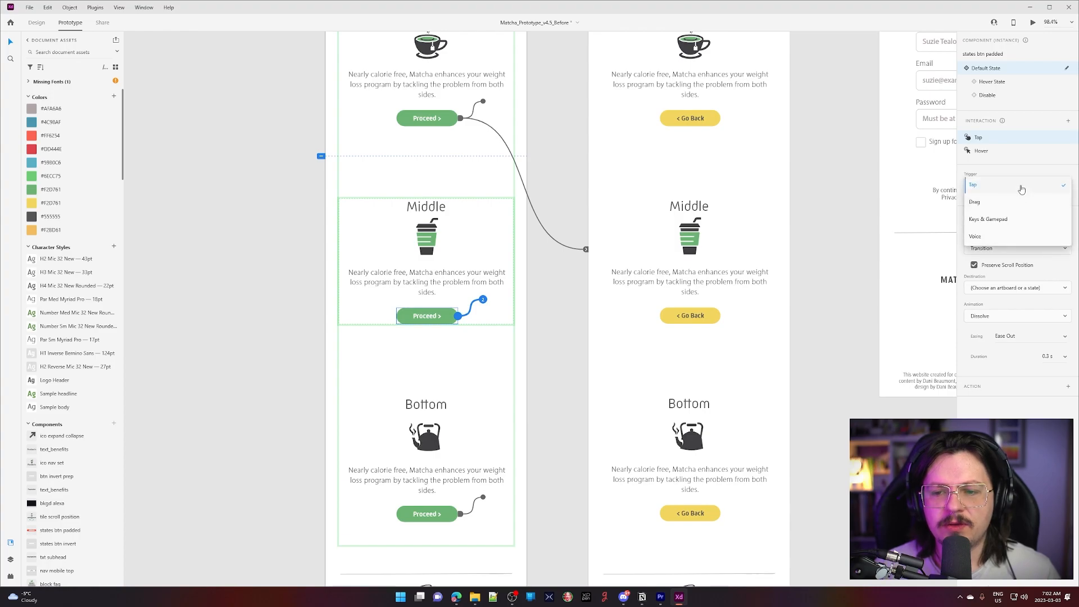
click(1021, 187)
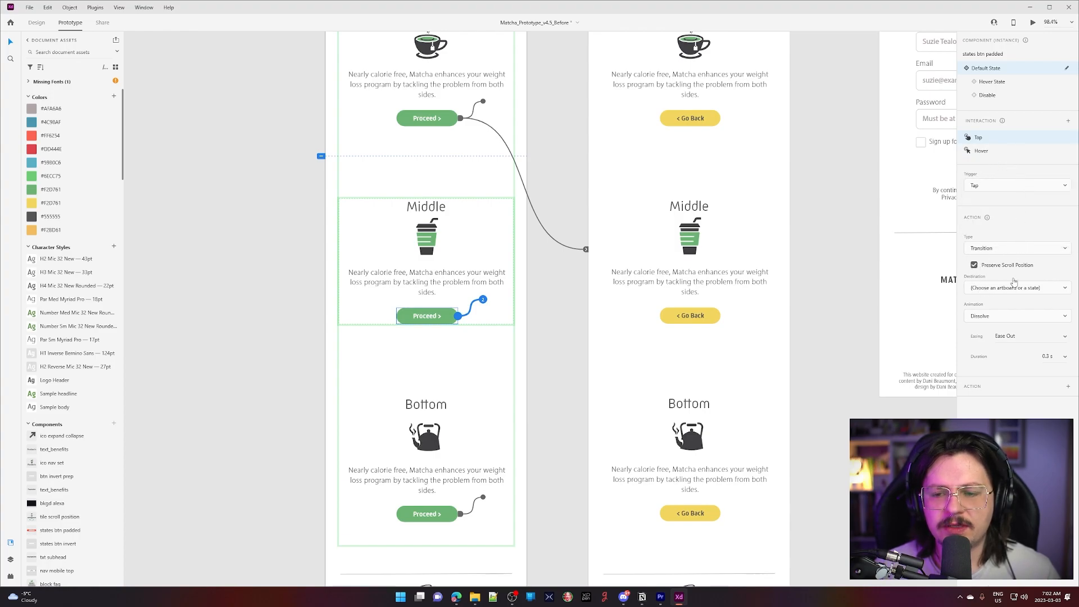
click(1047, 287)
click(1012, 313)
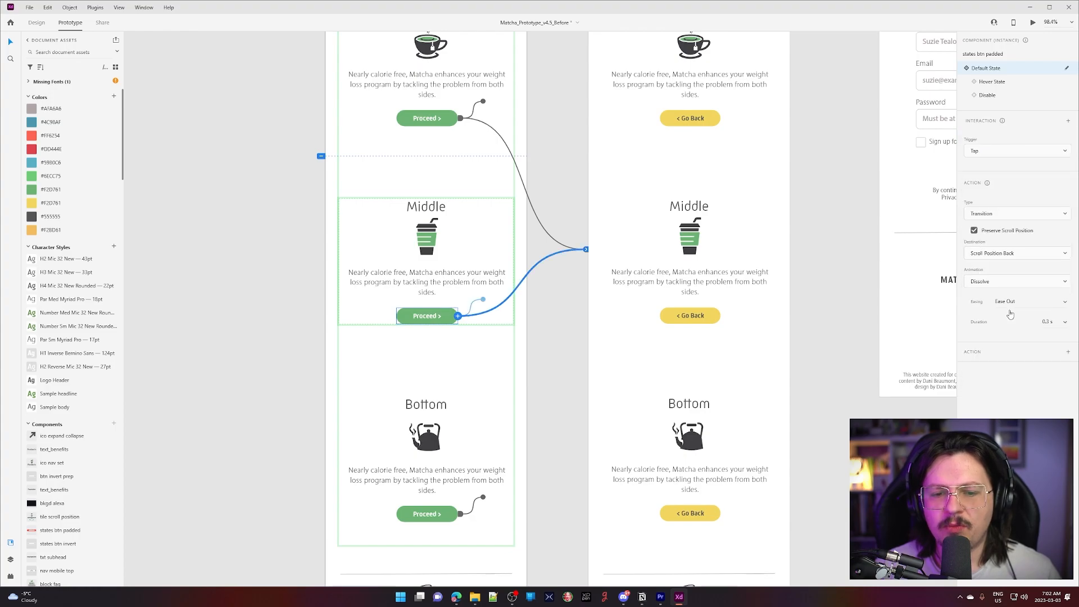
Link the Bottom section's Proceed button to the Scroll Position Back artboard with a tap transition that preserves scroll position
scroll(523, 443, down, 5)
click(451, 304)
double_click(452, 305)
drag(462, 302, 617, 249)
scroll(592, 303, up, 4)
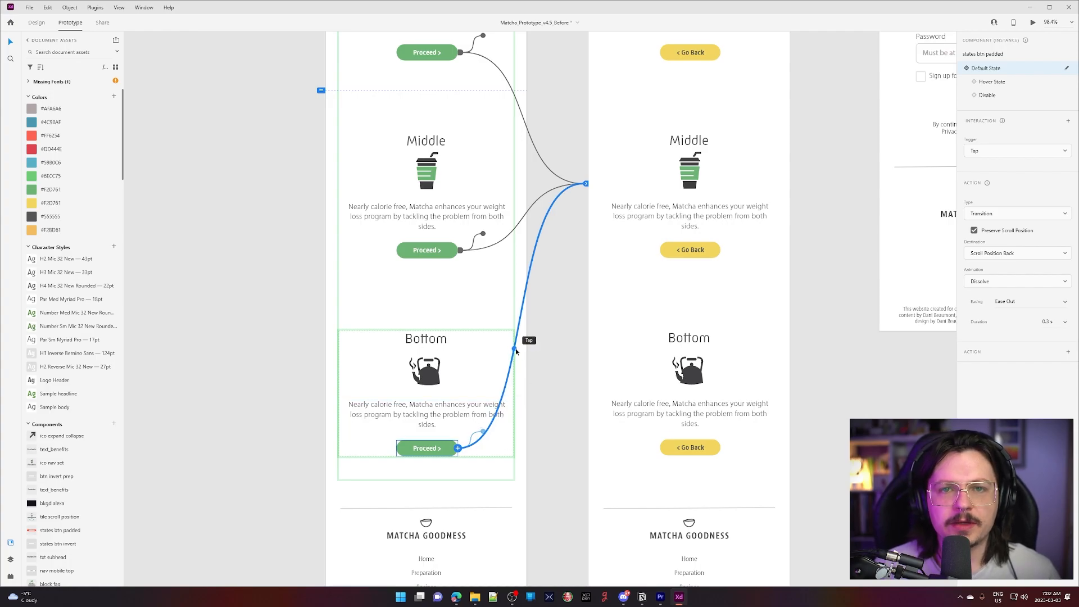
Review the tap transition settings on the Top section's Proceed button
scroll(534, 358, up, 8)
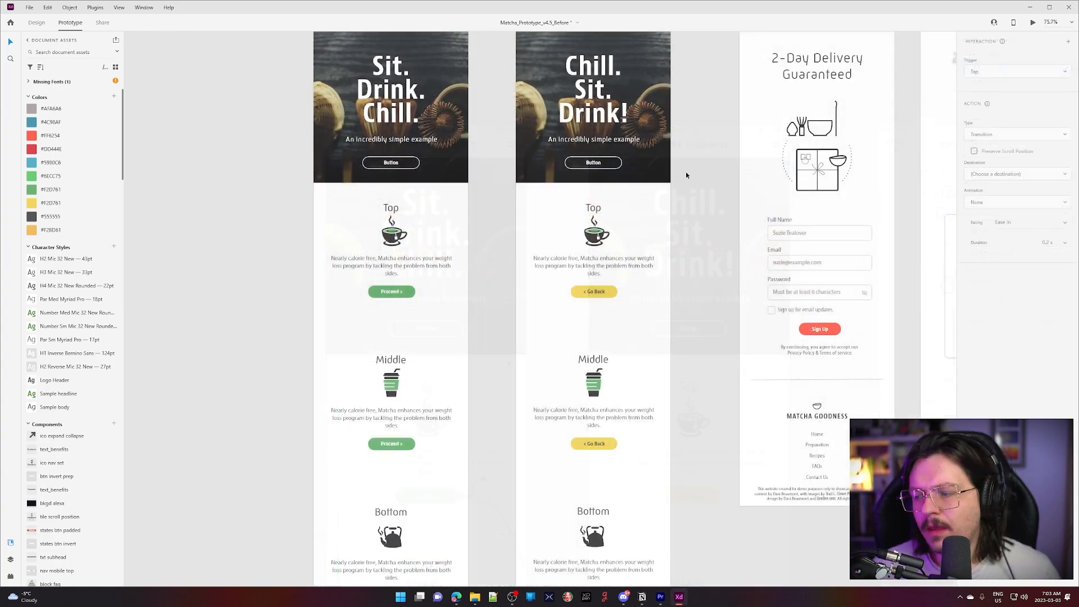
drag(494, 273, 533, 310)
double_click(461, 326)
scroll(532, 333, up, 2)
click(413, 294)
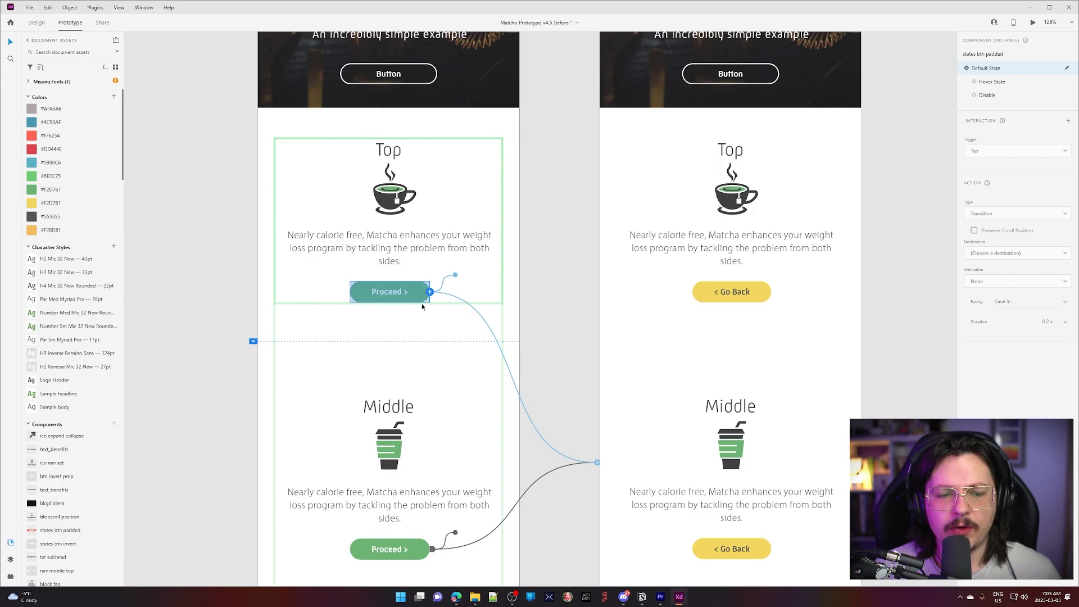
click(477, 312)
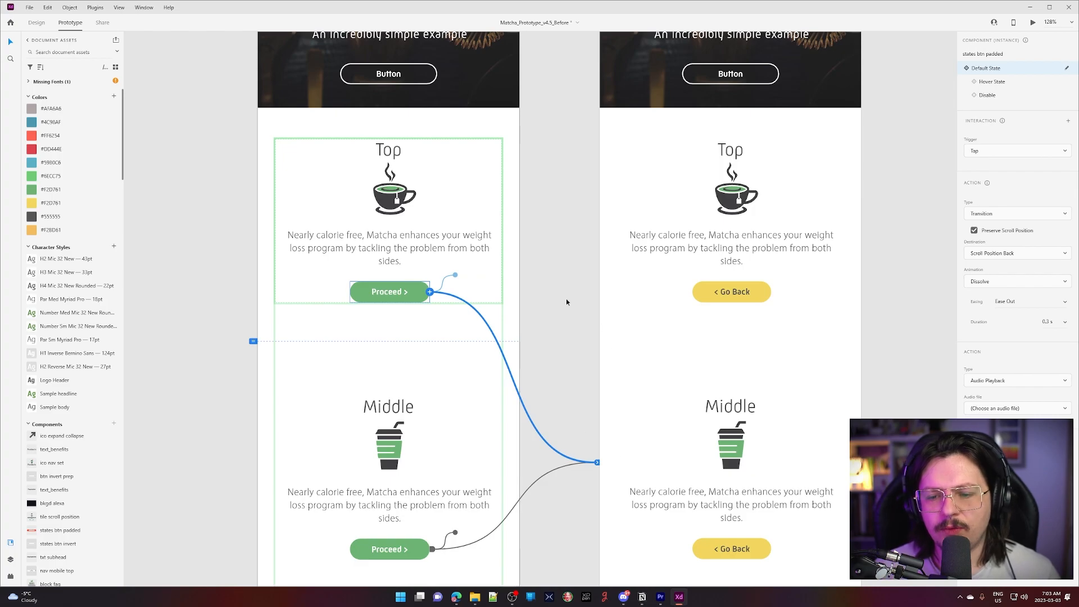
click(535, 270)
Link the Top section's Go Back button to the Scroll Position Proceed artboard with a tap transition that preserves scroll position
drag(546, 245, 430, 256)
double_click(615, 303)
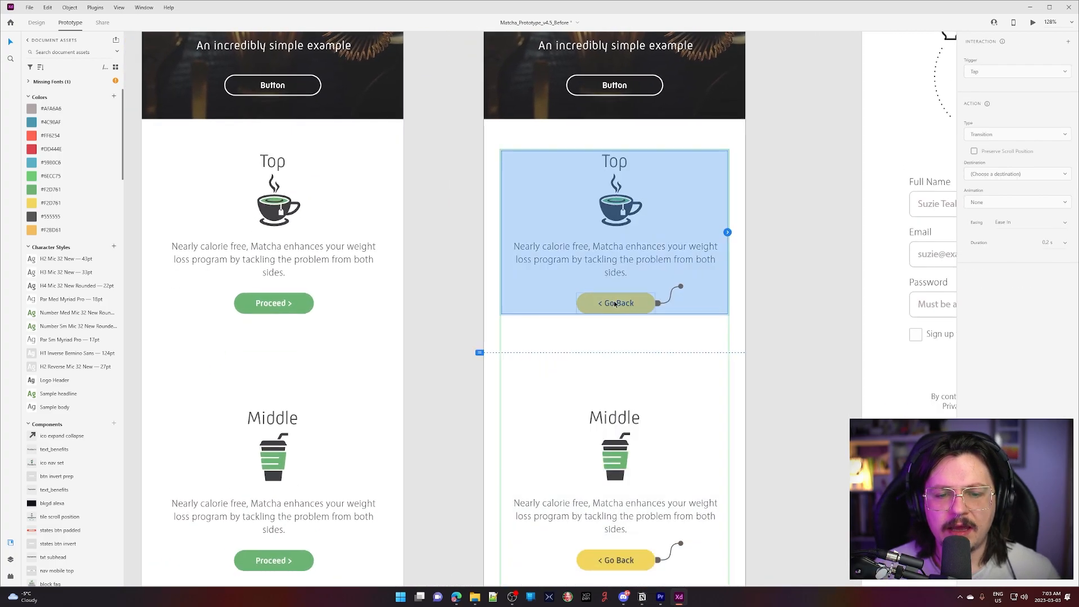
click(606, 303)
drag(654, 303, 321, 346)
drag(424, 429, 426, 231)
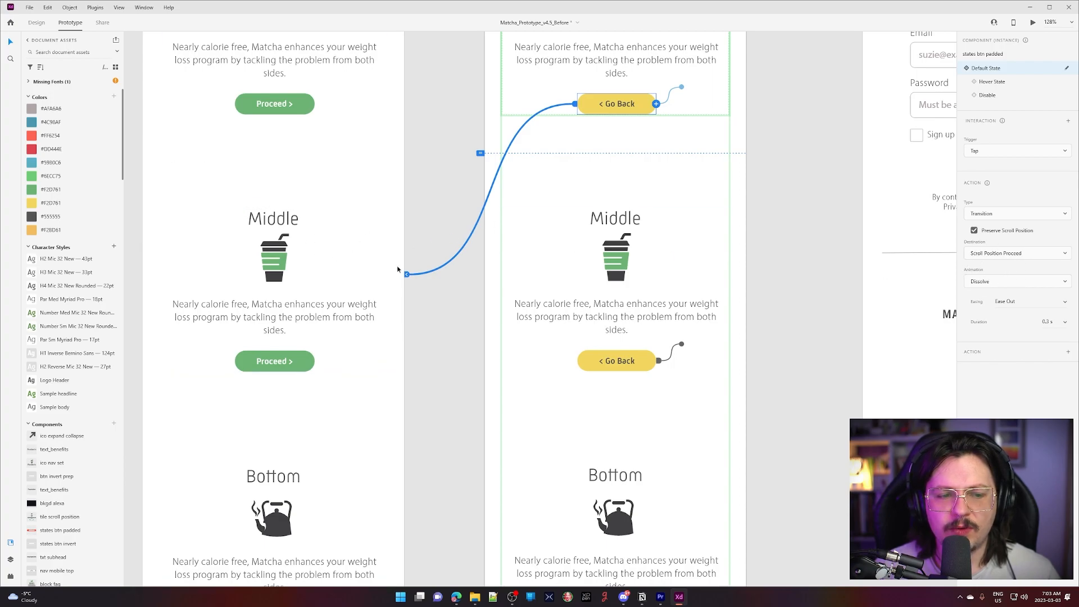
Link the Middle section's Go Back button to the Scroll Position Proceed artboard with the same tap transition
drag(396, 269, 422, 197)
click(669, 289)
drag(682, 288, 343, 337)
Link the Bottom section's Go Back button to the Scroll Position Proceed artboard with a tap transition that preserves scroll position
drag(439, 422, 430, 296)
click(666, 422)
click(667, 422)
drag(676, 419, 393, 354)
scroll(482, 371, down, 3)
drag(482, 371, 522, 404)
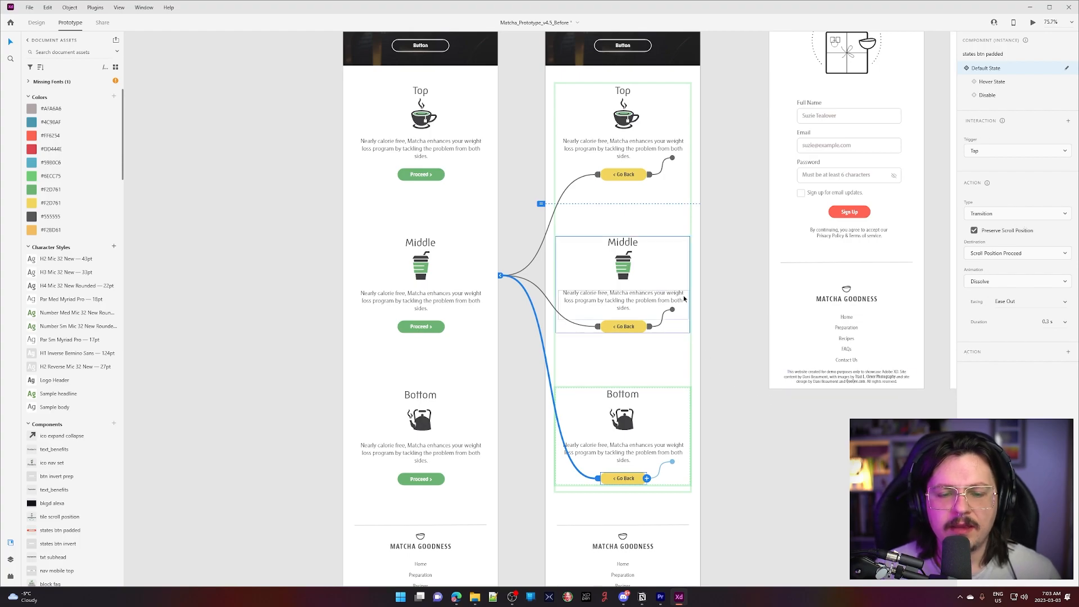
Preview the Scroll Position Proceed artboard and test the Bottom section's Proceed and Go Back buttons
scroll(395, 94, up, 4)
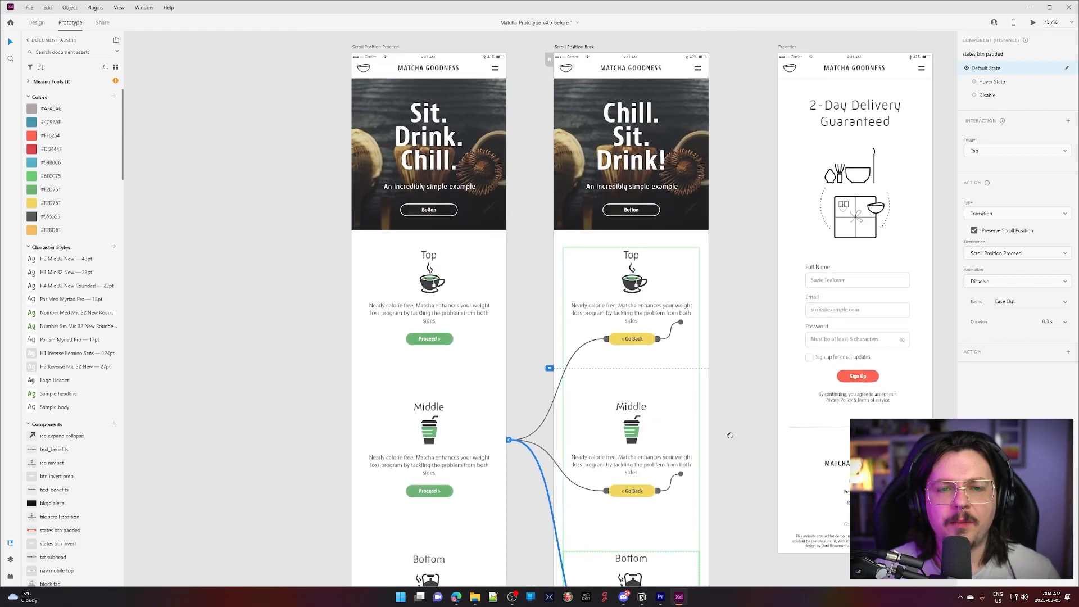
click(393, 92)
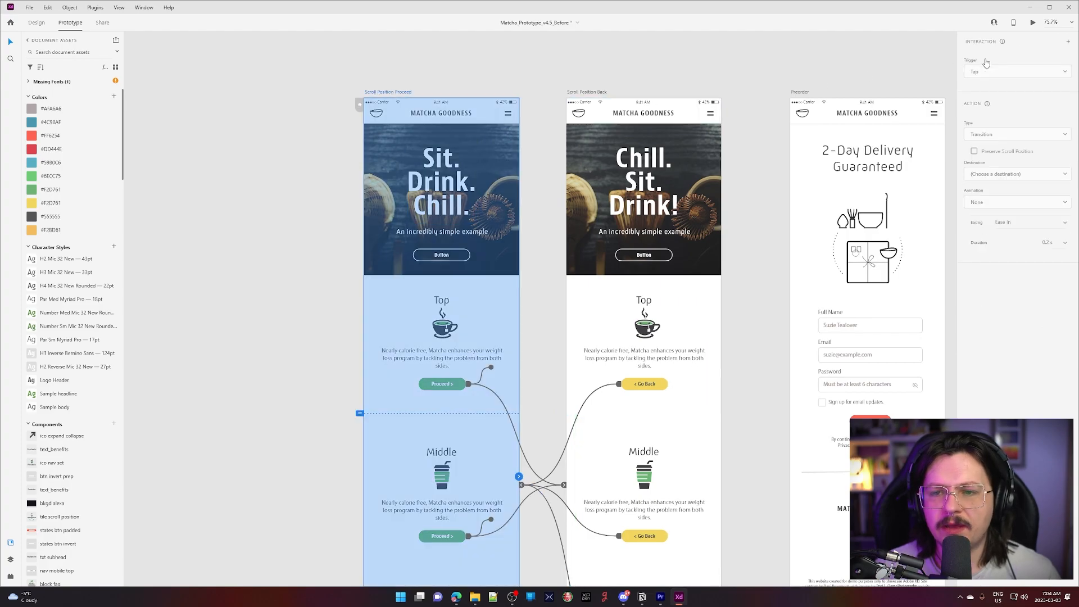
click(1033, 22)
drag(123, 12, 441, 68)
scroll(419, 337, down, 8)
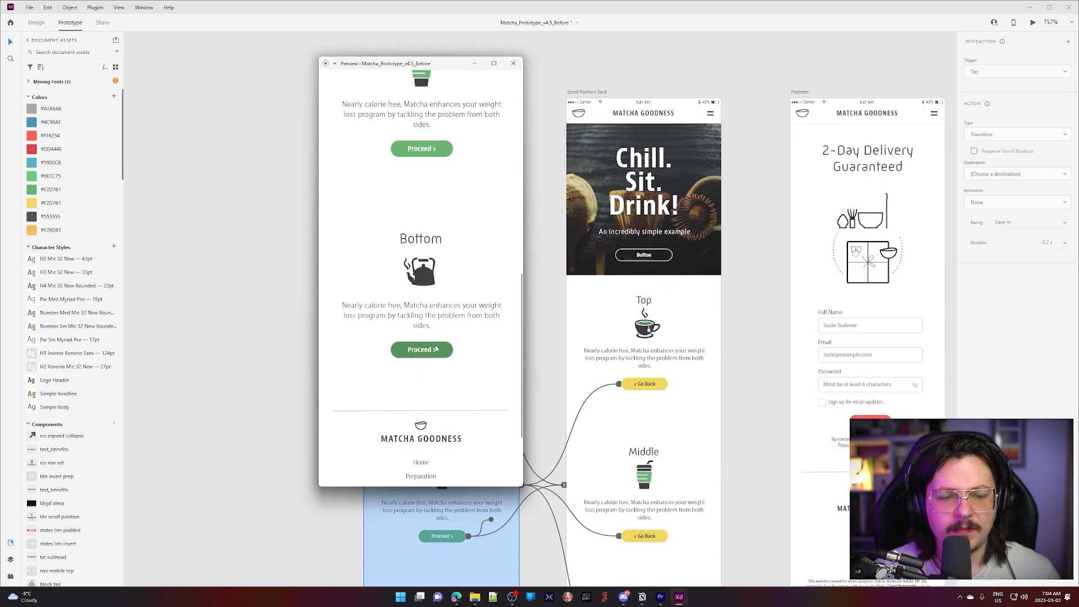
click(427, 349)
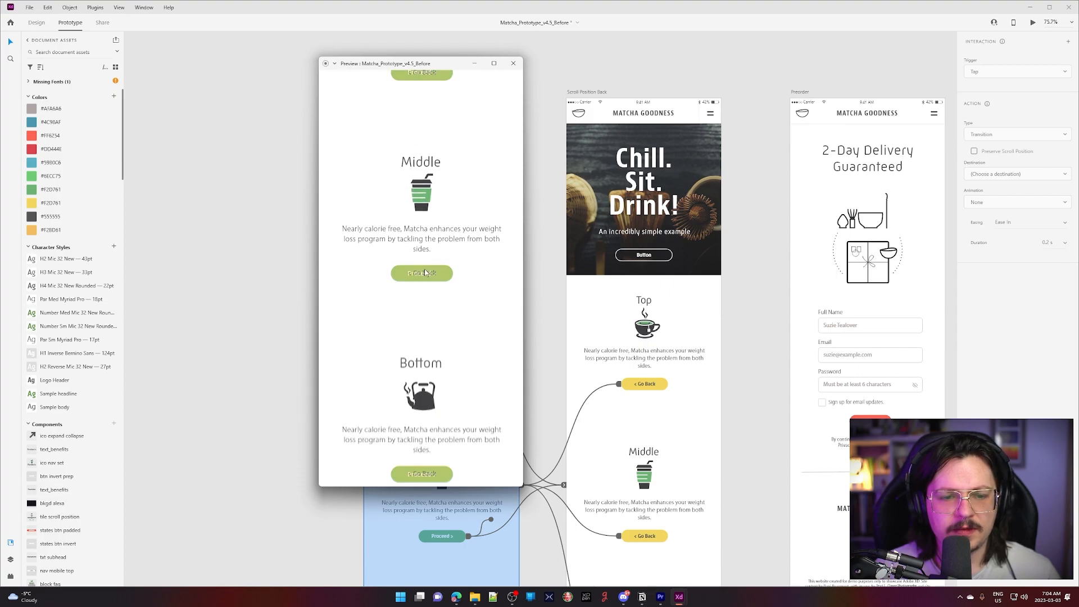
click(425, 475)
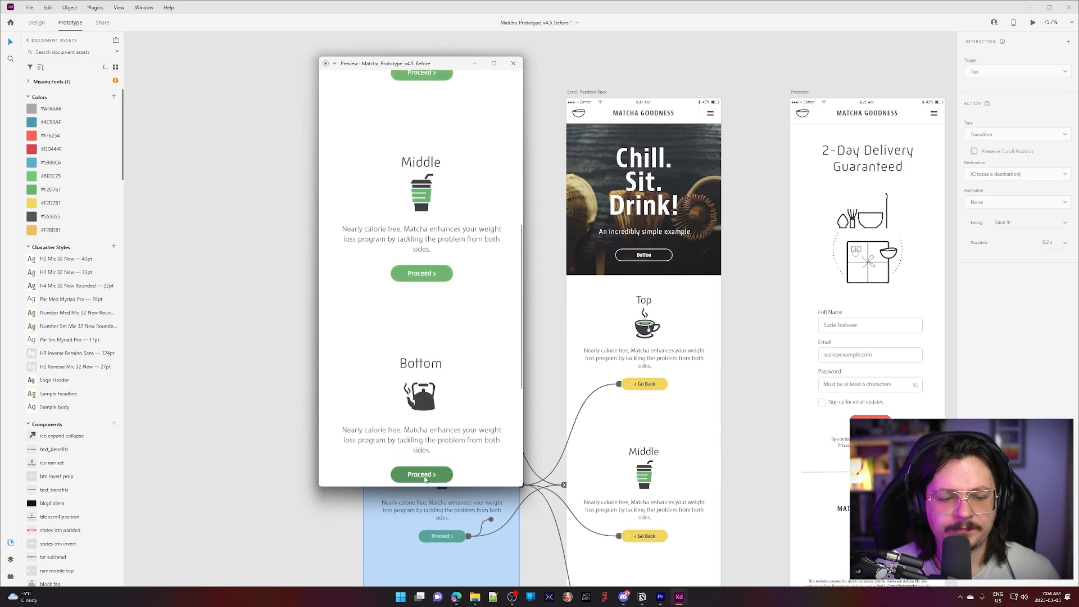
Test the Middle section's Proceed and Go Back buttons repeatedly in the preview to check the preserved scroll position
click(432, 274)
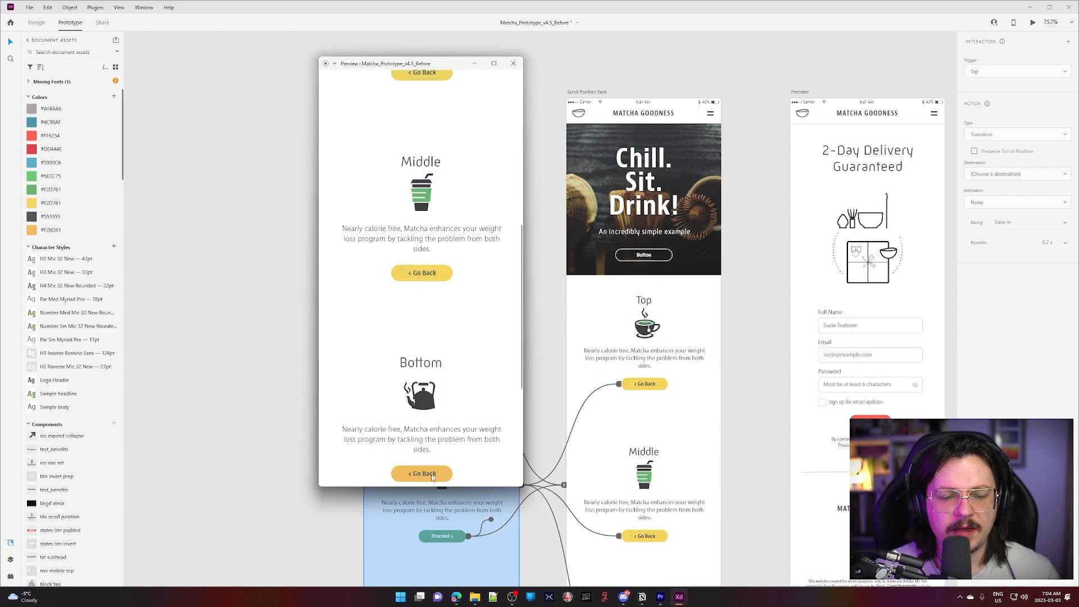
click(418, 274)
click(416, 274)
click(431, 274)
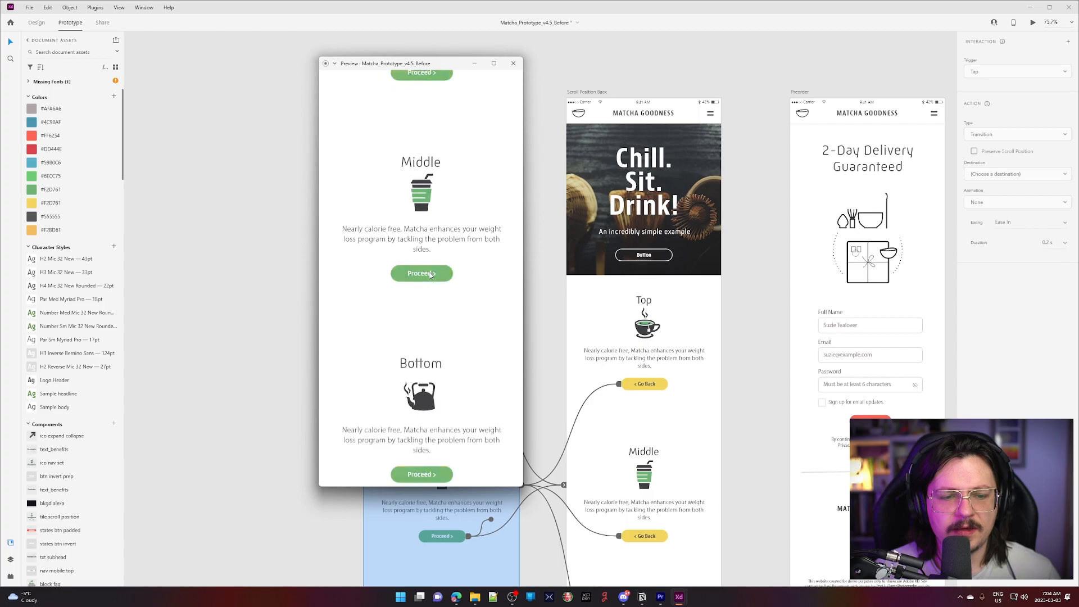
click(431, 274)
click(430, 275)
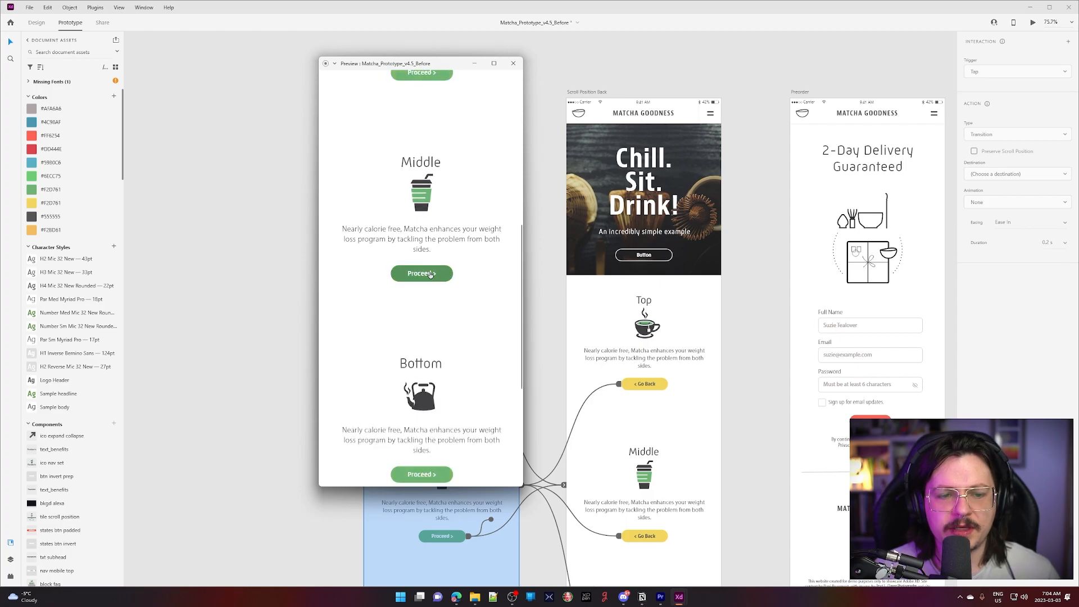
click(429, 275)
click(431, 275)
click(429, 276)
click(430, 275)
click(426, 273)
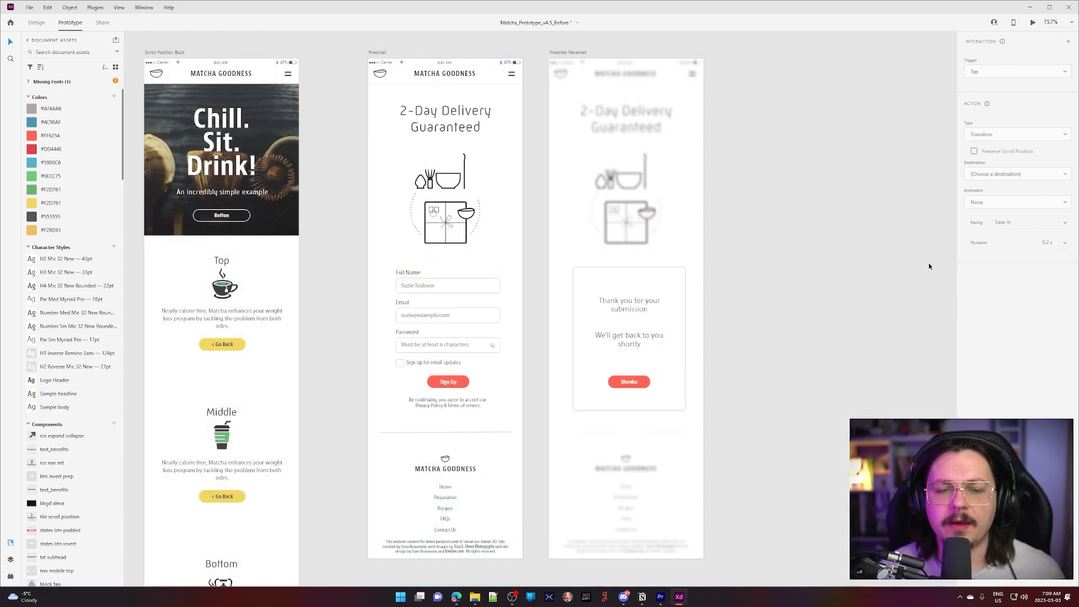
Examine the existing interactions and component states of the Preorder artboard's form fields, including the Email input
drag(846, 295, 821, 291)
drag(739, 362, 755, 372)
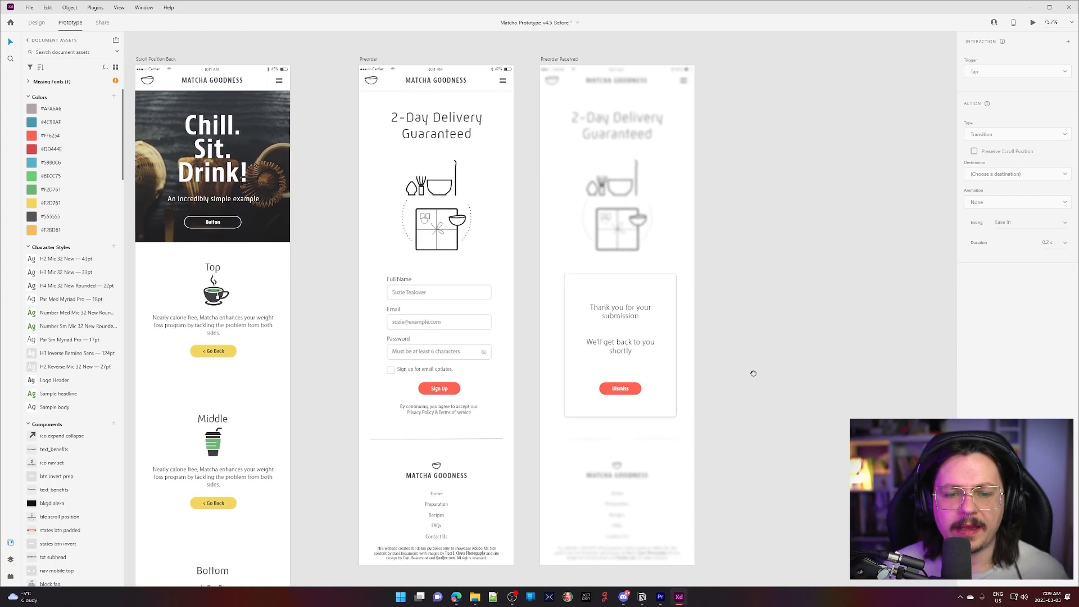
scroll(521, 364, up, 5)
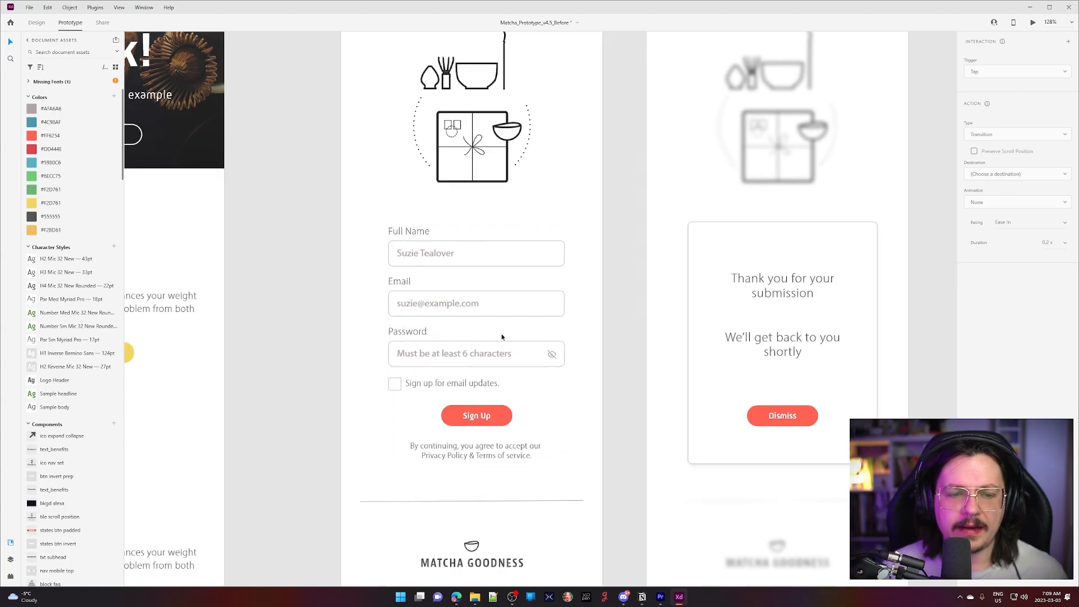
click(506, 261)
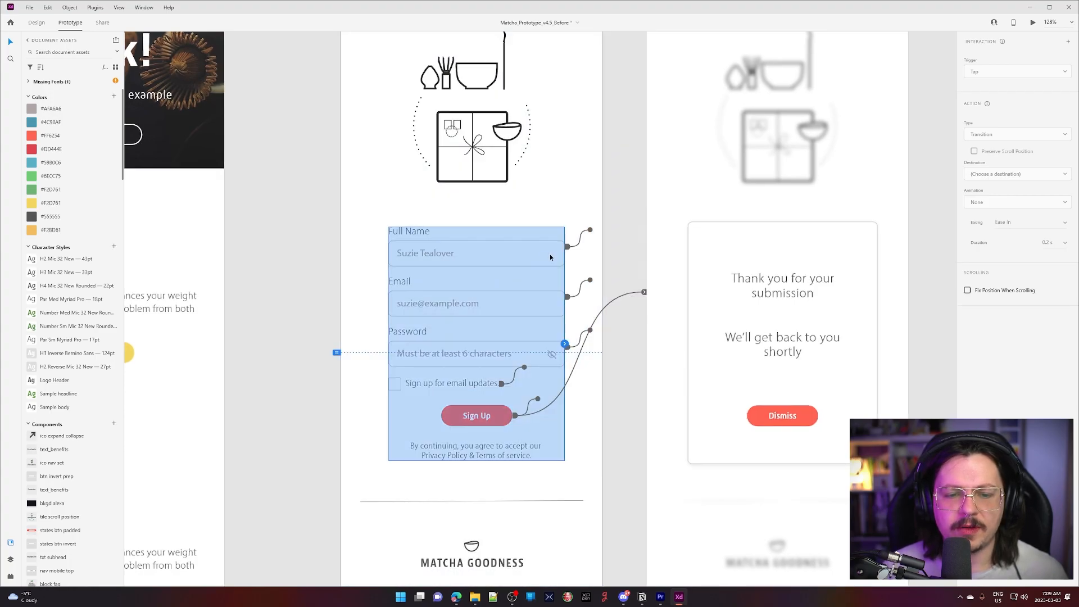
double_click(543, 258)
click(485, 288)
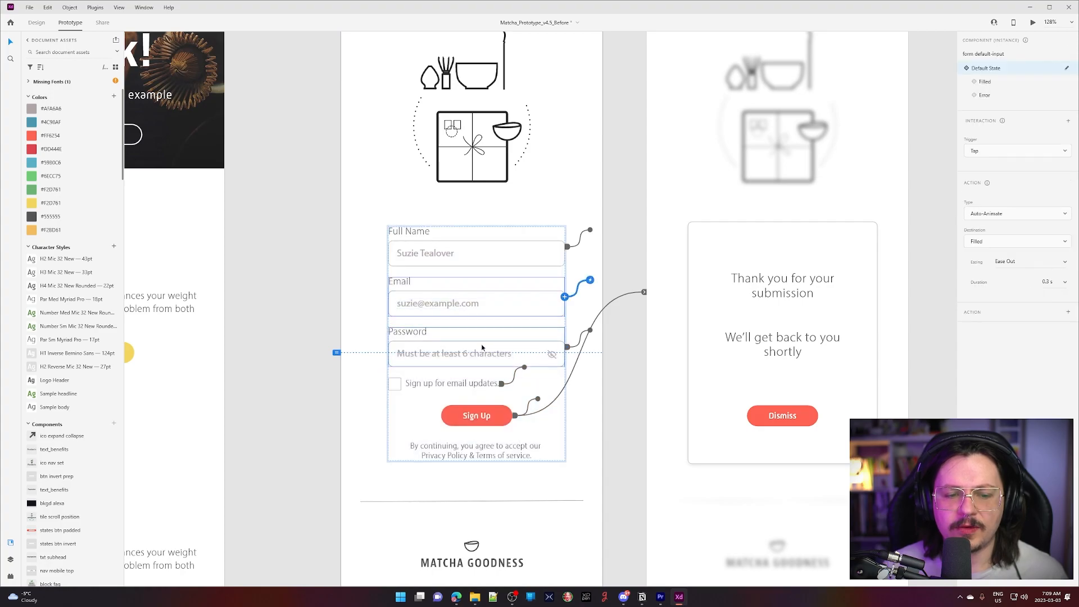
click(309, 340)
scroll(308, 339, down, 2)
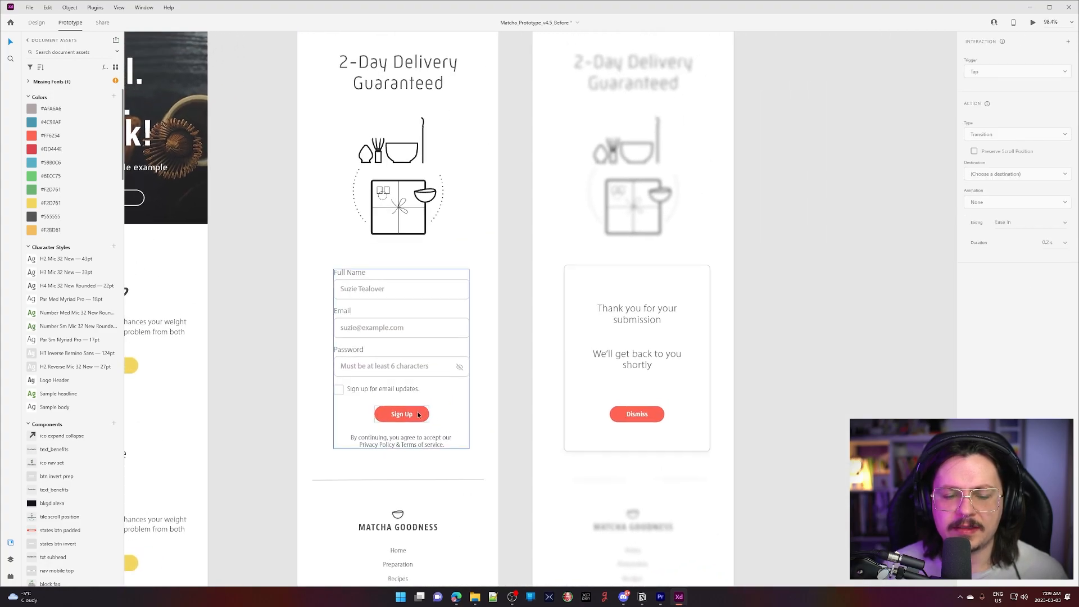
drag(773, 318, 756, 380)
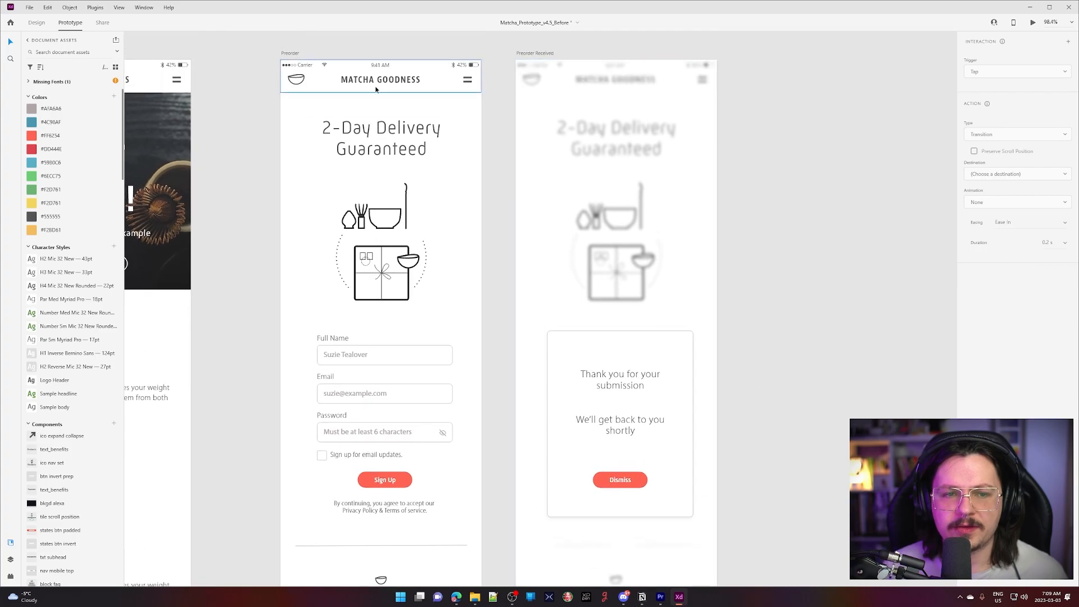
Preview the Preorder artboard and test its Full Name, Email and Password fields and the Sign Up button
click(290, 54)
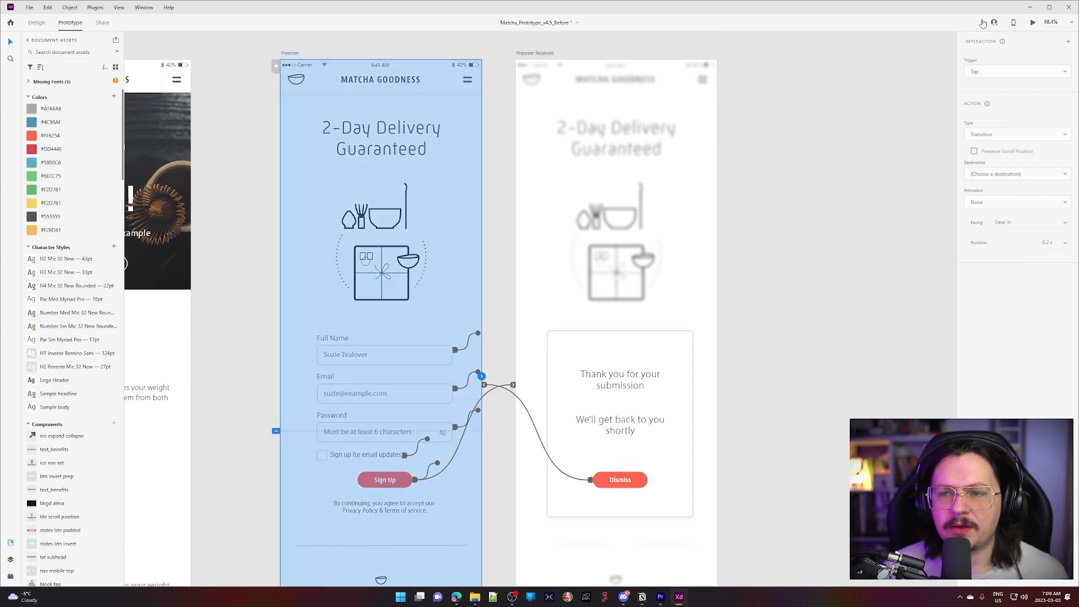
click(1033, 22)
drag(116, 7, 582, 107)
scroll(571, 227, down, 2)
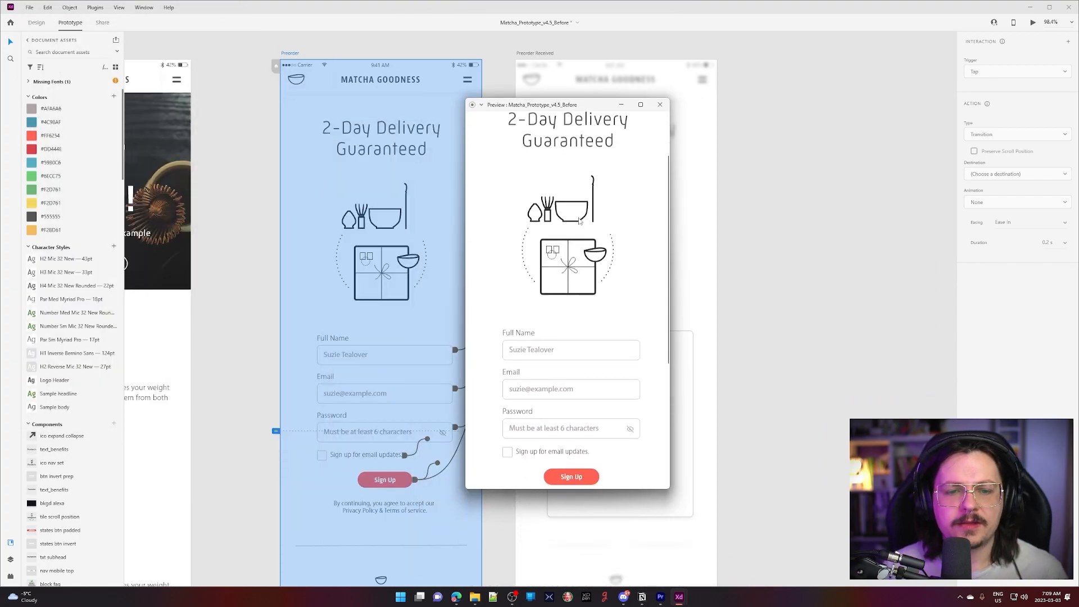
click(566, 300)
click(566, 335)
click(562, 374)
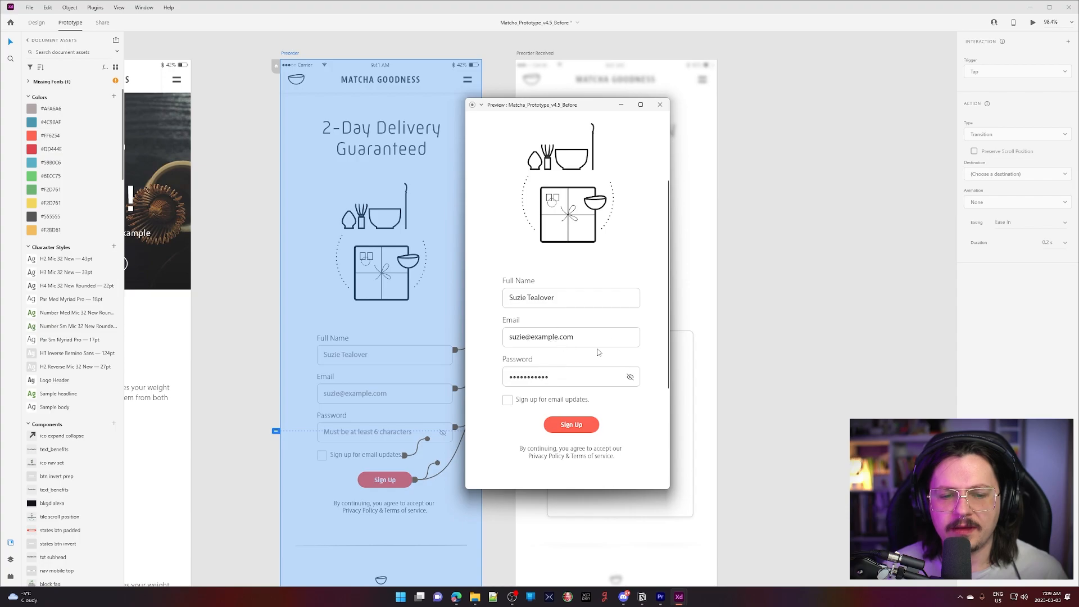
click(571, 424)
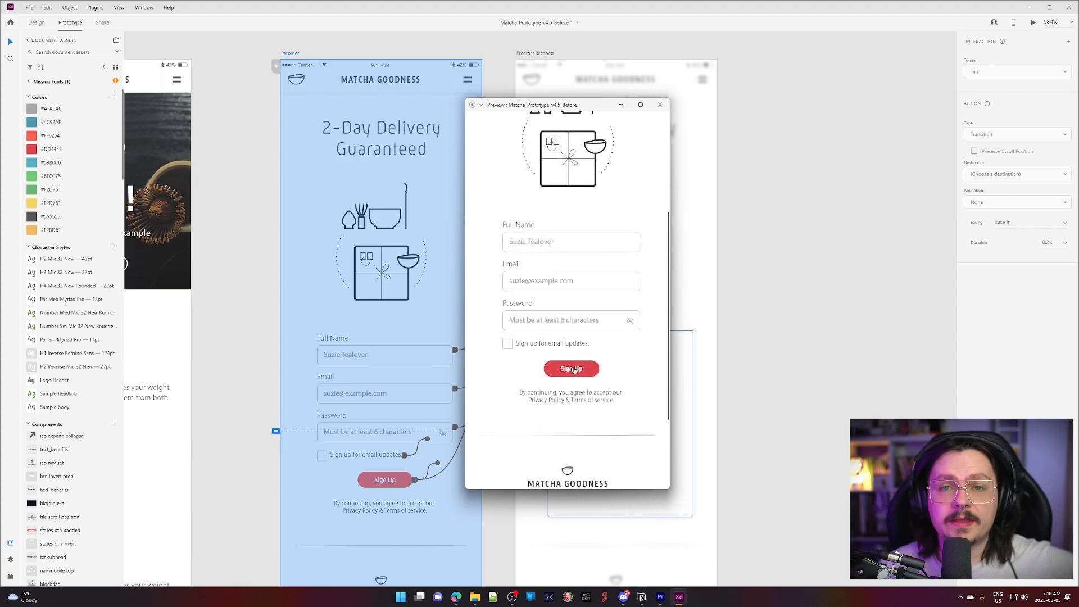
click(572, 369)
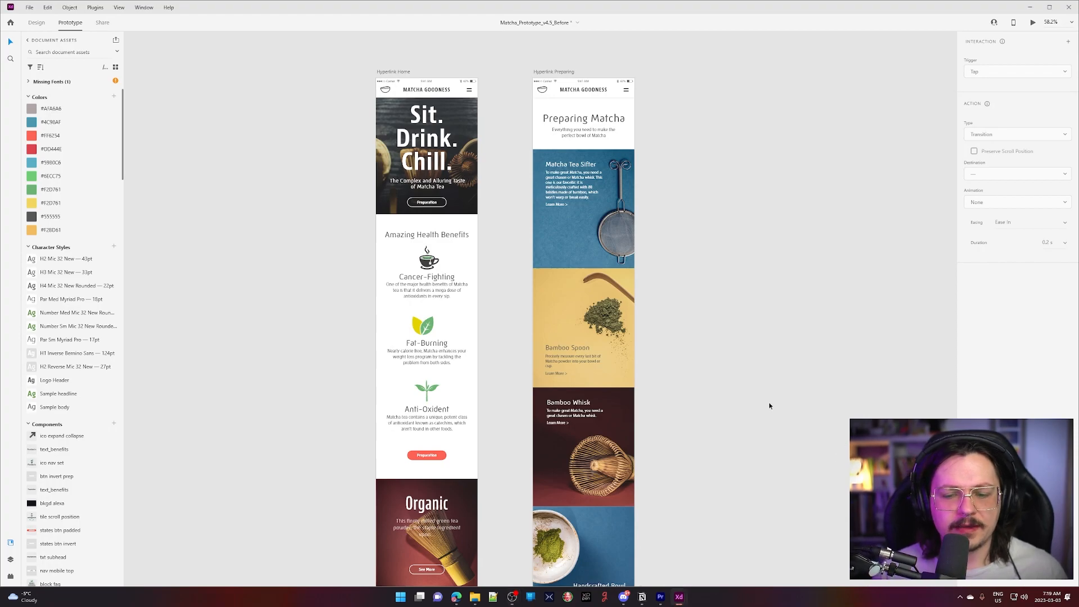
Add a tap interaction with the Hyperlink action to the See More button in the Hyperlink Home artboard's Organic section
scroll(768, 402, down, 1)
scroll(769, 402, left, 1)
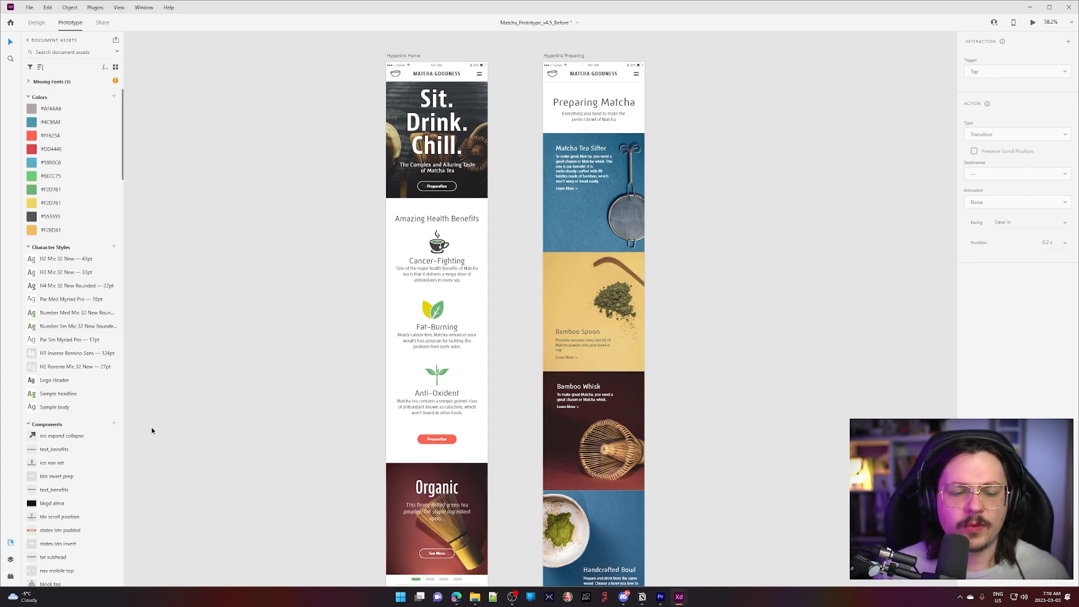
scroll(335, 305, down, 5)
scroll(406, 340, up, 5)
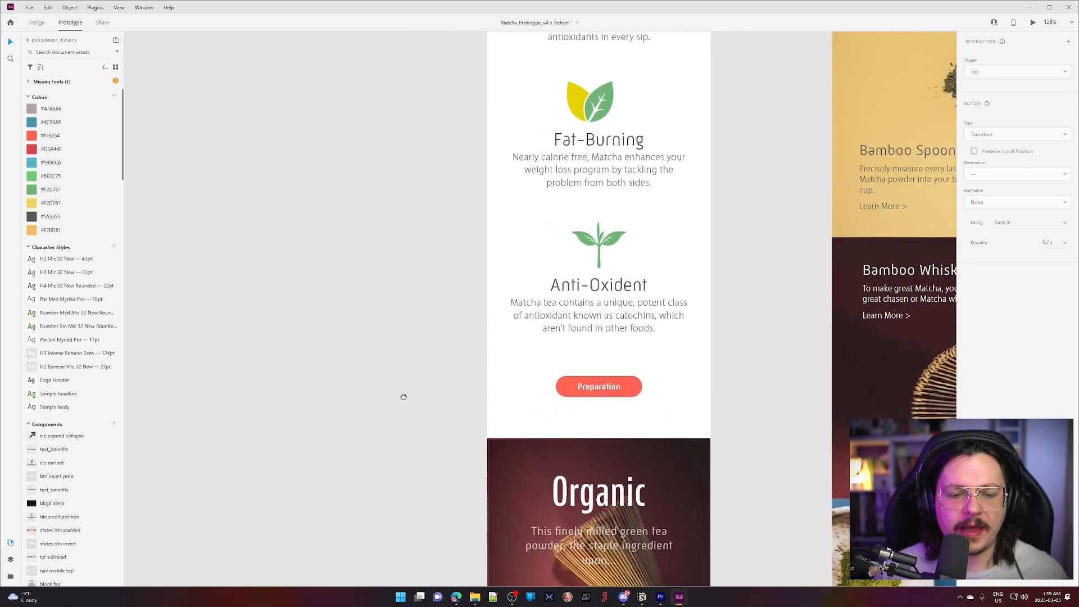
scroll(434, 369, up, 2)
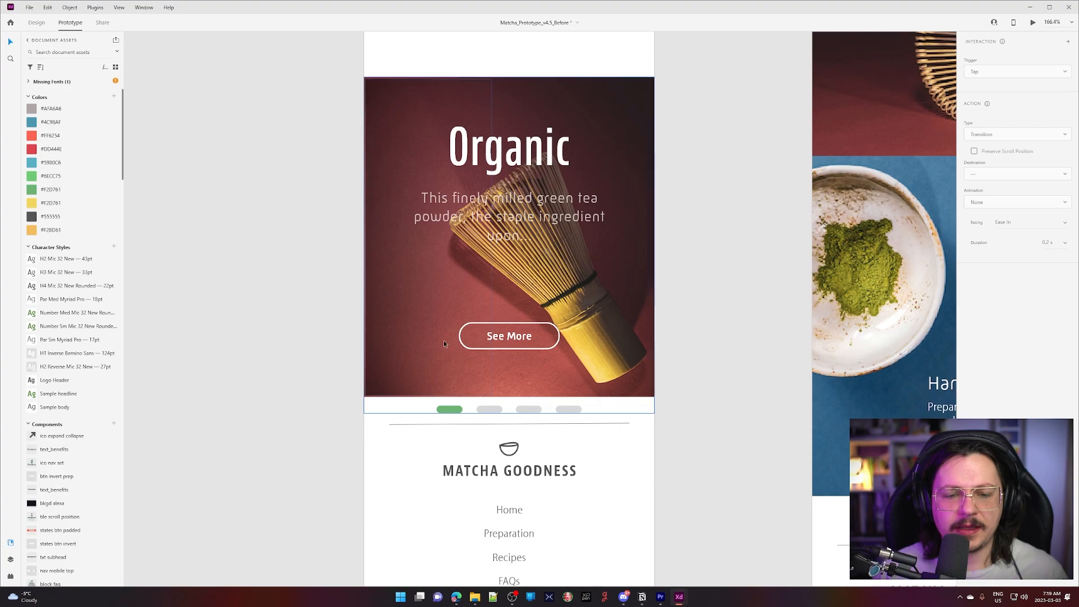
scroll(543, 336, up, 2)
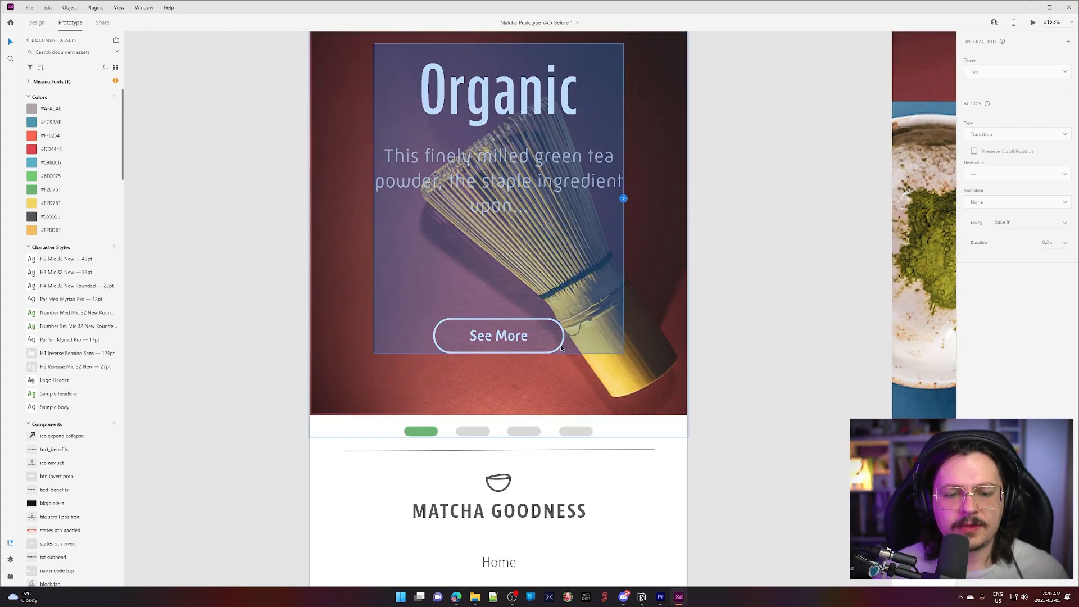
double_click(556, 343)
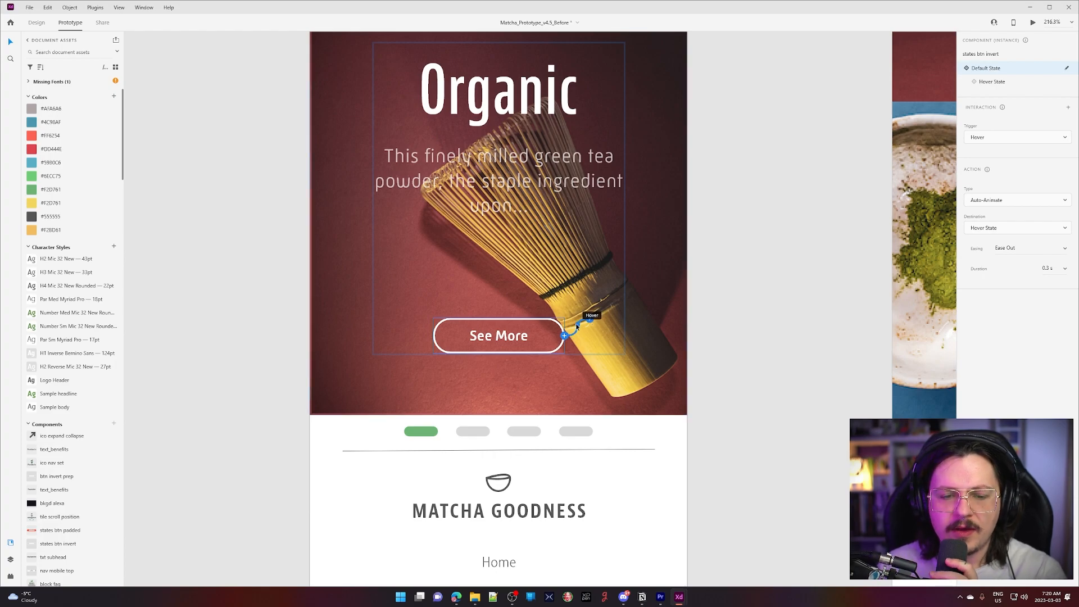
click(564, 336)
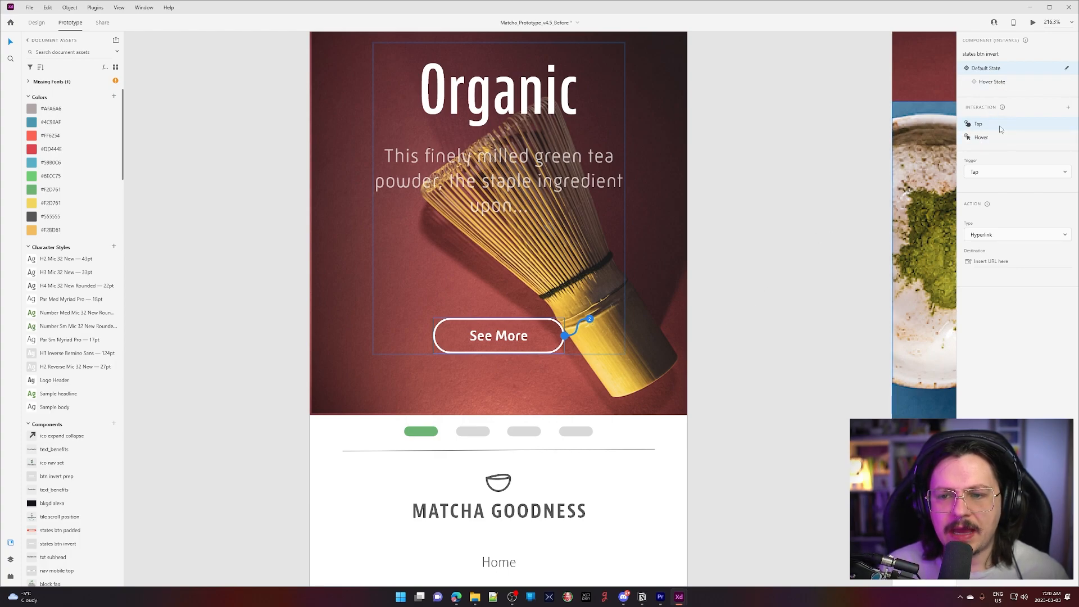
click(1043, 174)
click(977, 175)
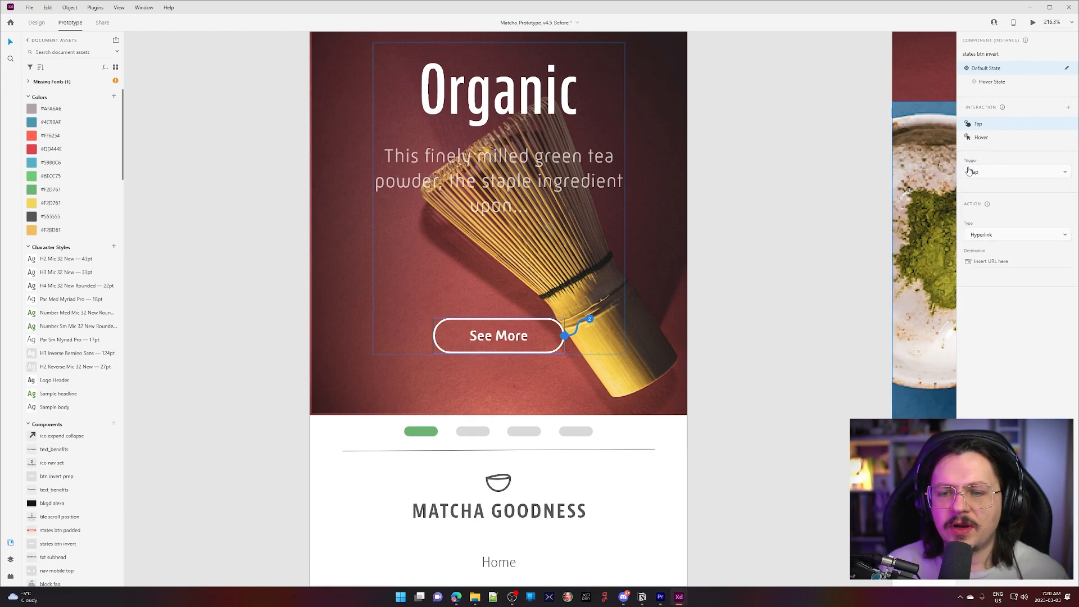
click(1000, 234)
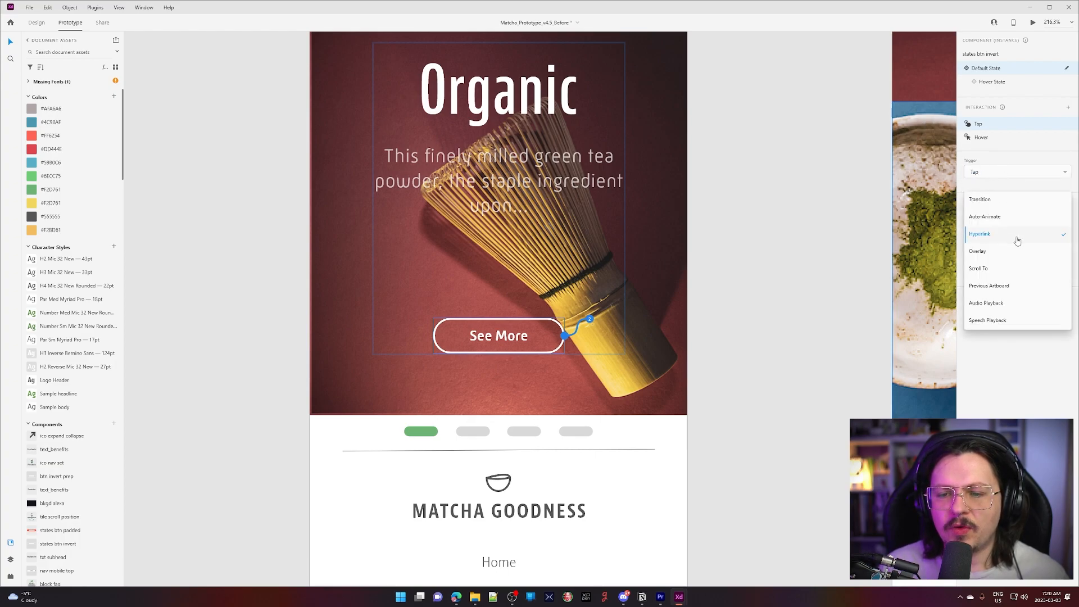
click(982, 236)
click(1005, 263)
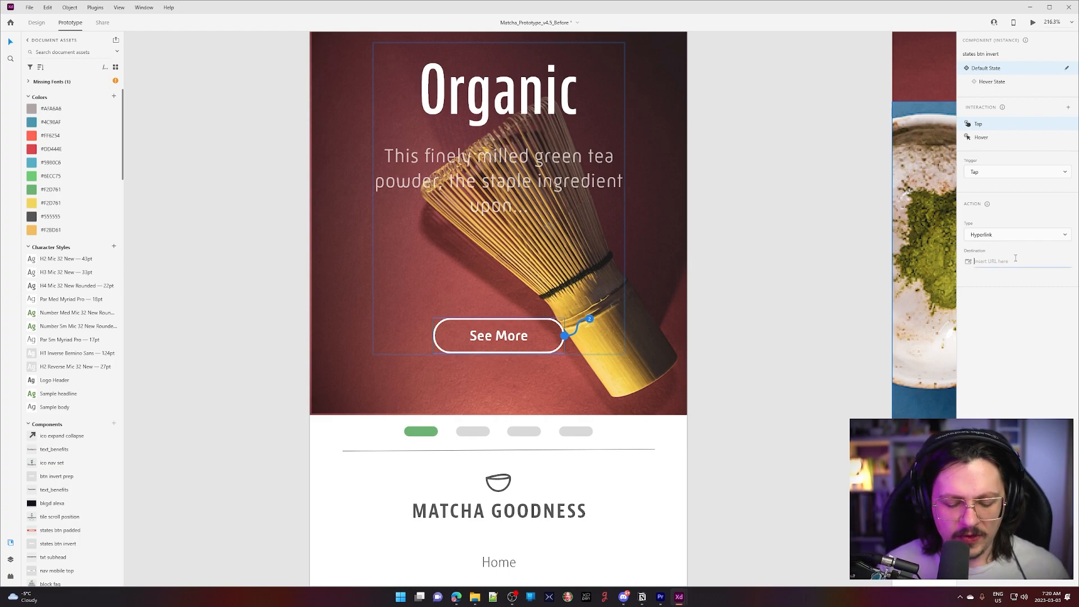
text(htt)
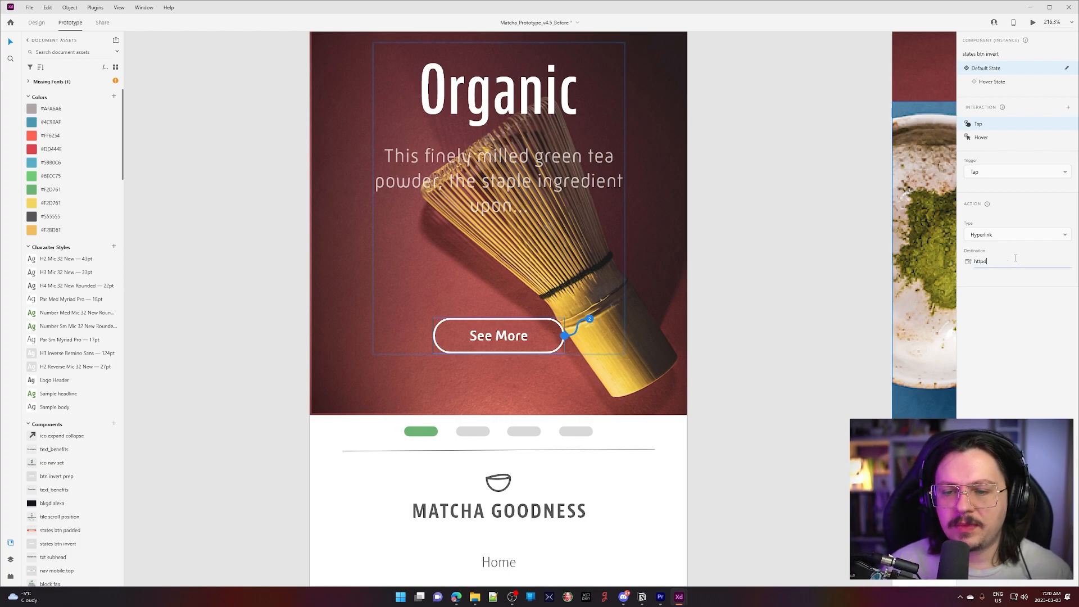
text(ps://ww)
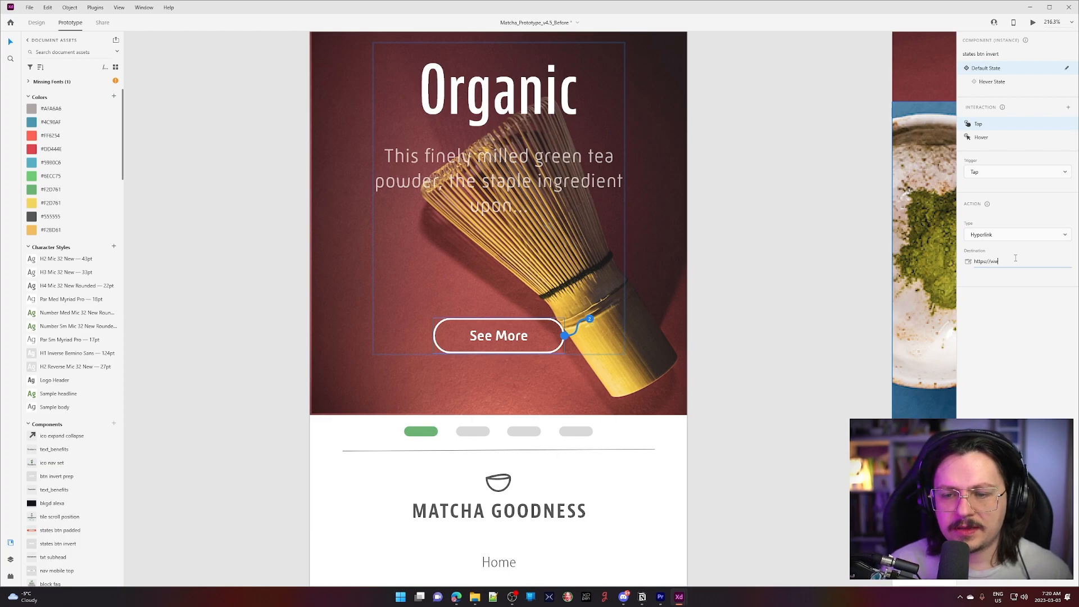
text(w.google)
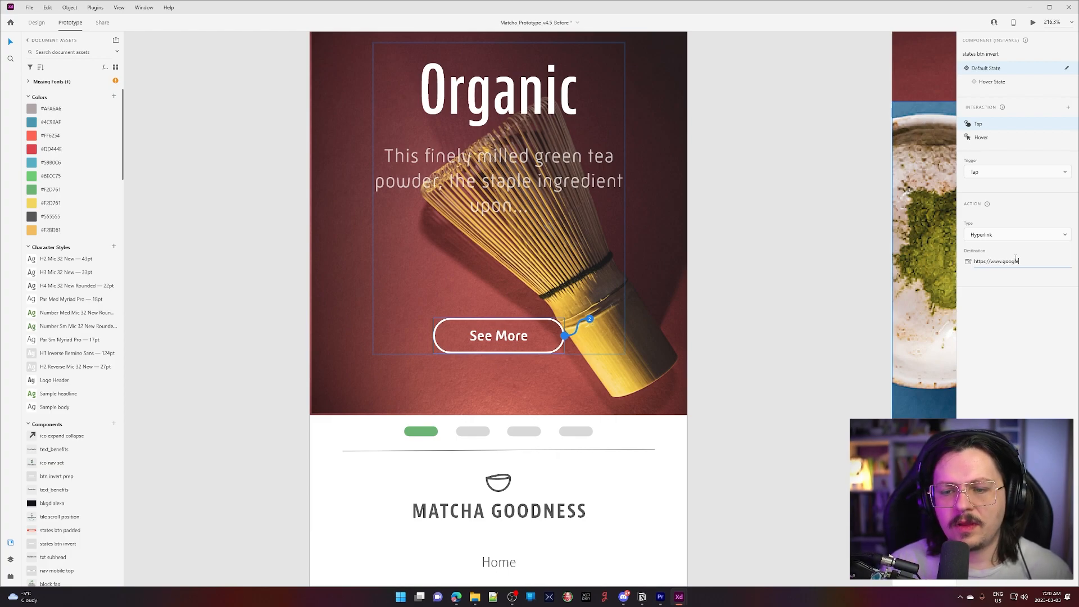
text(.com)
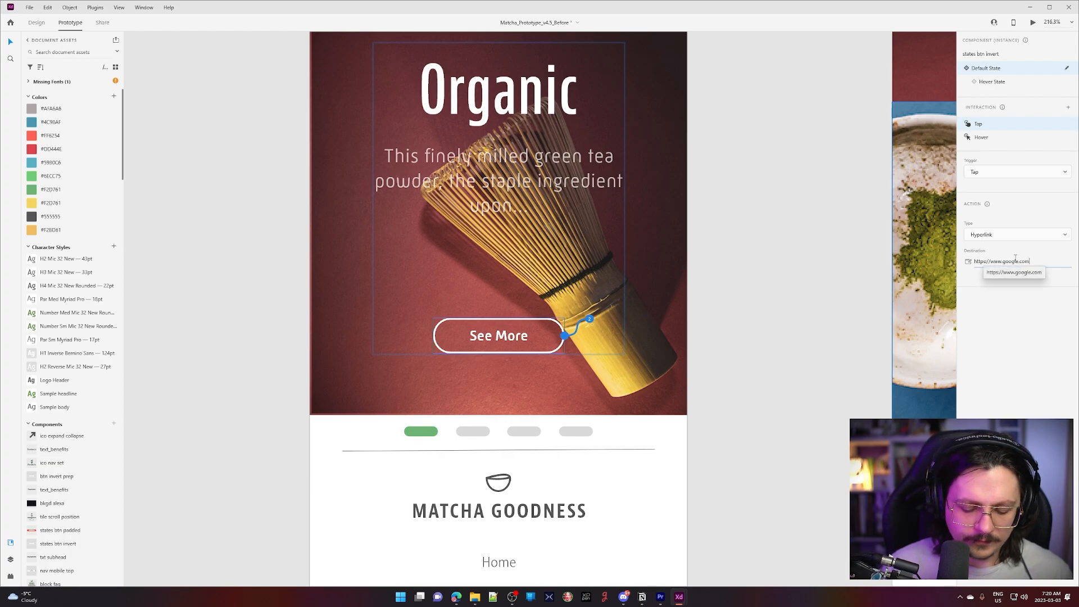
text(/)
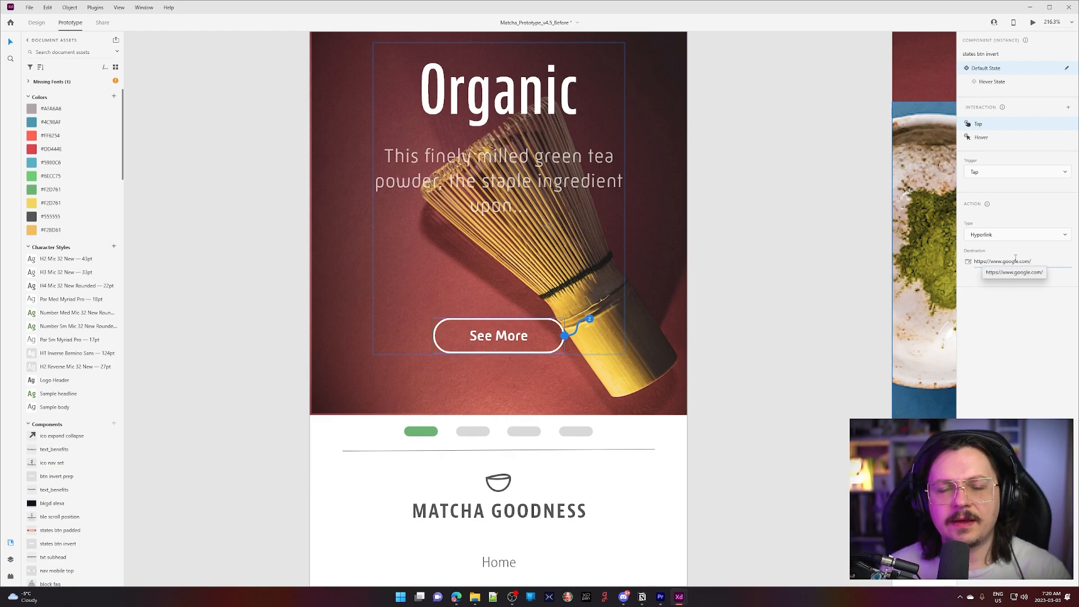
key(Return)
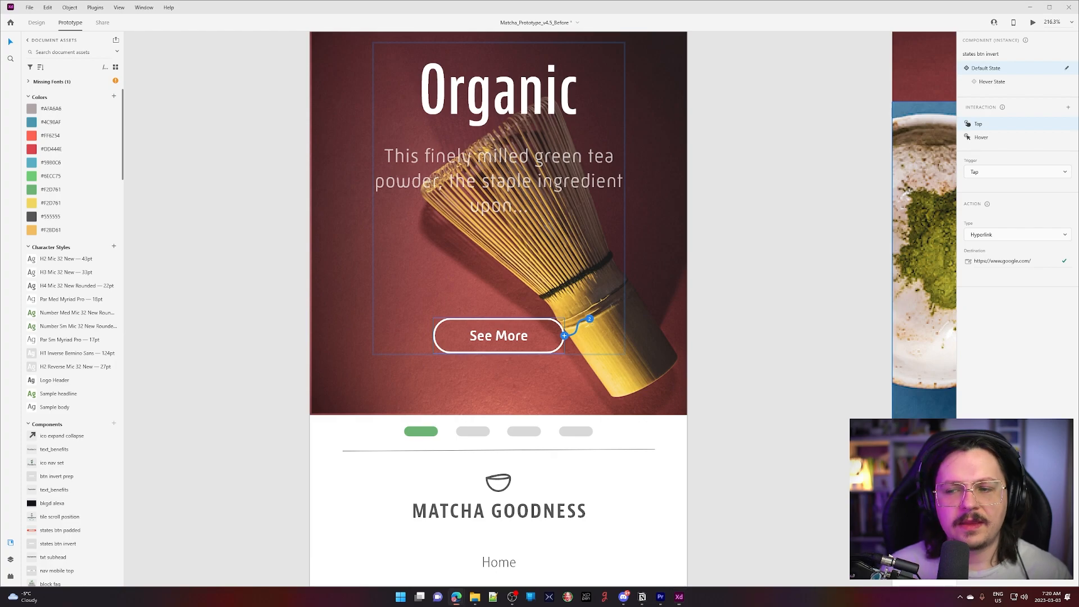
Preview Hyperlink Home beside a browser window, test the See More button's web link, and close both windows
drag(1078, 287, 285, 93)
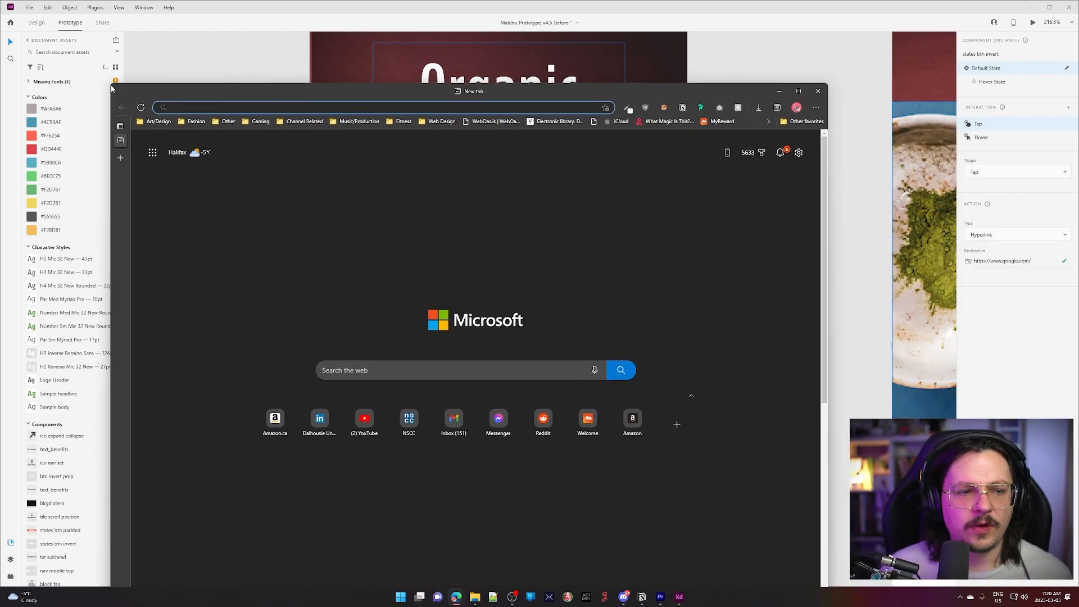
drag(111, 84, 472, 201)
drag(652, 210, 944, 106)
click(1031, 23)
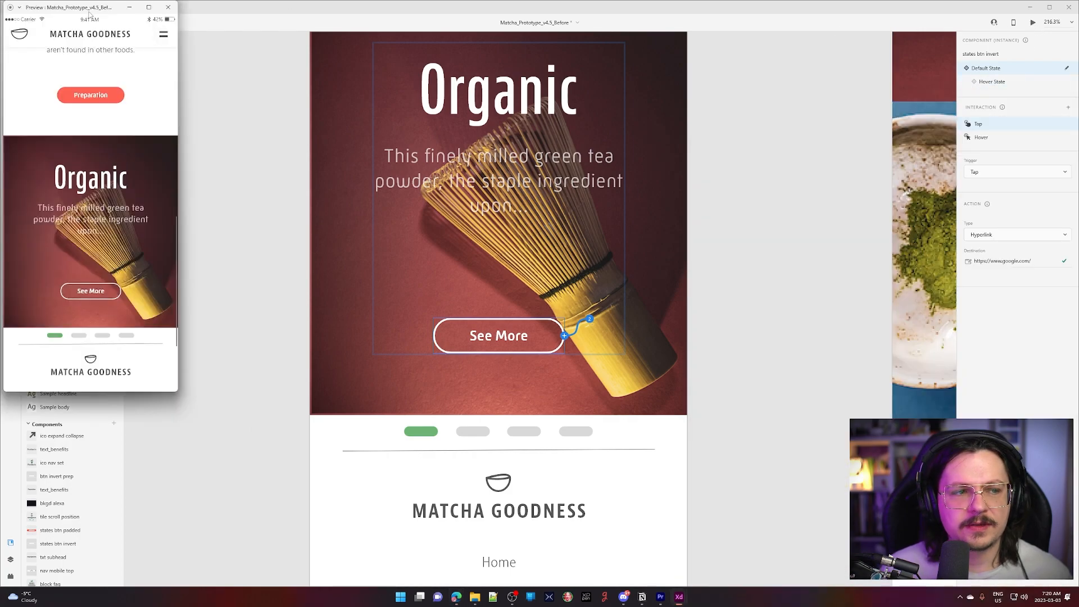
scroll(481, 270, down, 3)
scroll(479, 258, up, 3)
scroll(477, 250, down, 3)
click(478, 248)
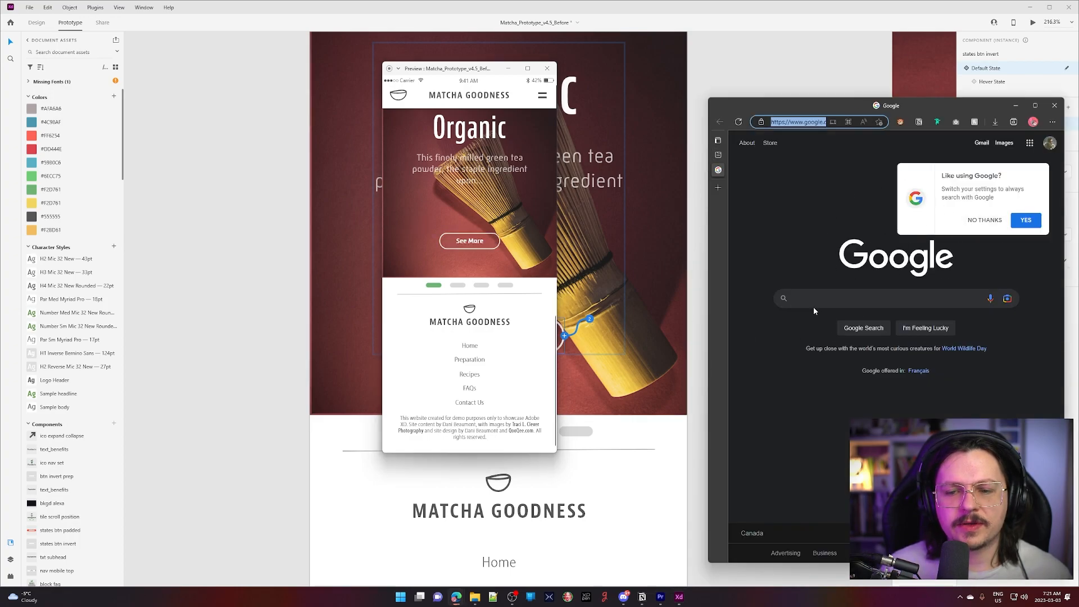
click(1054, 105)
click(548, 70)
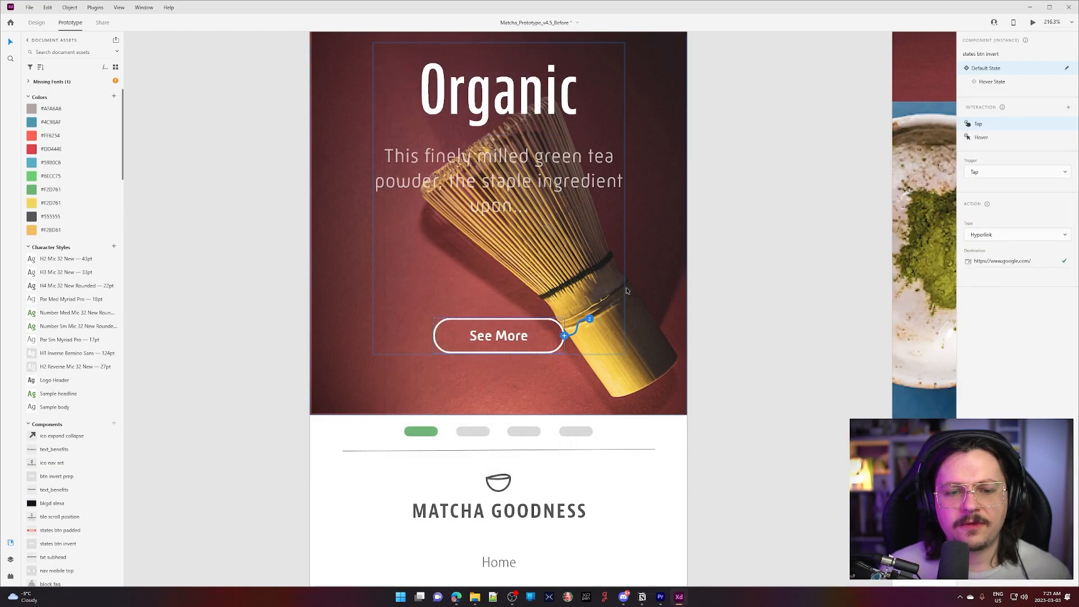
Bring the Bamboo Spoon section of the Hyperlink Preparing artboard into view and switch to Design mode
scroll(668, 292, down, 5)
drag(690, 238, 662, 380)
drag(669, 417, 555, 408)
scroll(493, 313, up, 1)
scroll(494, 313, right, 4)
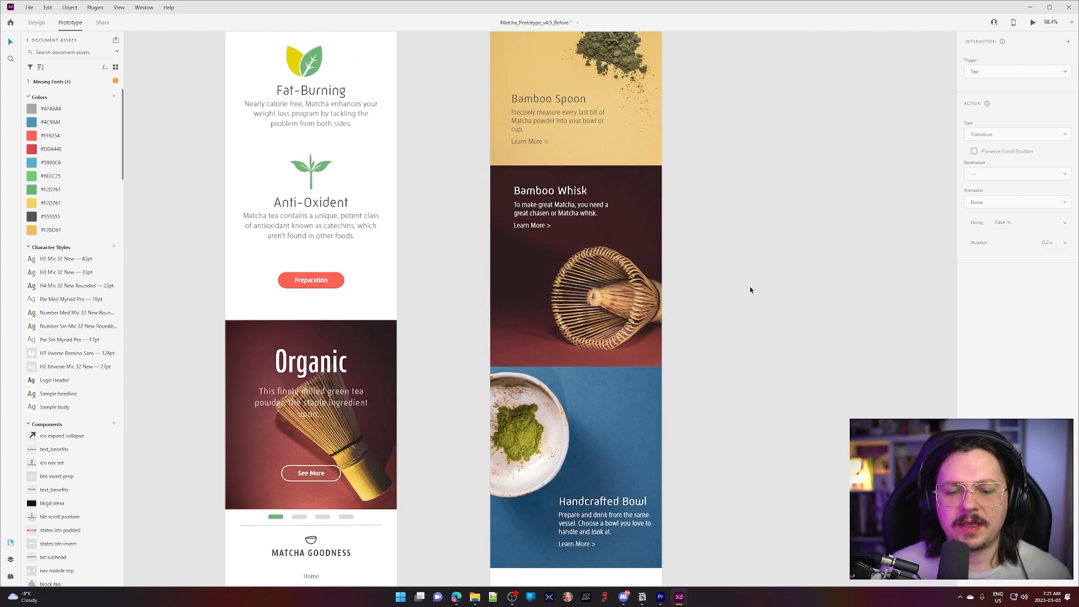
scroll(770, 275, up, 2)
scroll(638, 237, up, 5)
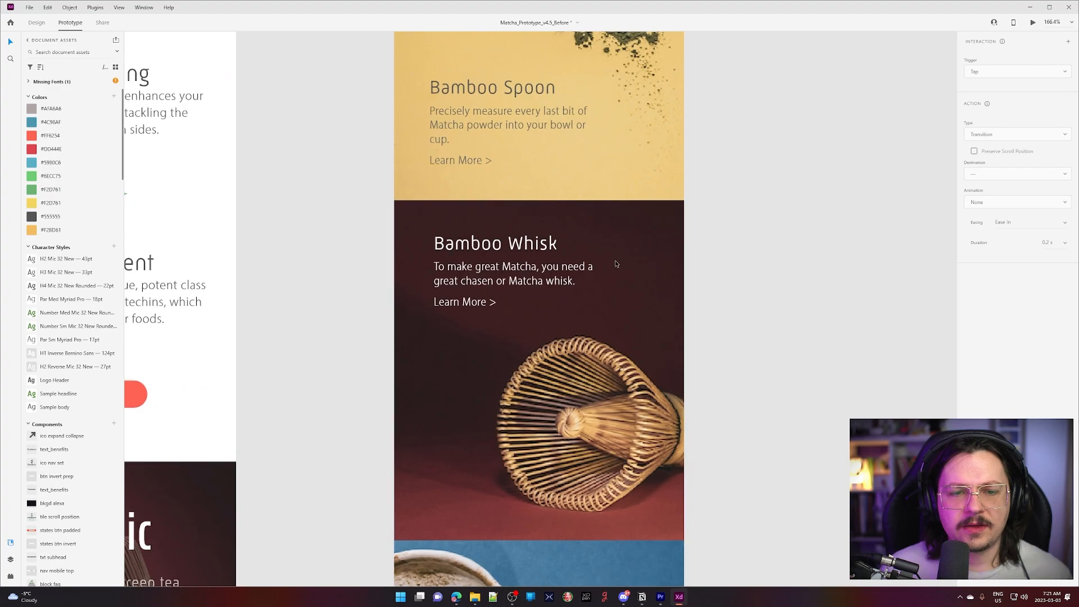
scroll(574, 272, right, 2)
scroll(506, 281, up, 1)
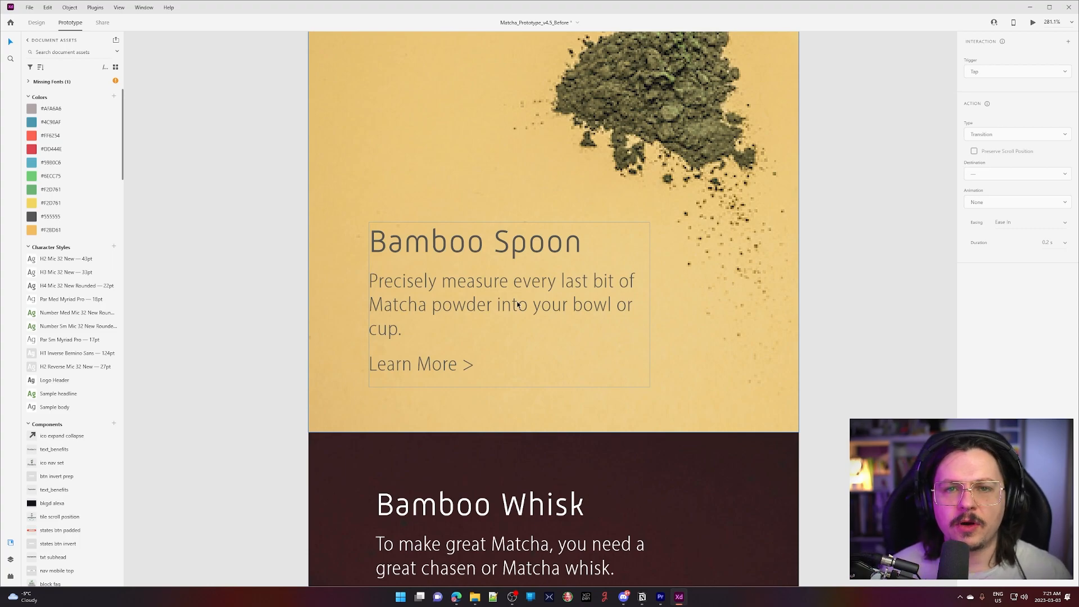
scroll(518, 304, down, 2)
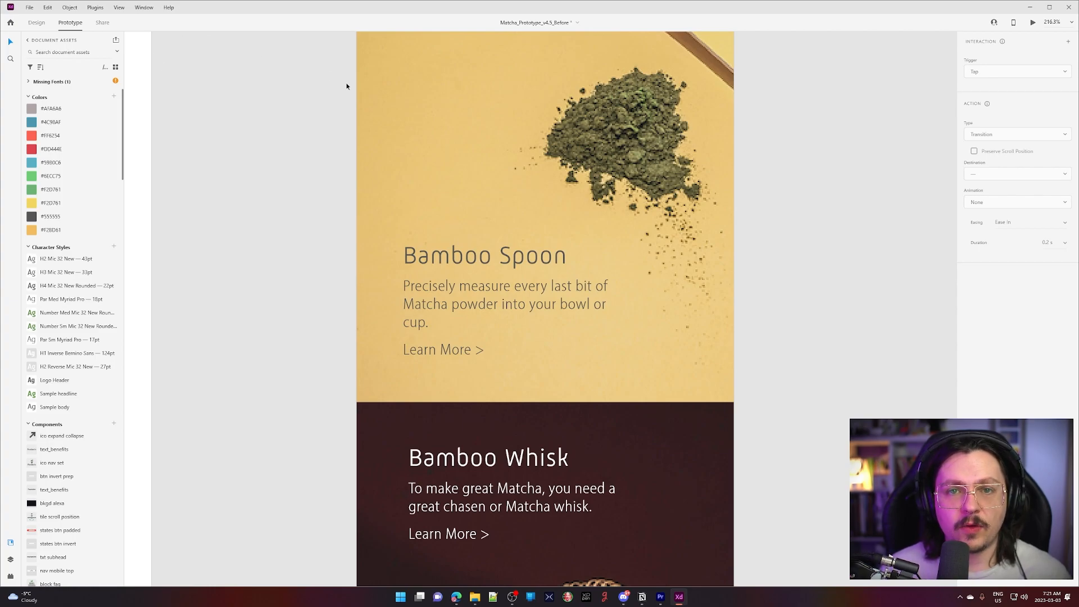
click(36, 23)
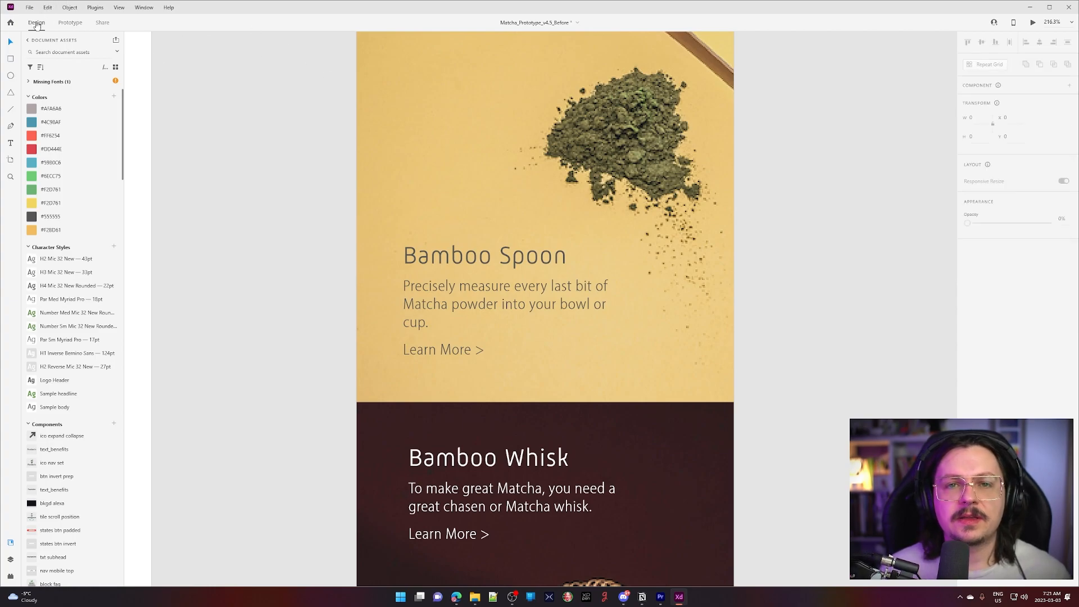
click(499, 287)
double_click(487, 289)
click(486, 289)
drag(511, 277, 461, 278)
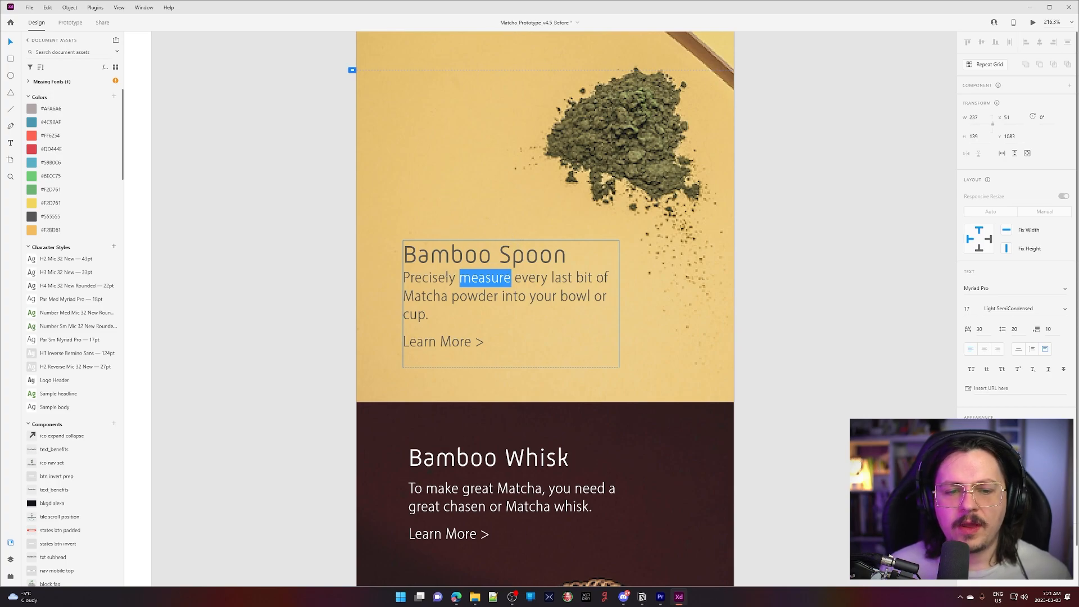
click(991, 388)
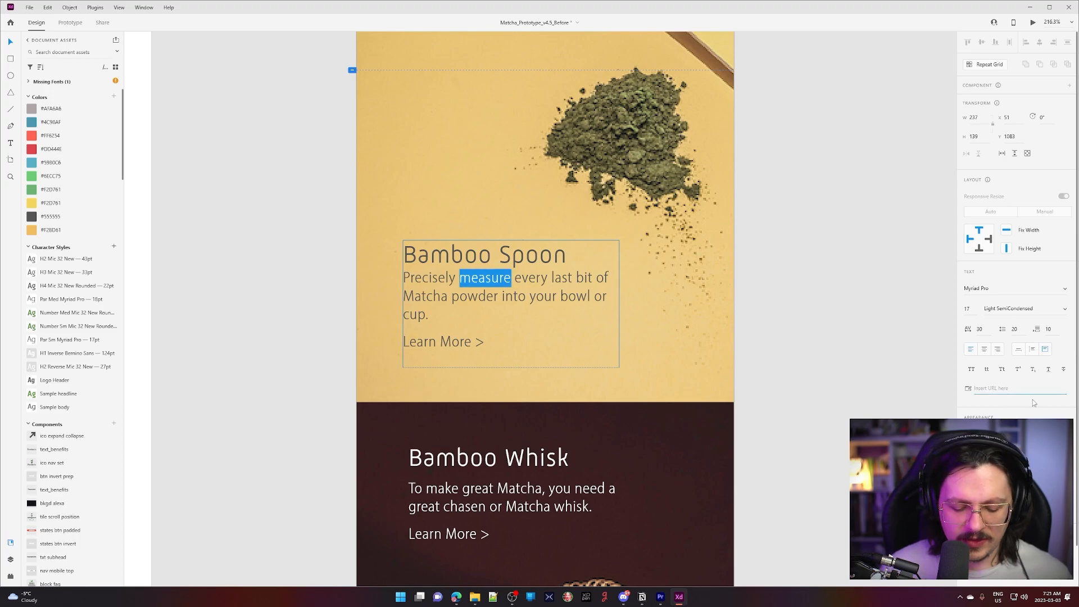
text(https://www.google.com/)
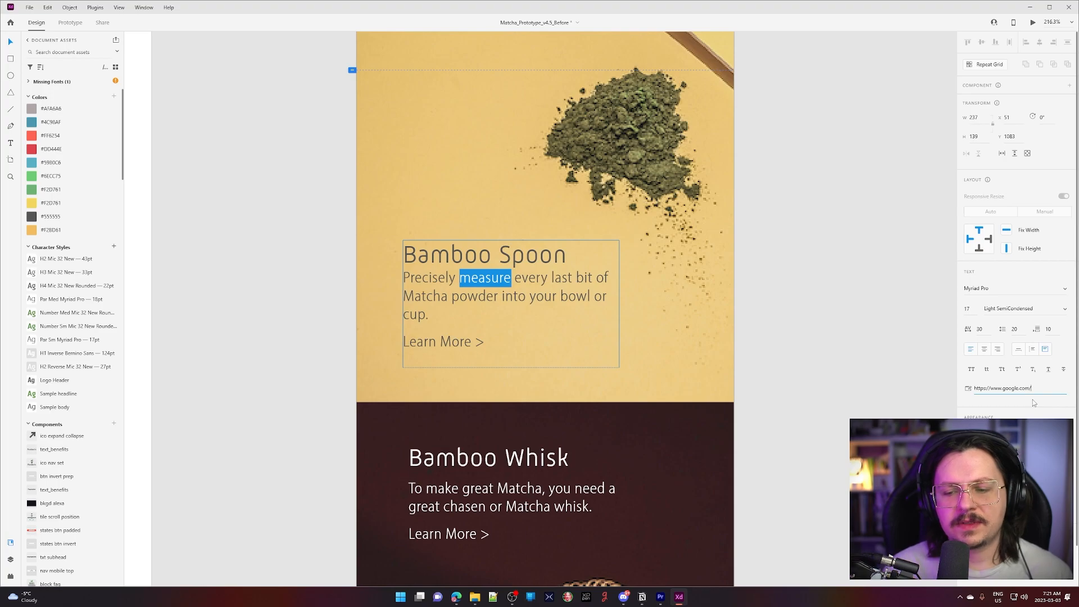
key(Return)
key(Escape)
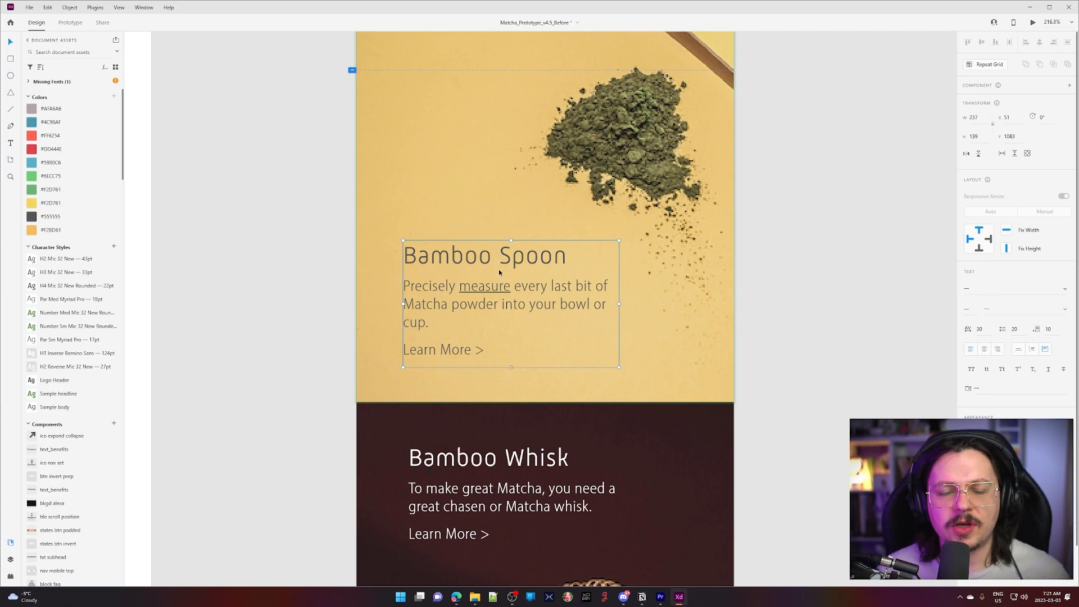
Preview the Hyperlink Preparing artboard, test the web link on "measure", and dismiss the browser and preview windows
scroll(501, 272, up, 1)
scroll(506, 272, down, 4)
click(650, 240)
drag(681, 167, 656, 393)
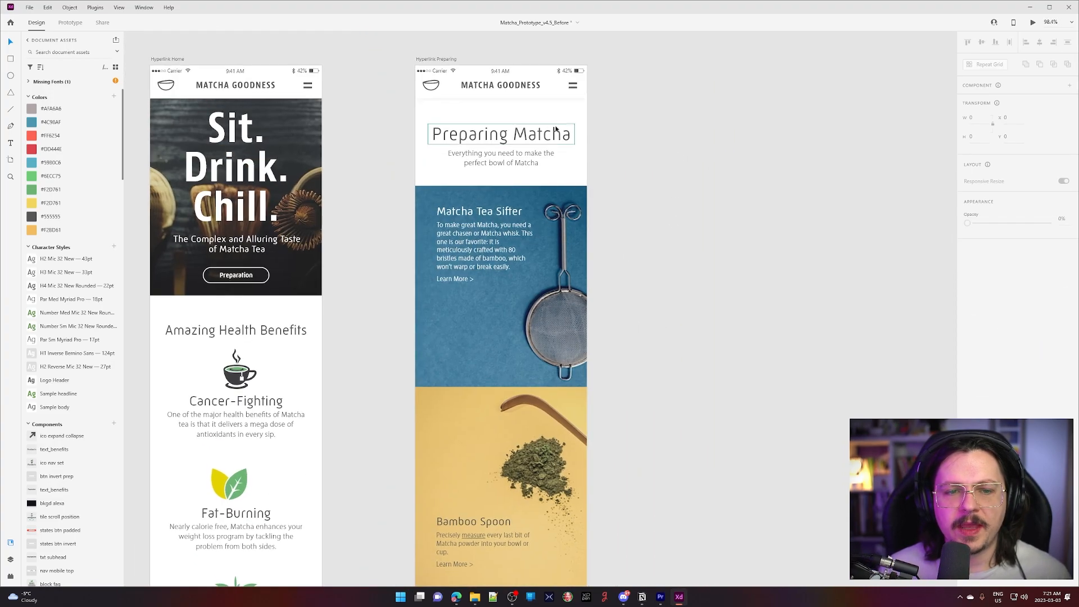
click(443, 59)
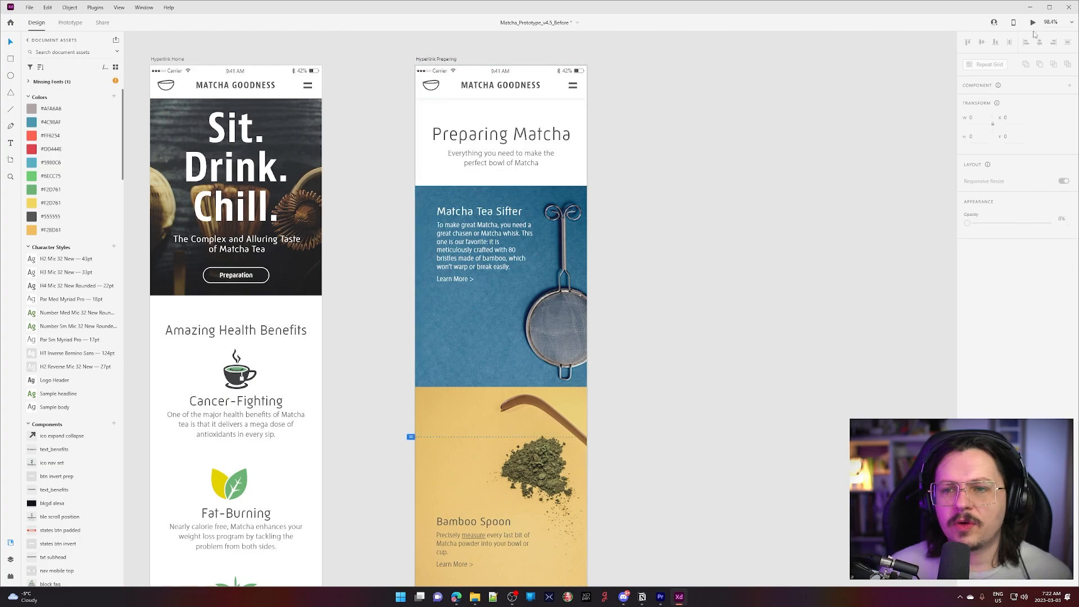
key(ctrl+Return)
drag(92, 16, 589, 117)
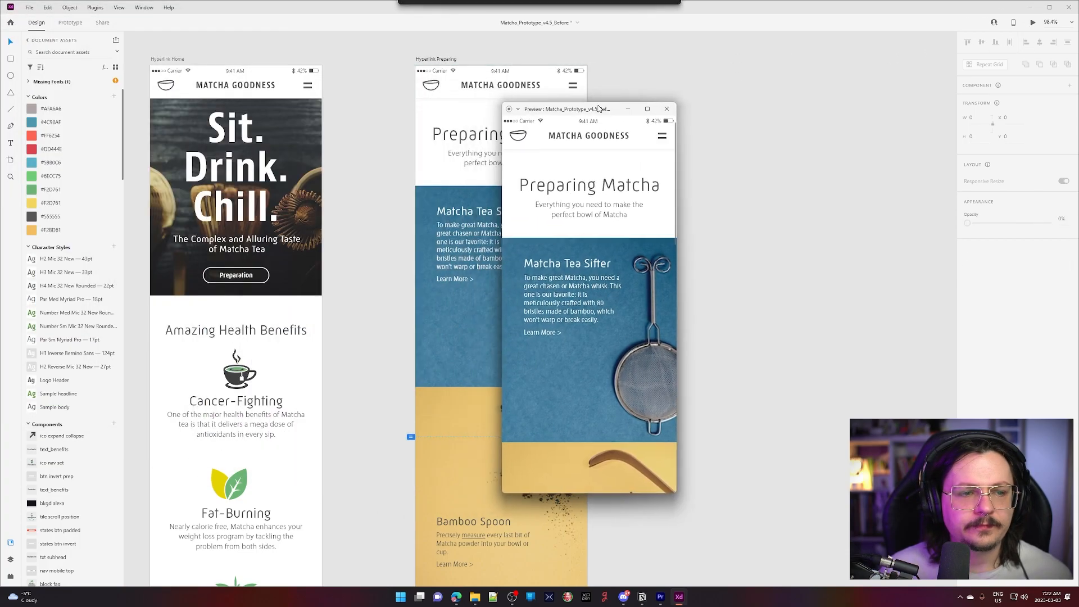
scroll(554, 318, down, 5)
click(564, 254)
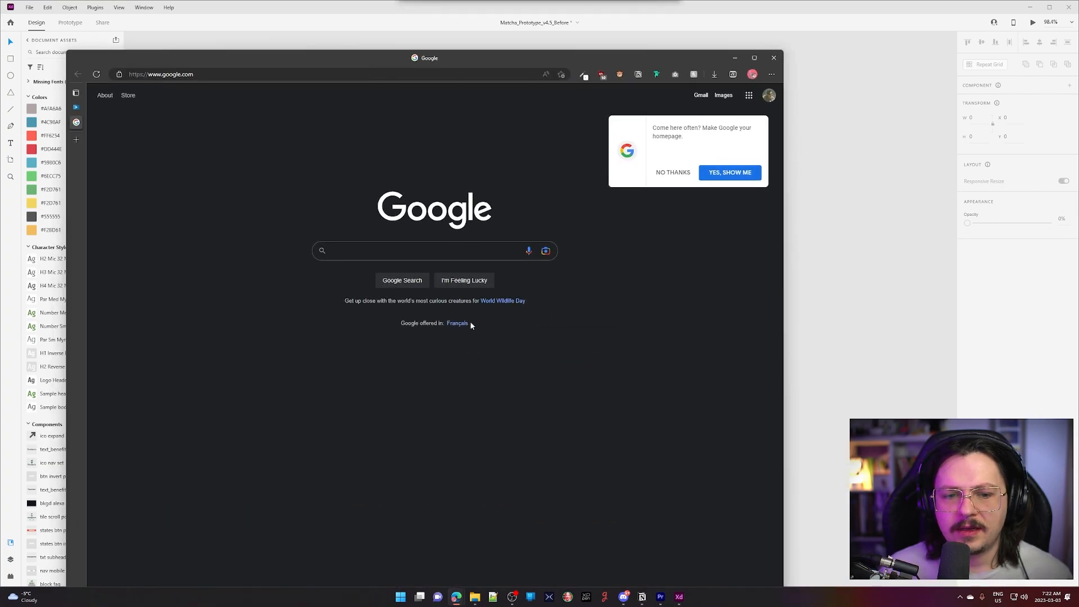
drag(625, 60, 1078, 253)
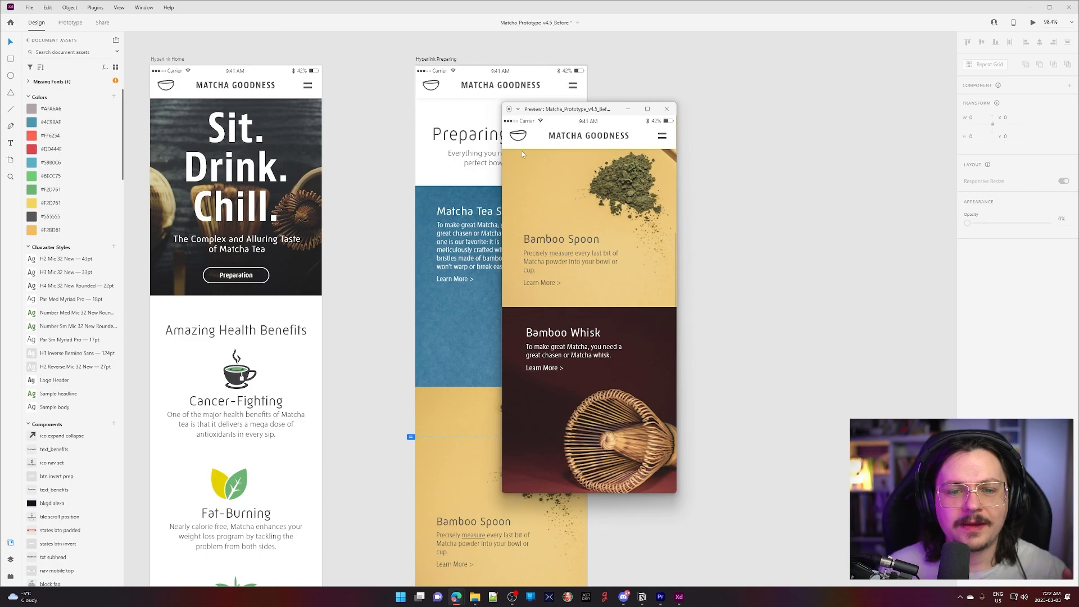
click(666, 109)
Link the word "measure" in the Bamboo Spoon paragraph to an e-mail address using a mailto: URL
mouse_move(595, 341)
mouse_down()
mouse_move(548, 341)
mouse_move(599, 341)
mouse_up()
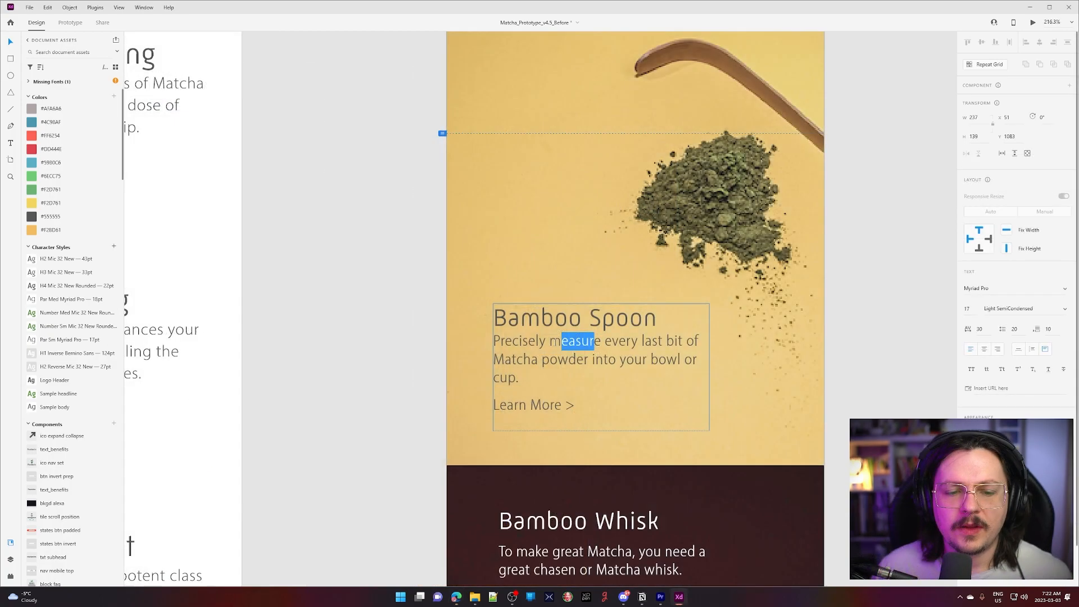
click(562, 341)
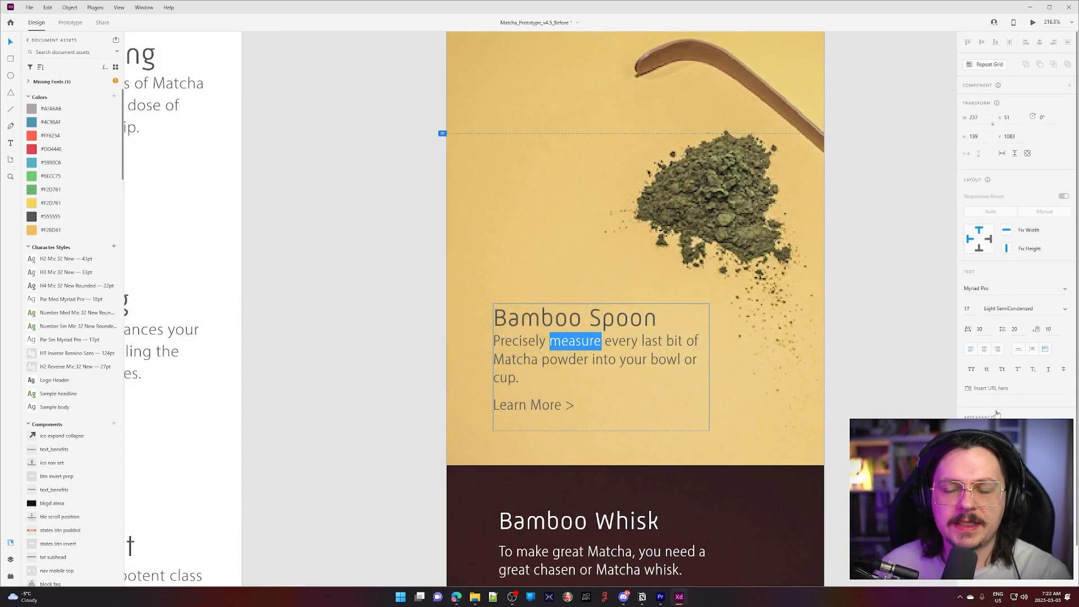
click(1001, 385)
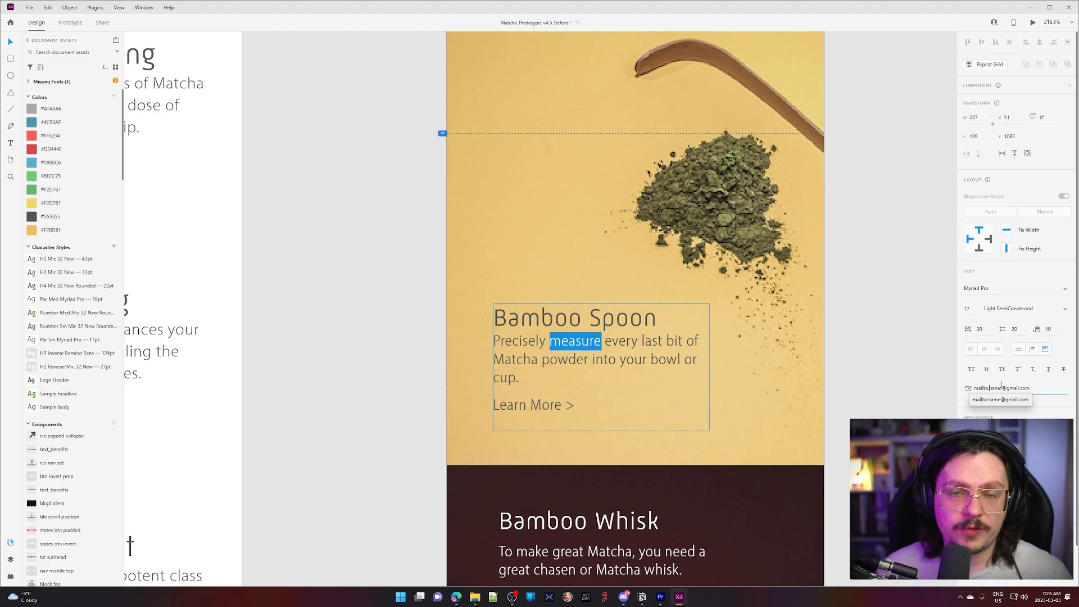
key(Return)
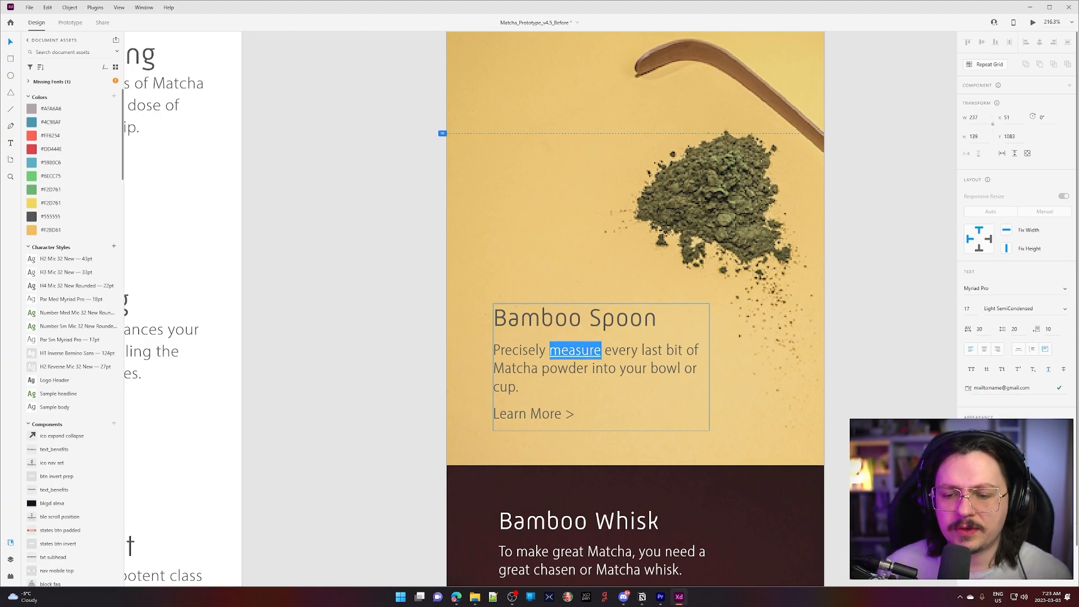
click(1027, 388)
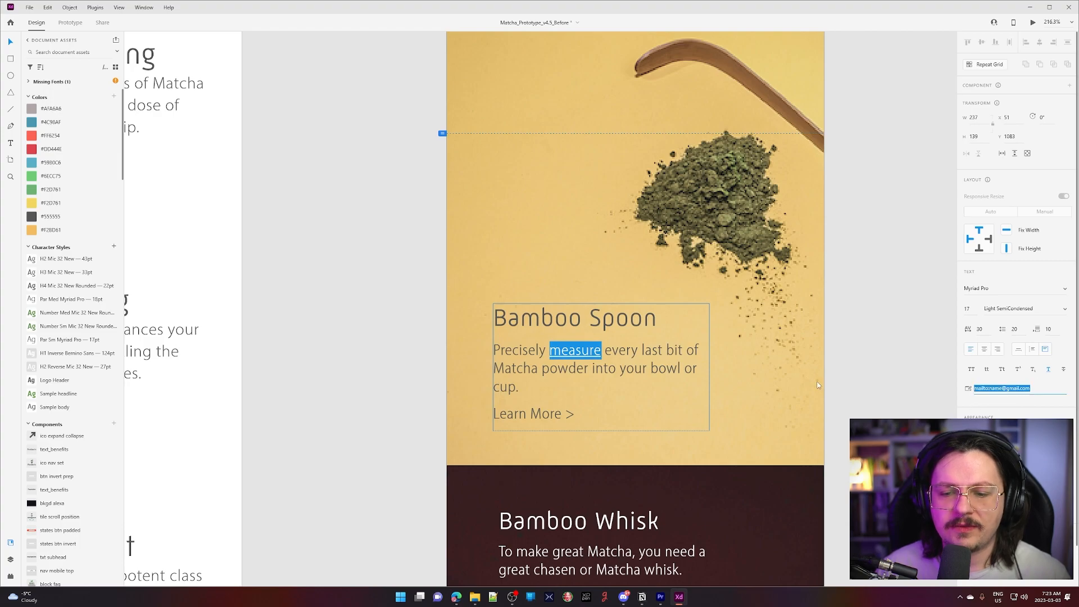
key(Escape)
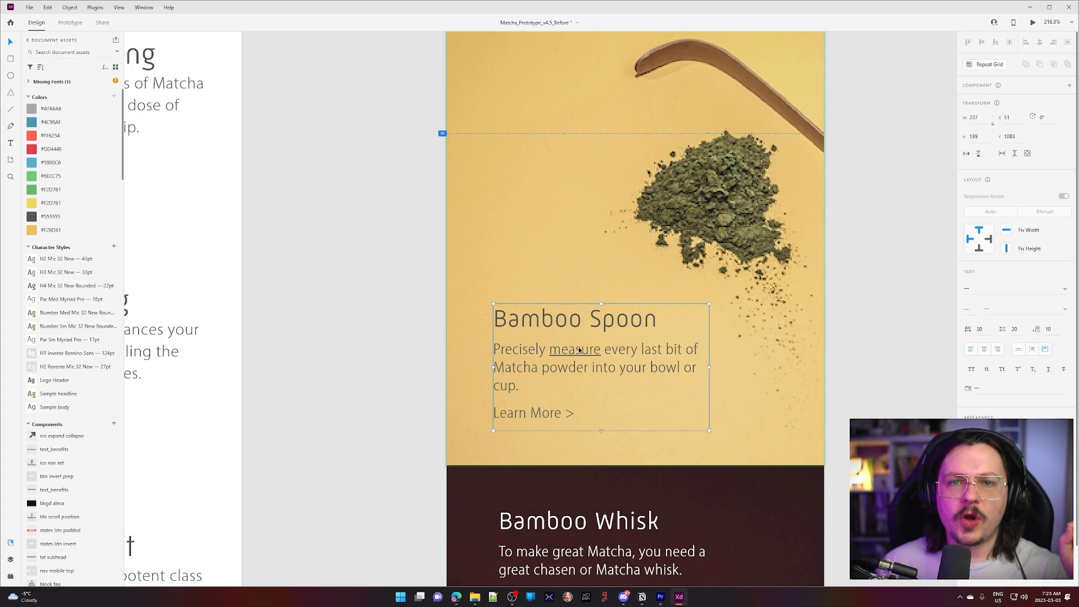
click(851, 372)
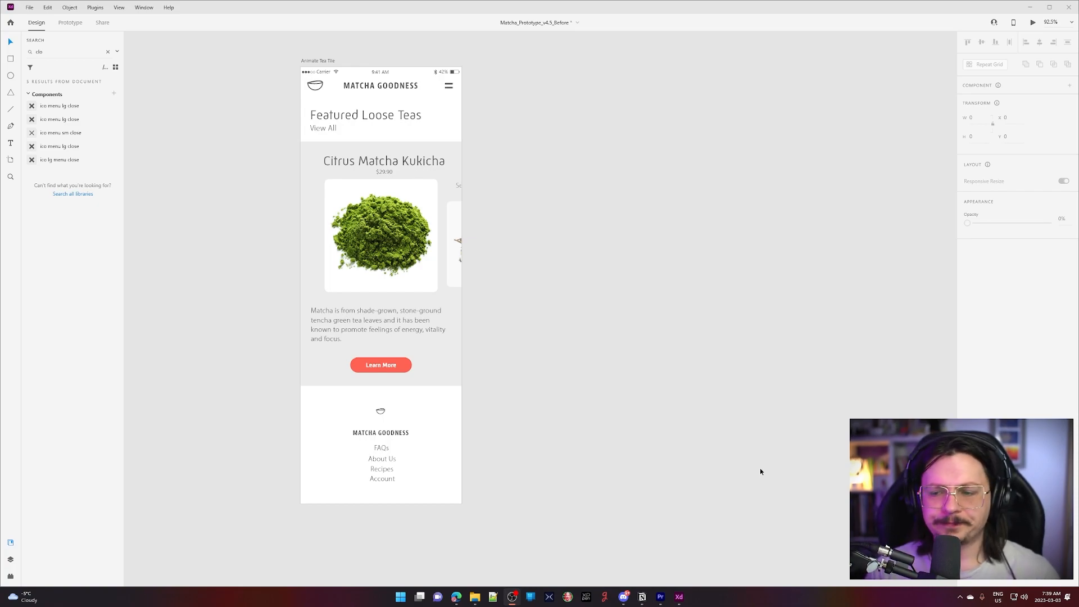
Duplicate the Animate Tea Tile artboard and place the copy beside the original
click(314, 62)
drag(322, 65, 565, 88)
click(503, 263)
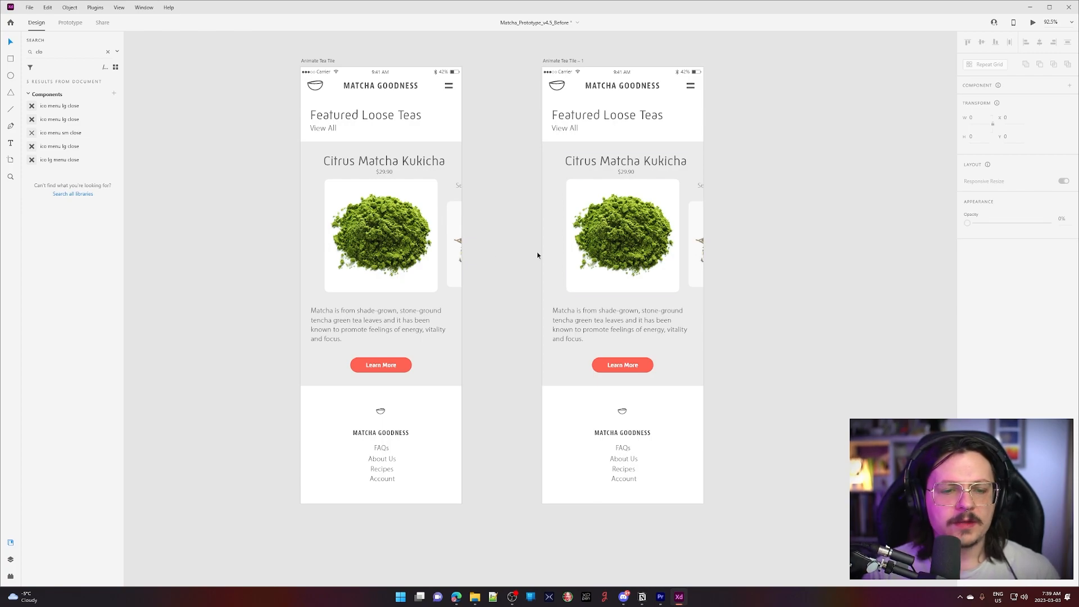
Hide and lock the "hide me" layer group in the duplicated tea tile artboard
click(10, 559)
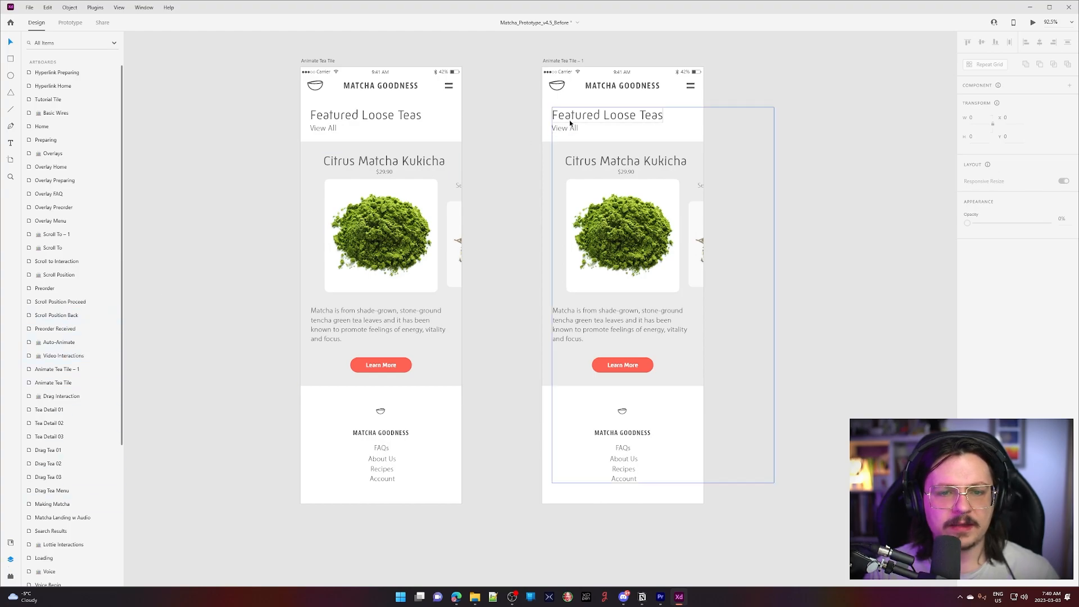
click(555, 116)
click(691, 112)
click(691, 112)
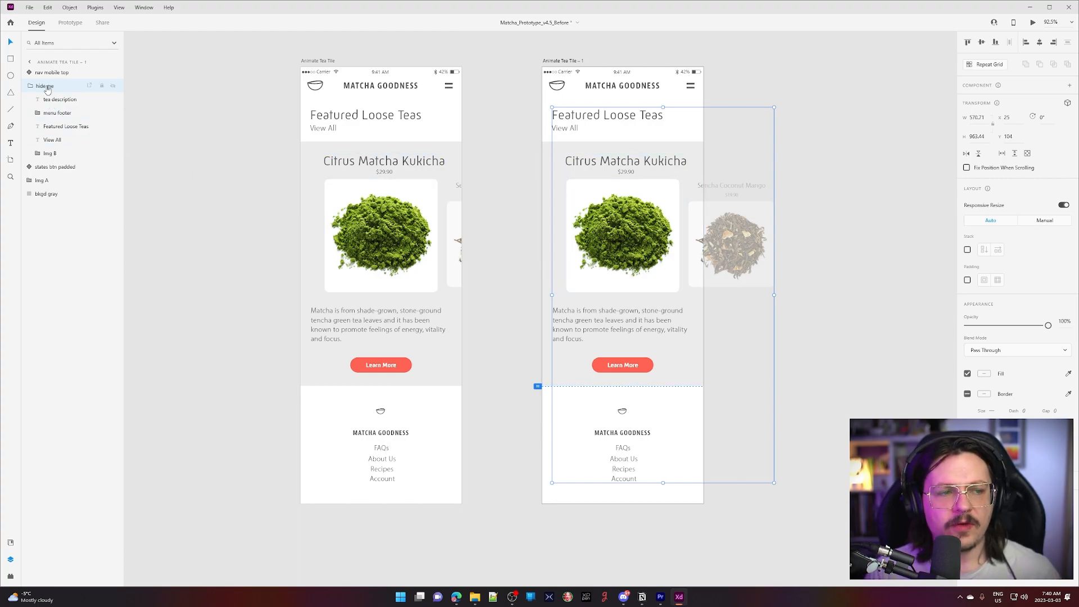
click(113, 85)
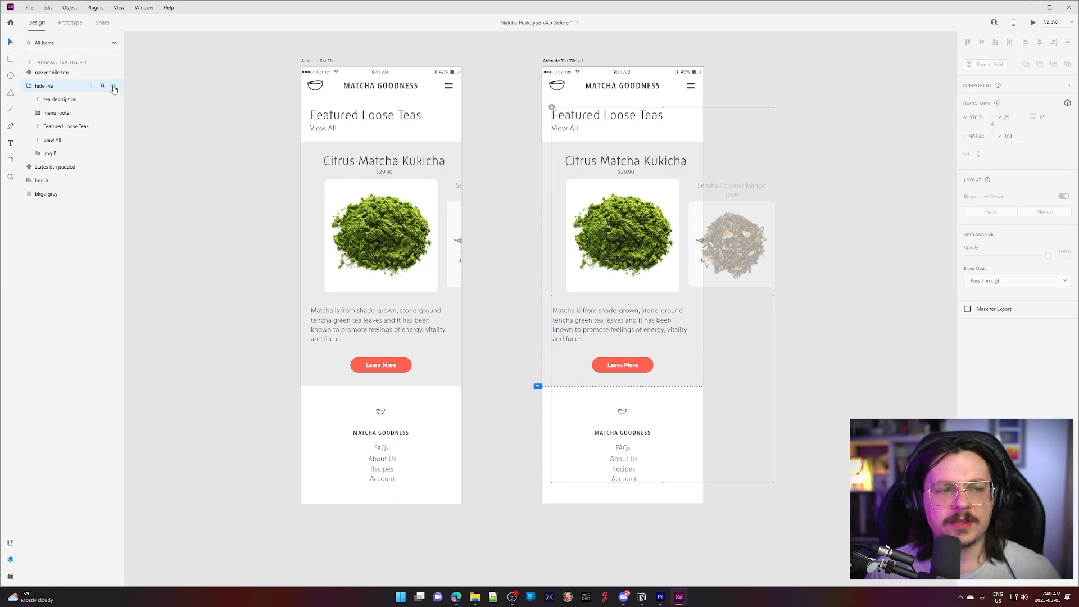
click(812, 341)
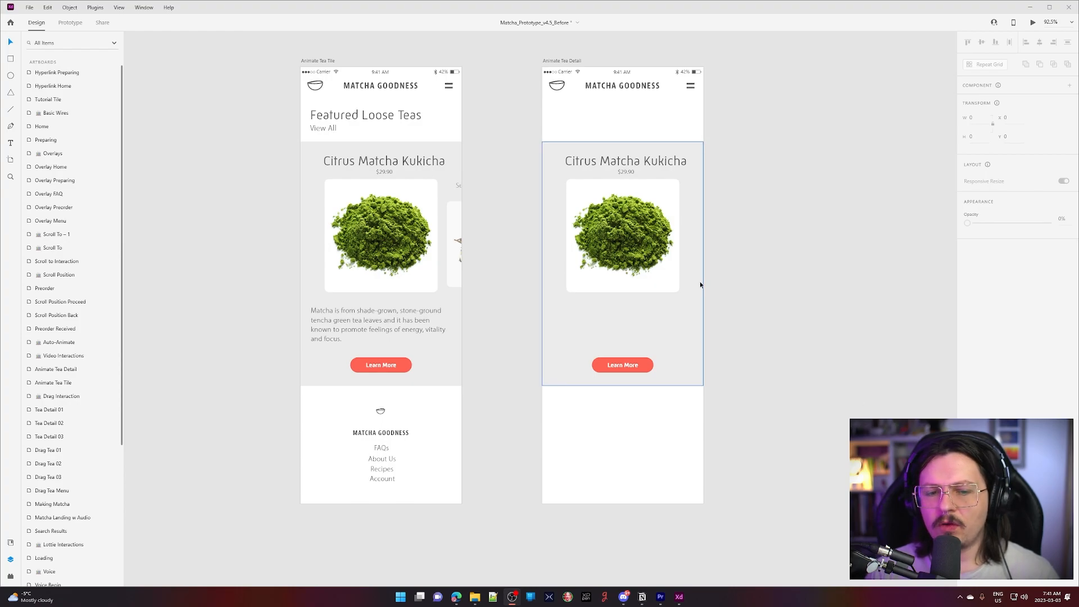
Enlarge the tea image in the Animate Tea Detail artboard to about 400 wide by 453 high
double_click(636, 264)
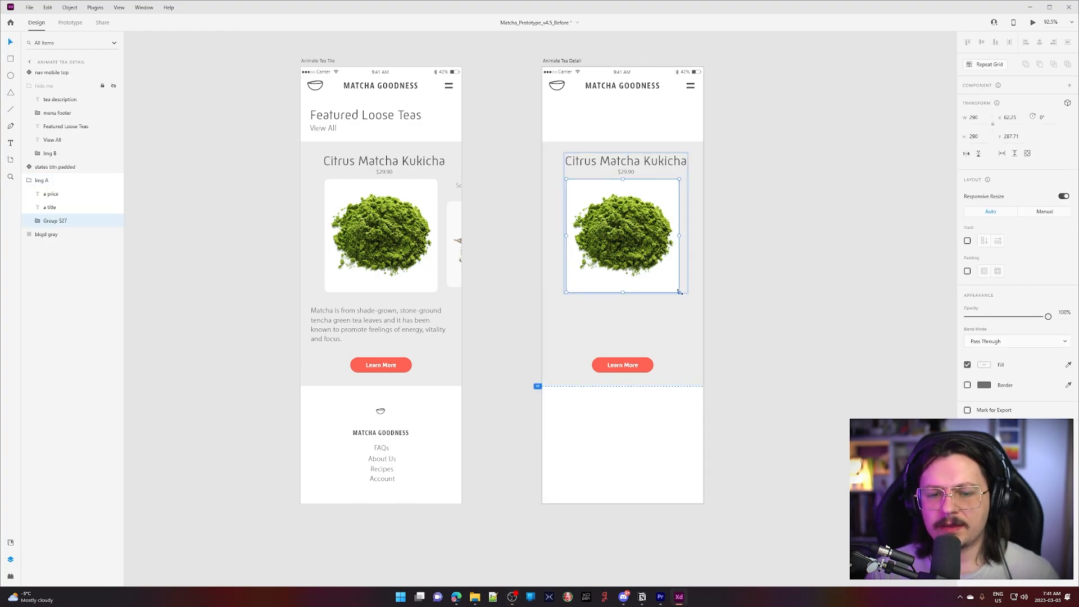
drag(680, 292, 702, 325)
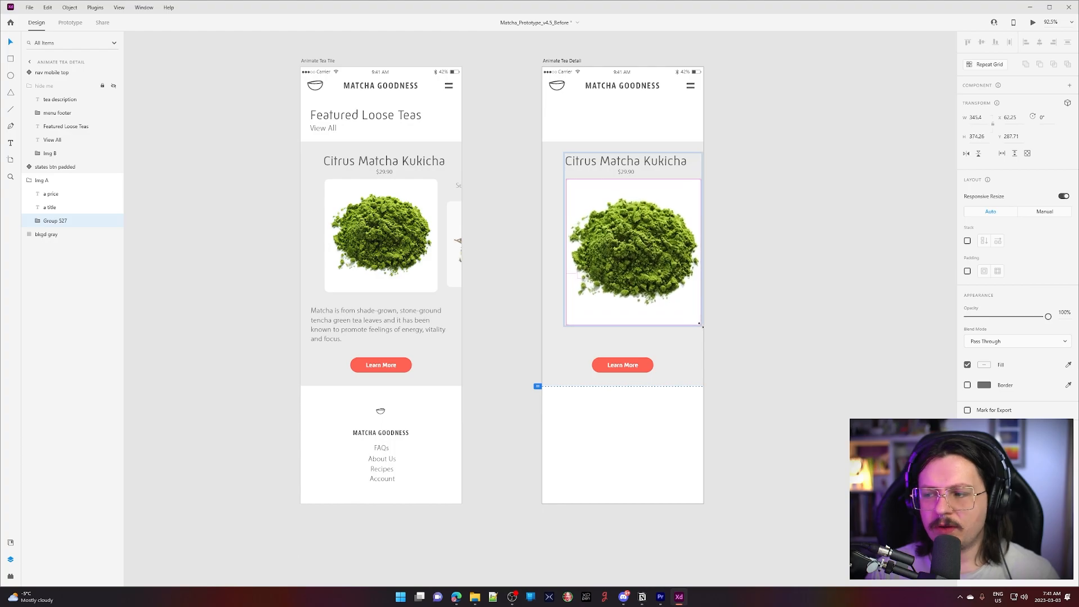
drag(565, 325, 545, 342)
click(735, 278)
double_click(643, 275)
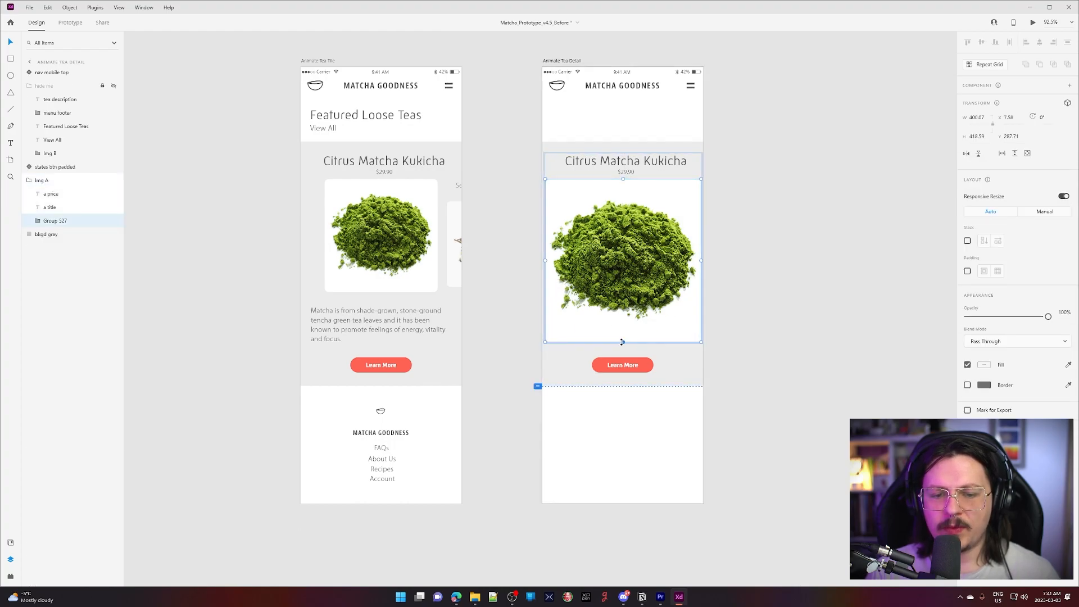
drag(623, 341, 618, 355)
click(730, 363)
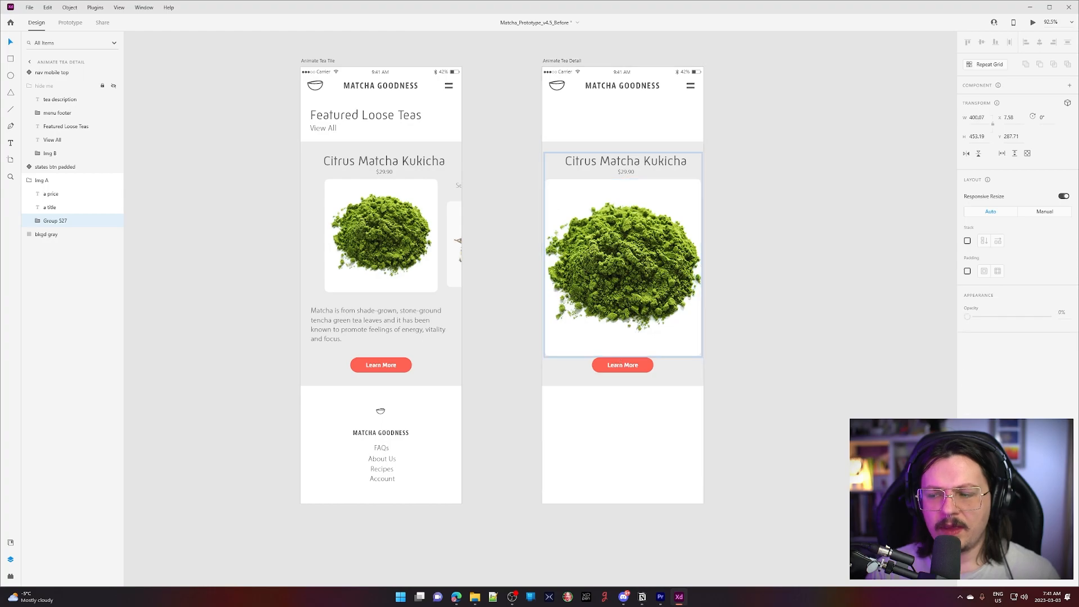
Move the Learn More button down slightly to clear the enlarged tea image
click(648, 365)
drag(644, 368, 643, 374)
click(672, 170)
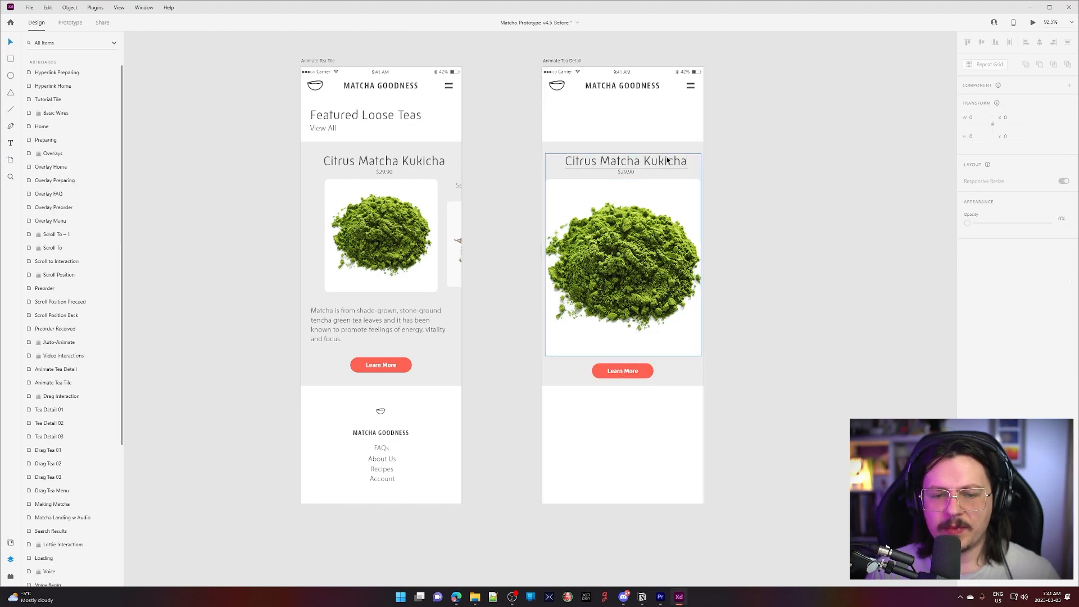
Extend the gray background of Animate Tea Detail upward to meet the navigation bar
double_click(648, 163)
click(645, 146)
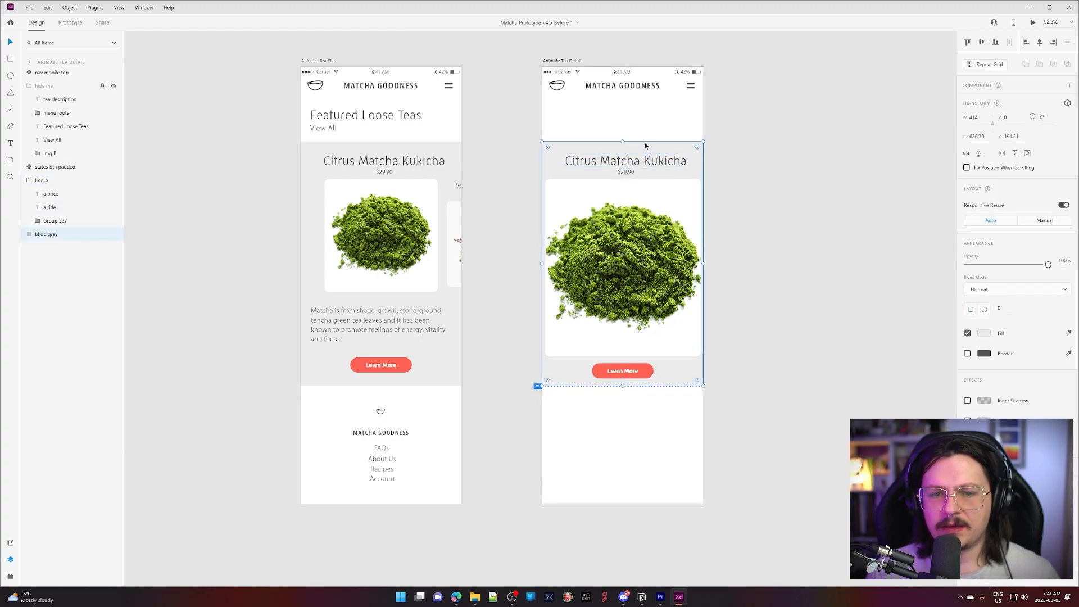
drag(621, 140, 623, 100)
click(723, 131)
Enlarge the Citrus Matcha Kukicha title and its price, and move them up below the navigation bar
click(644, 164)
double_click(661, 163)
drag(645, 162, 641, 123)
click(627, 172)
click(629, 168)
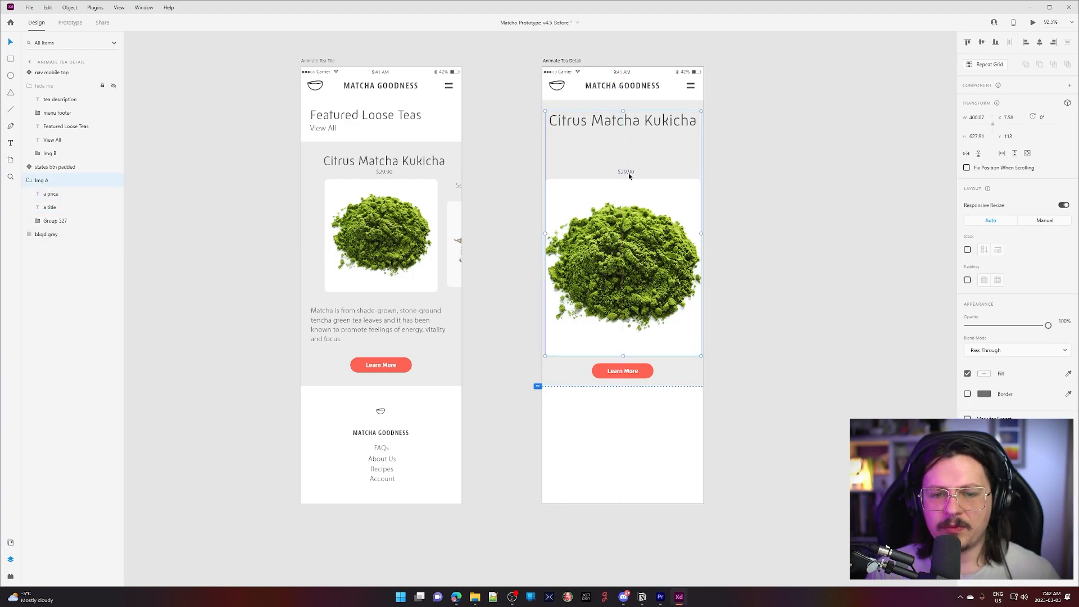
double_click(629, 170)
drag(629, 170, 634, 144)
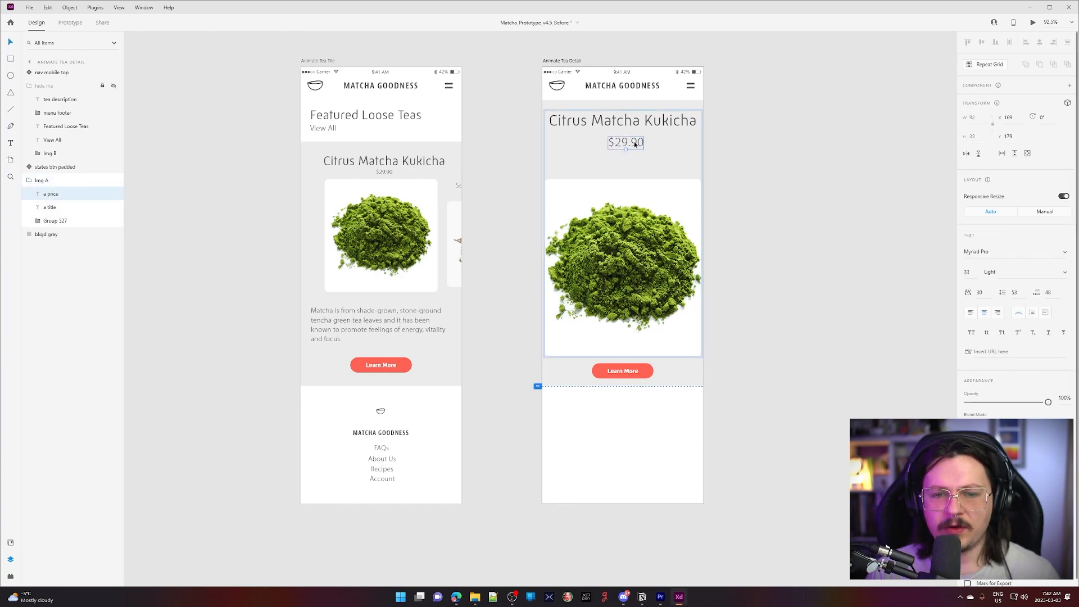
Move the tea image up beneath the price and stretch its lower edge down slightly
click(645, 191)
drag(642, 188, 640, 169)
drag(618, 336, 620, 348)
click(708, 456)
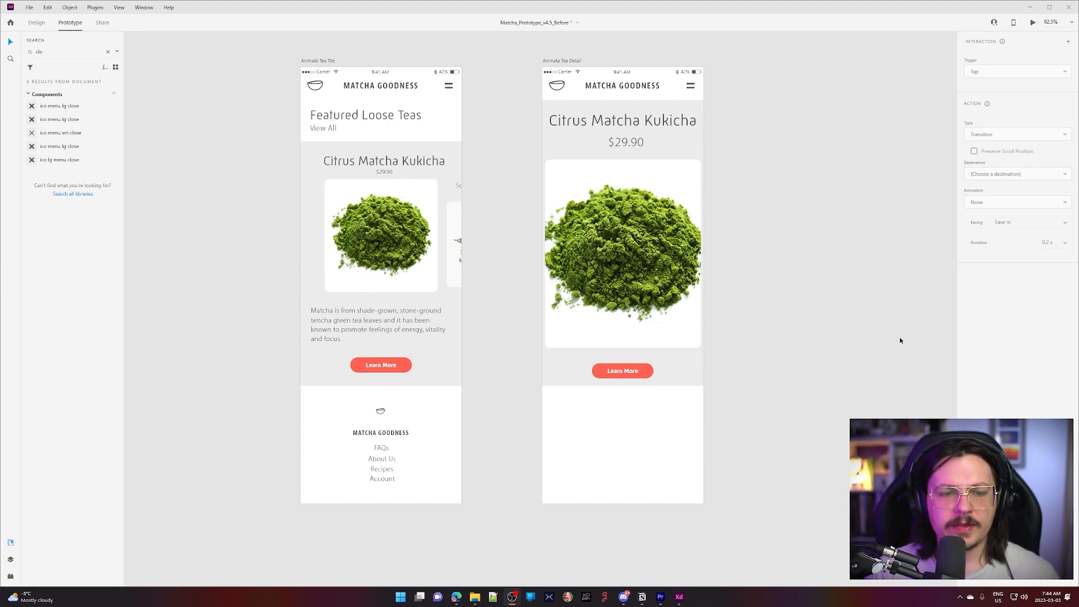
Link the Citrus Matcha Kukicha tile on Animate Tea Tile to Animate Tea Detail with a tap-triggered Auto-Animate, Ease In-Out, 0.6 s
click(390, 248)
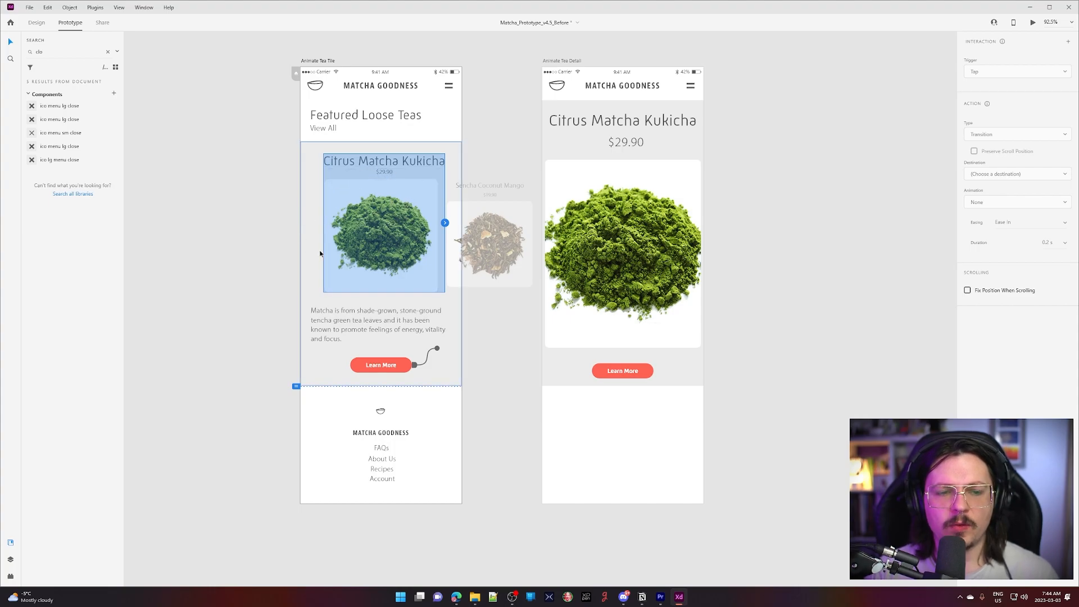
drag(444, 223, 554, 242)
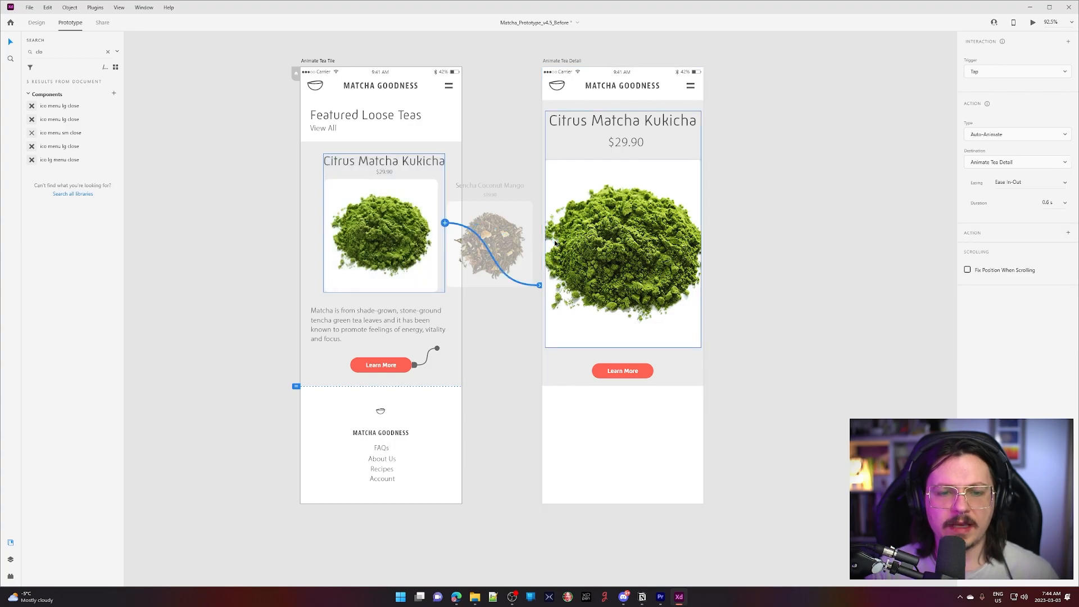
click(1004, 137)
click(992, 118)
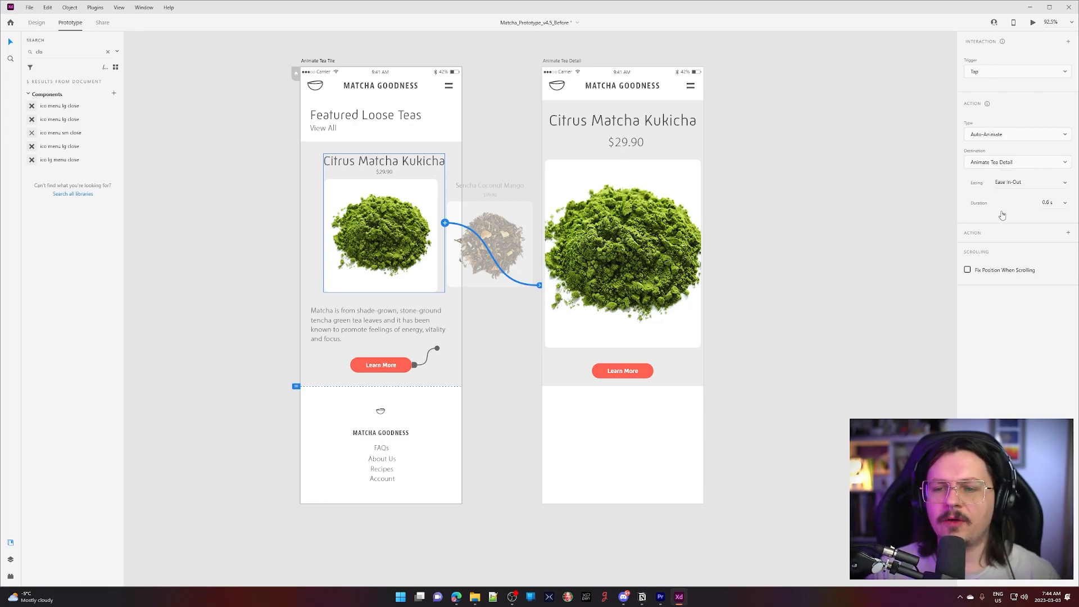
click(1030, 182)
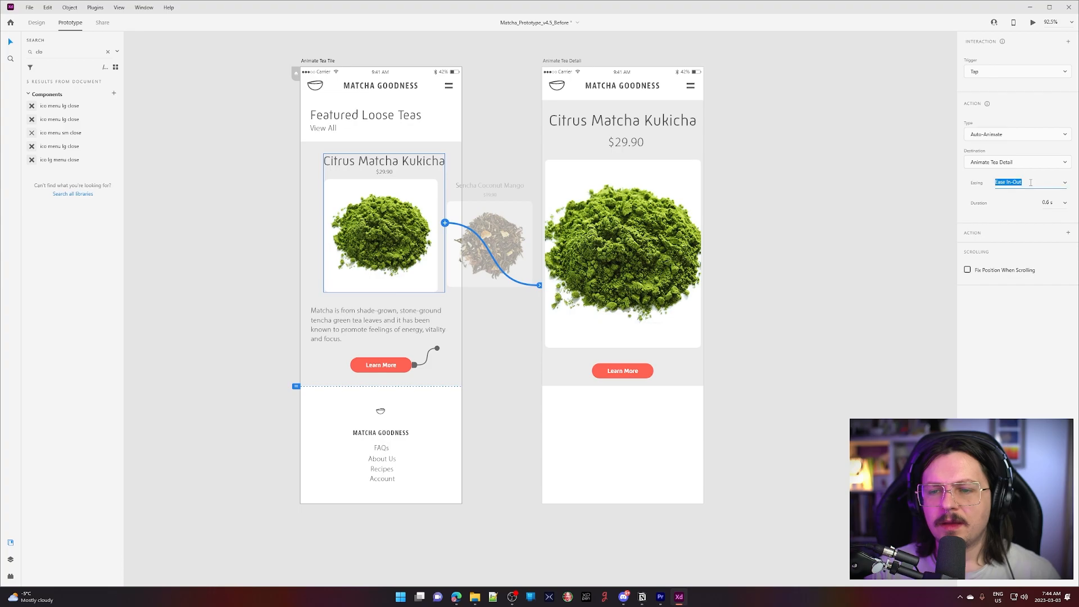
click(1051, 202)
click(1030, 214)
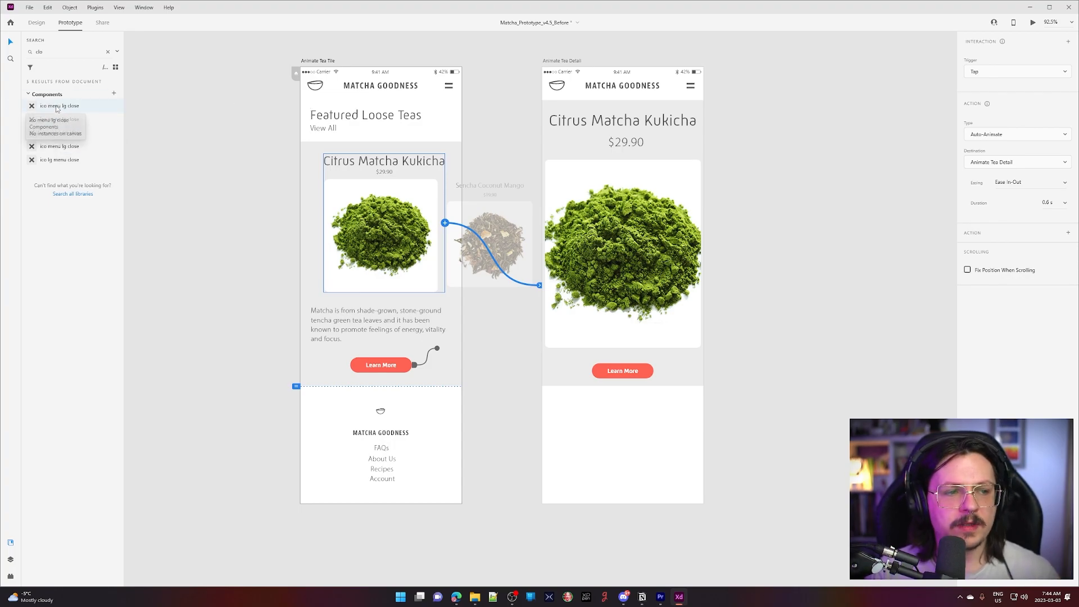
Place the ico menu sm close component above the tea title on Animate Tea Detail and link it to Animate Tea Tile with Auto-Animate
drag(70, 133, 691, 112)
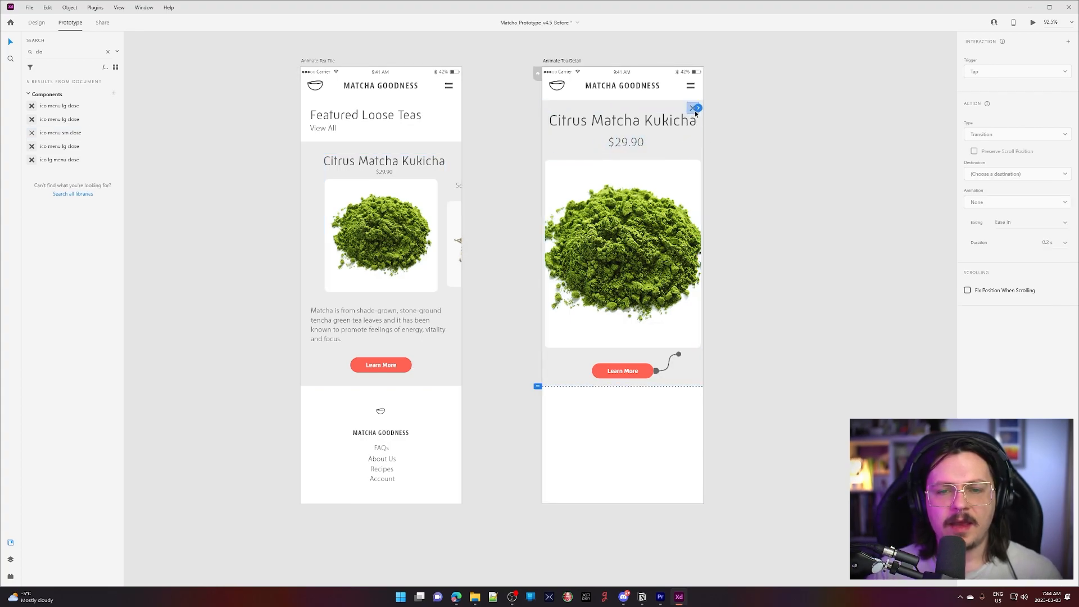
click(898, 244)
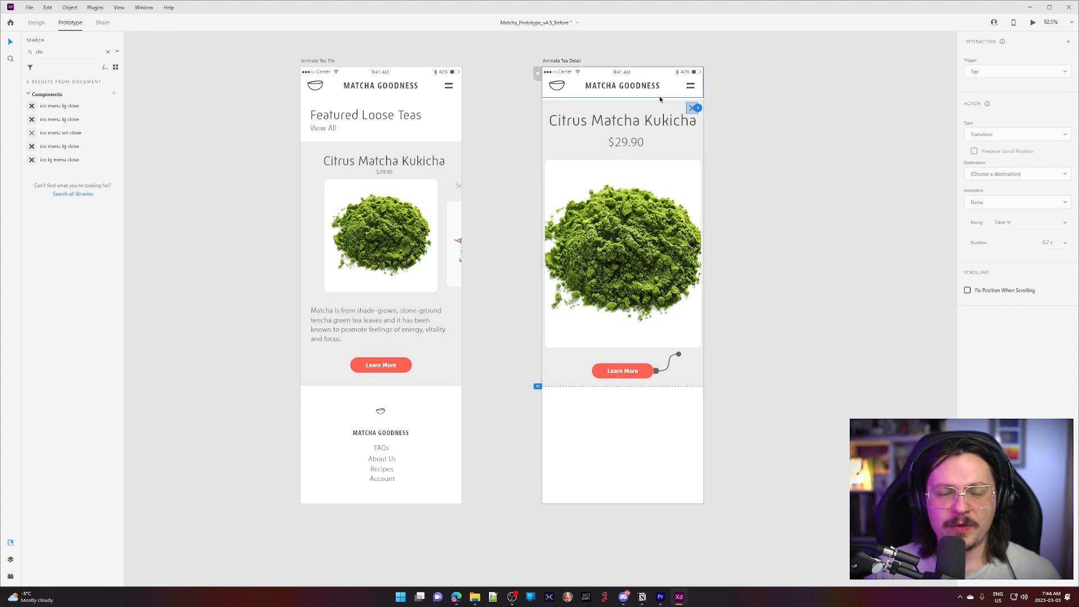
drag(698, 109, 443, 337)
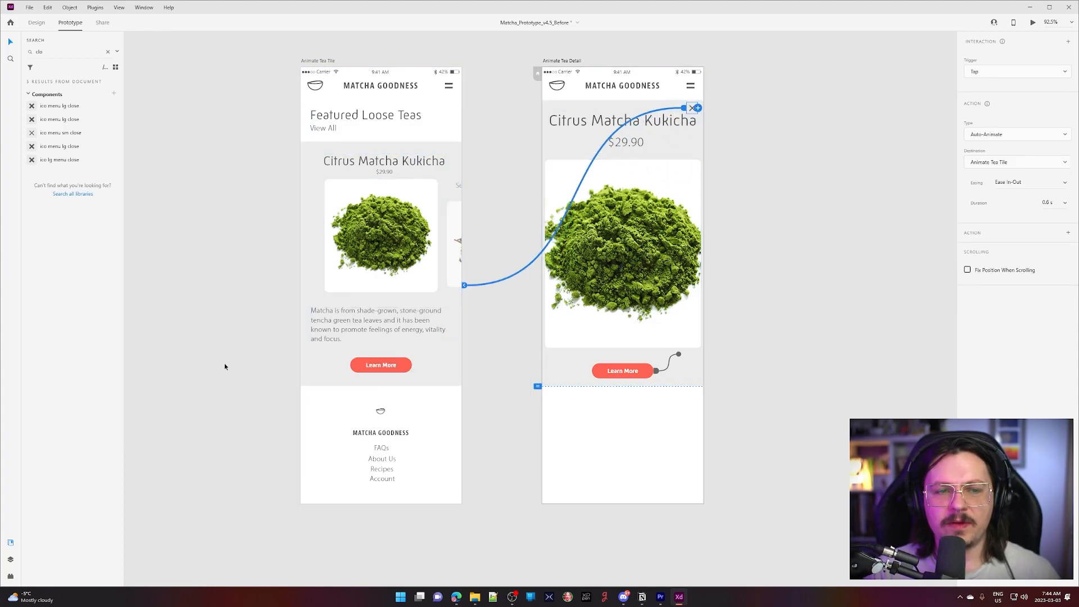
Preview Animate Tea Tile, repeatedly opening the enlarged tea detail from the tile and returning with the close icon
click(309, 62)
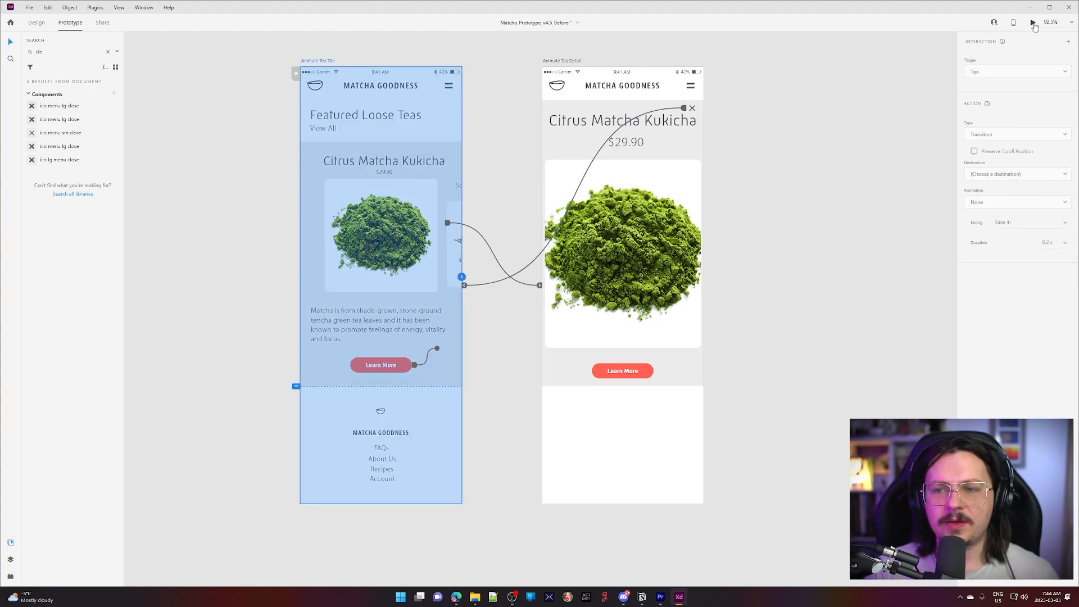
click(1034, 26)
drag(98, 8, 572, 102)
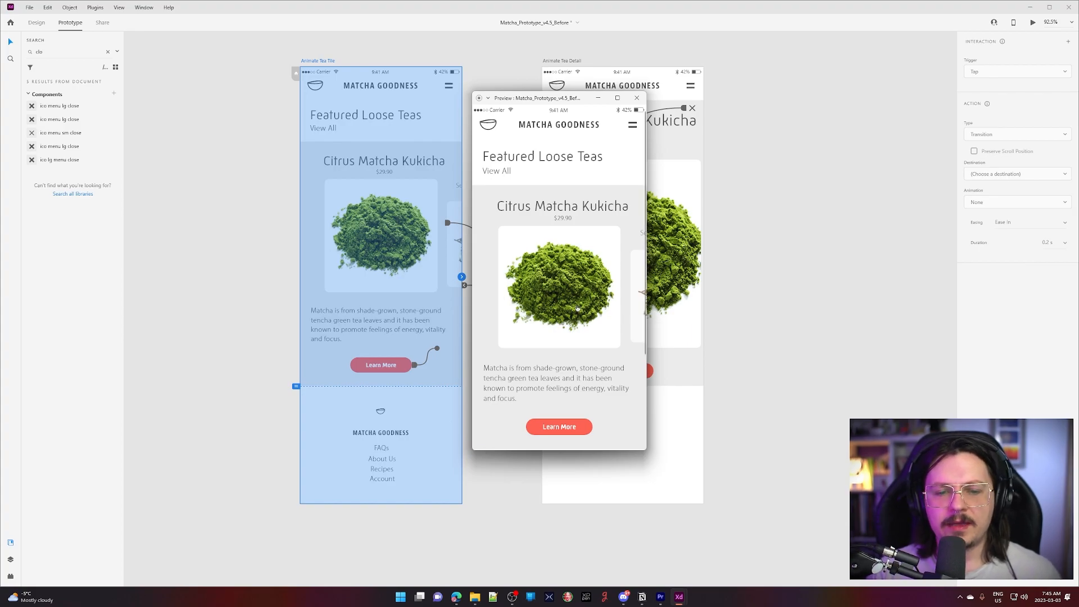
click(623, 318)
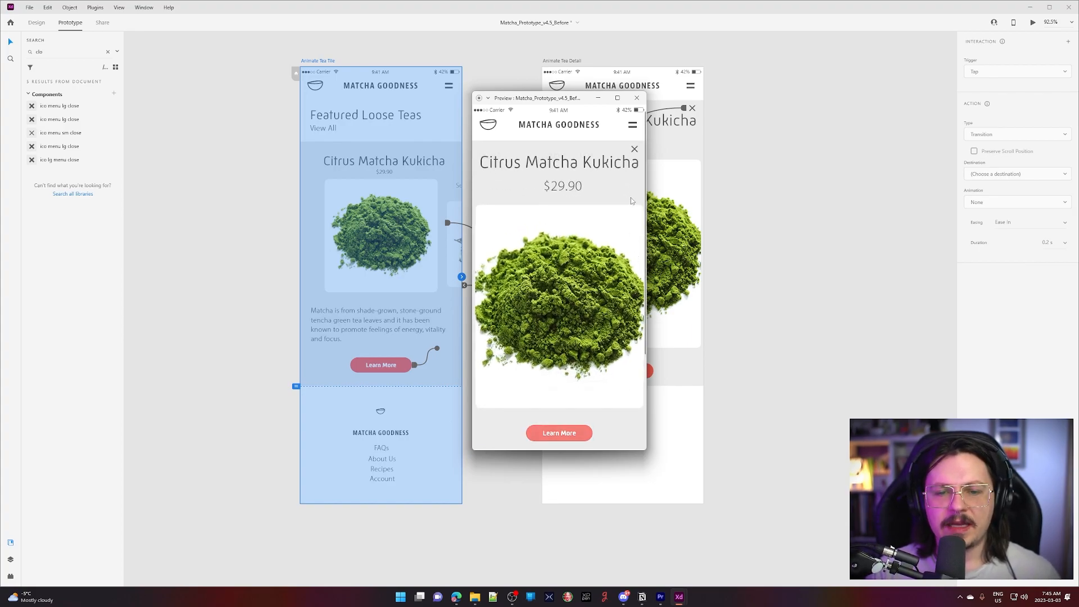
click(634, 149)
click(584, 300)
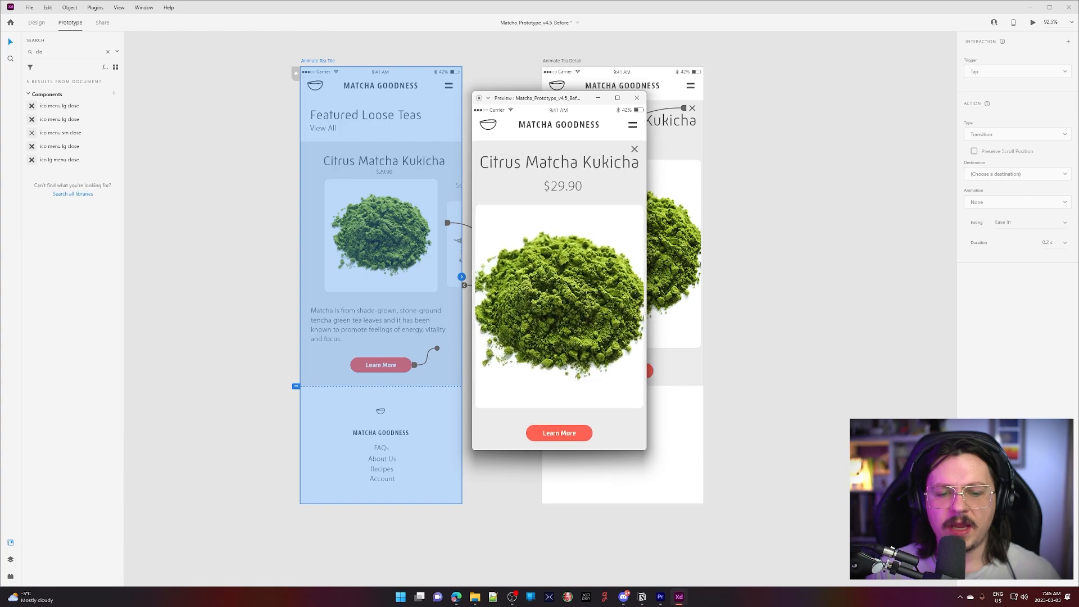
click(625, 404)
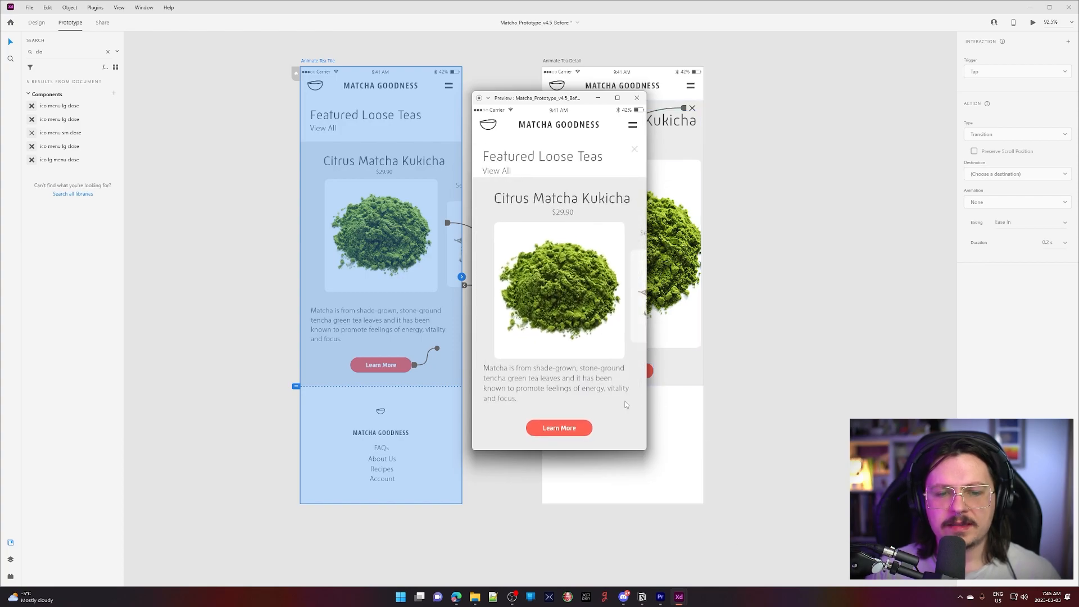
click(634, 149)
click(635, 149)
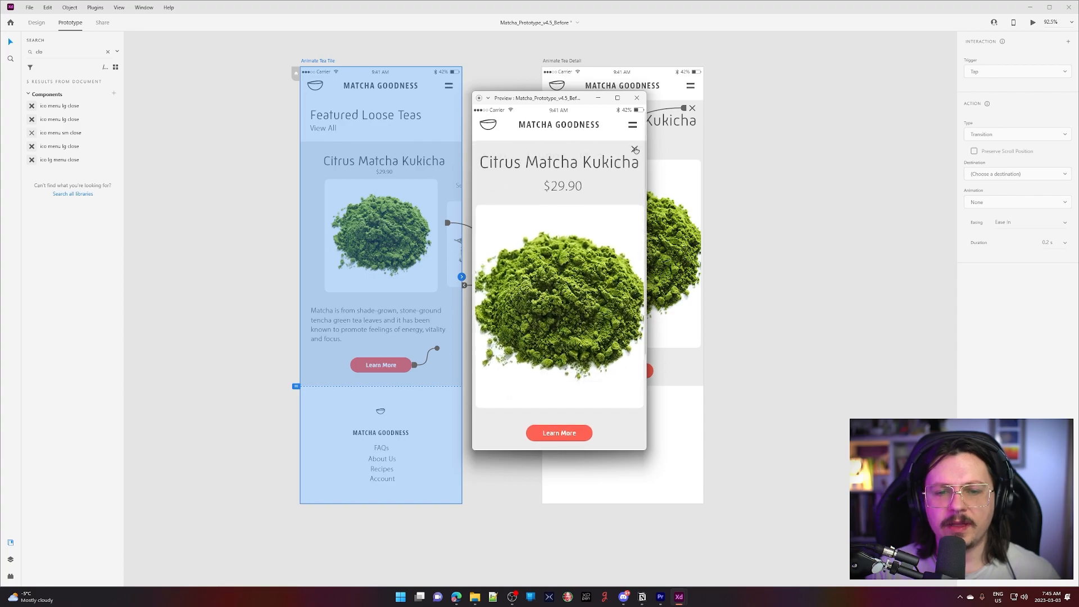
click(635, 150)
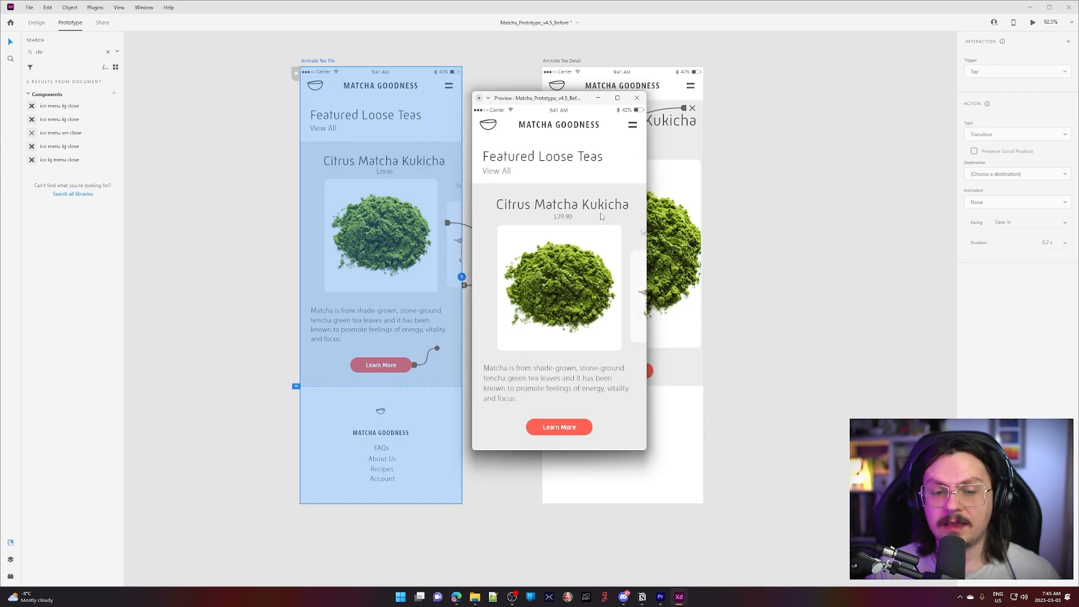
click(630, 147)
click(634, 149)
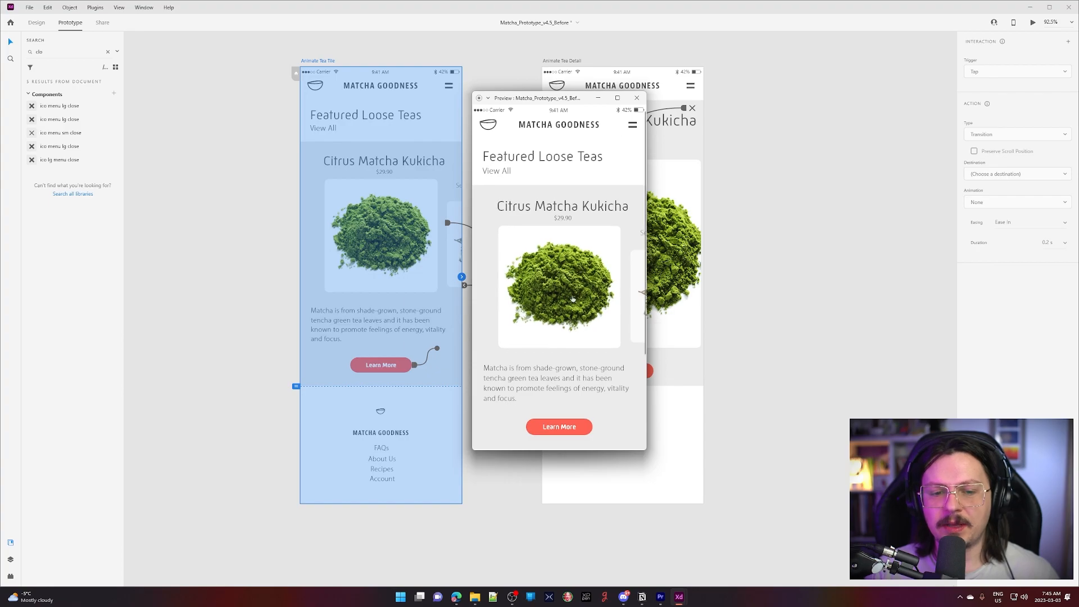
click(635, 149)
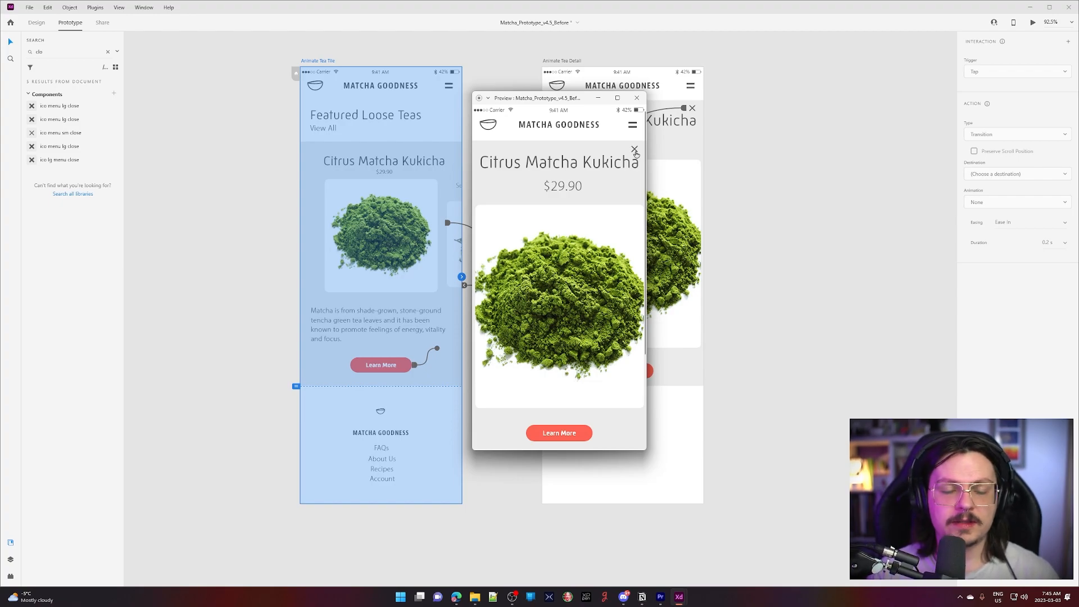
click(635, 150)
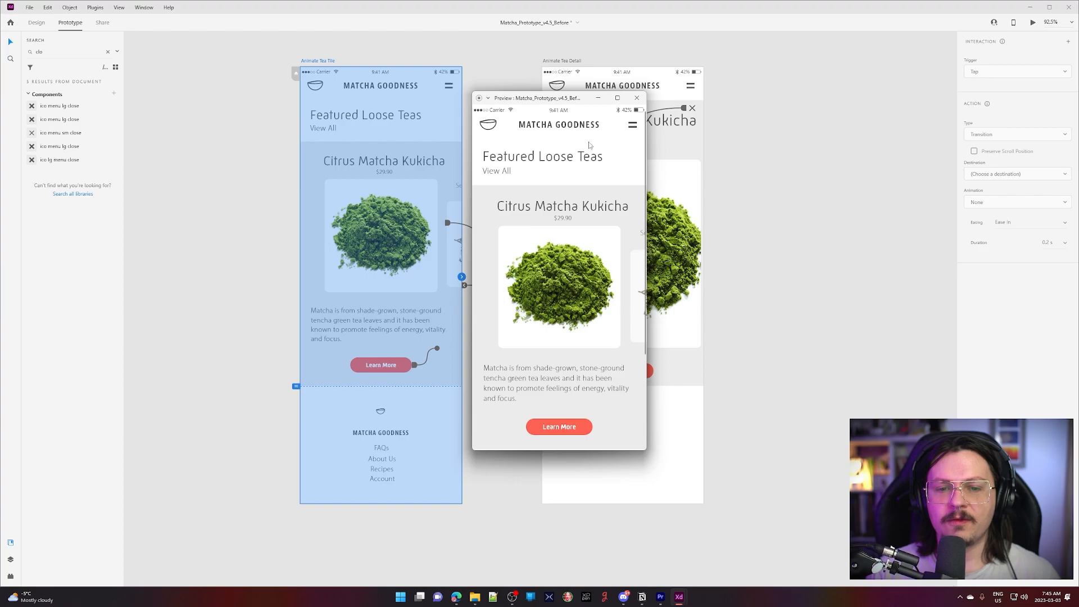
click(636, 98)
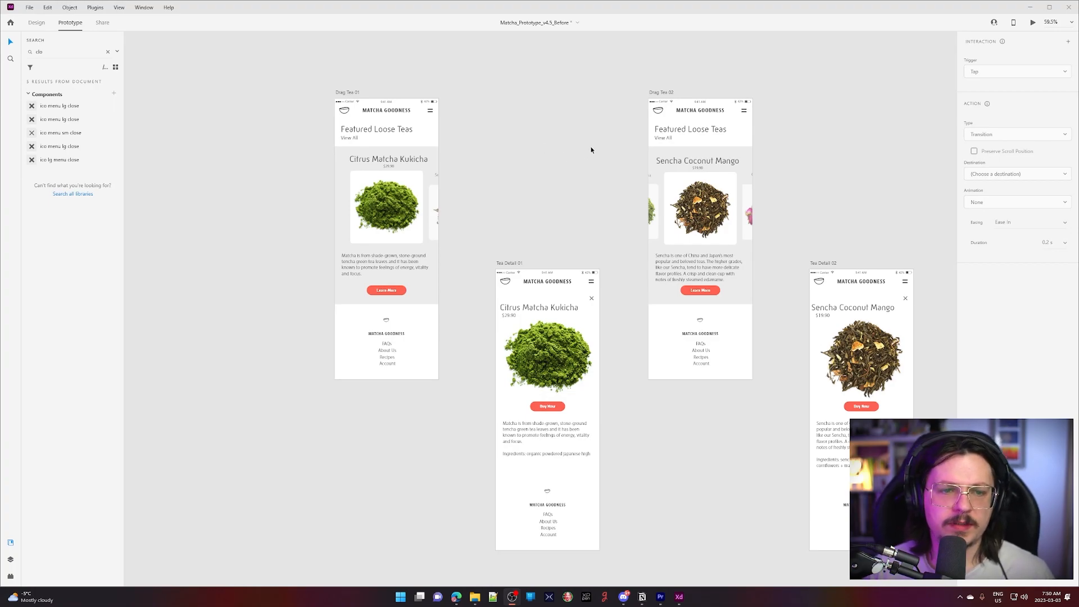
Examine the interaction on the Citrus Matcha Kukicha tile of Drag Tea 01 in the Drag Interaction section
mouse_move(513, 162)
mouse_down()
mouse_move(411, 171)
mouse_move(515, 157)
mouse_up()
scroll(449, 374, down, 2)
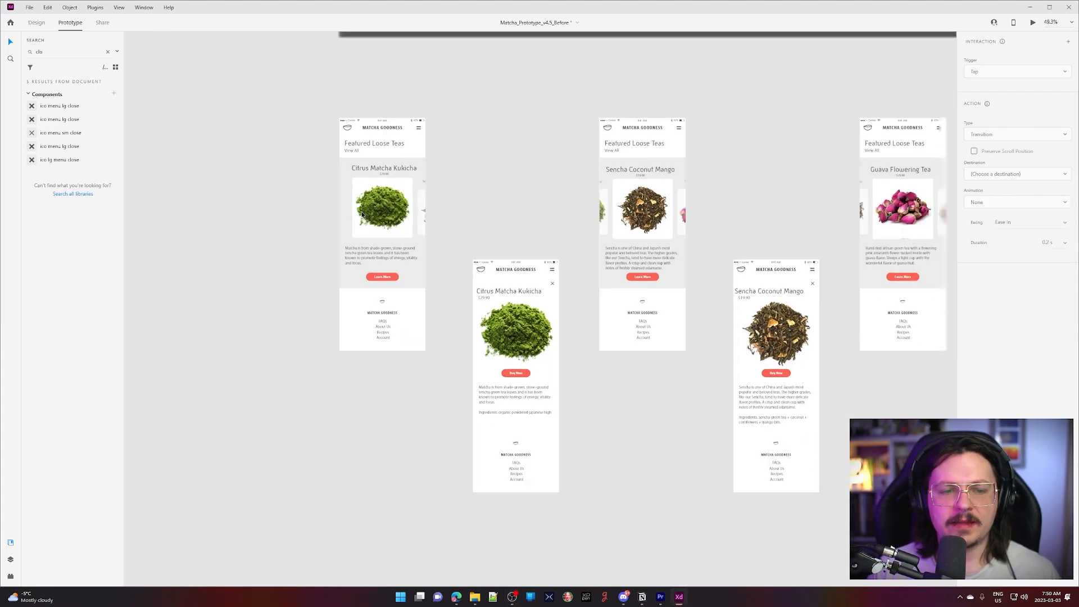
drag(654, 459, 621, 453)
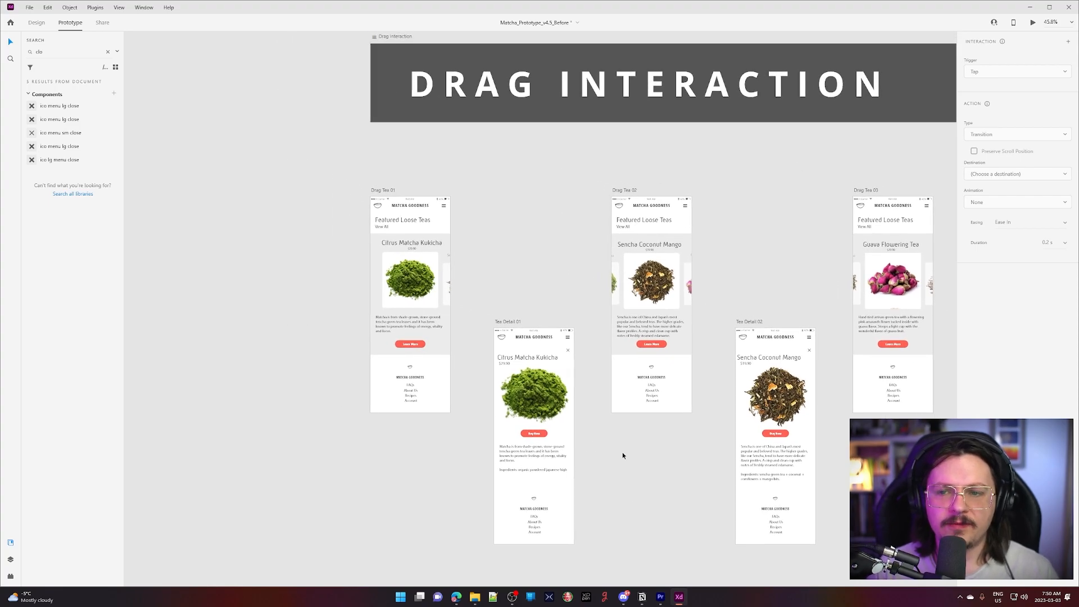
scroll(394, 266, up, 6)
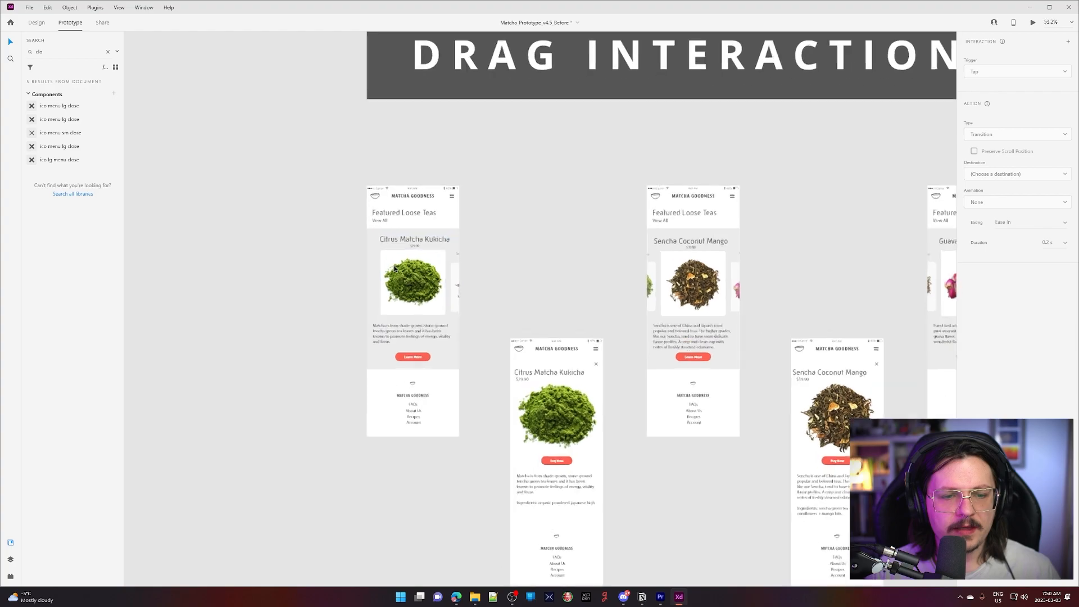
drag(738, 265, 613, 254)
click(375, 184)
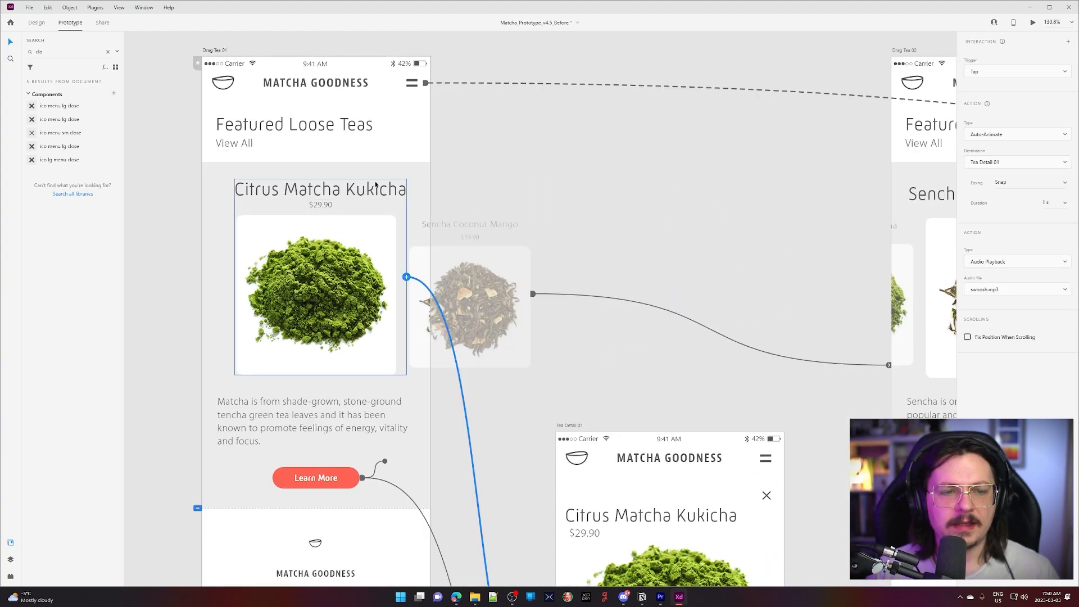
Delete the Sencha Coconut Mango tile's link on Drag Tea 01 and recreate it to Drag Tea 02 as a drag-triggered Auto-Animate
click(507, 294)
scroll(582, 324, down, 3)
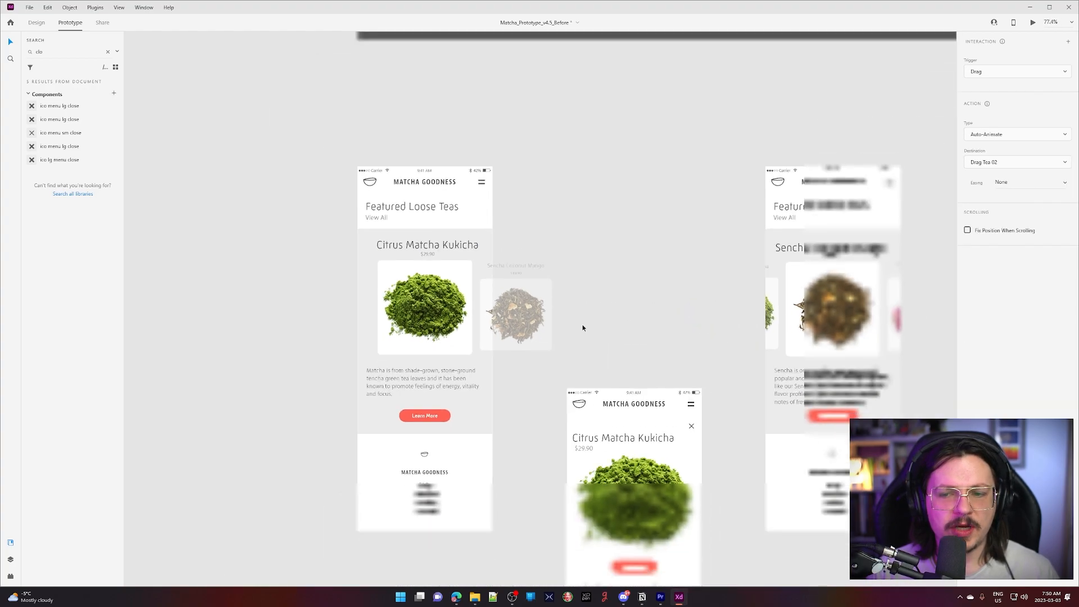
scroll(569, 314, up, 1)
drag(568, 316, 508, 307)
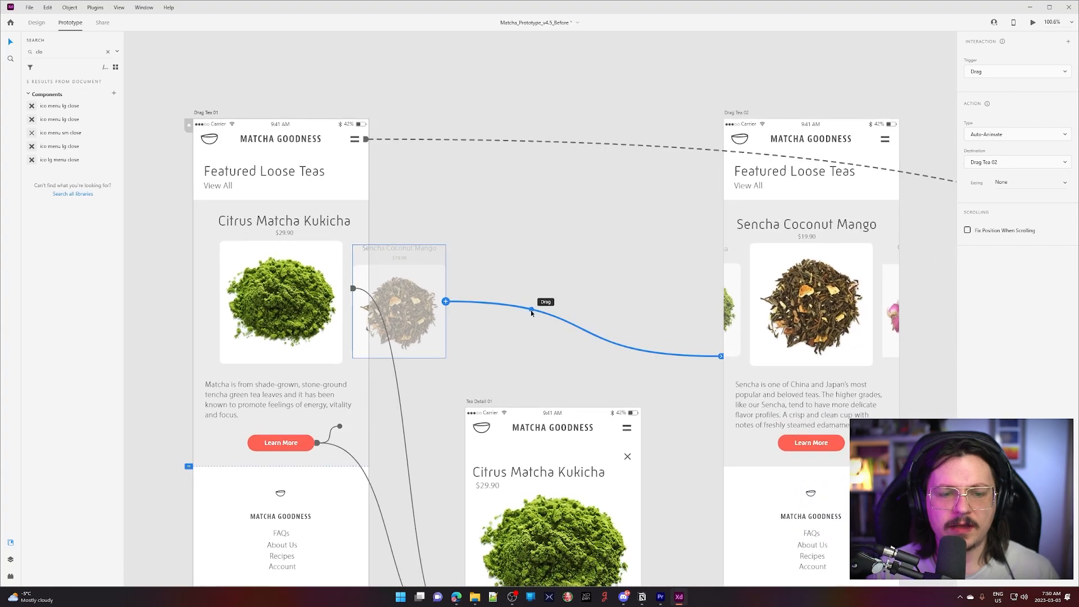
key(Delete)
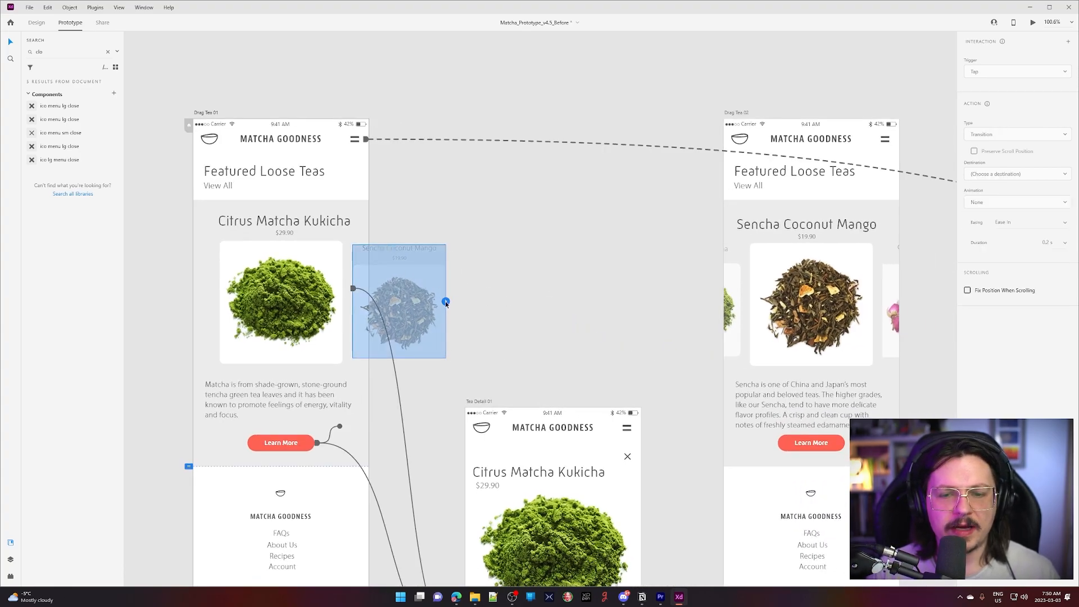
drag(445, 302, 725, 227)
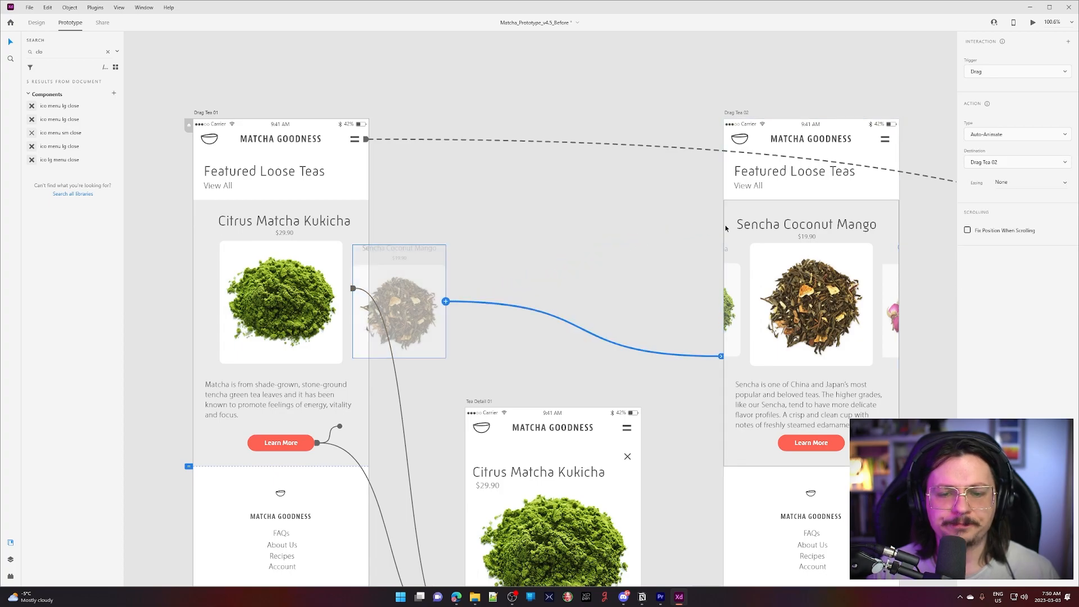
Preview Drag Tea 01, opening the tea detail from the tile and from Learn More and closing it each time
scroll(479, 336, down, 3)
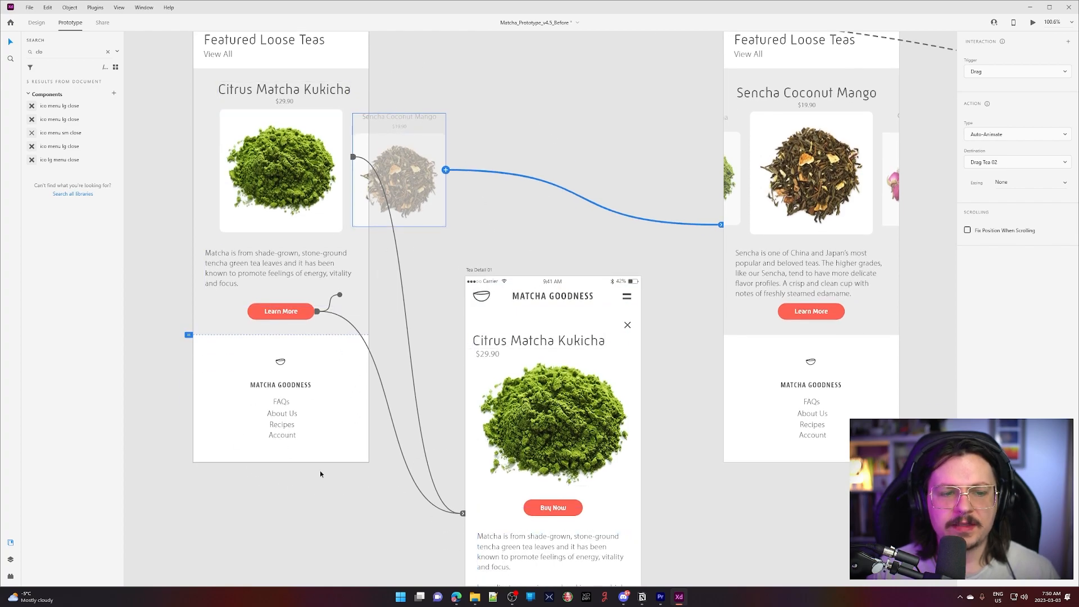
drag(502, 123, 719, 304)
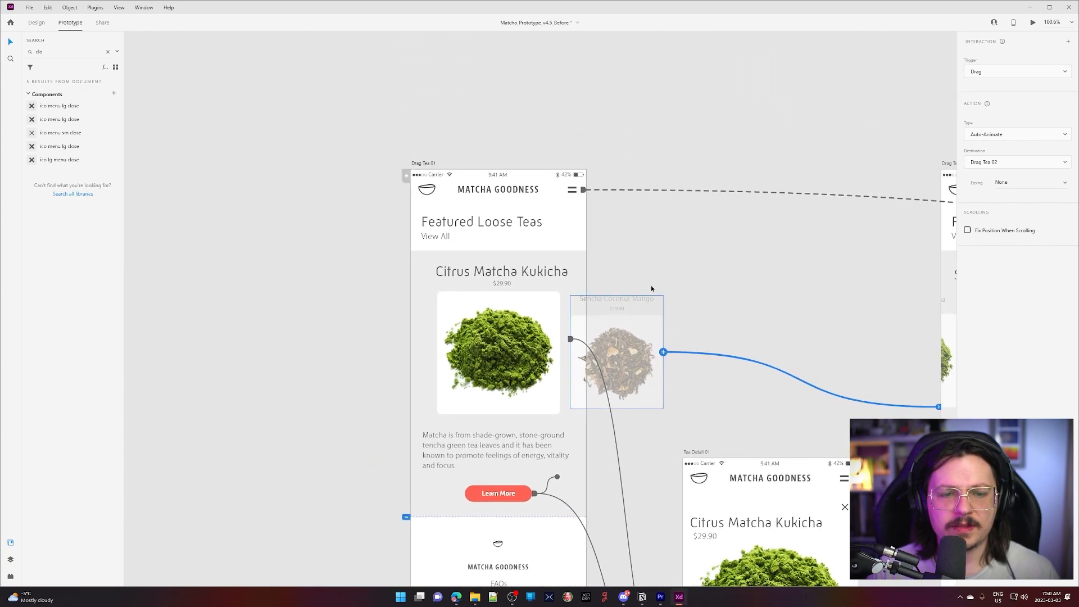
click(500, 188)
click(1033, 23)
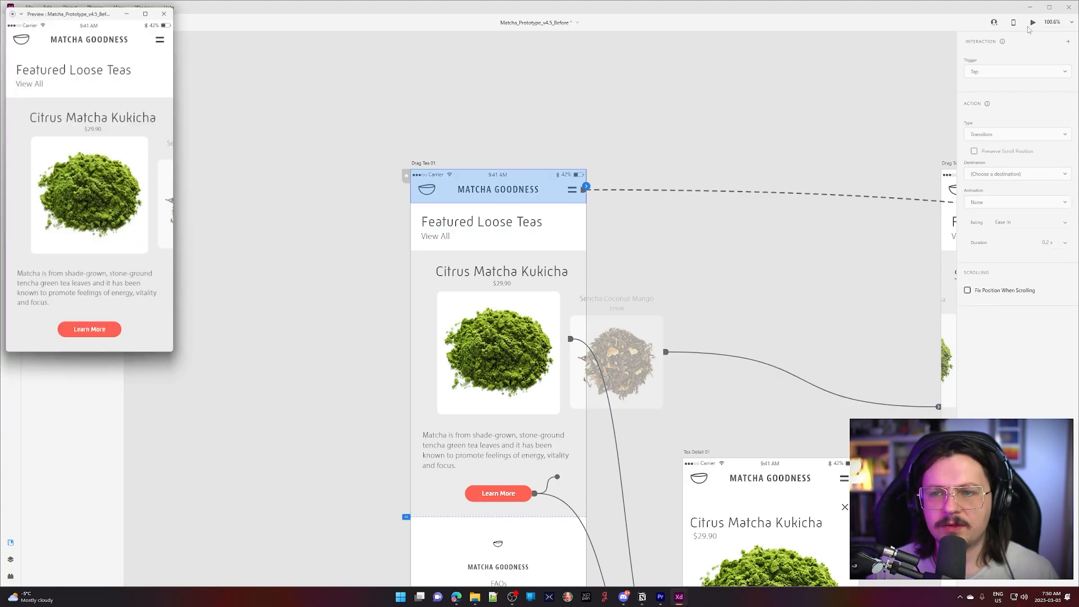
click(662, 363)
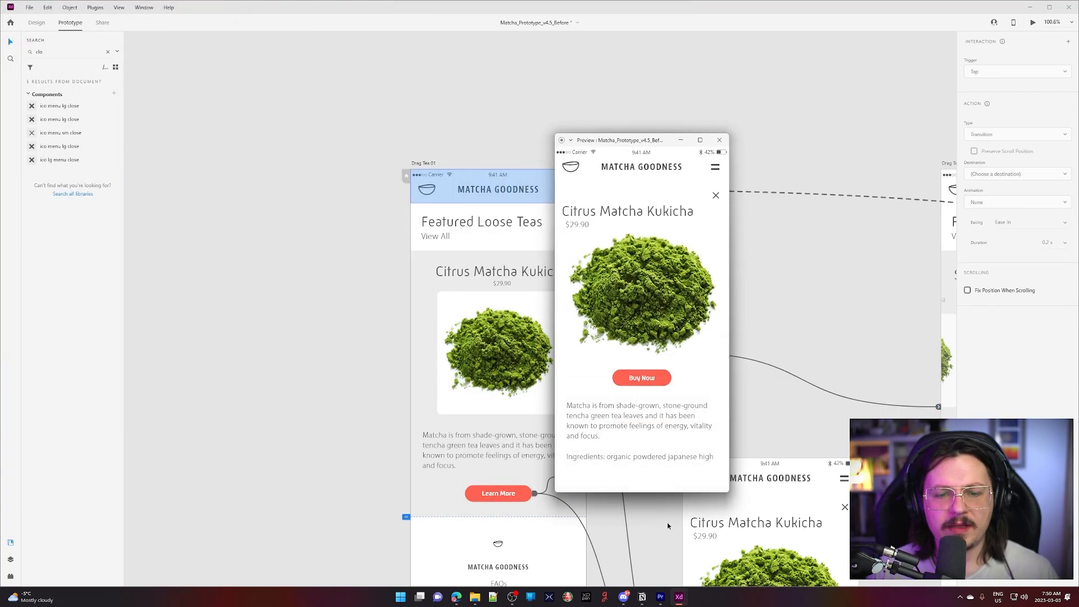
click(717, 195)
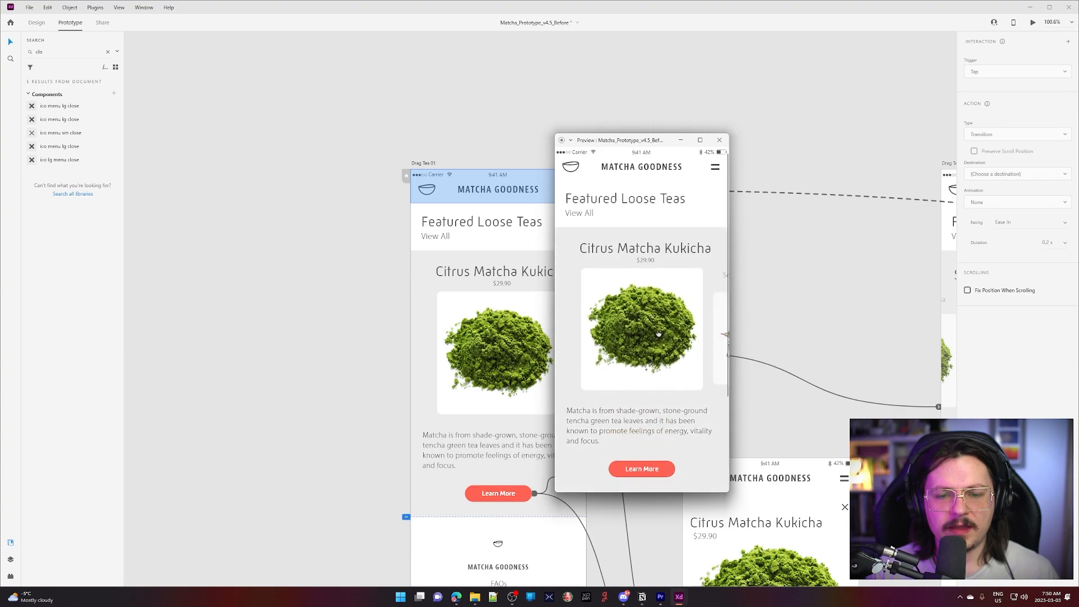
click(644, 469)
click(715, 195)
click(720, 140)
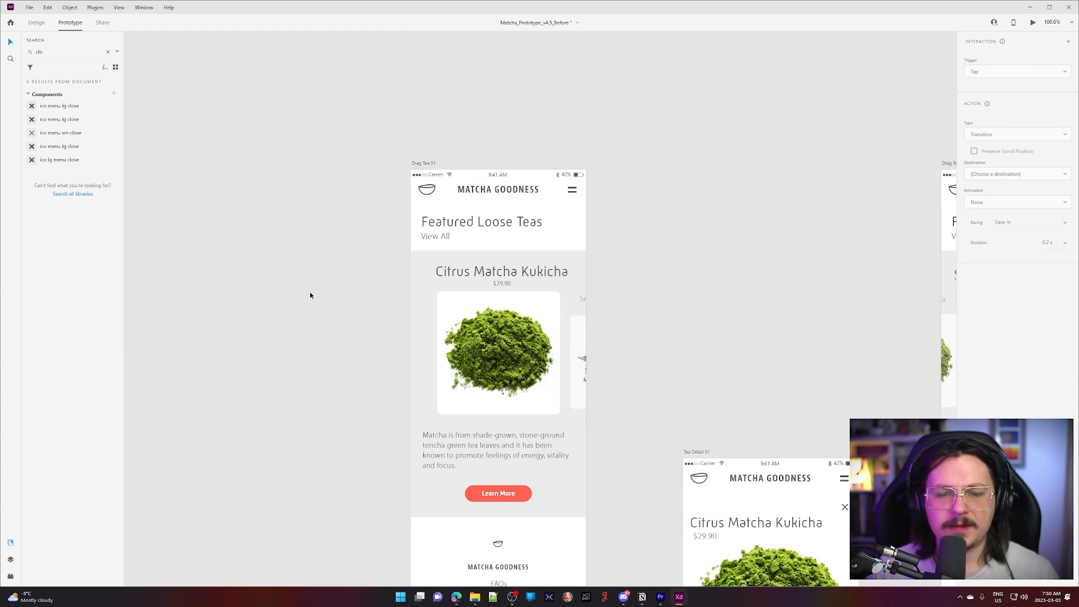
Examine the trigger, action and destination of the Sencha Coconut Mango tile's link from Drag Tea 01 to Drag Tea 02
scroll(337, 280, down, 2)
scroll(337, 281, right, 3)
click(392, 264)
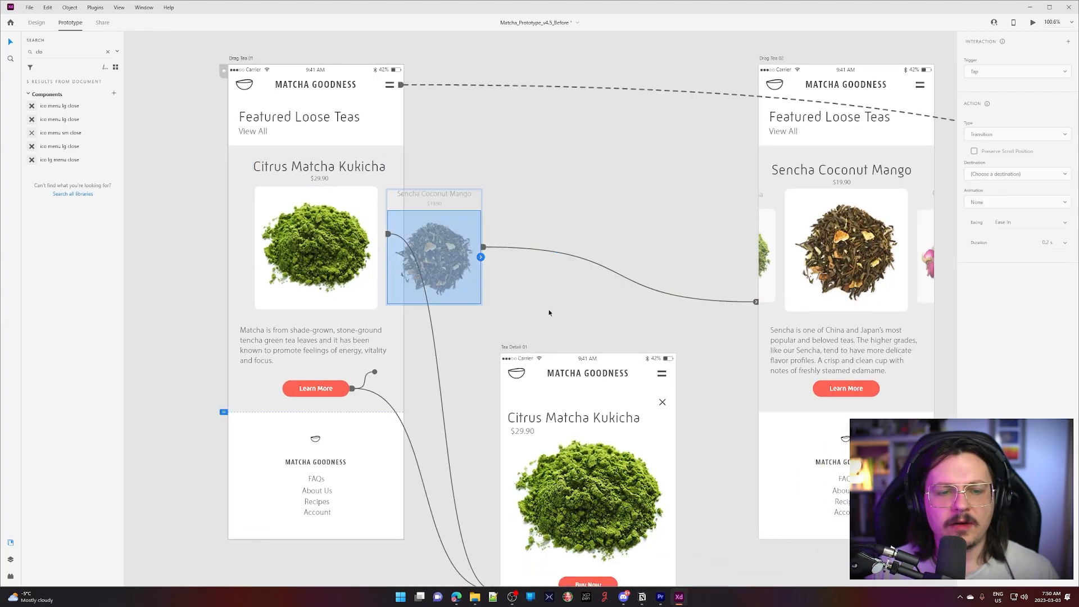
drag(568, 314, 413, 338)
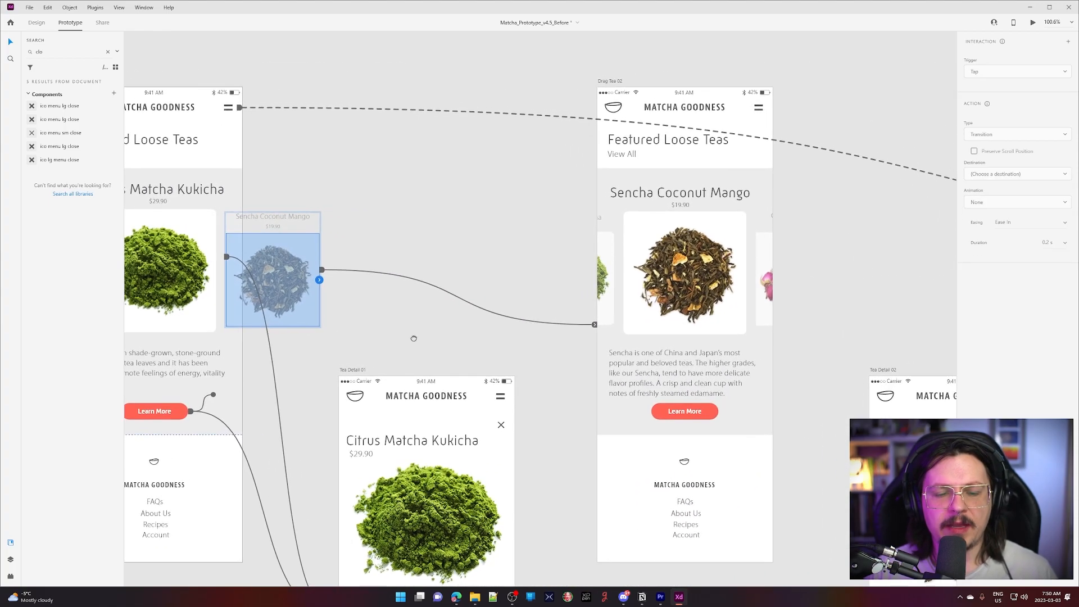
click(466, 307)
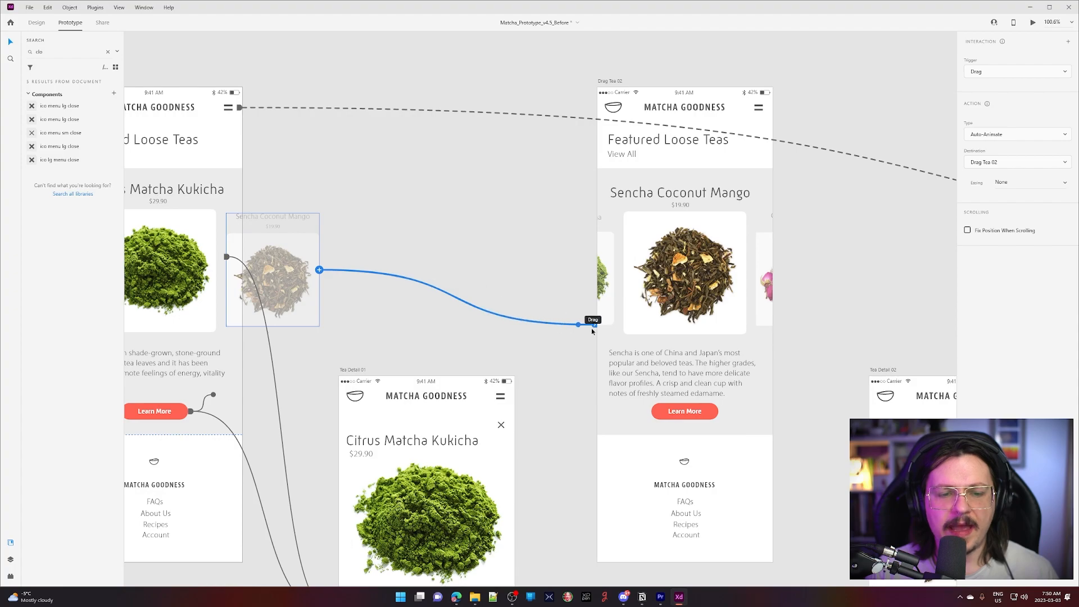
click(1001, 73)
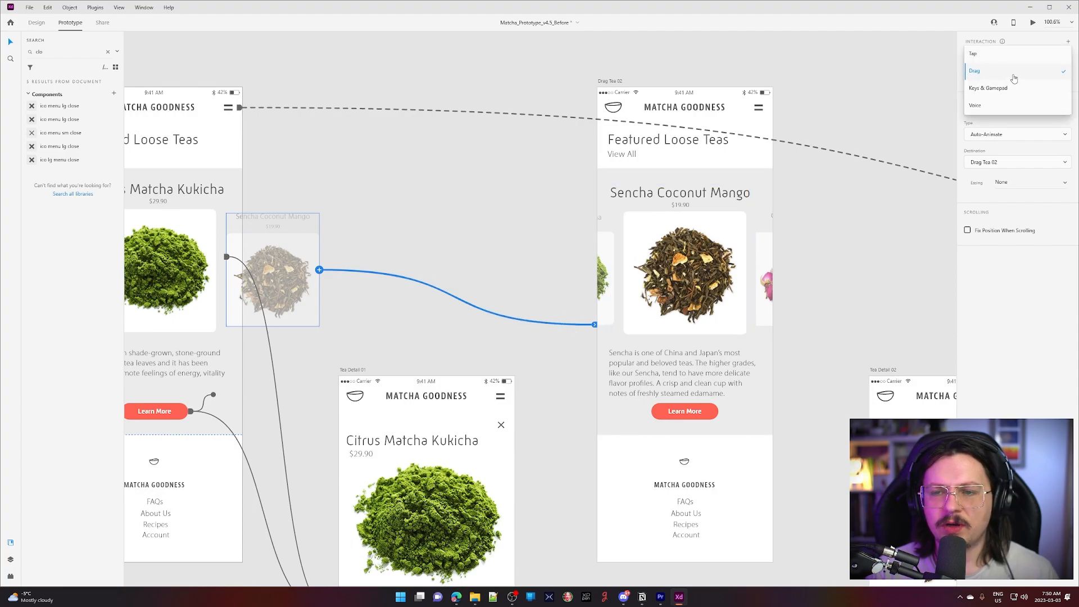
click(1013, 78)
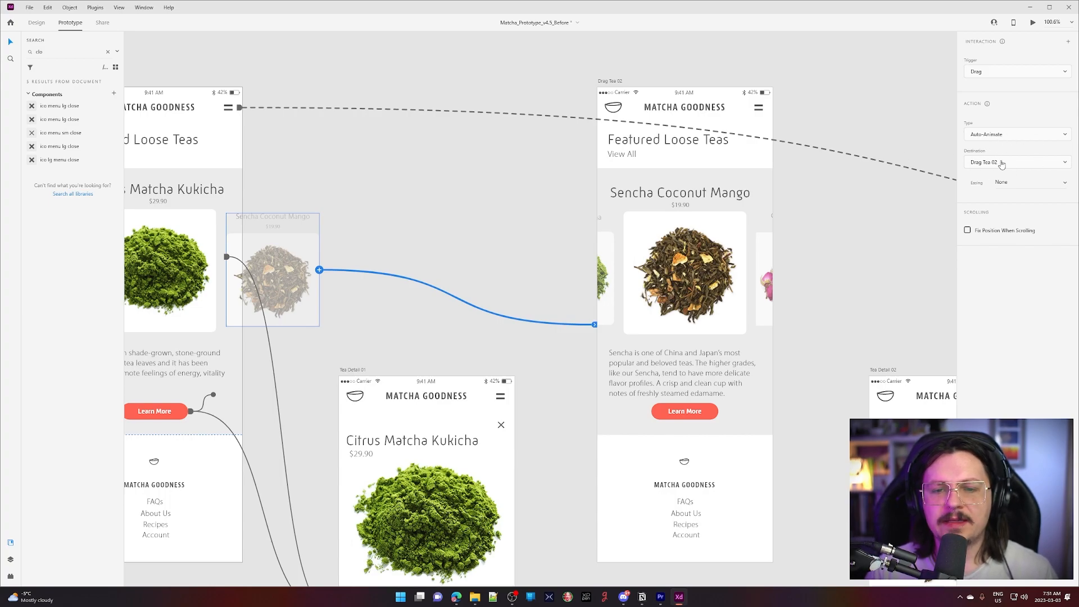
Link the Citrus Matcha Kukicha tile on Drag Tea 02 back to Drag Tea 01 with a drag interaction
click(629, 107)
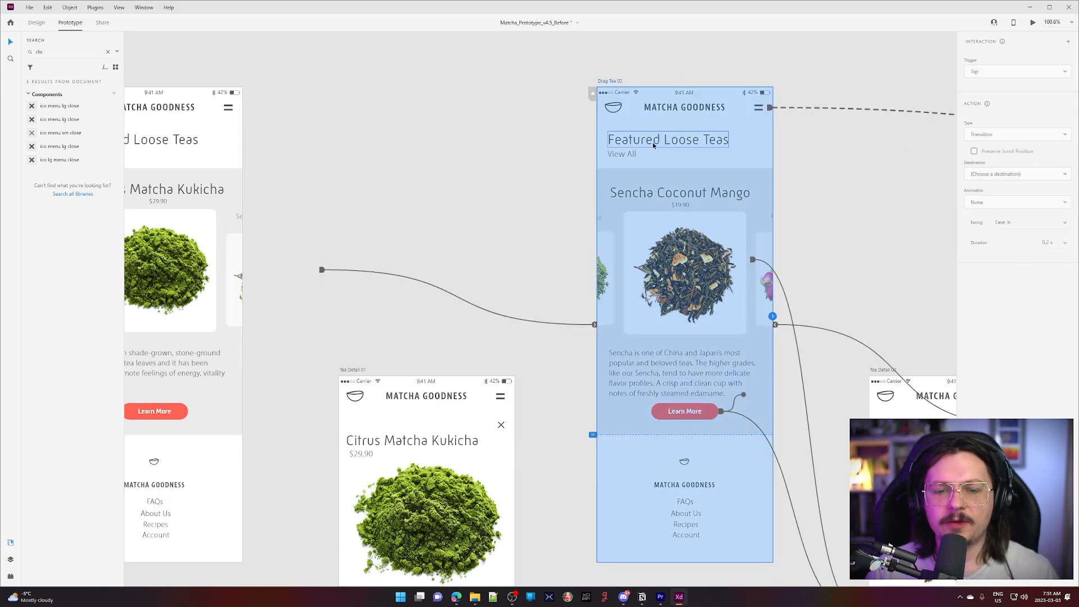
click(539, 269)
click(601, 281)
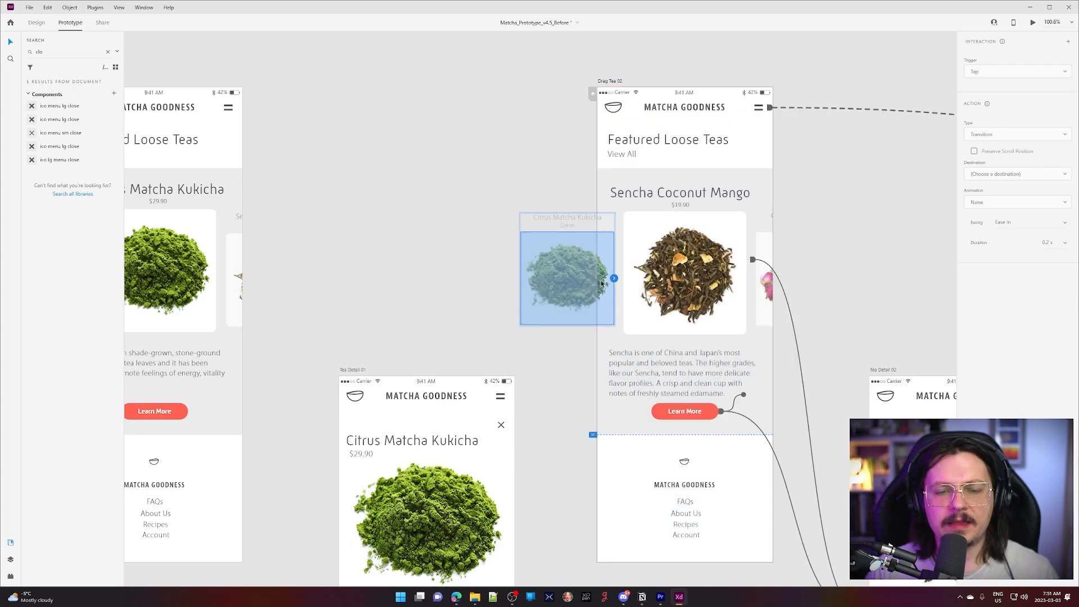
click(483, 267)
click(564, 269)
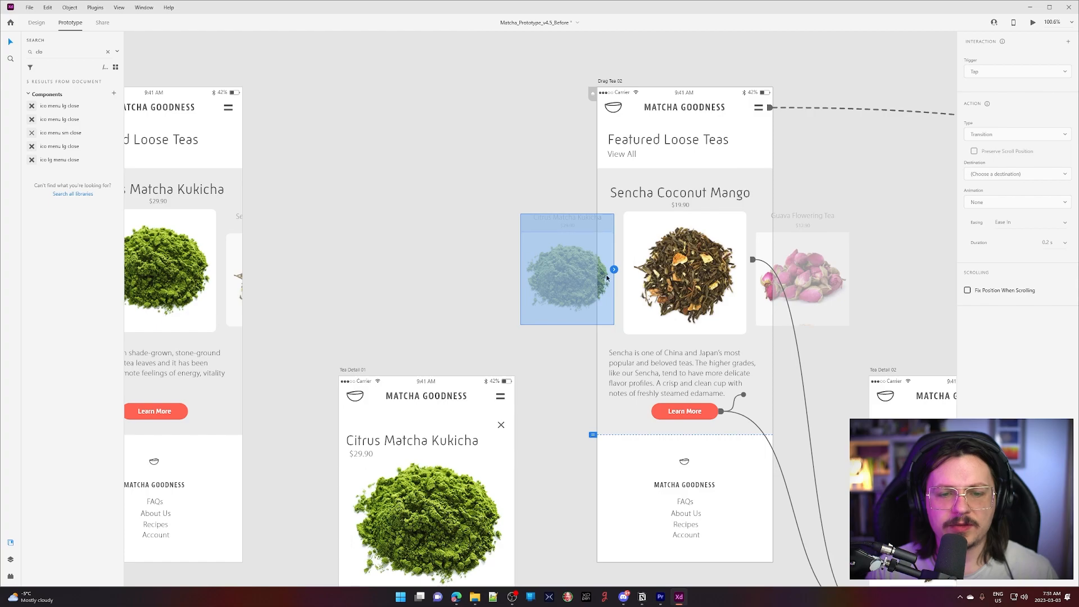
drag(608, 268, 236, 213)
click(335, 225)
Preview Drag Tea 01, opening and closing the tea details and dragging to Sencha Coconut Mango and back, and close the preview
drag(304, 210, 563, 290)
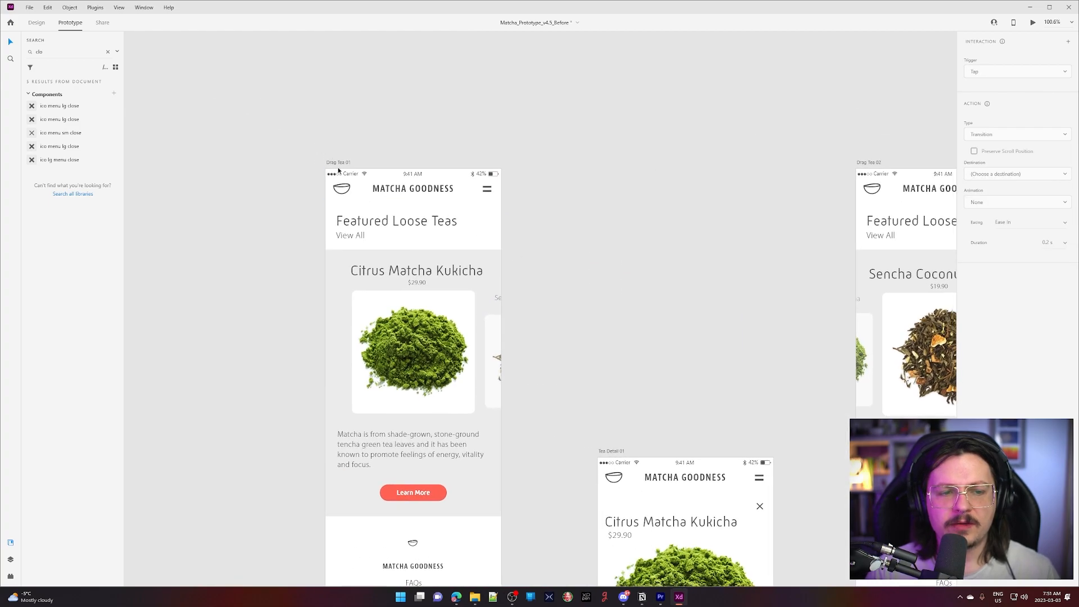
click(339, 164)
click(1032, 22)
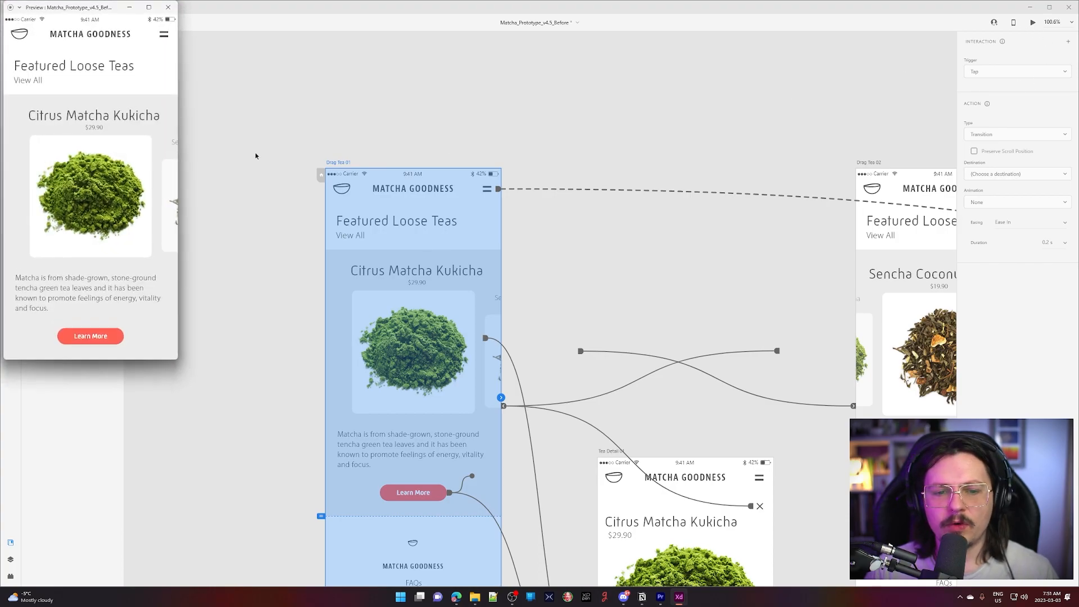
drag(99, 10, 584, 125)
click(573, 450)
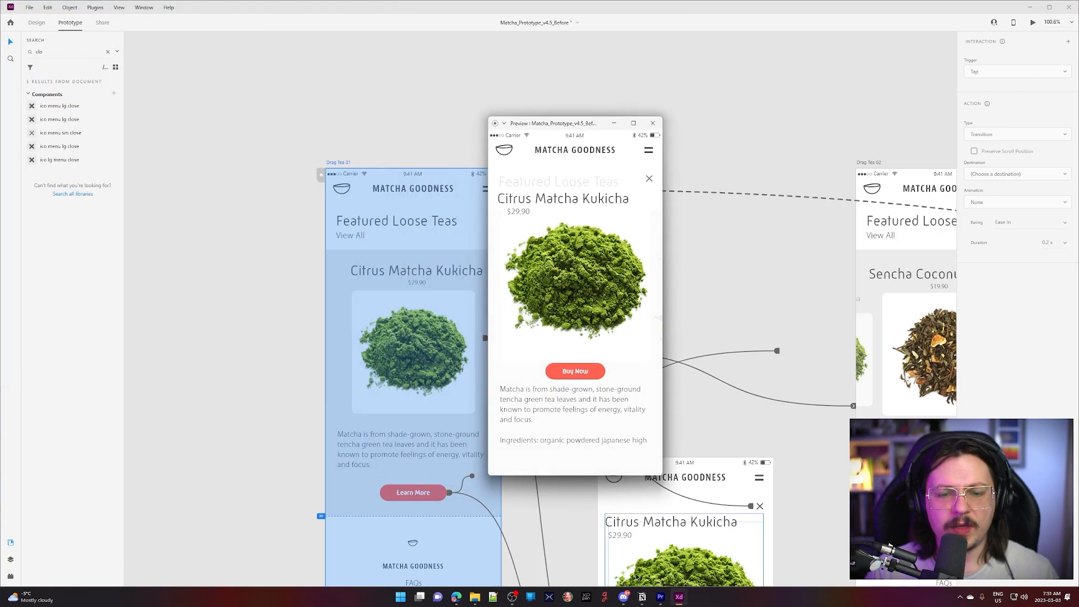
click(649, 179)
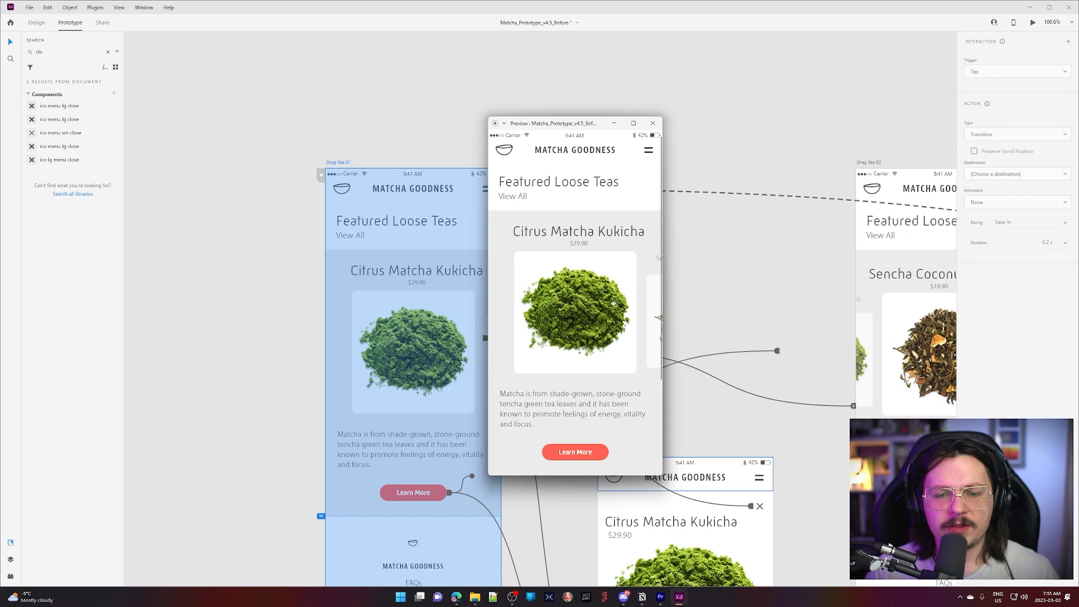
drag(623, 302, 543, 321)
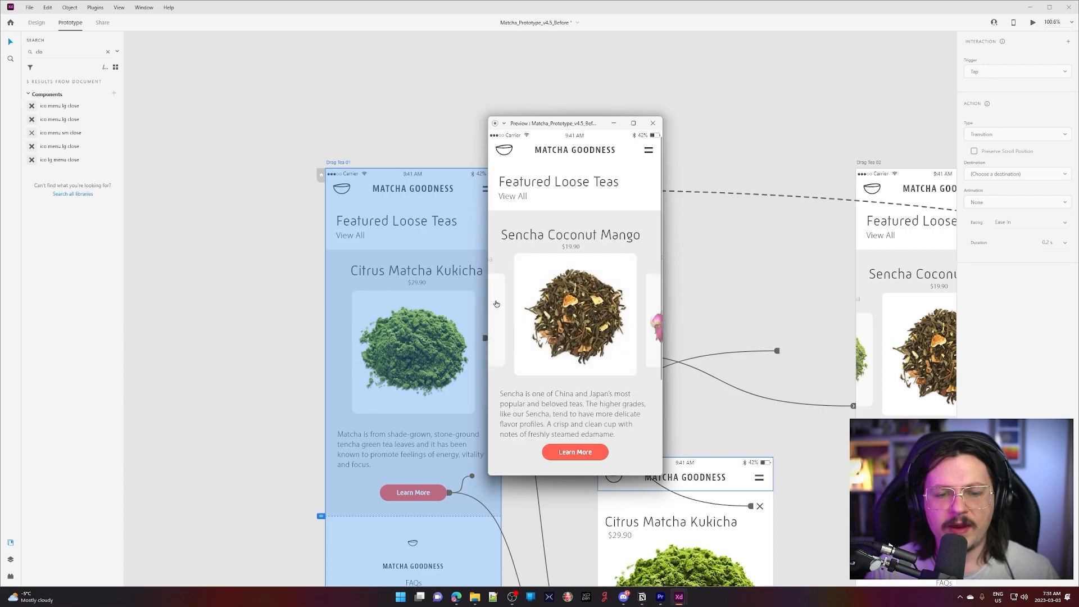
click(625, 303)
click(649, 181)
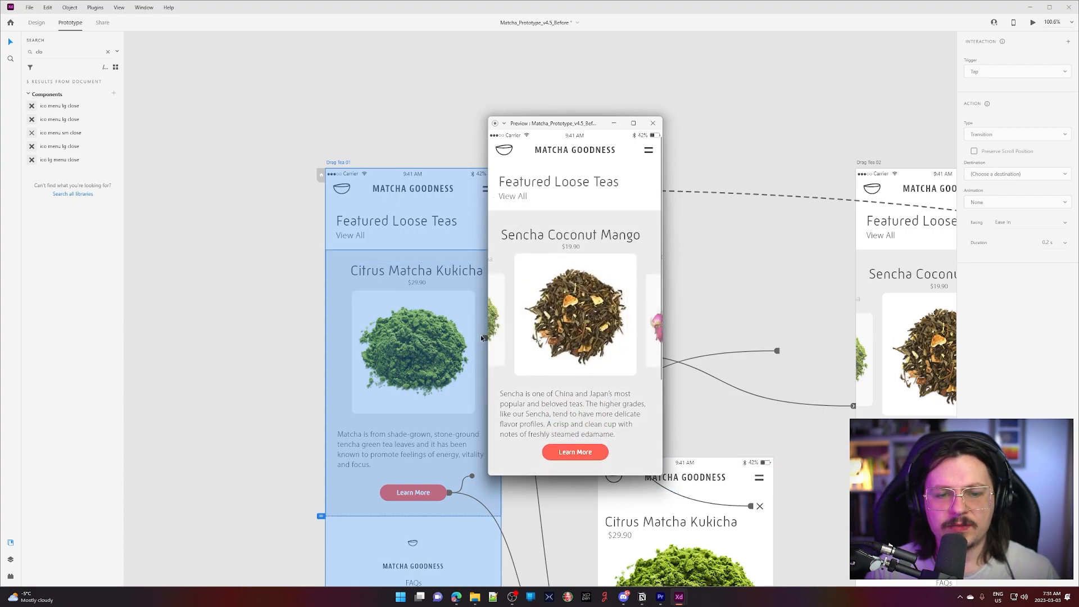
drag(494, 330, 627, 280)
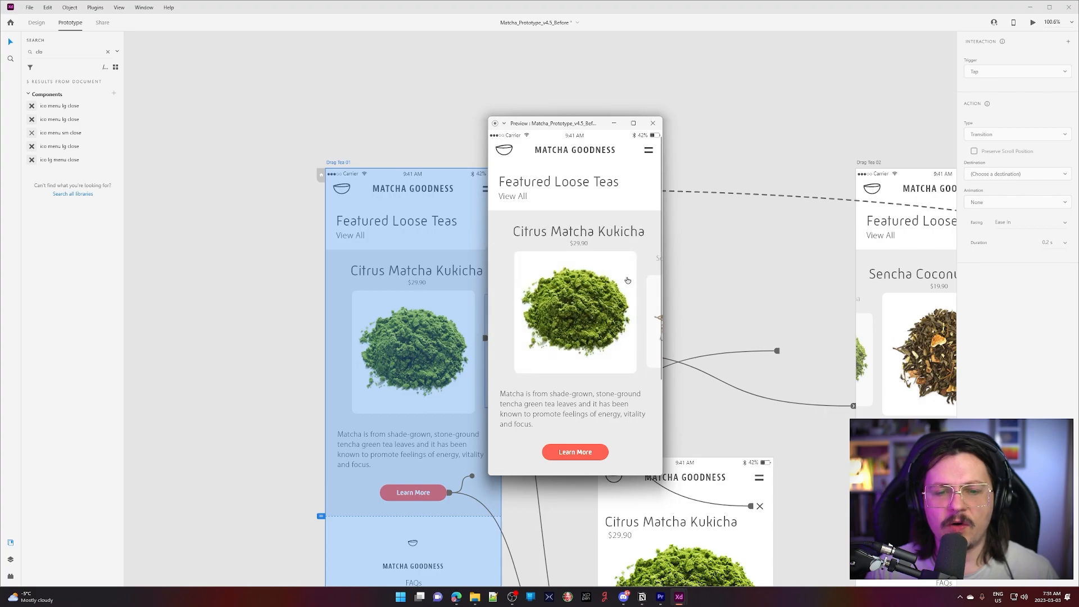
click(652, 123)
Link the Guava Flowering Tea tile on Drag Tea 02 to Drag Tea 03 with a drag interaction
click(711, 103)
scroll(711, 106, down, 5)
drag(711, 110, 377, 175)
scroll(464, 208, up, 3)
drag(488, 244, 431, 246)
click(391, 245)
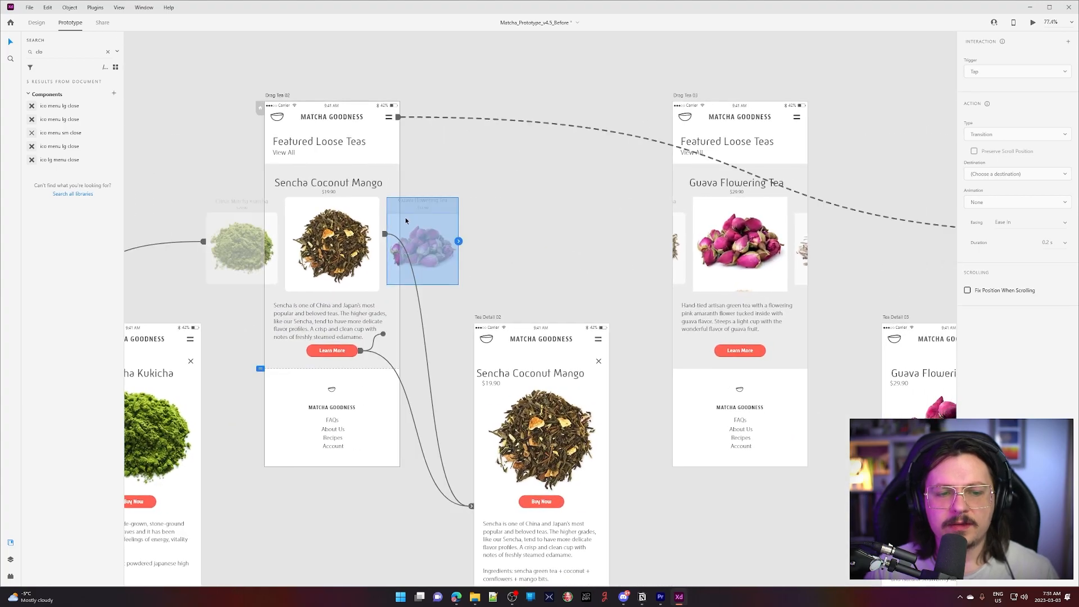
Link the Sencha Coconut Mango tile on Drag Tea 03 back to Drag Tea 02 as a drag-triggered Auto-Animate
click(678, 243)
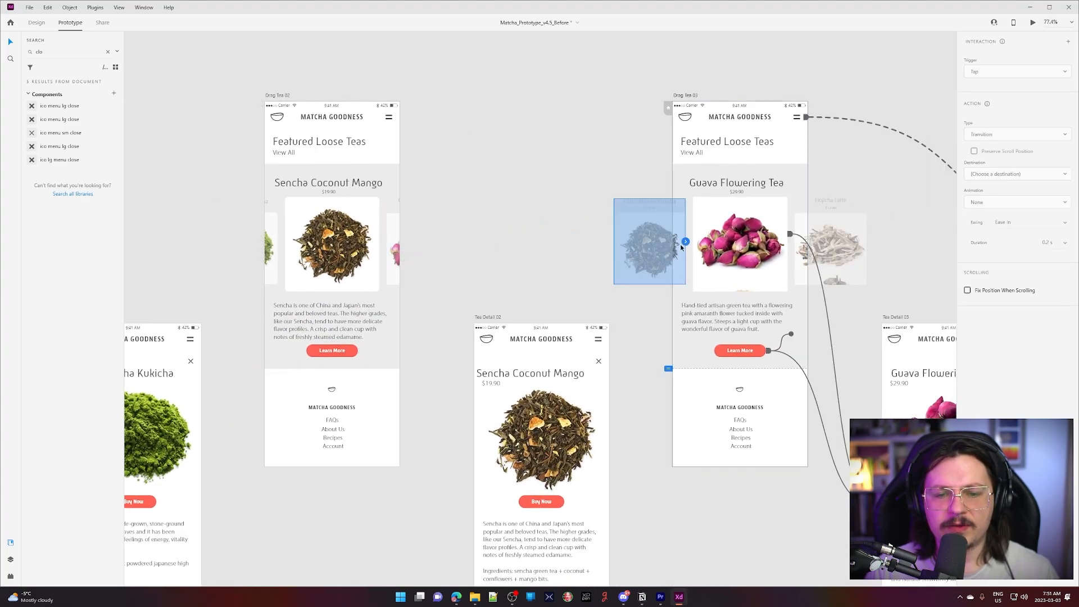
drag(685, 242, 368, 260)
click(809, 245)
drag(900, 251, 740, 224)
scroll(494, 231, down, 3)
drag(494, 232, 771, 251)
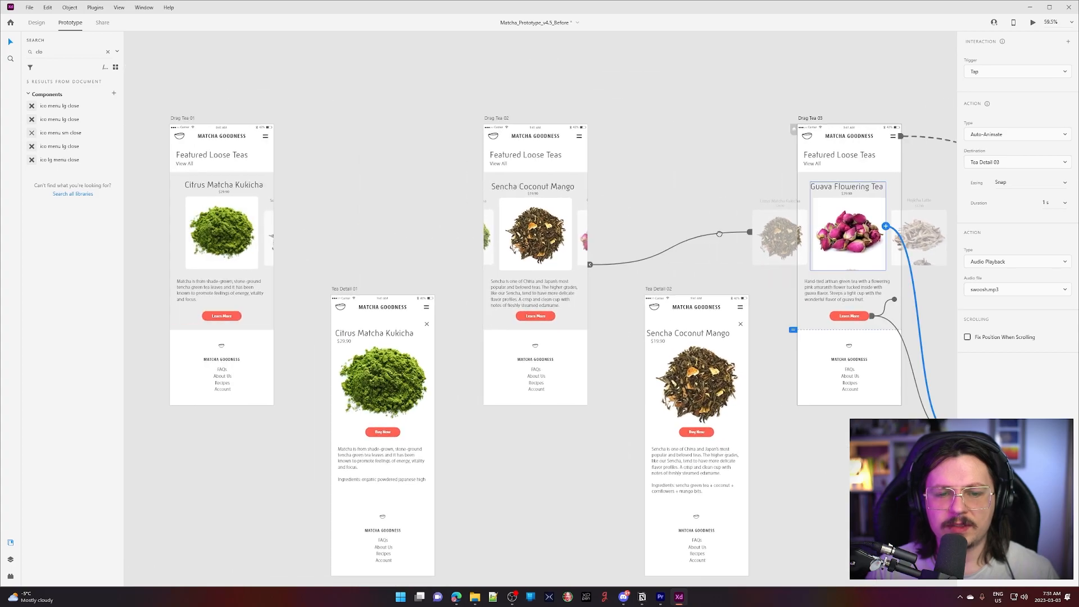
click(768, 255)
Preview from Drag Tea 01, dragging through the teas to Guava Flowering Tea and opening and closing its detail
drag(626, 143, 703, 157)
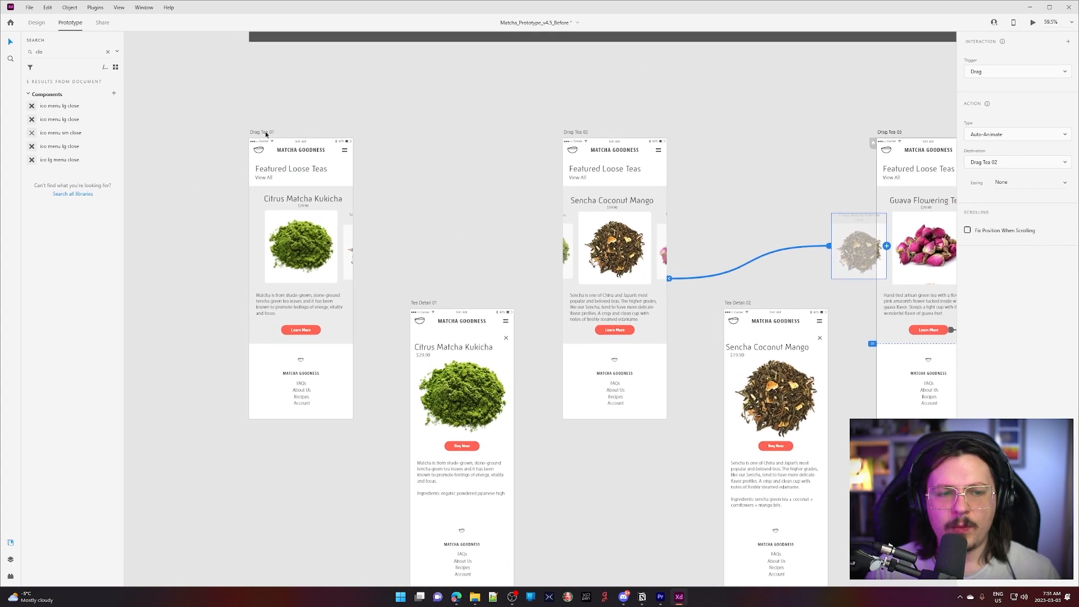
click(264, 133)
click(1032, 25)
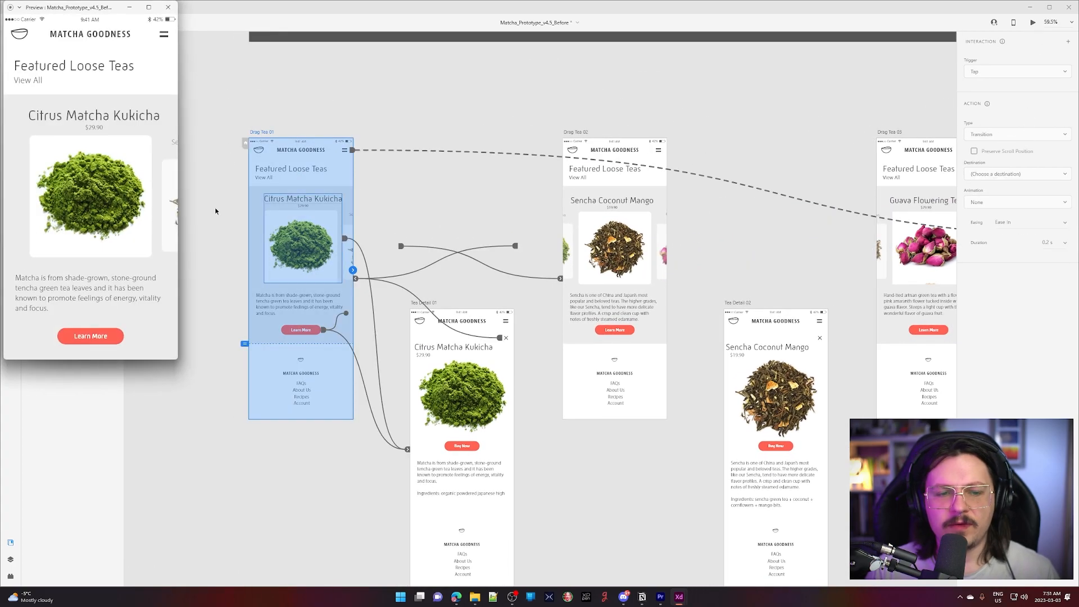
drag(108, 7, 670, 131)
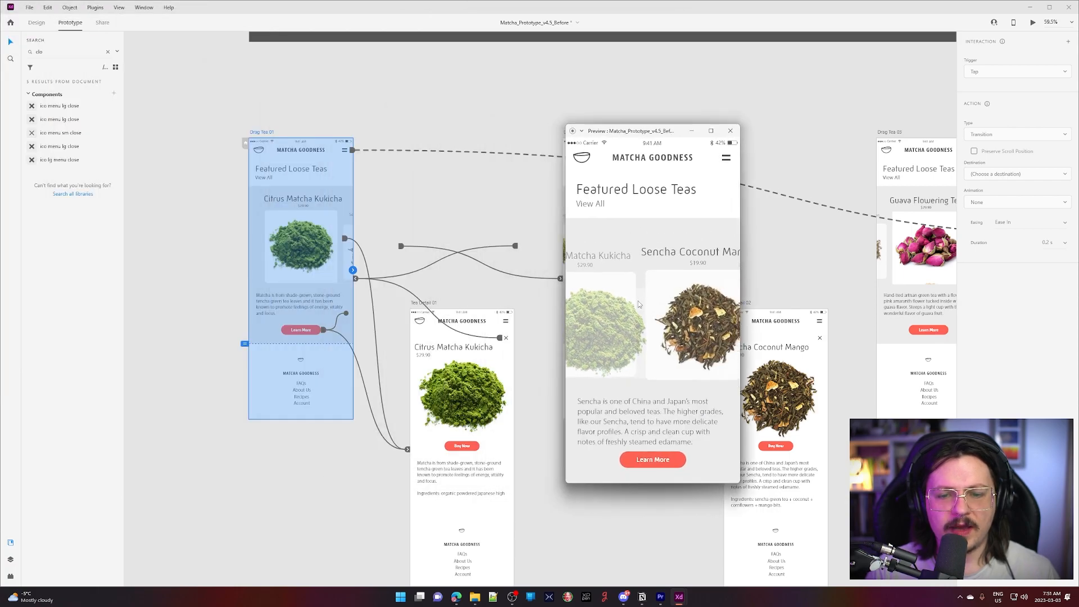
drag(725, 324, 551, 322)
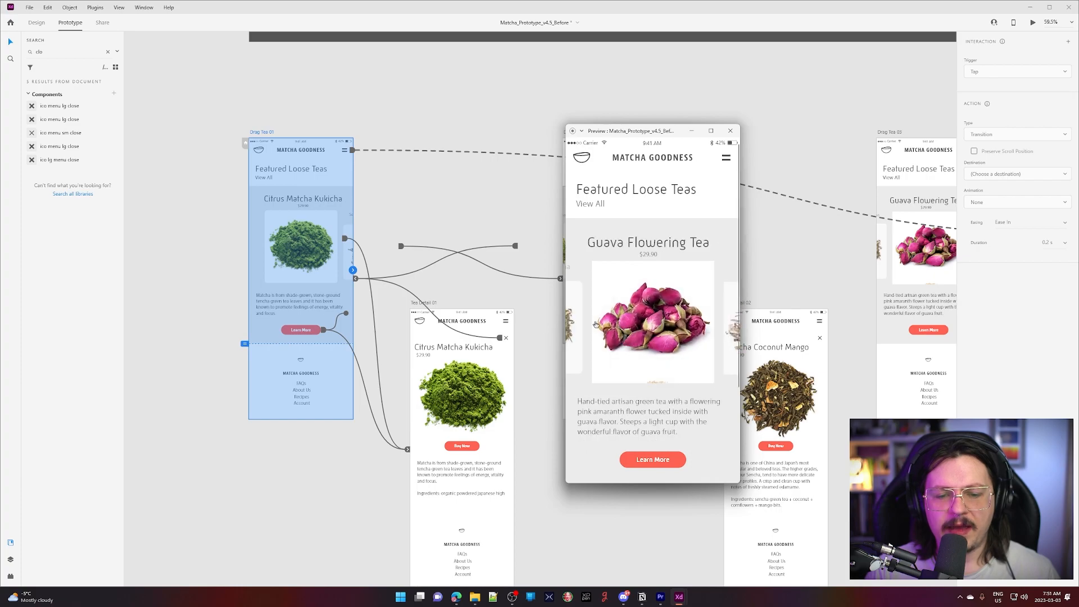
click(677, 213)
click(726, 185)
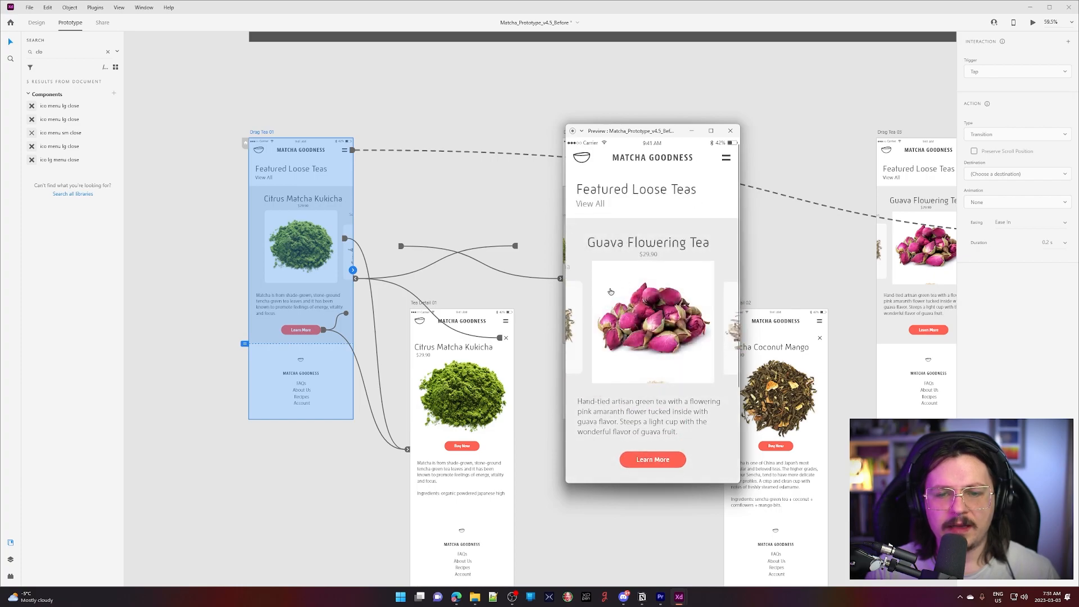
Drag back to Sencha Coconut Mango in the preview, then open and close its tea detail
drag(605, 320, 687, 318)
click(680, 313)
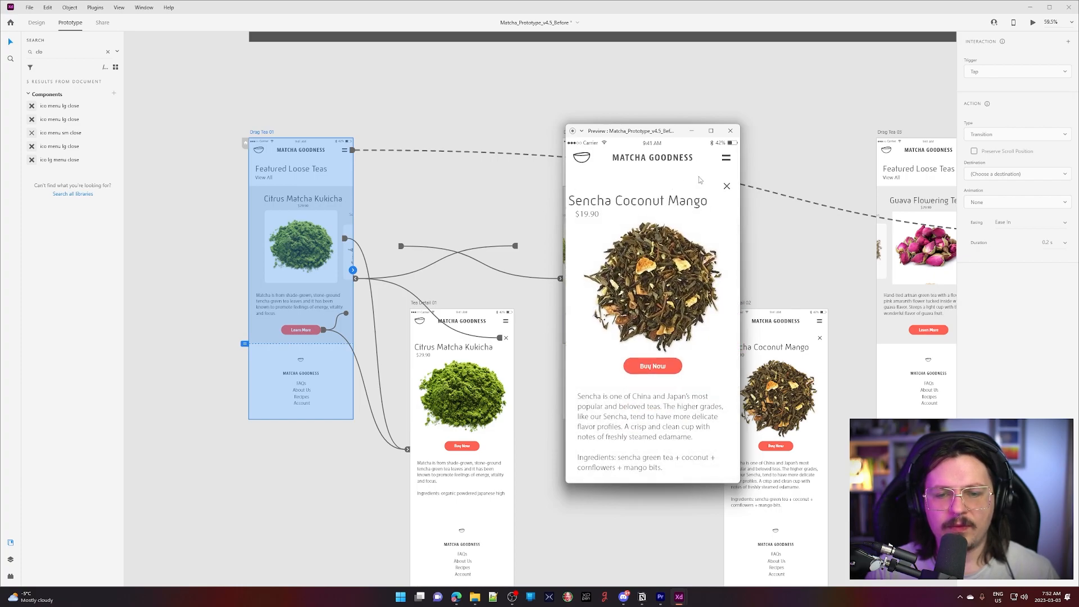
click(727, 187)
drag(674, 135, 579, 102)
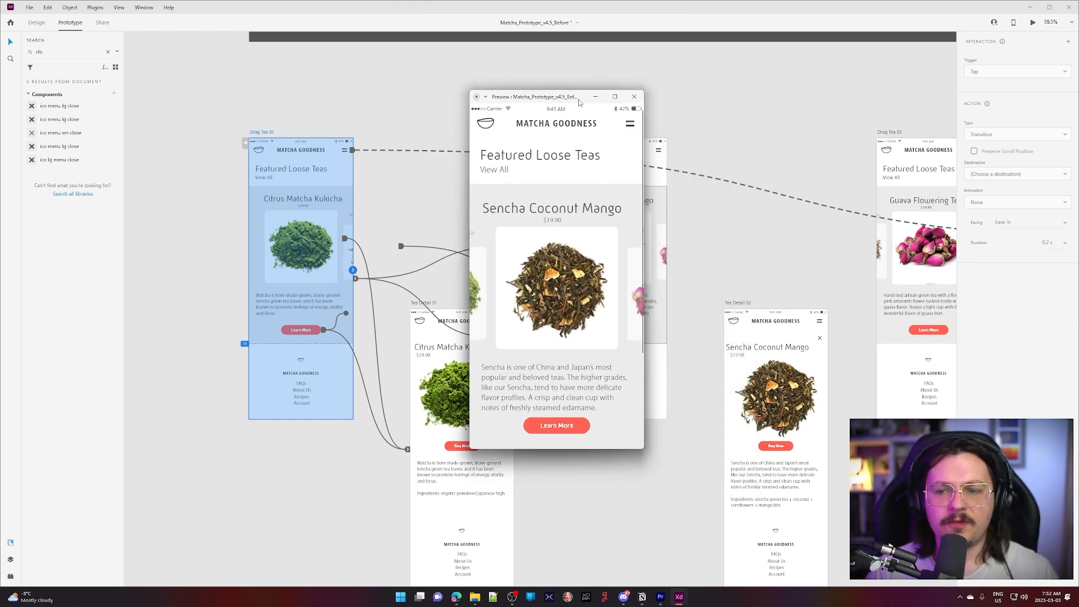